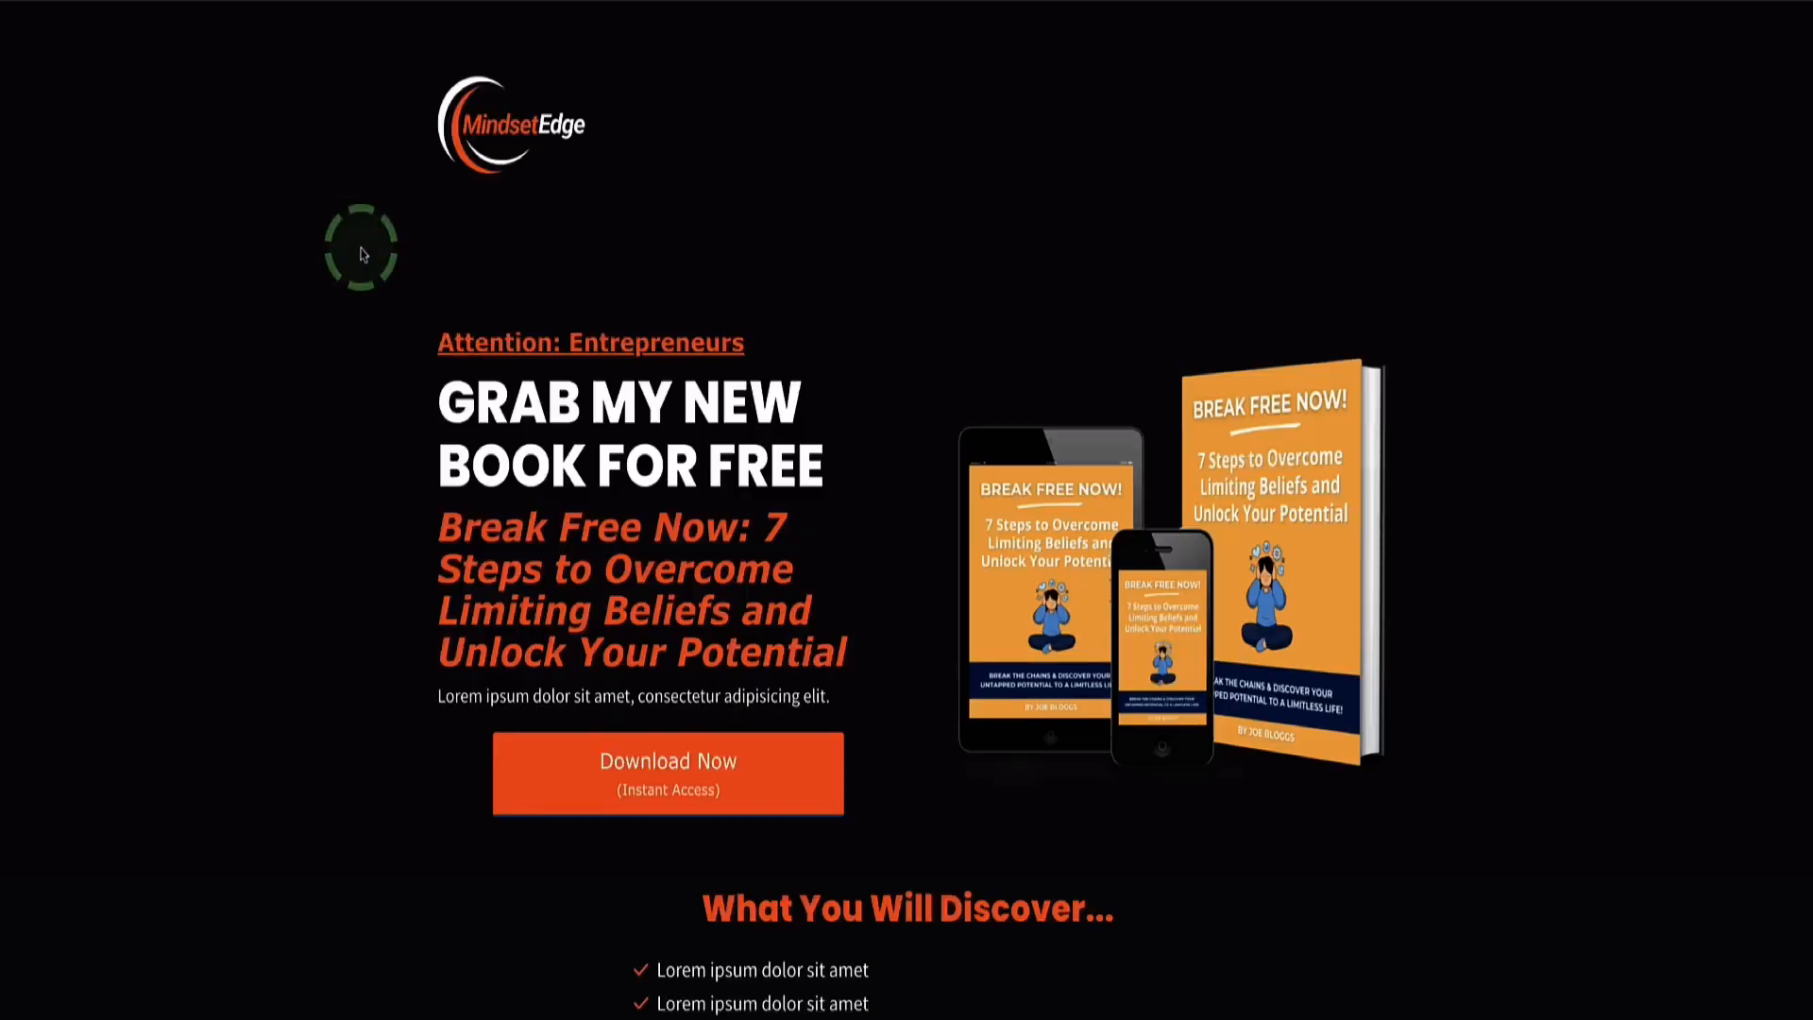
Look over the free book squeeze page's headline, benefits and testimonials, and follow its Download Now offer
scroll(840, 449, "down", 2)
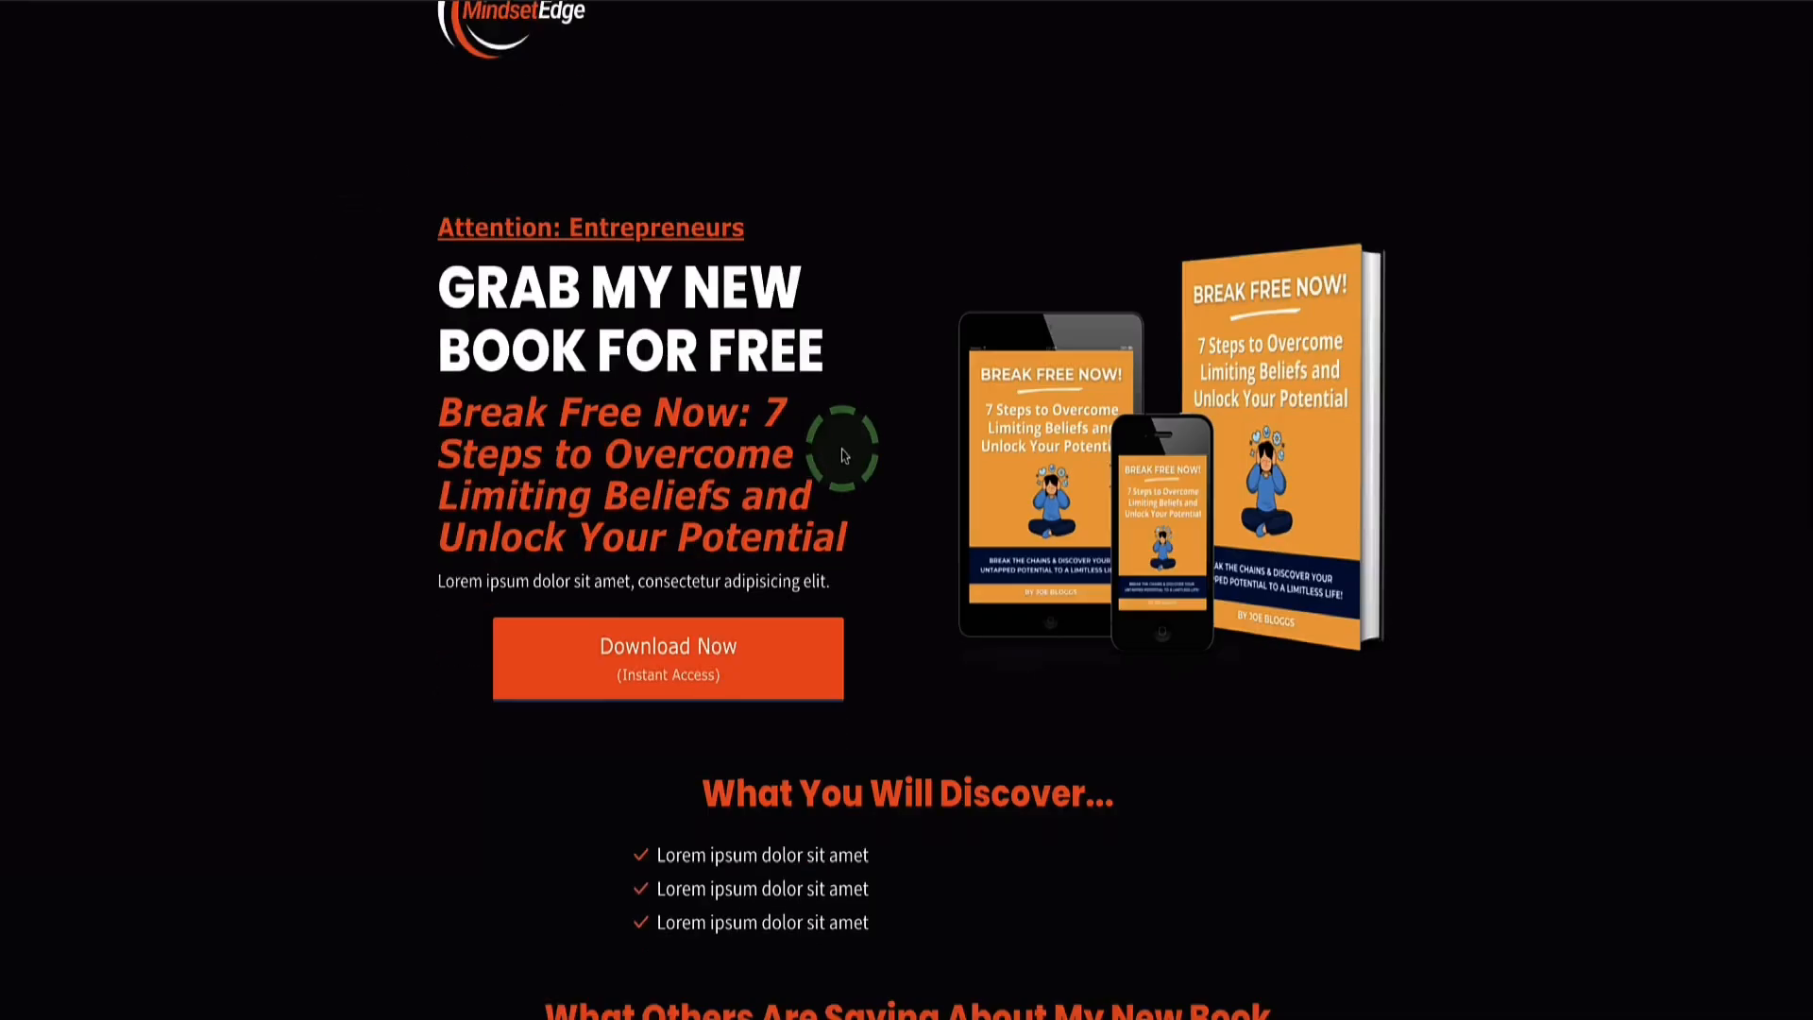
scroll(835, 439, "up", 1)
scroll(833, 499, "down", 3)
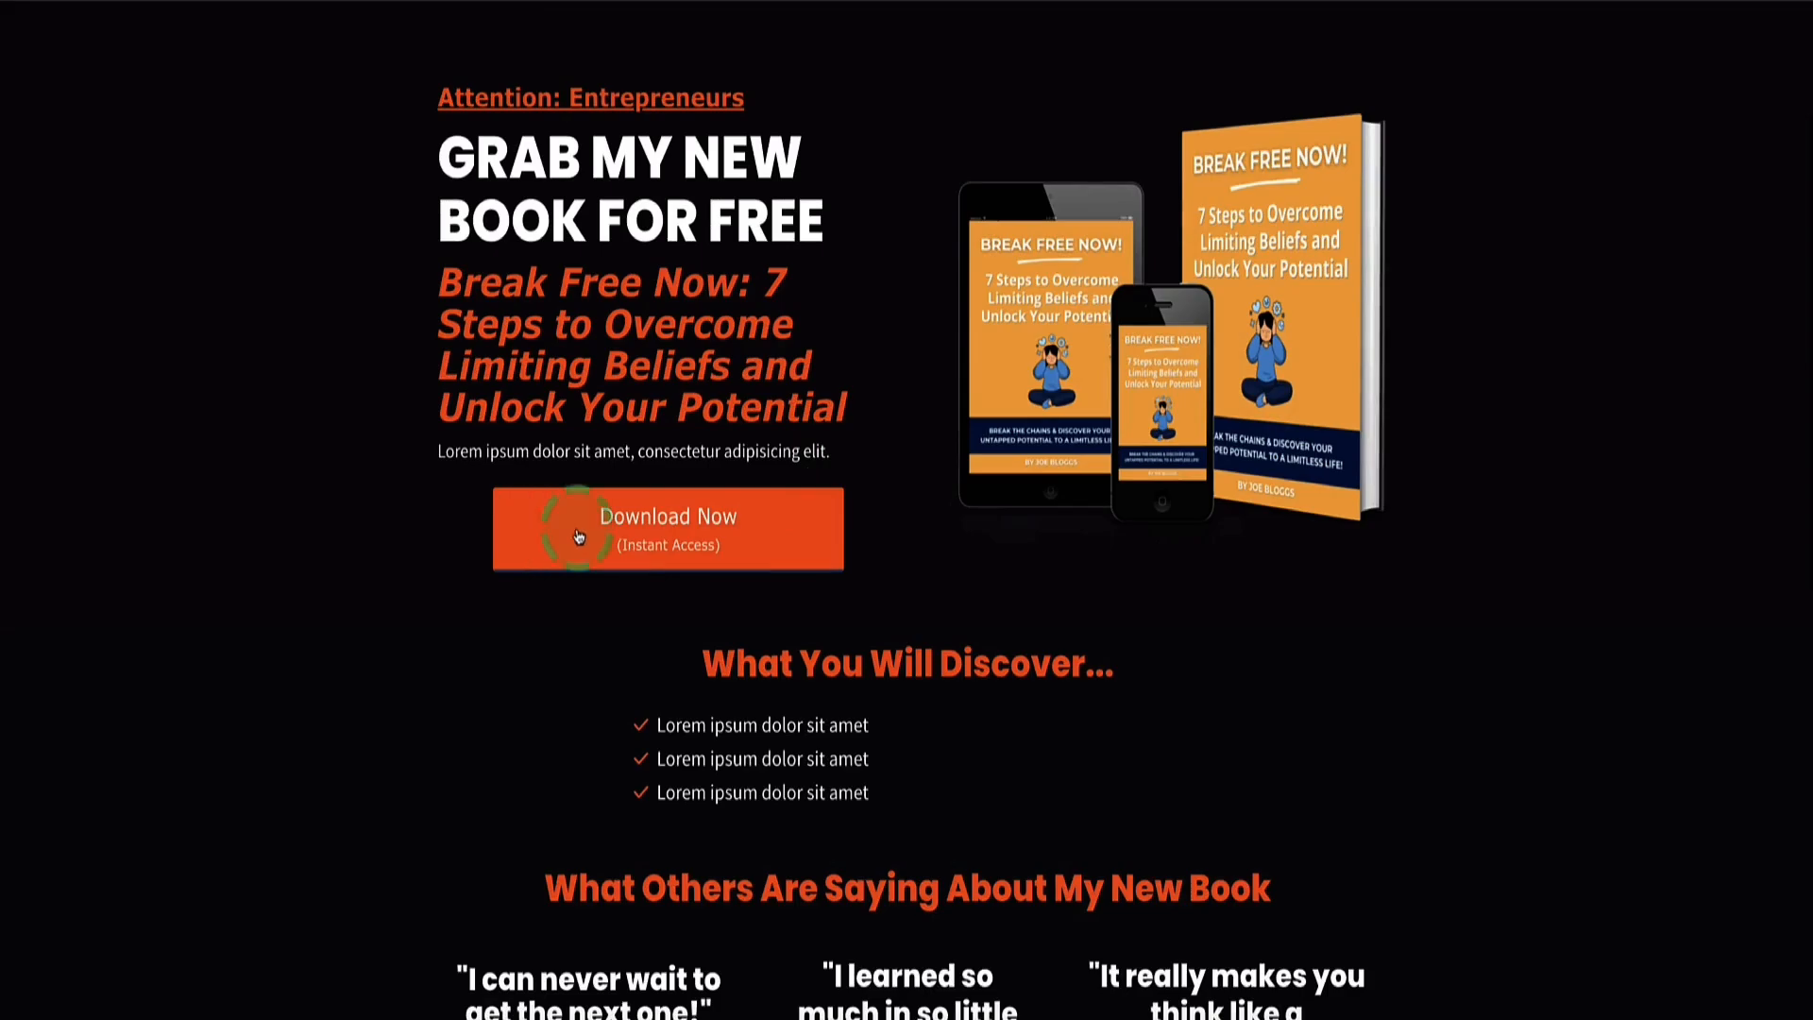
left_click(685, 533)
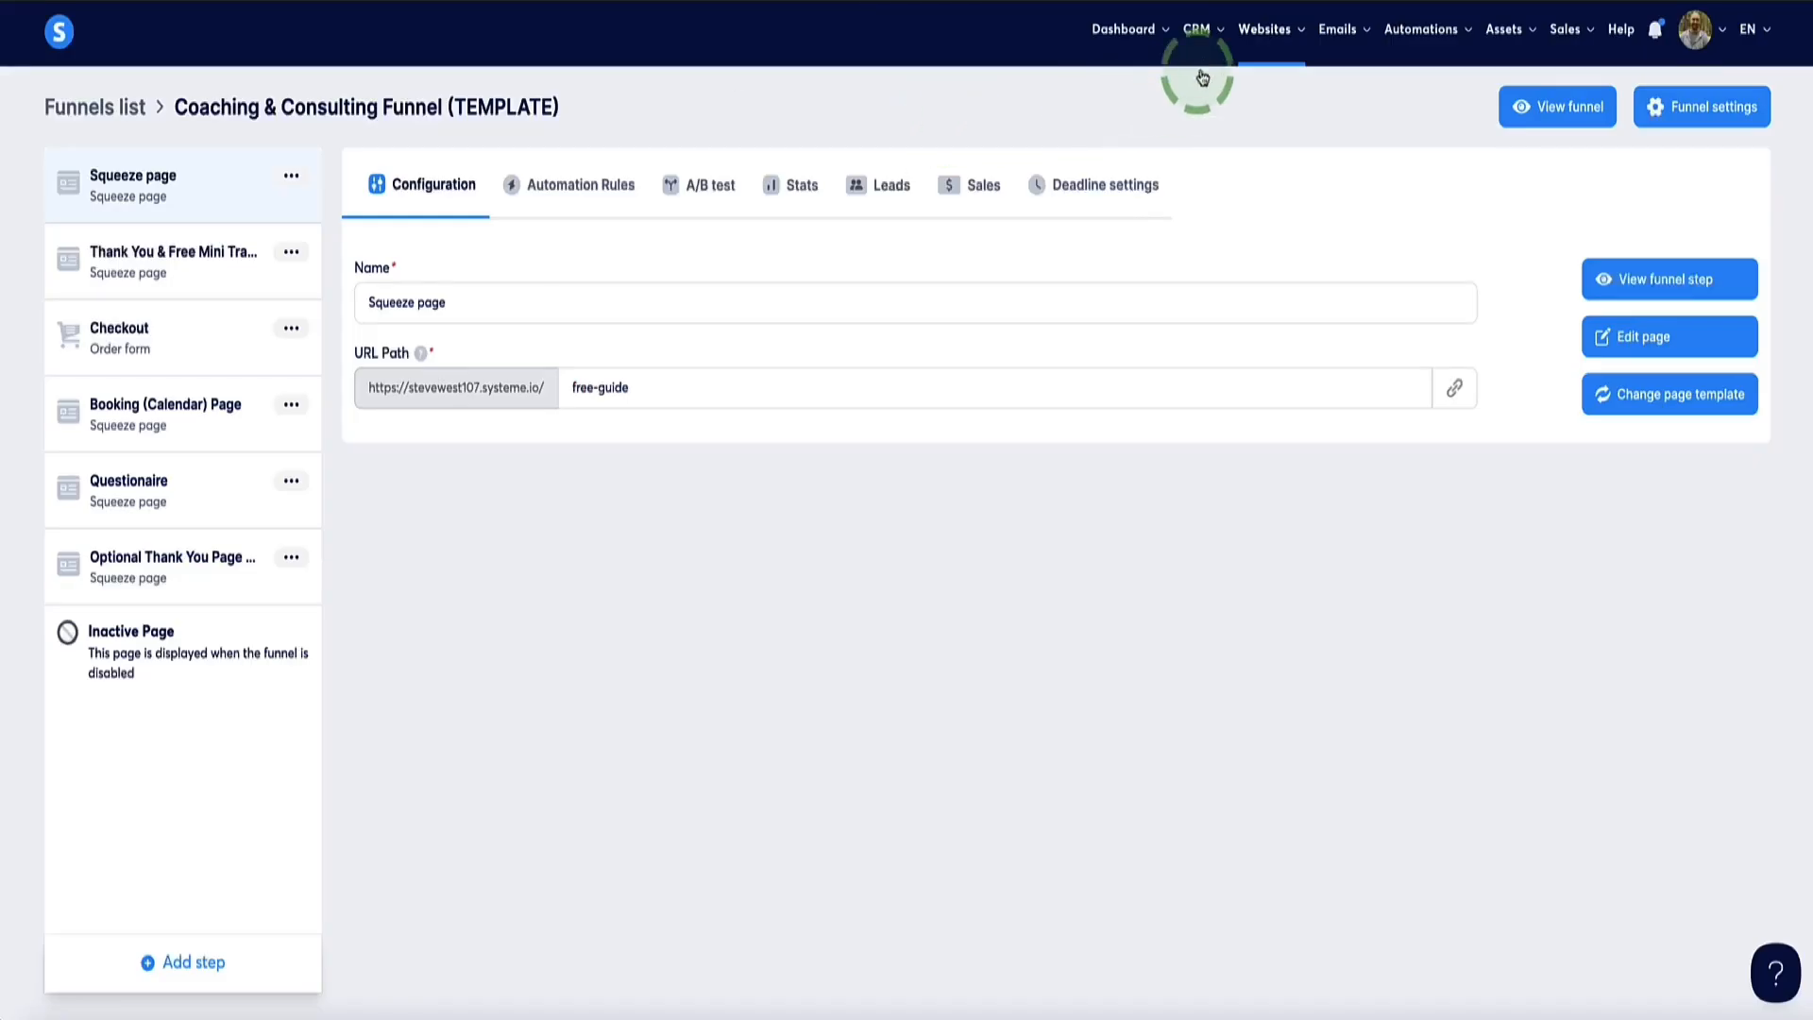
mouse_move(1194, 62)
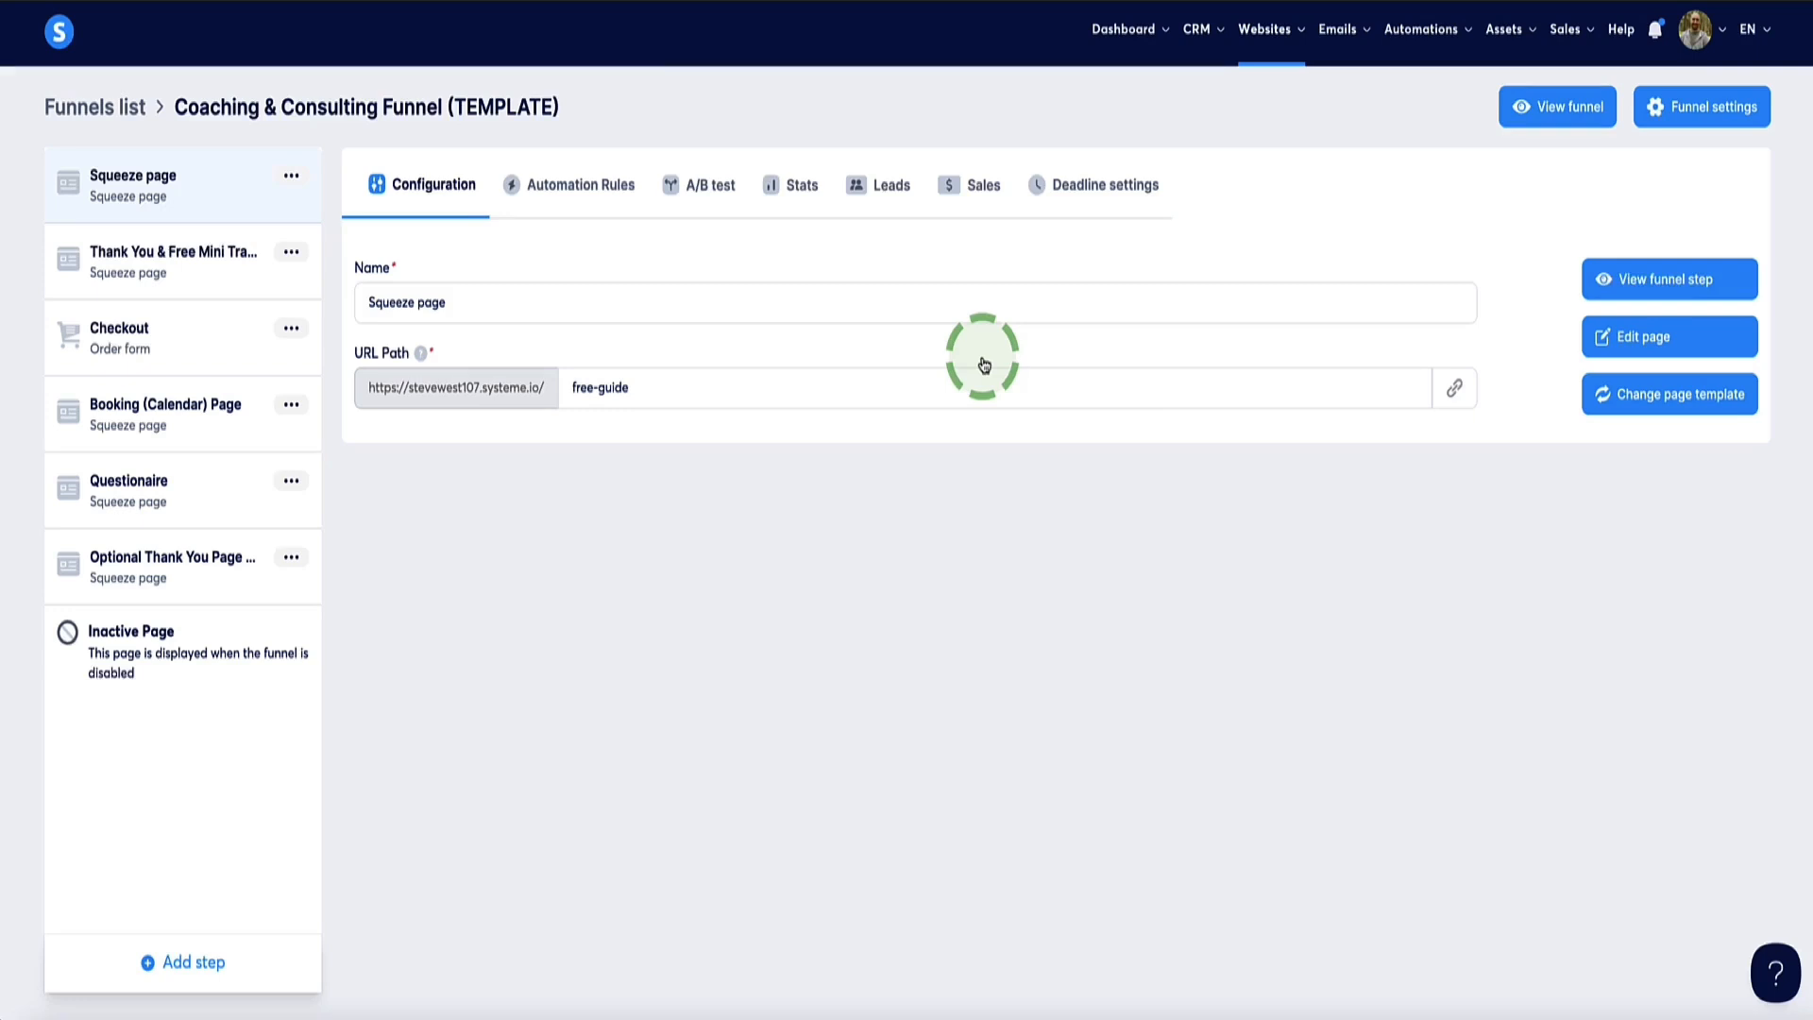
left_click(874, 274)
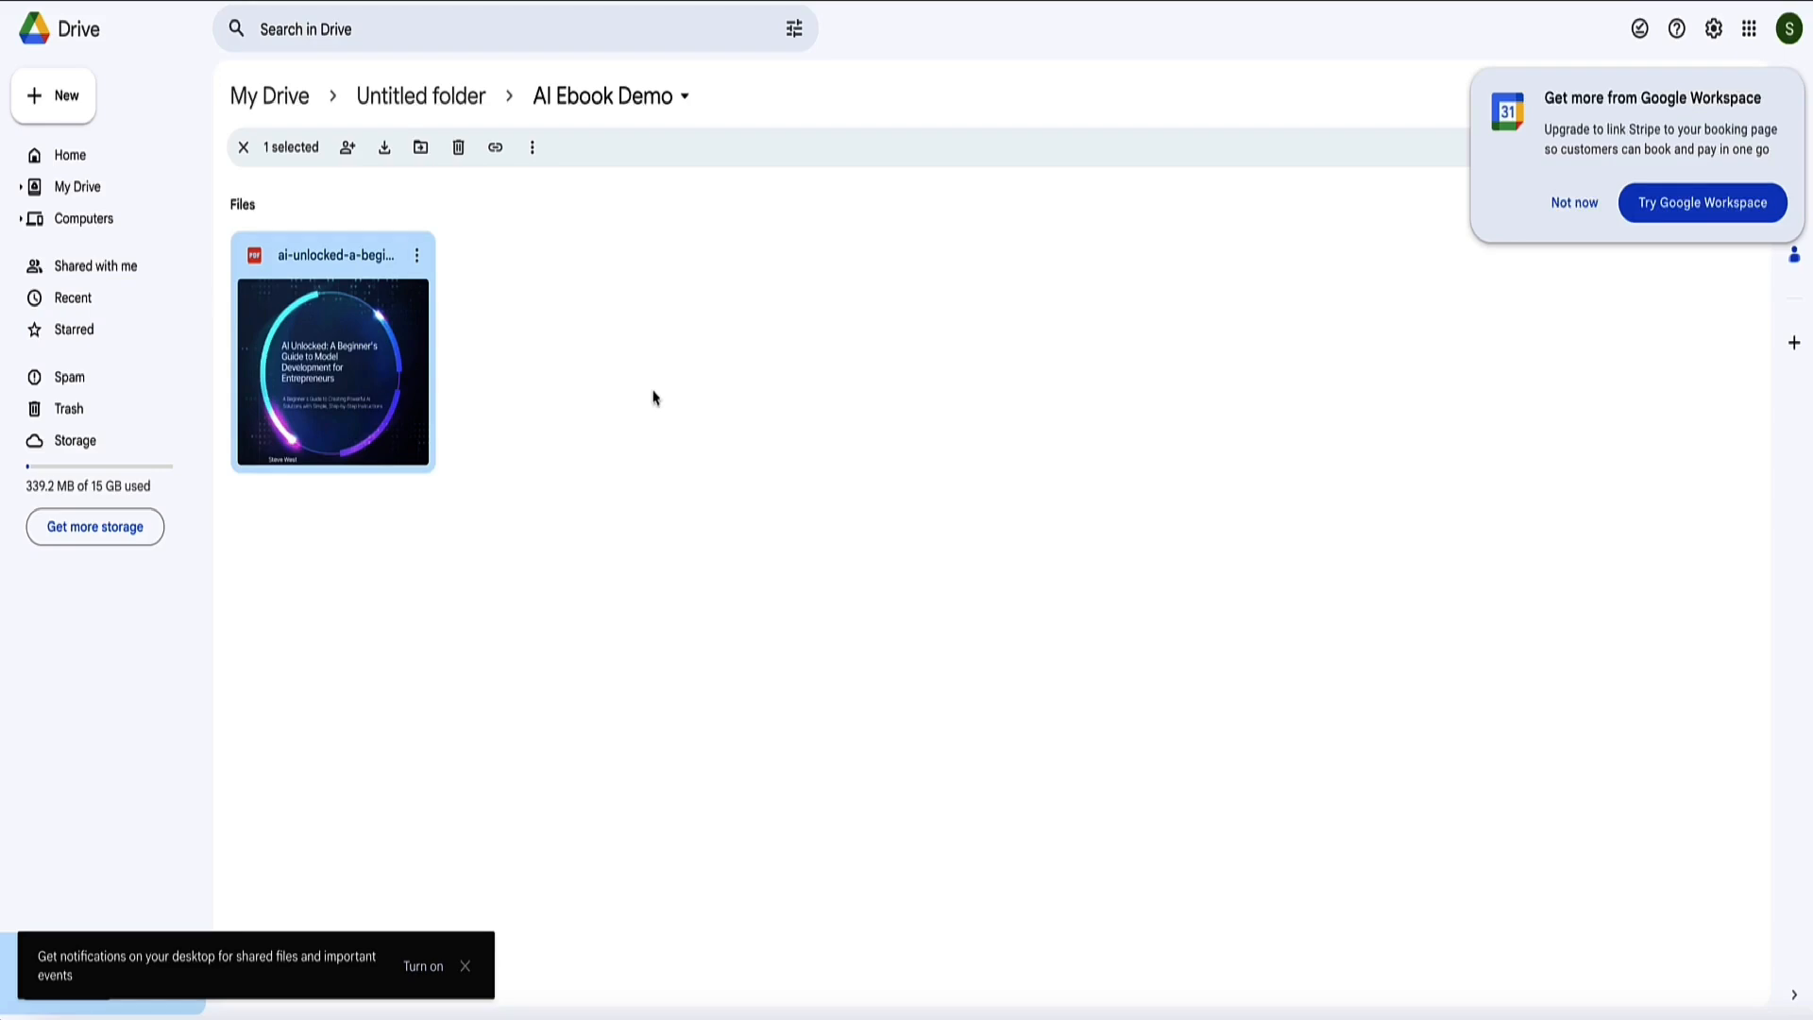
In Google Drive, open the sharing settings of the ai-unlocked PDF in the AI Ebook Demo folder
key("Tab")
left_click(480, 294)
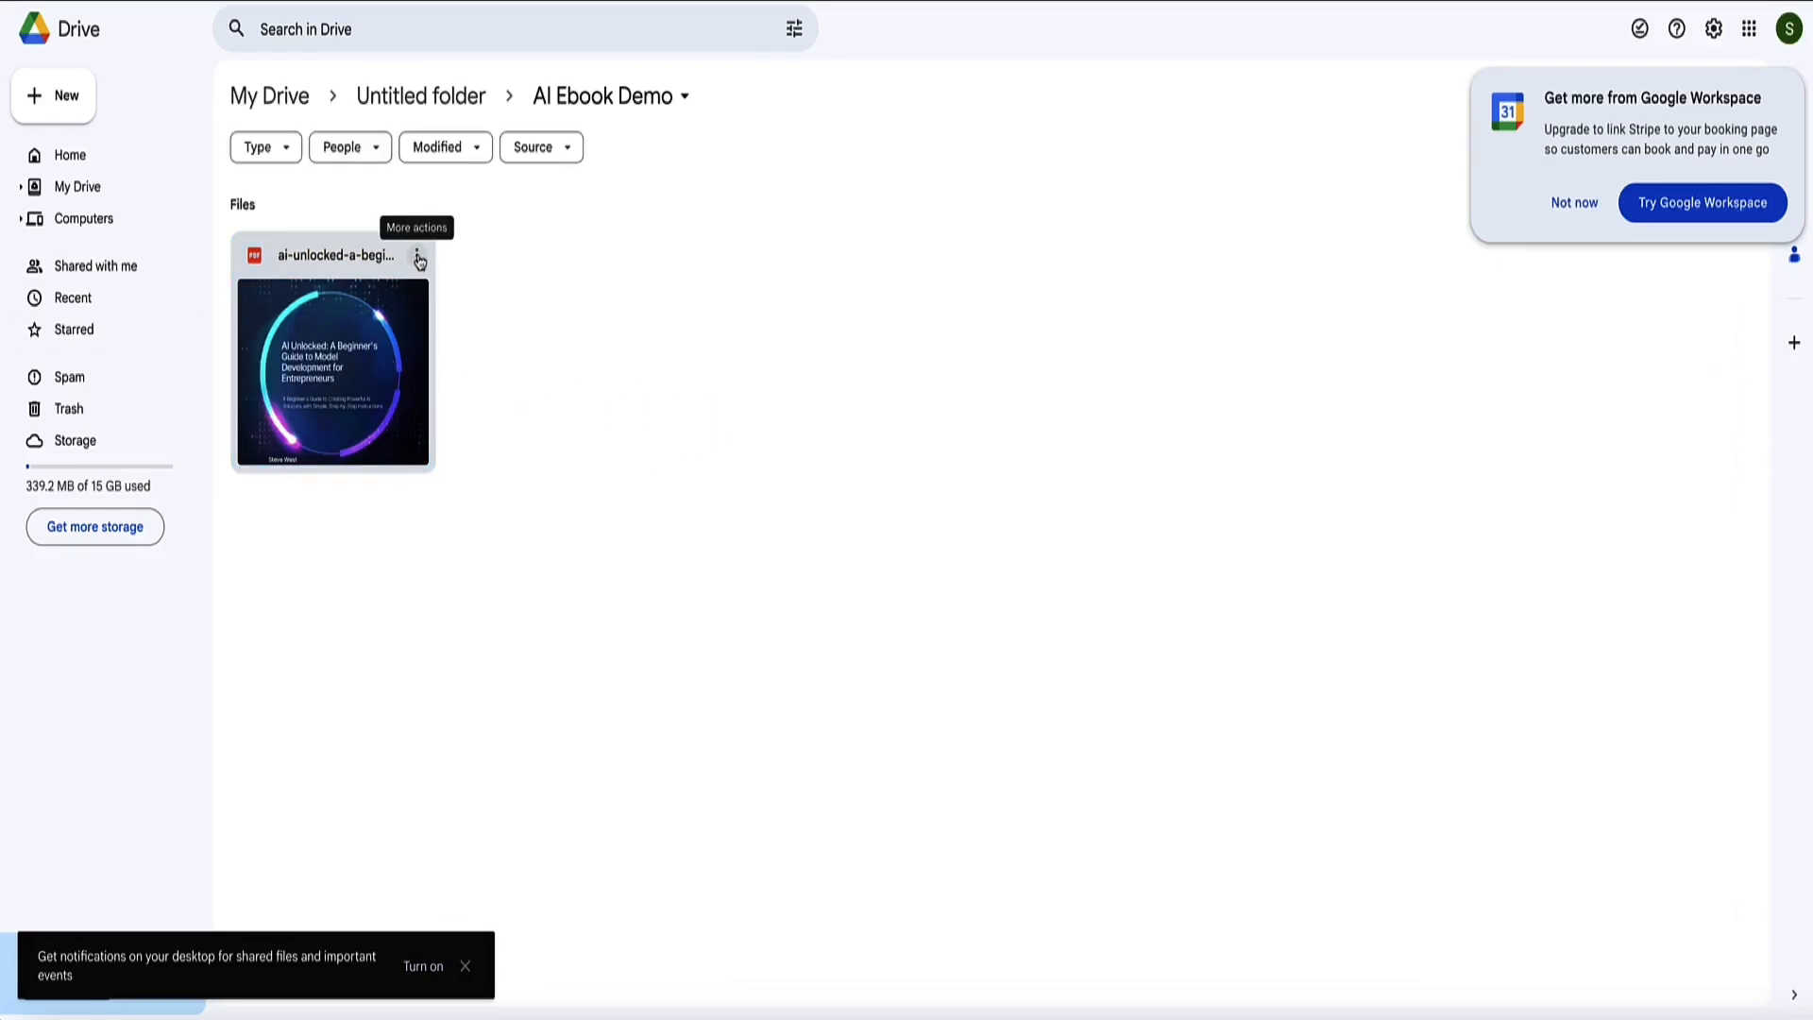
left_click(416, 258)
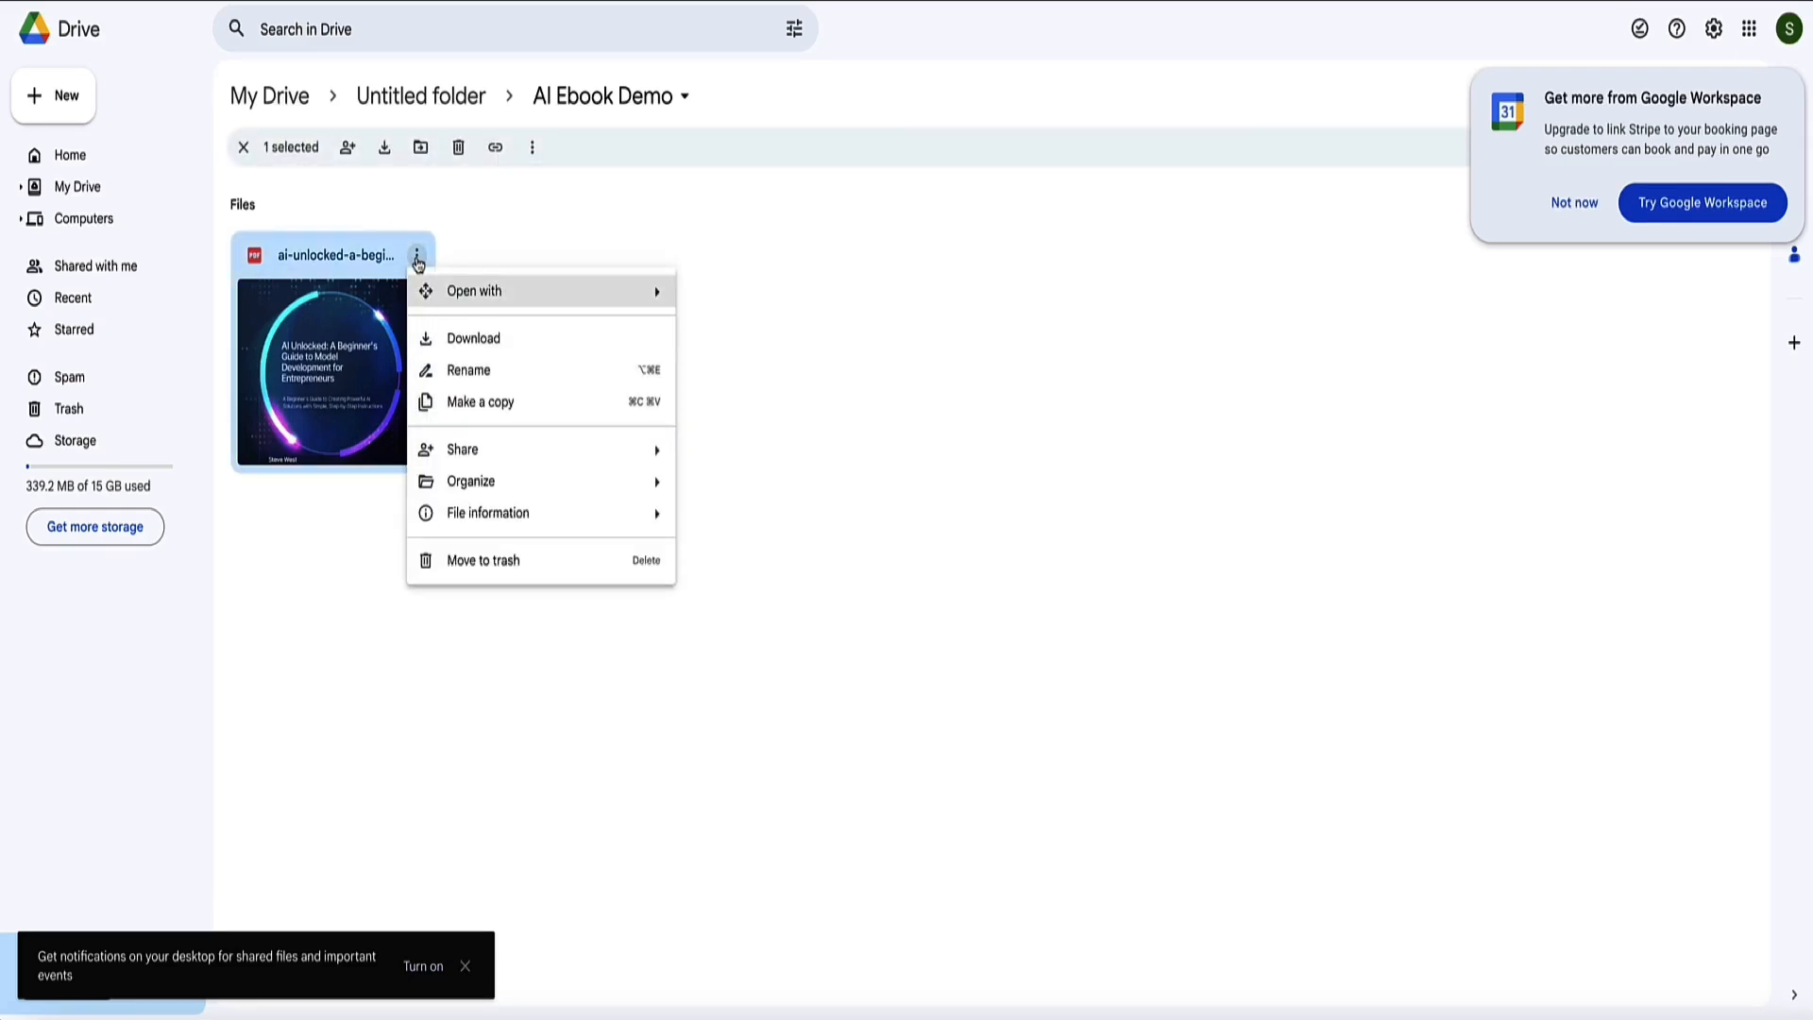
mouse_move(477, 462)
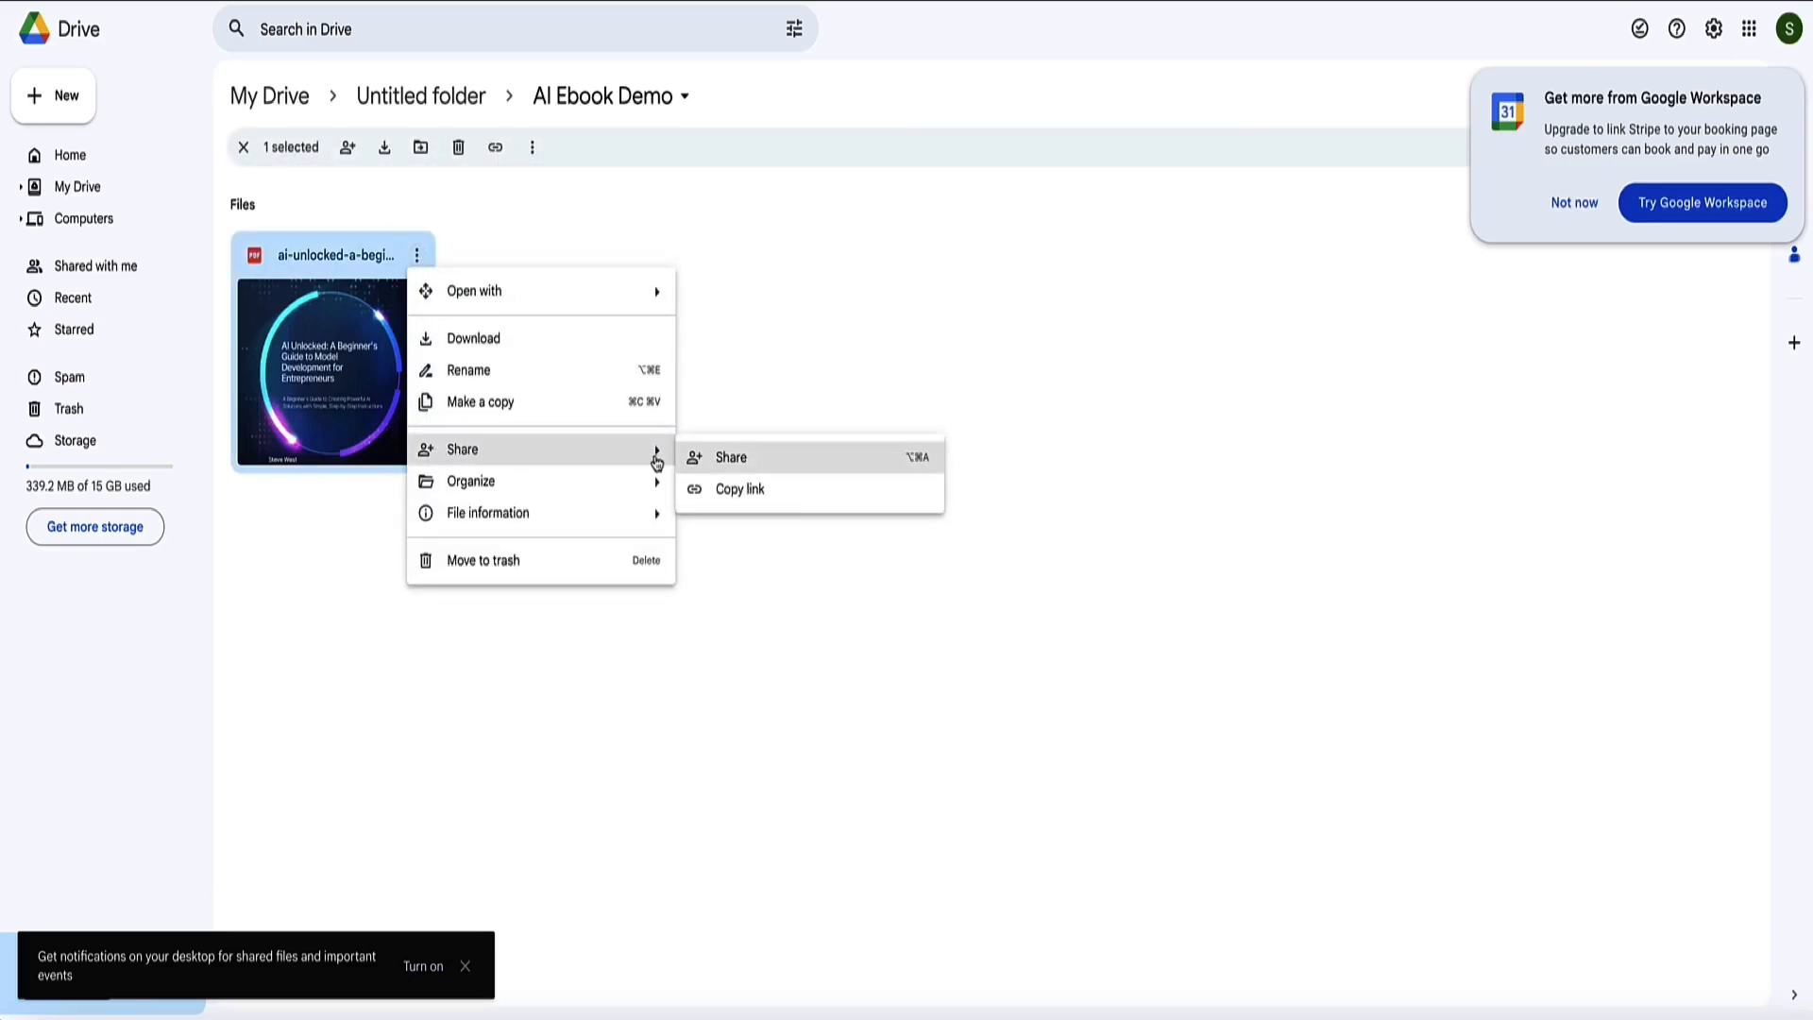
left_click(738, 463)
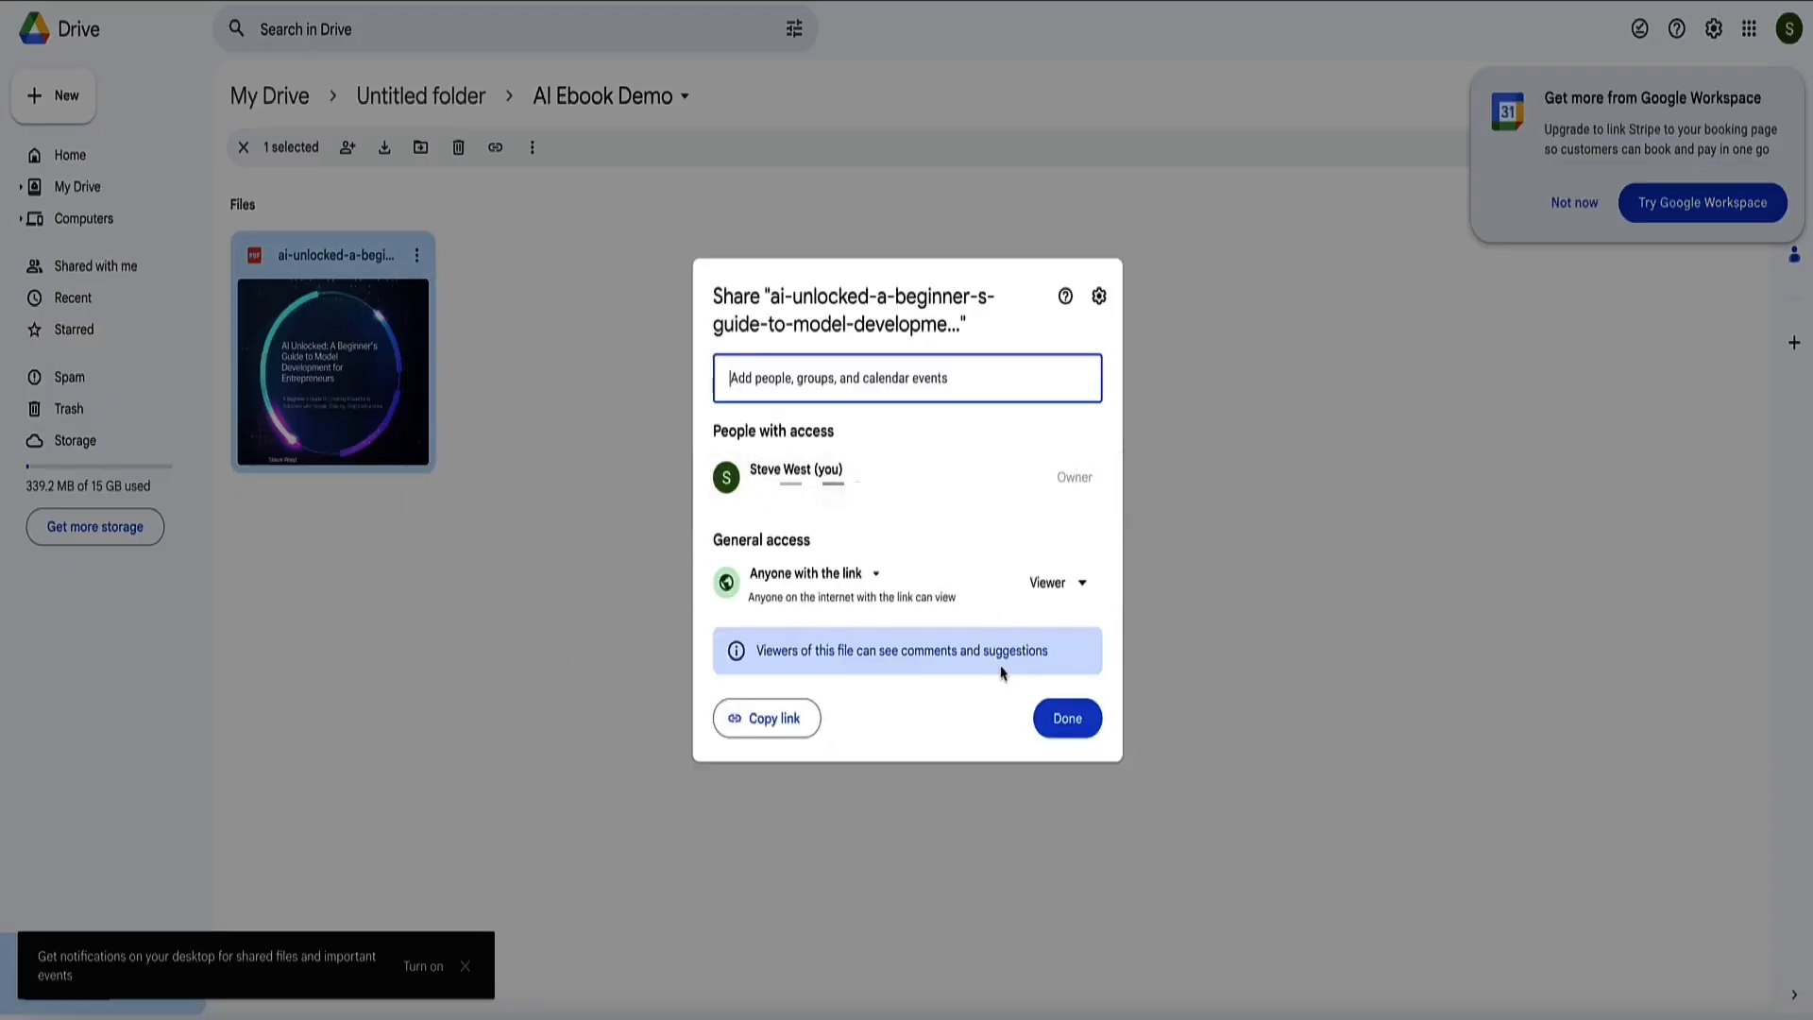
Set the ebook PDF's general access to Restricted
left_click_drag(804, 541, 797, 541)
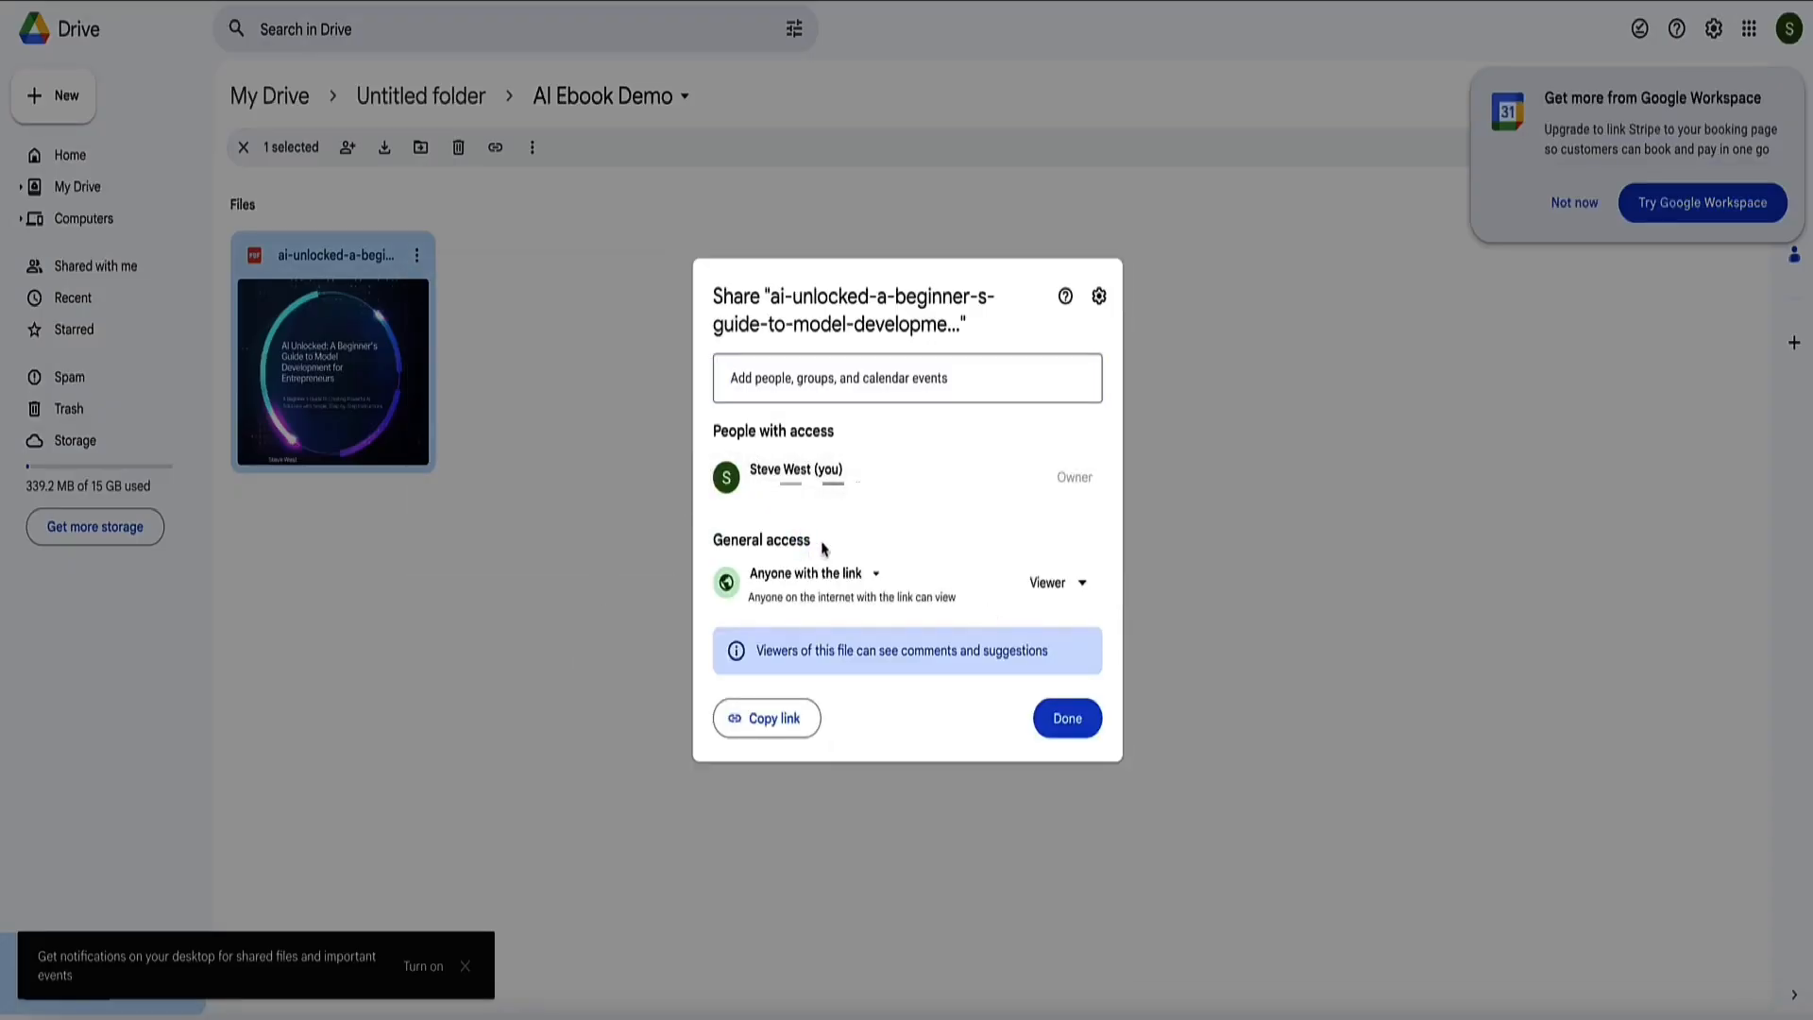
left_click(864, 578)
left_click(826, 625)
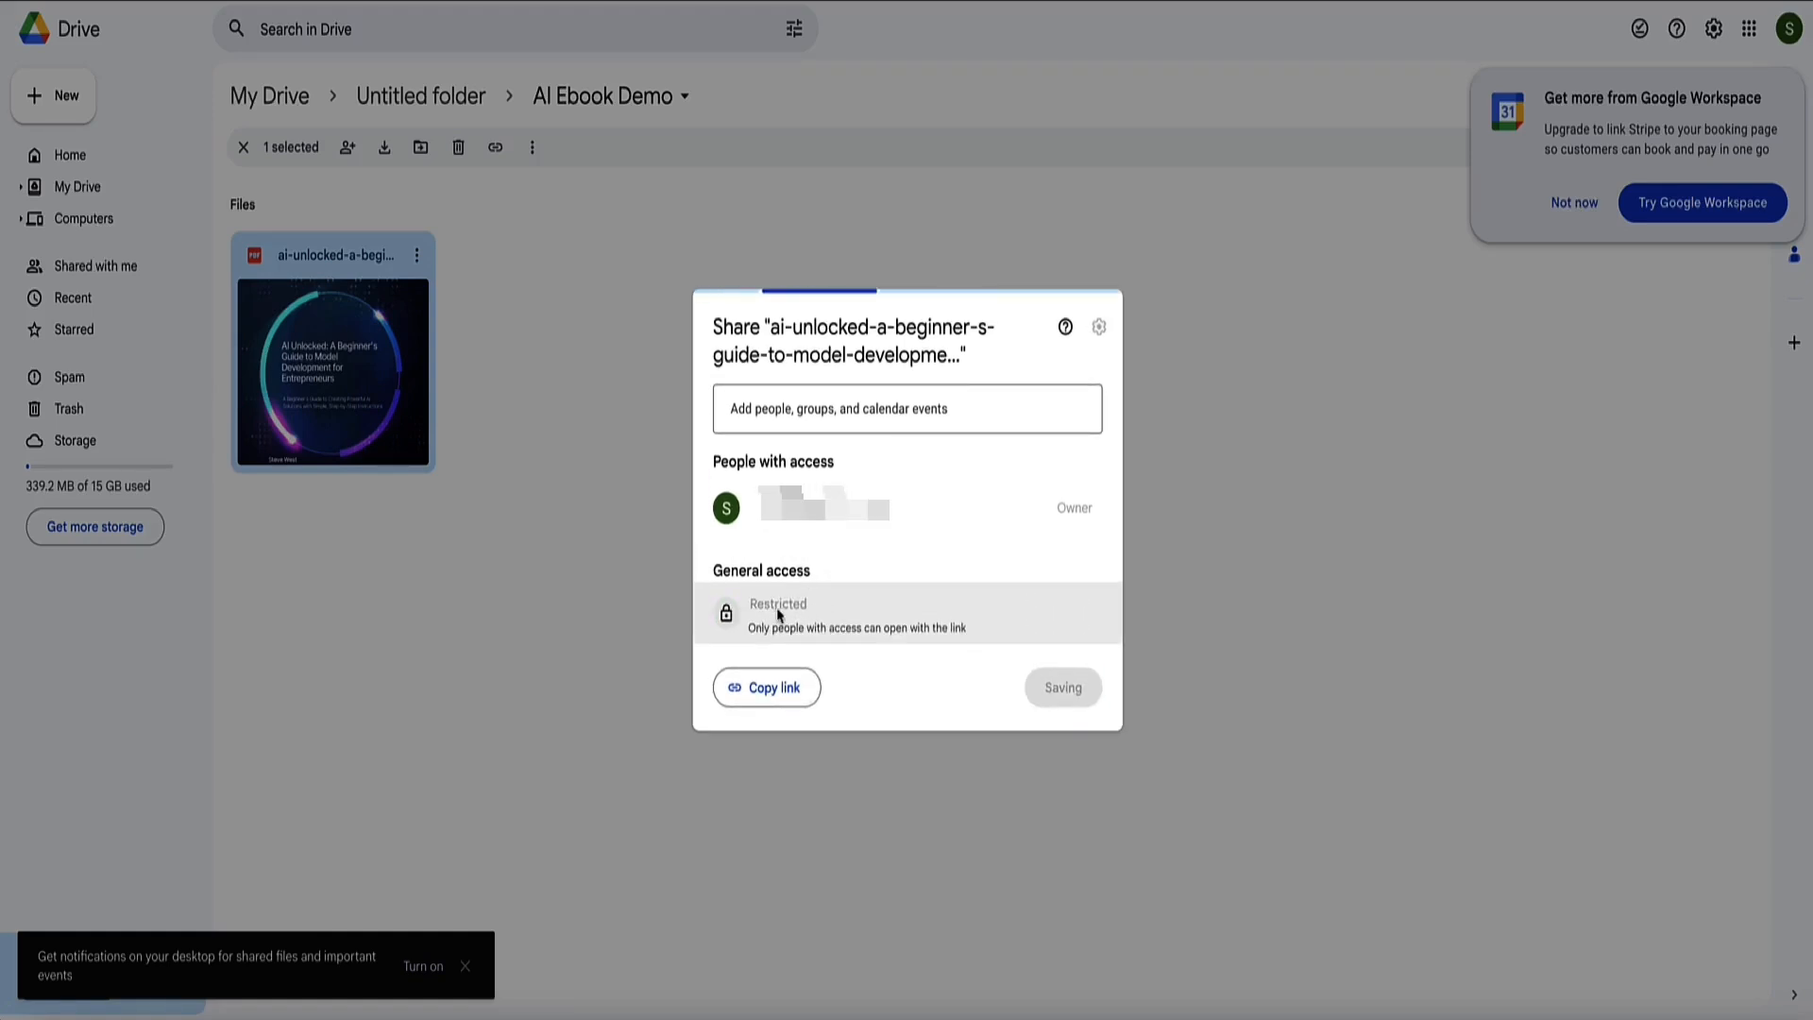
Set the ebook PDF's general access to Anyone with the link and copy its share link
left_click(818, 604)
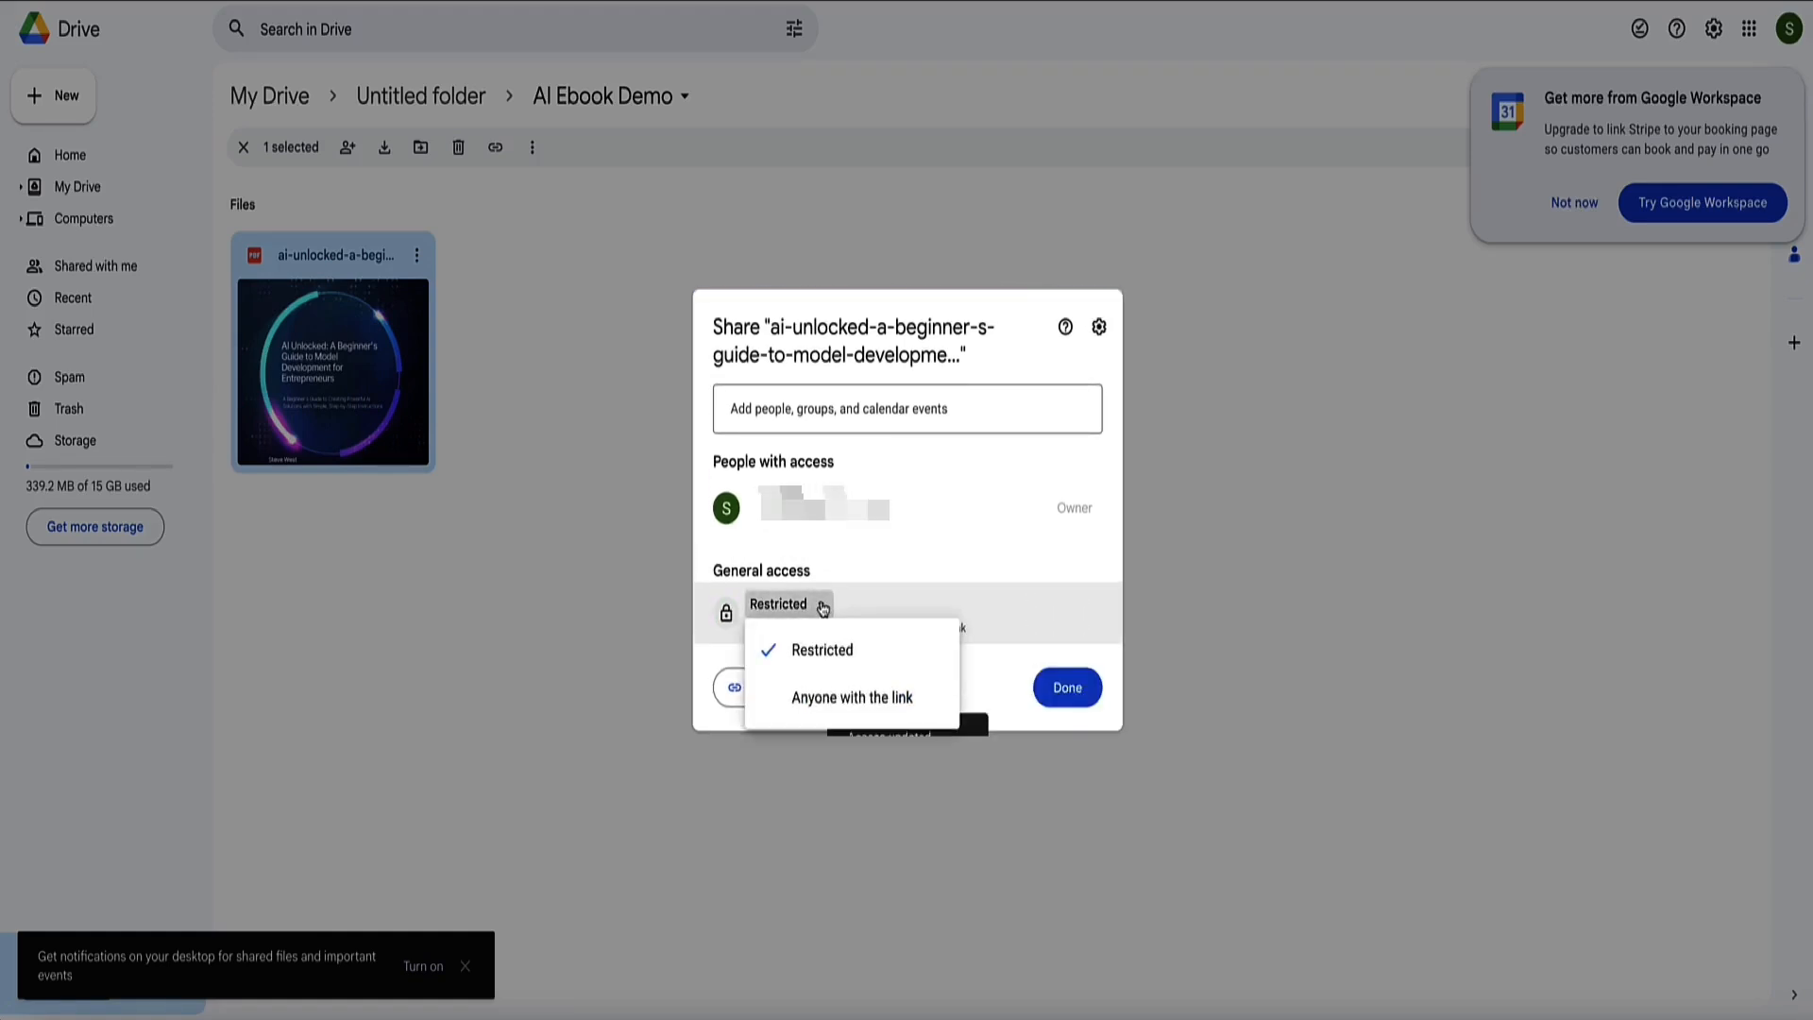
left_click(809, 703)
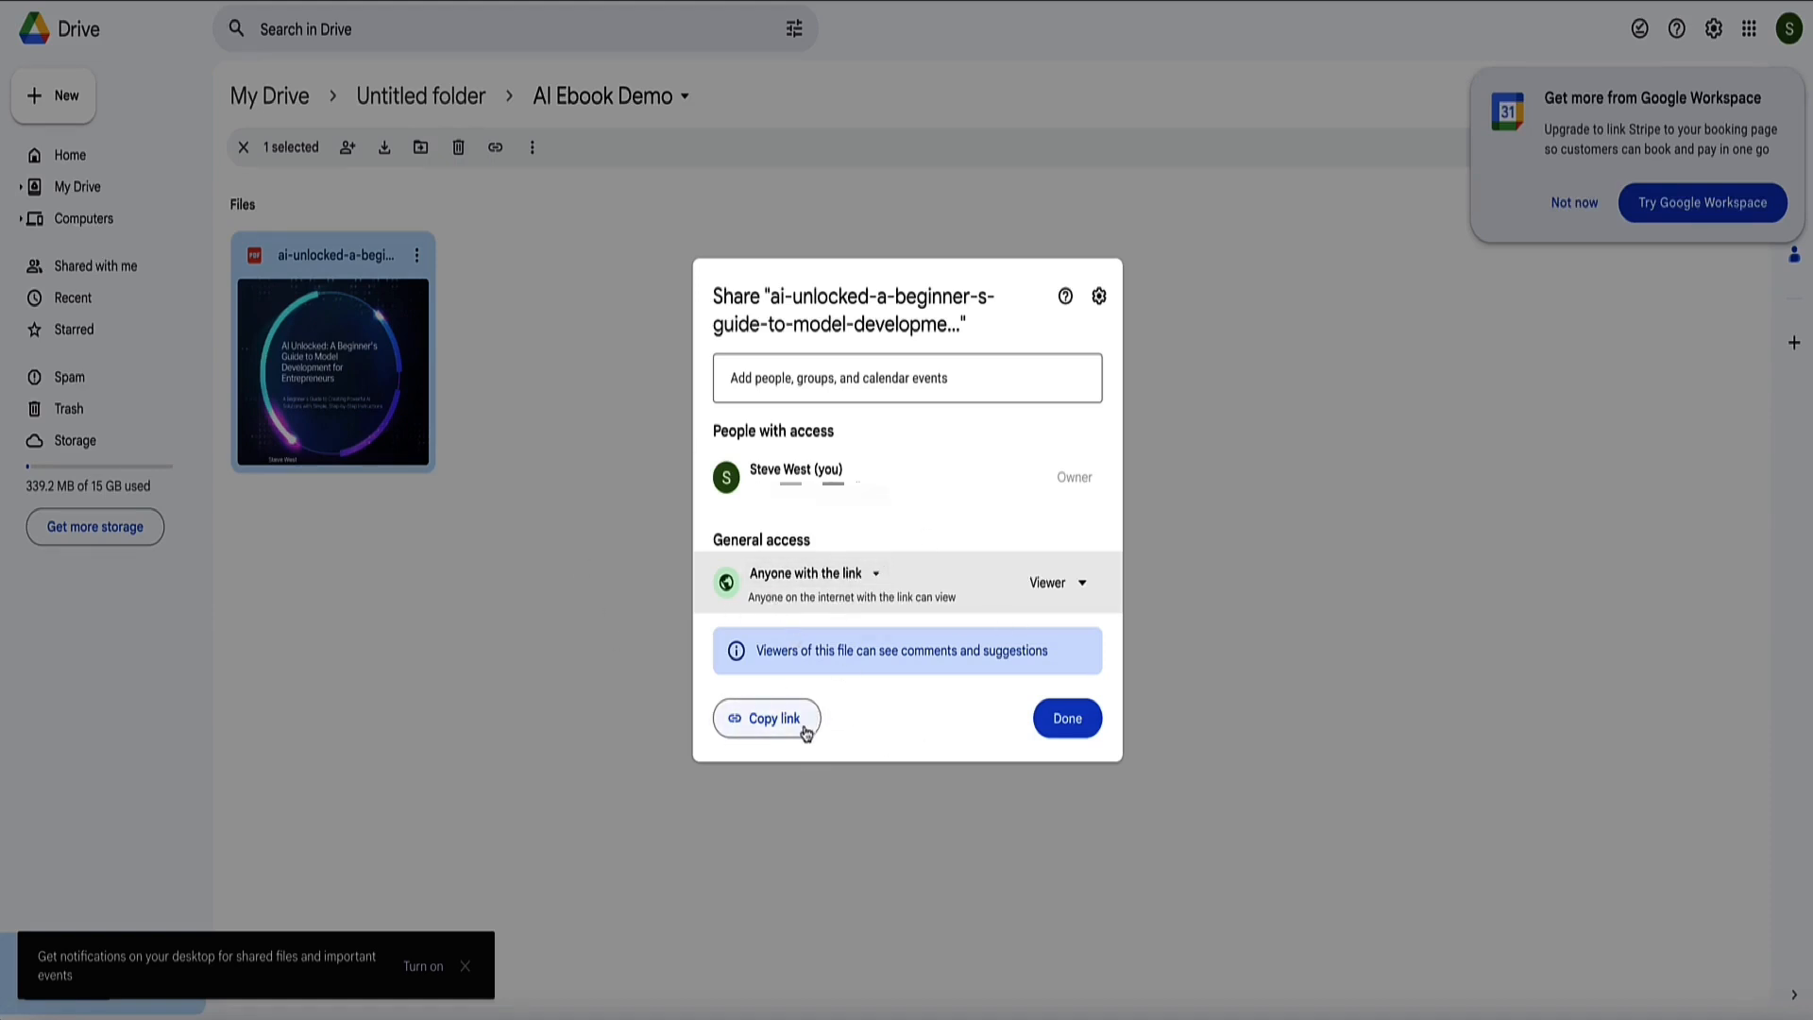
left_click(773, 720)
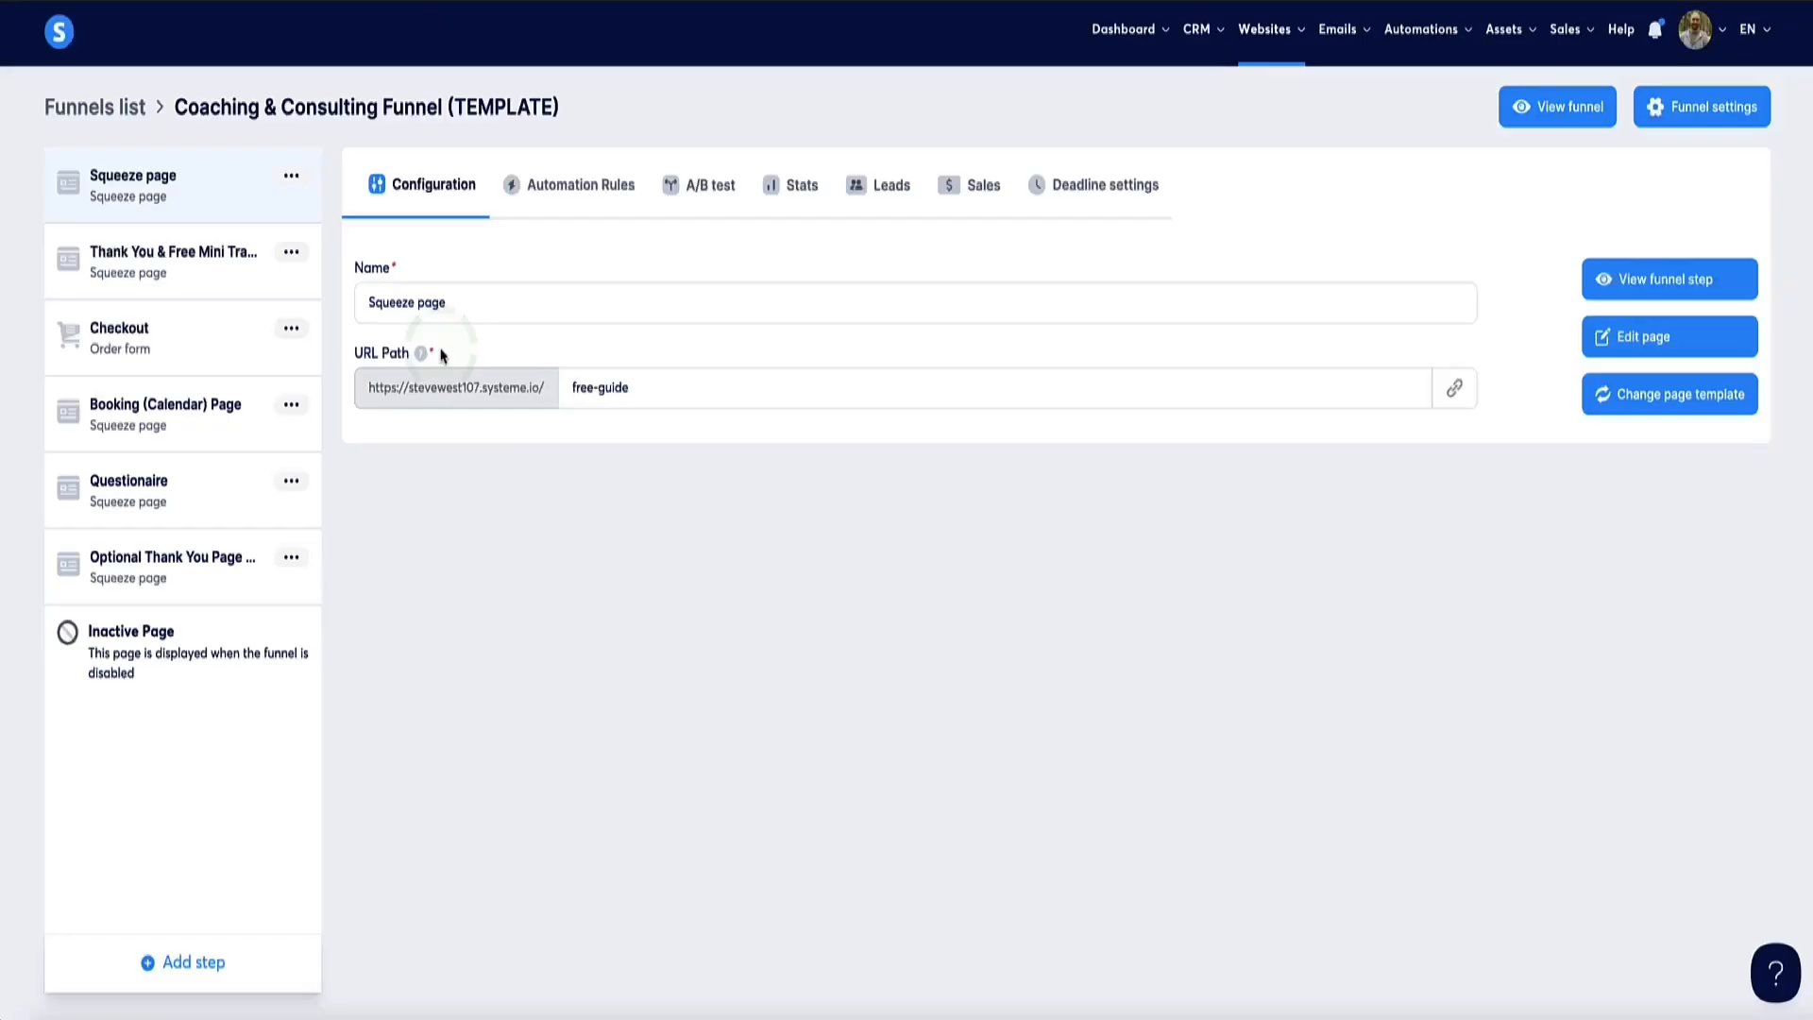
Switch to systeme.io and view the CRM tags list and the contacts list with each contact's assigned tags
left_click(576, 227)
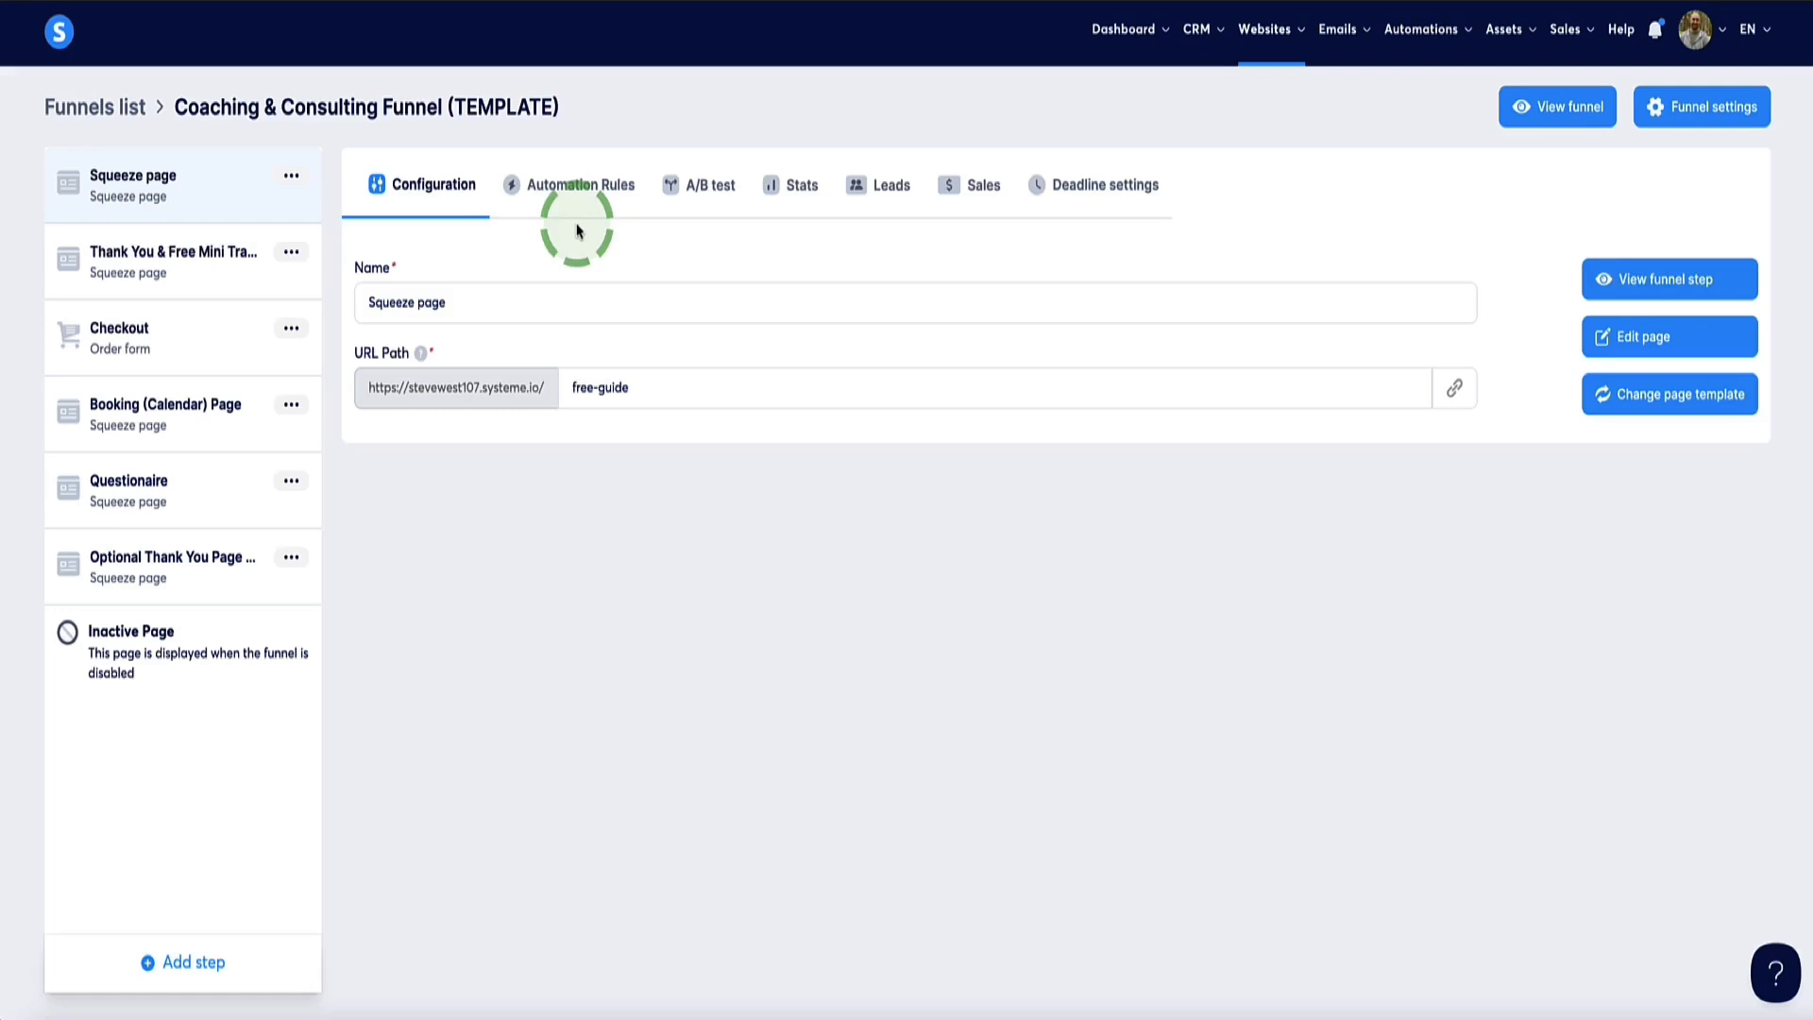
mouse_move(1199, 38)
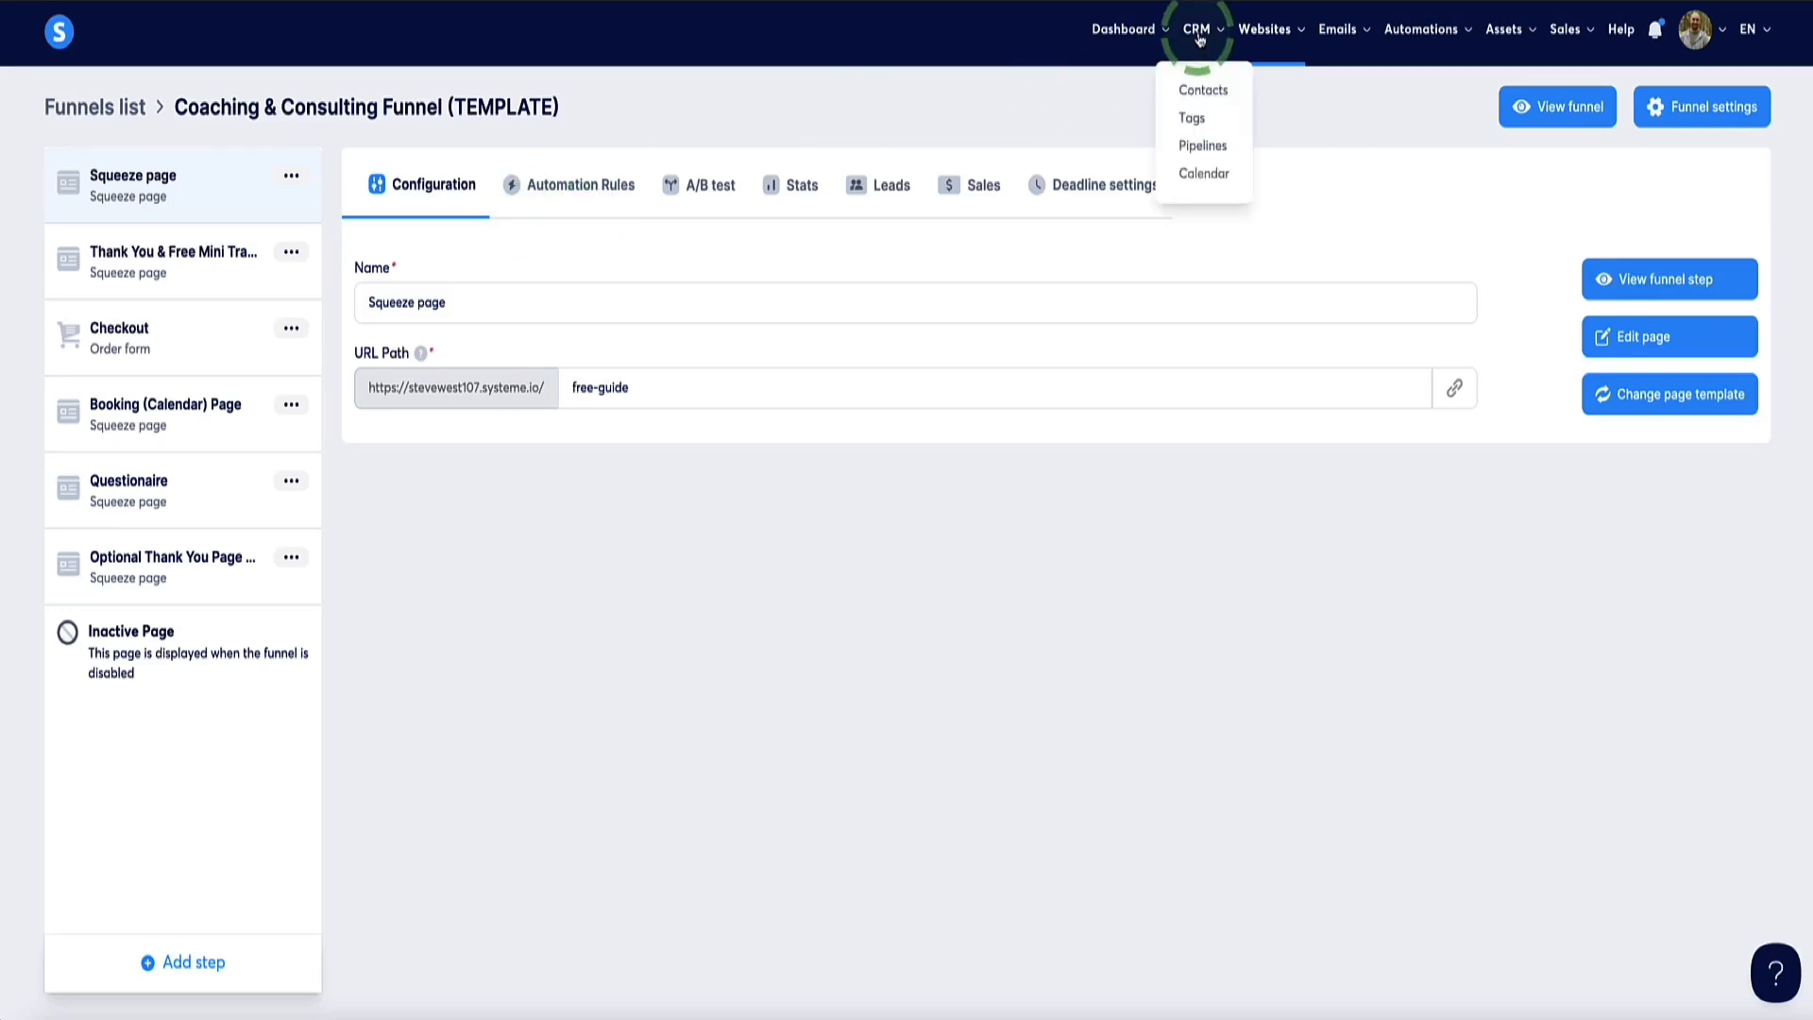
left_click(1190, 118)
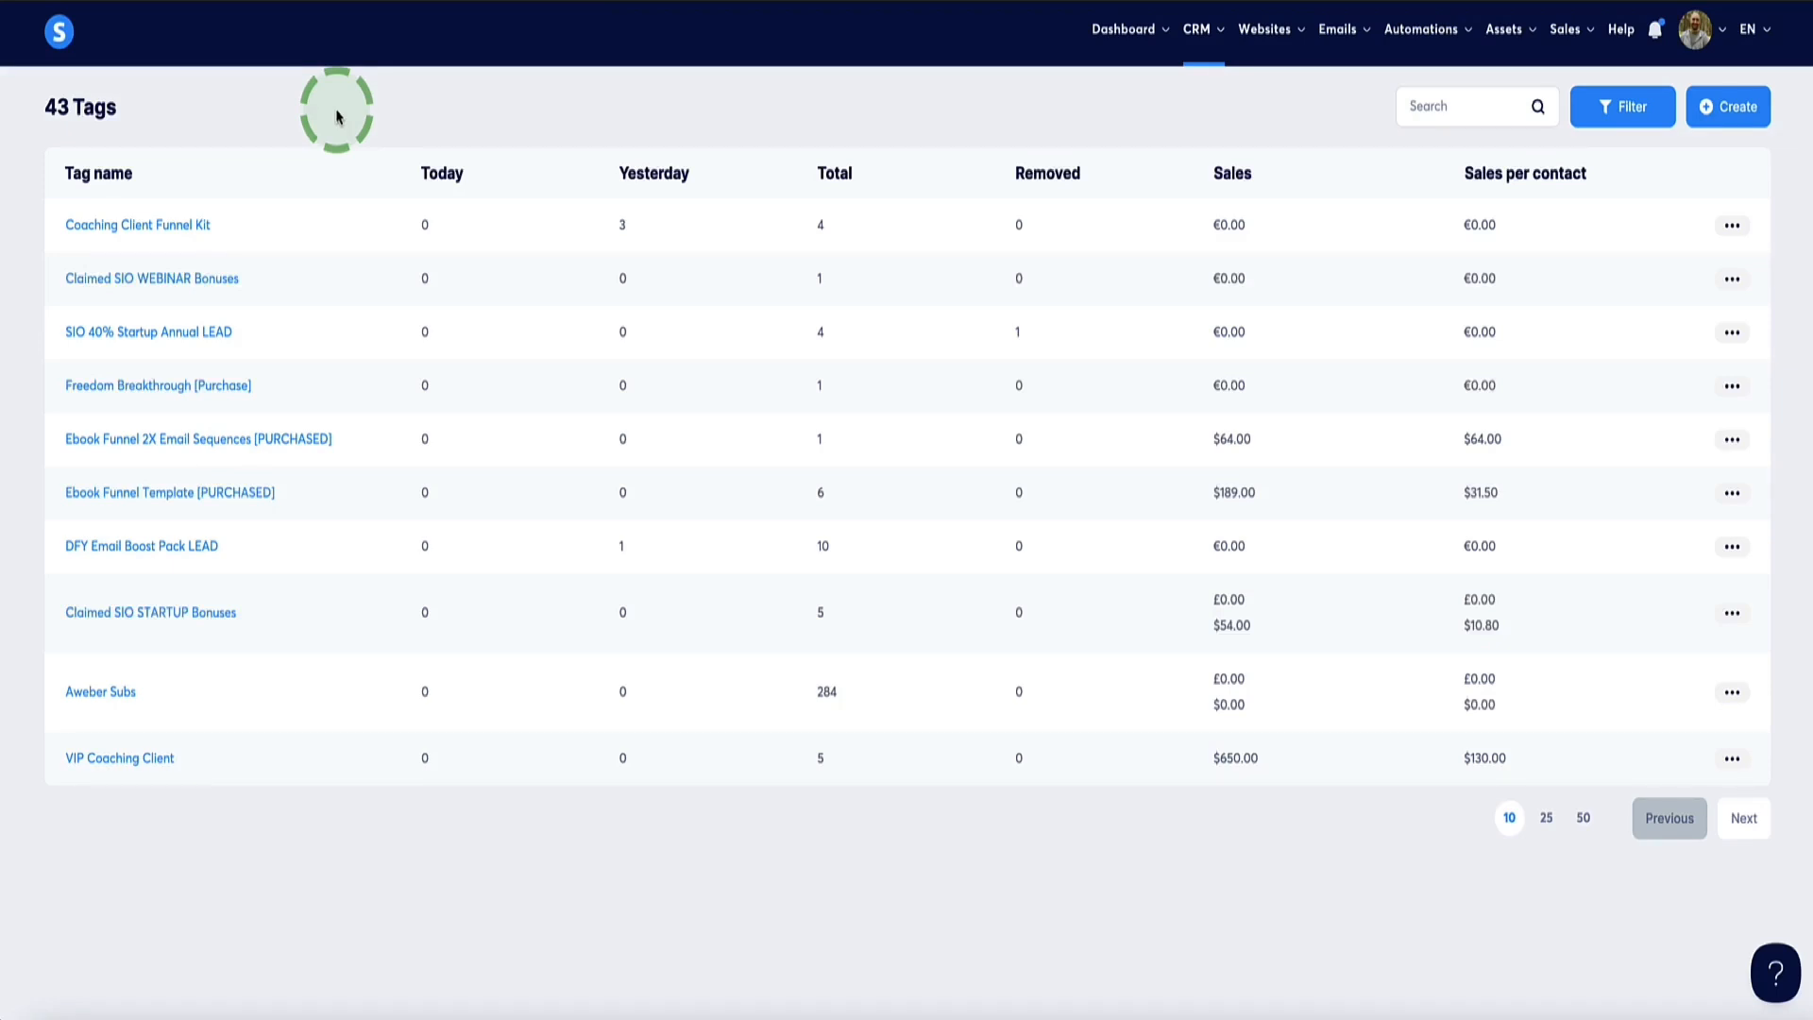
left_click(1196, 28)
left_click(1197, 90)
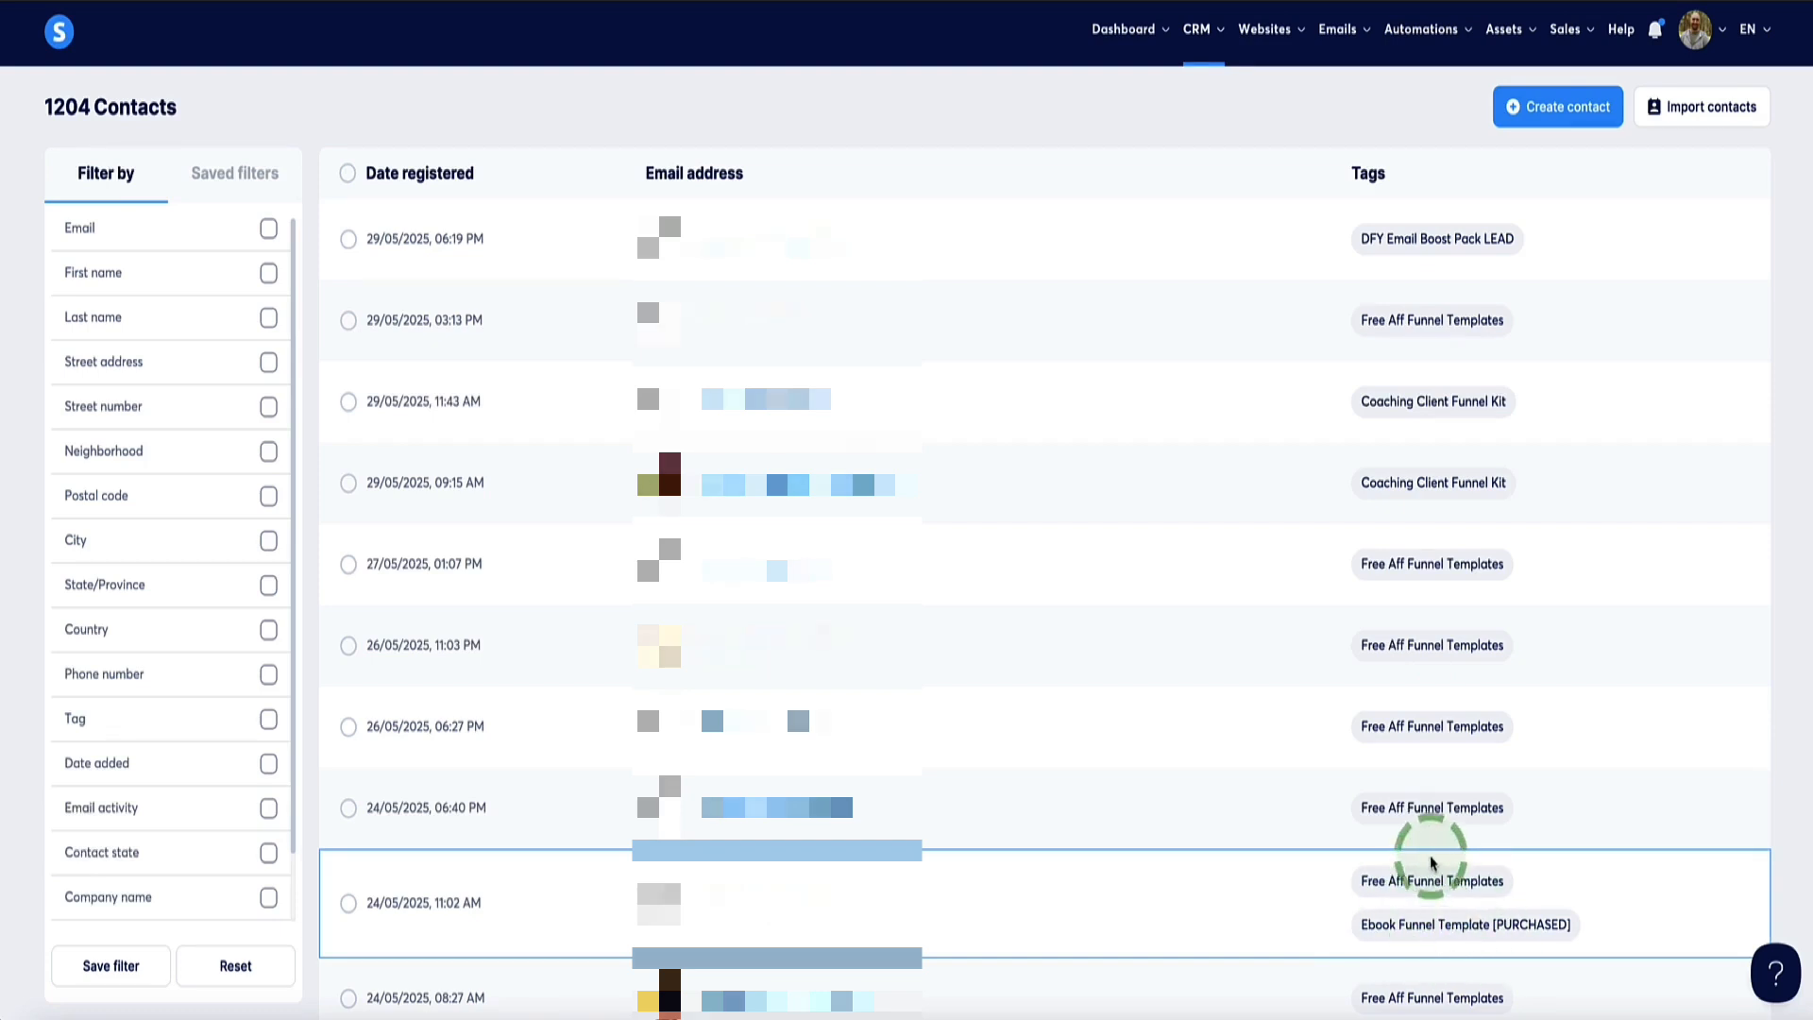
Create a CRM tag named "Lead Magnet Name [LEAD]" and save it
mouse_move(1197, 33)
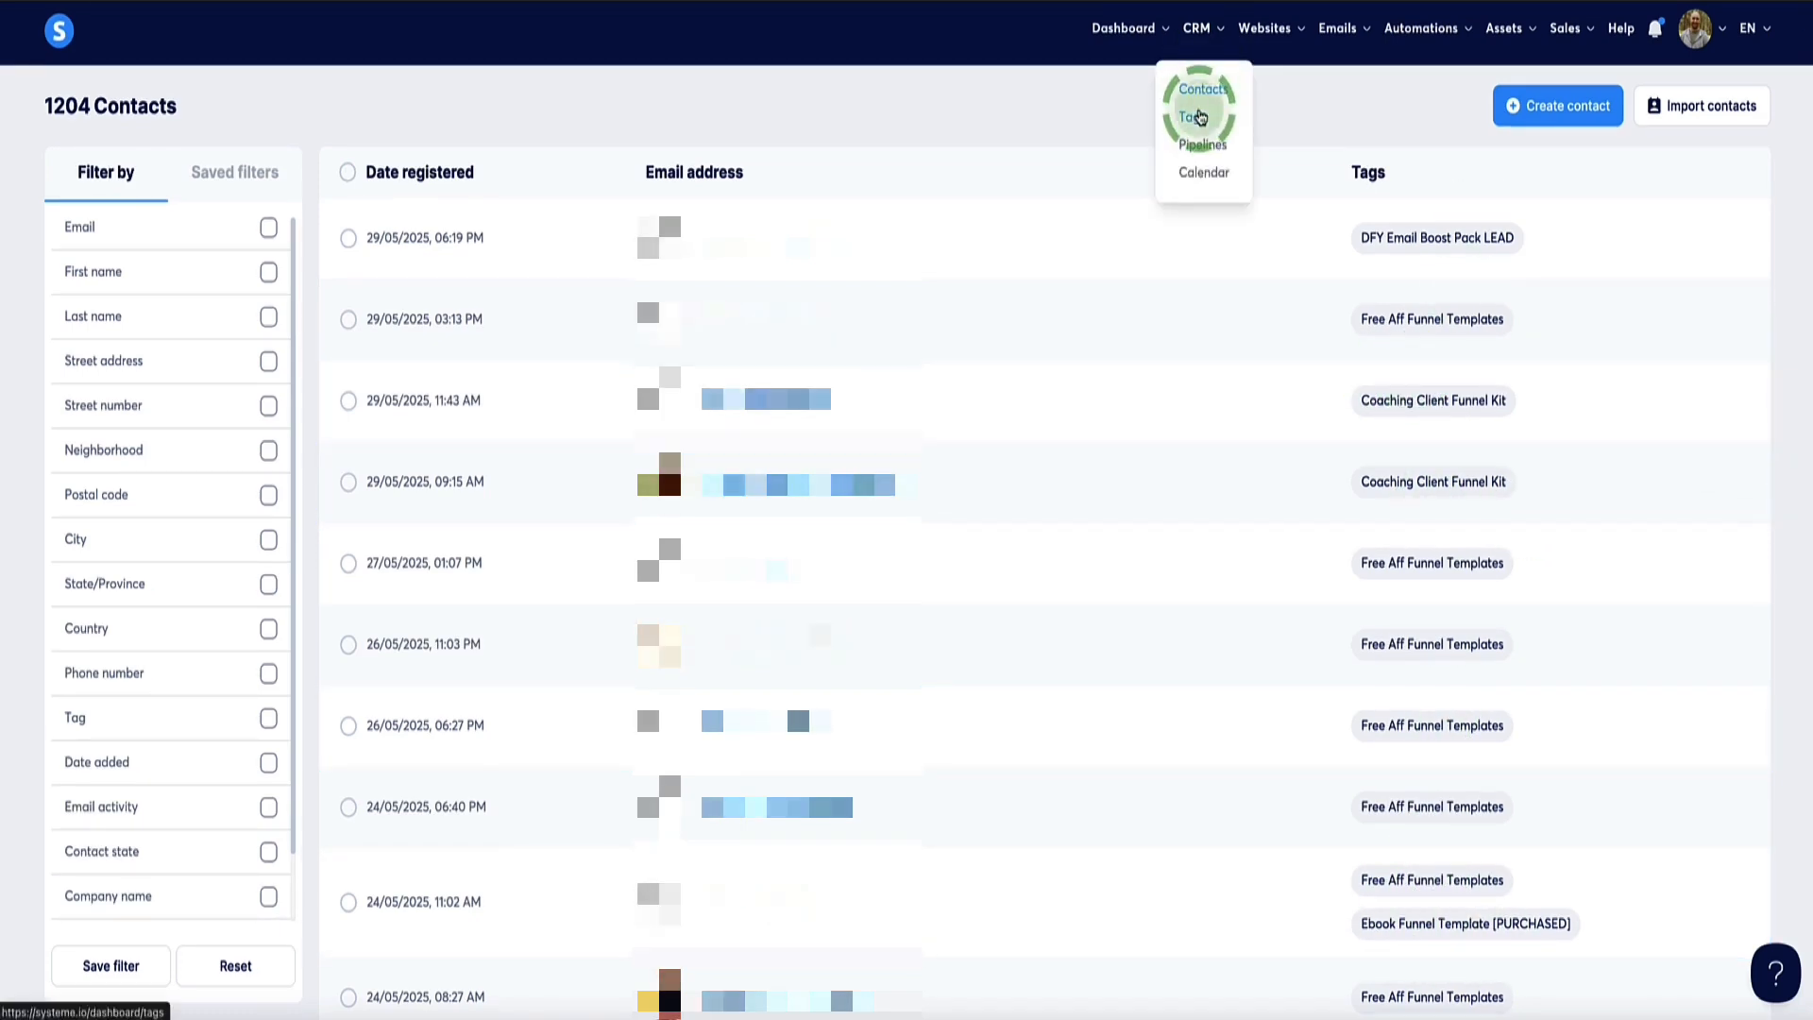
left_click(1199, 117)
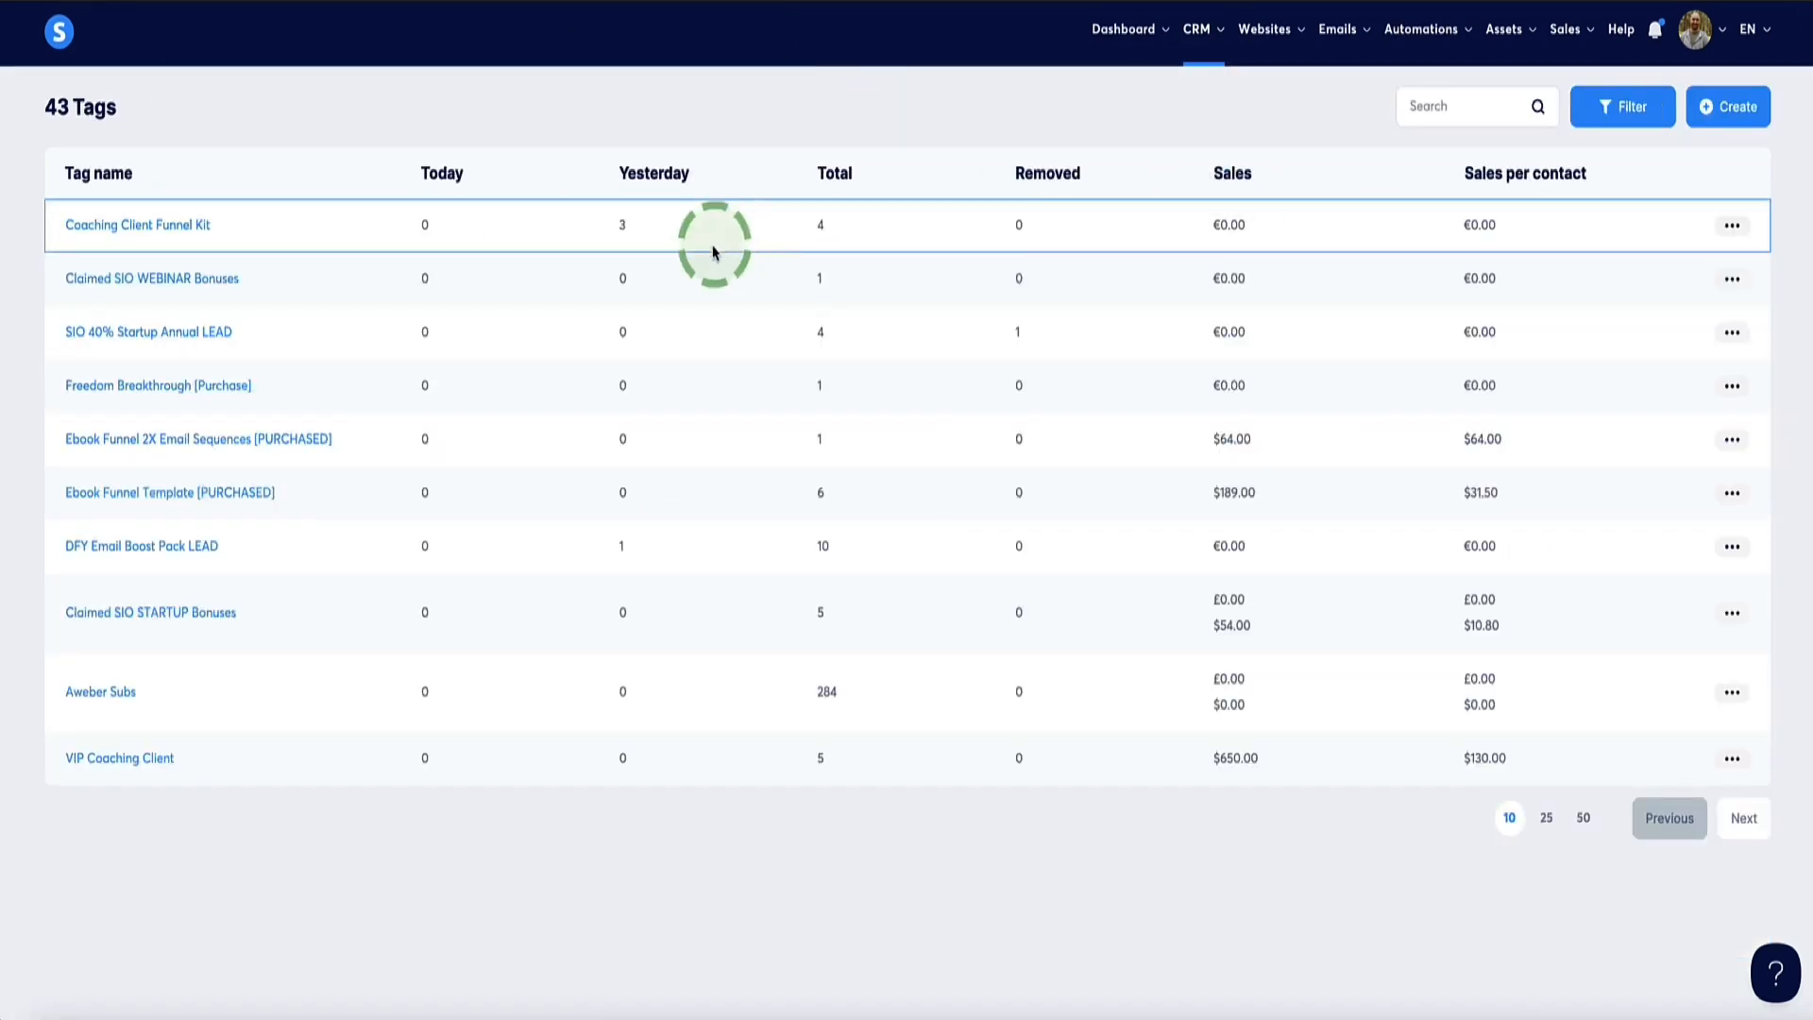
left_click(1728, 107)
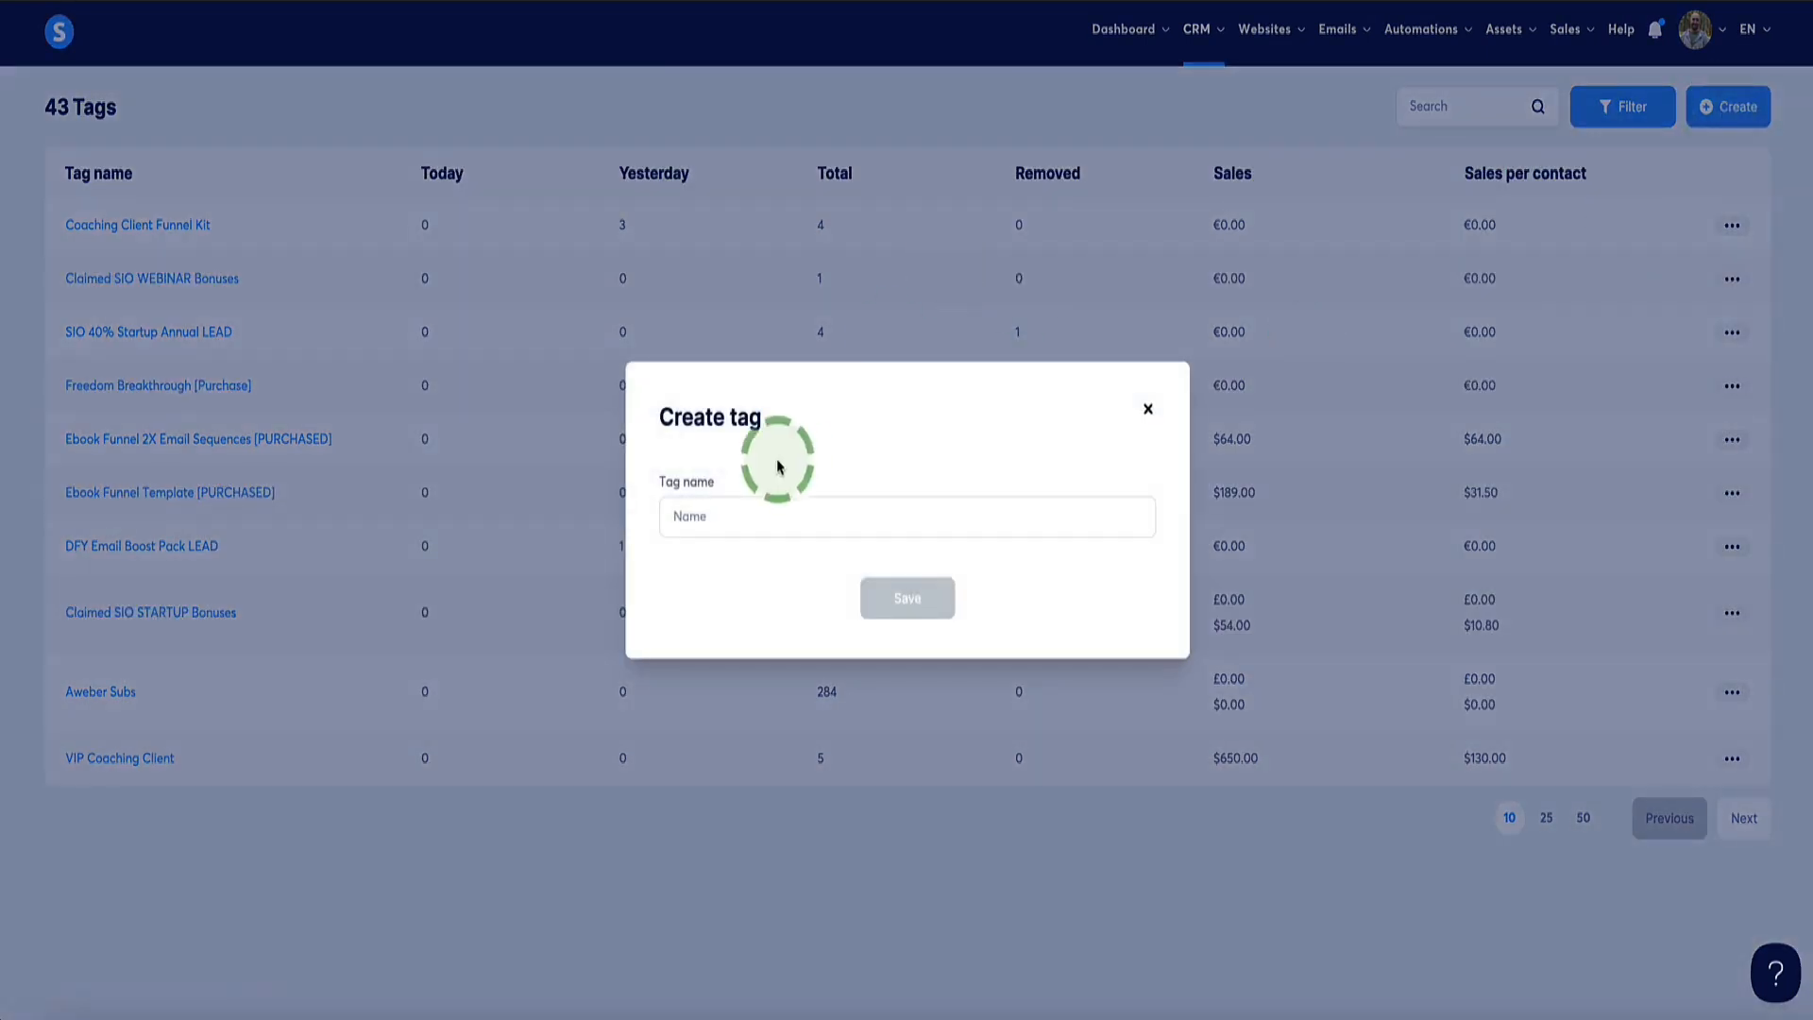
left_click(762, 520)
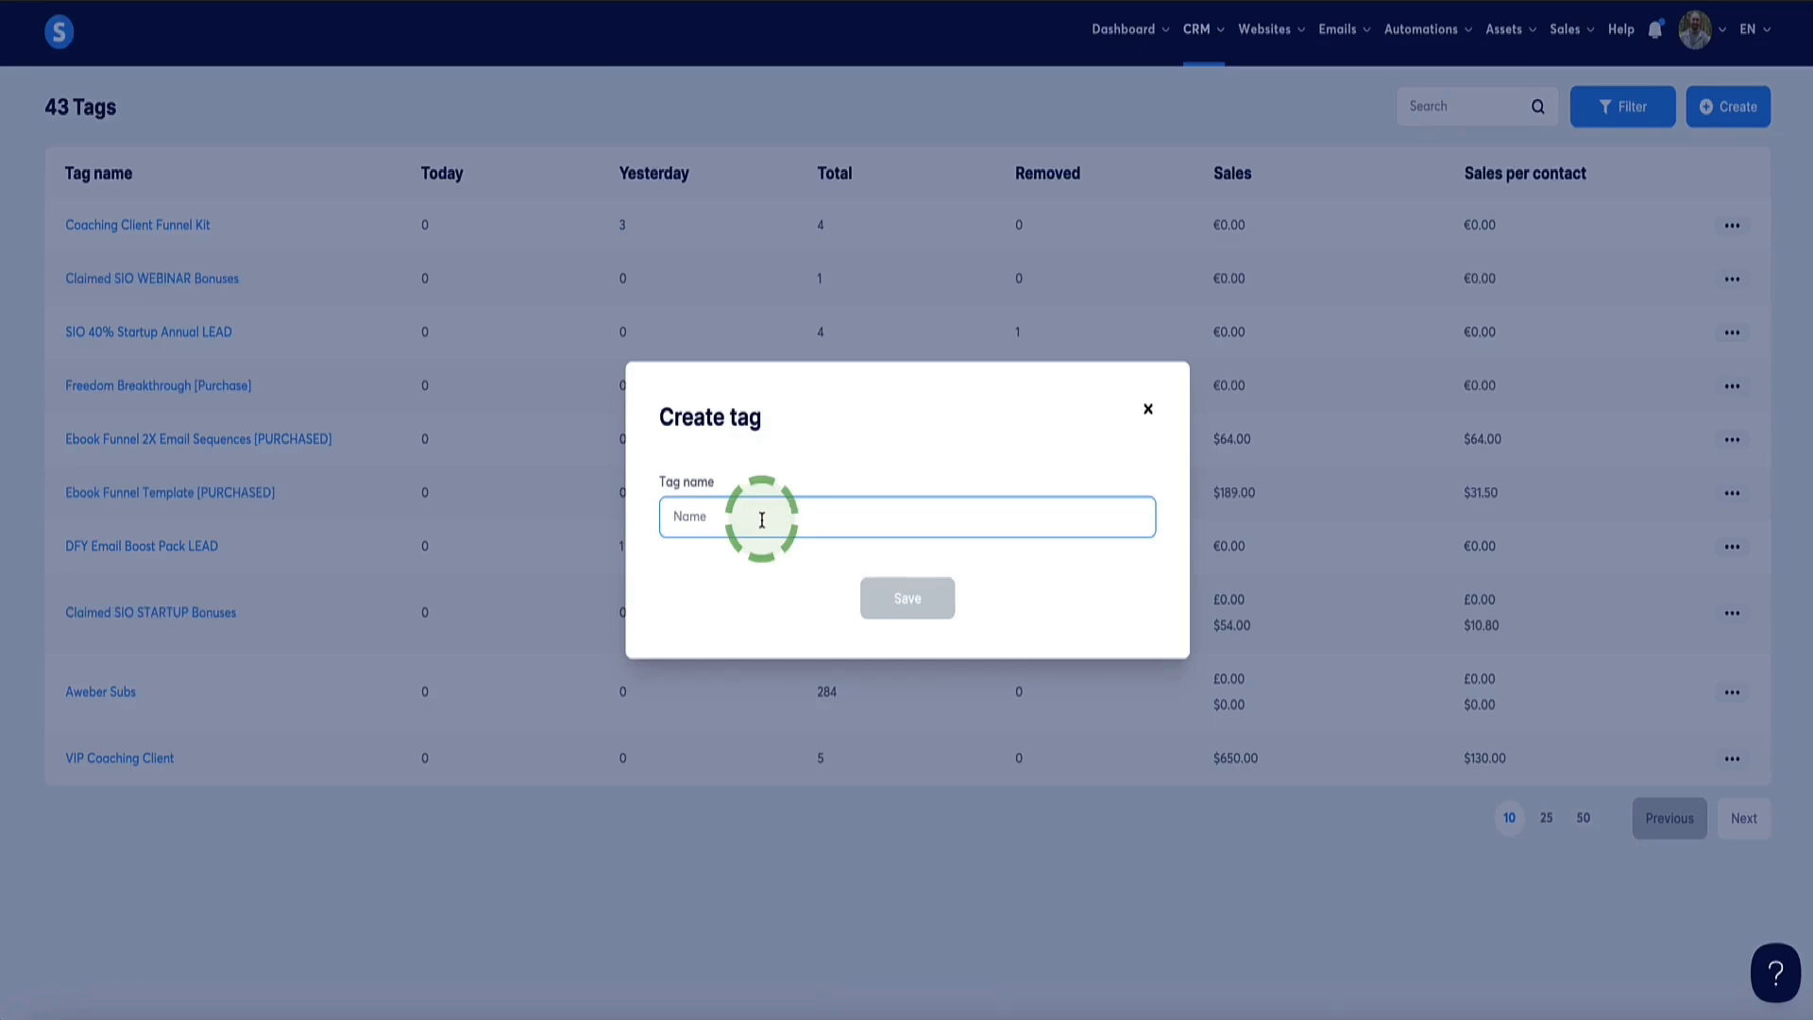
key("ctrl+v")
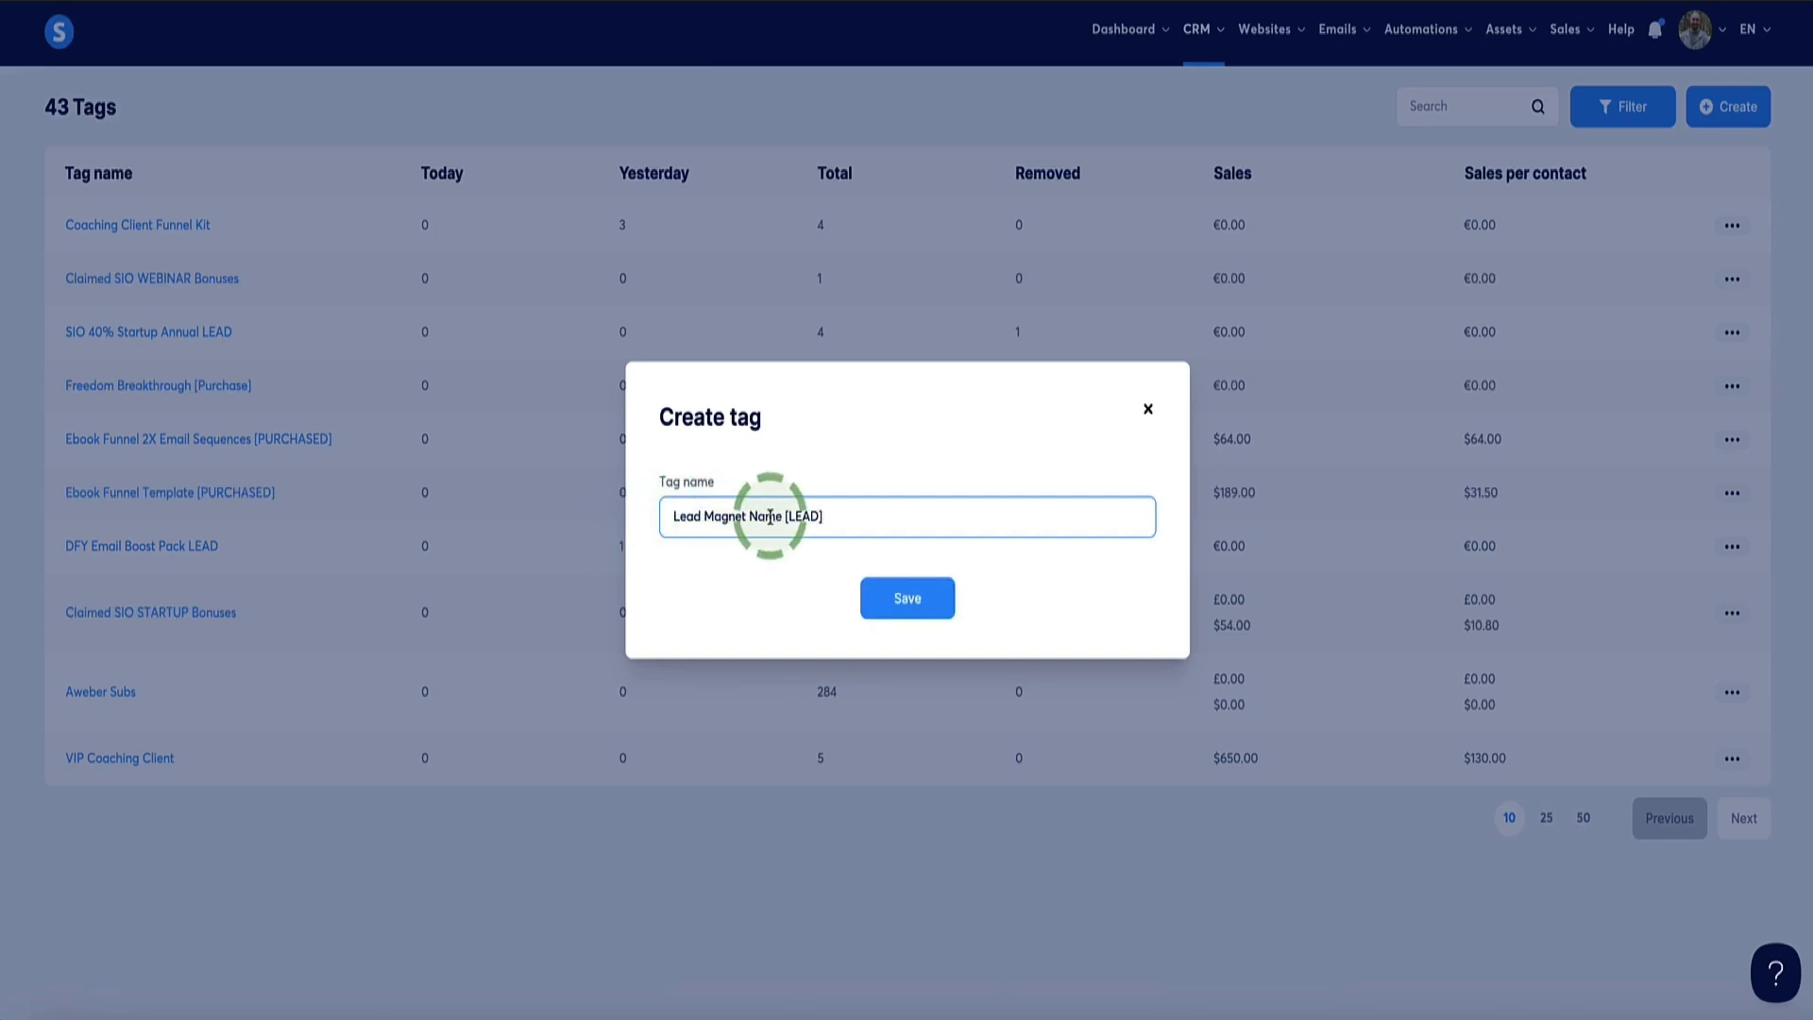
left_click_drag(786, 516, 829, 517)
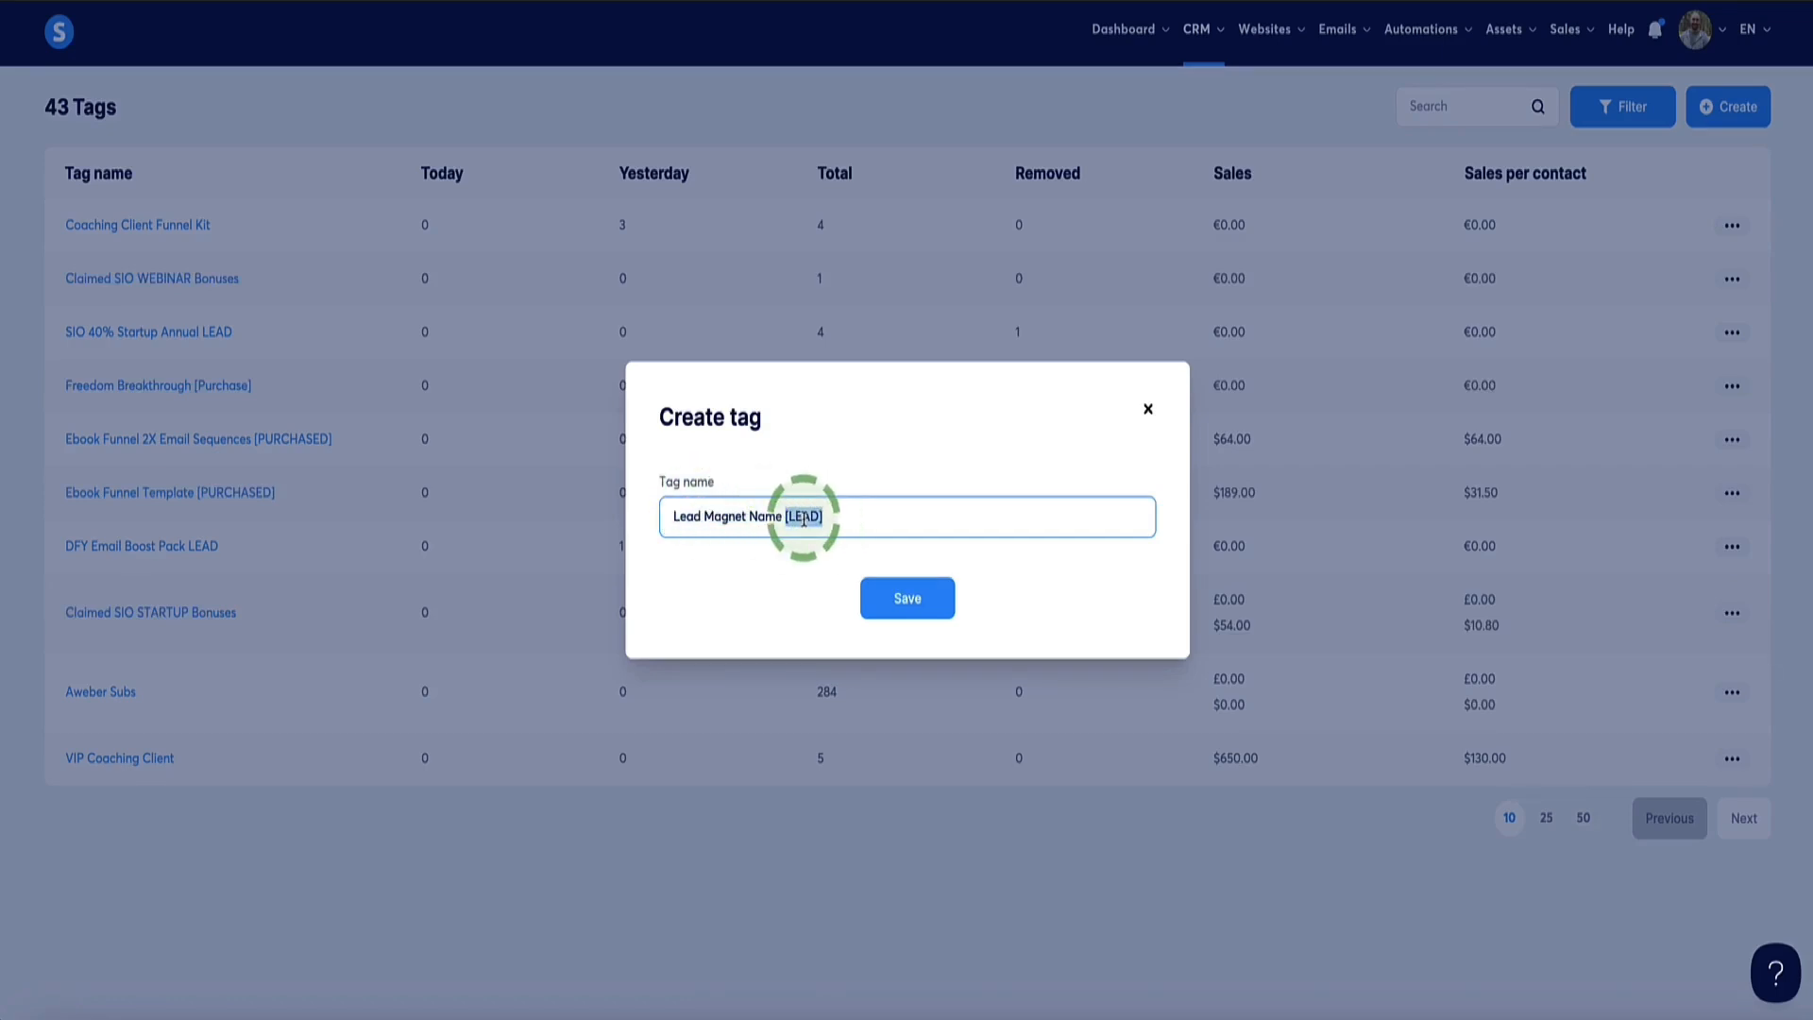
left_click(828, 518)
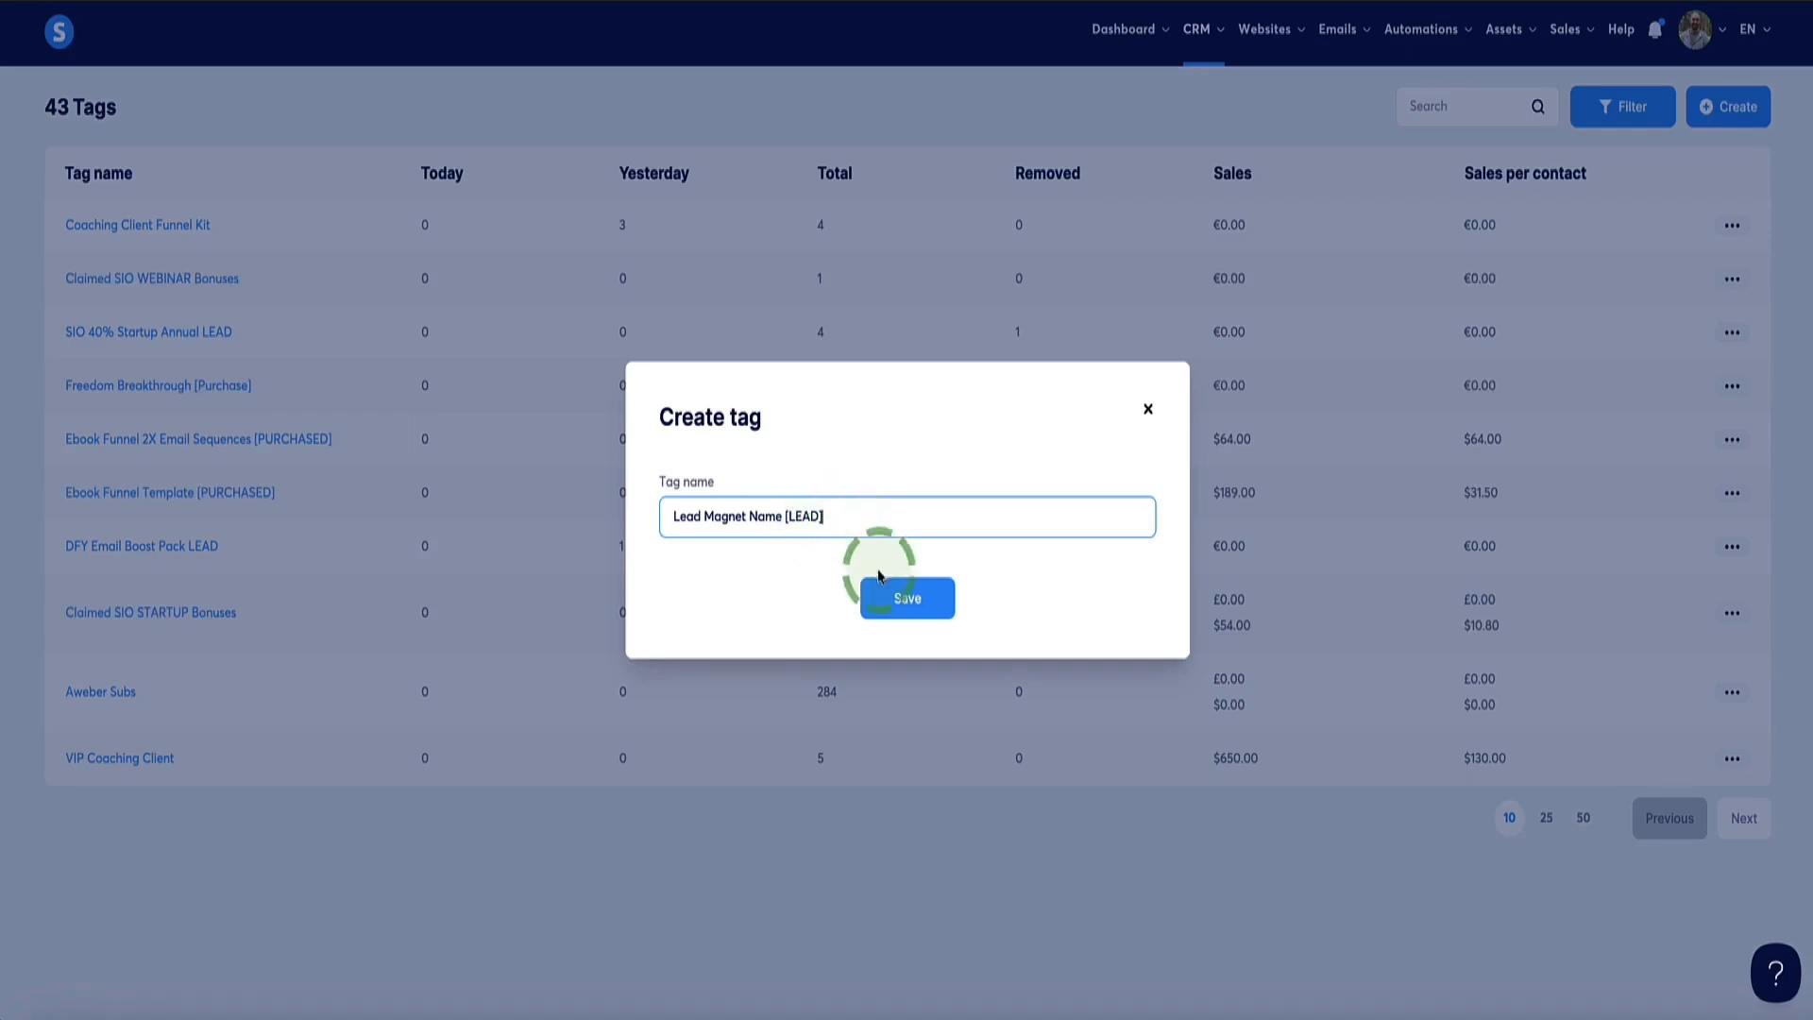
left_click(907, 601)
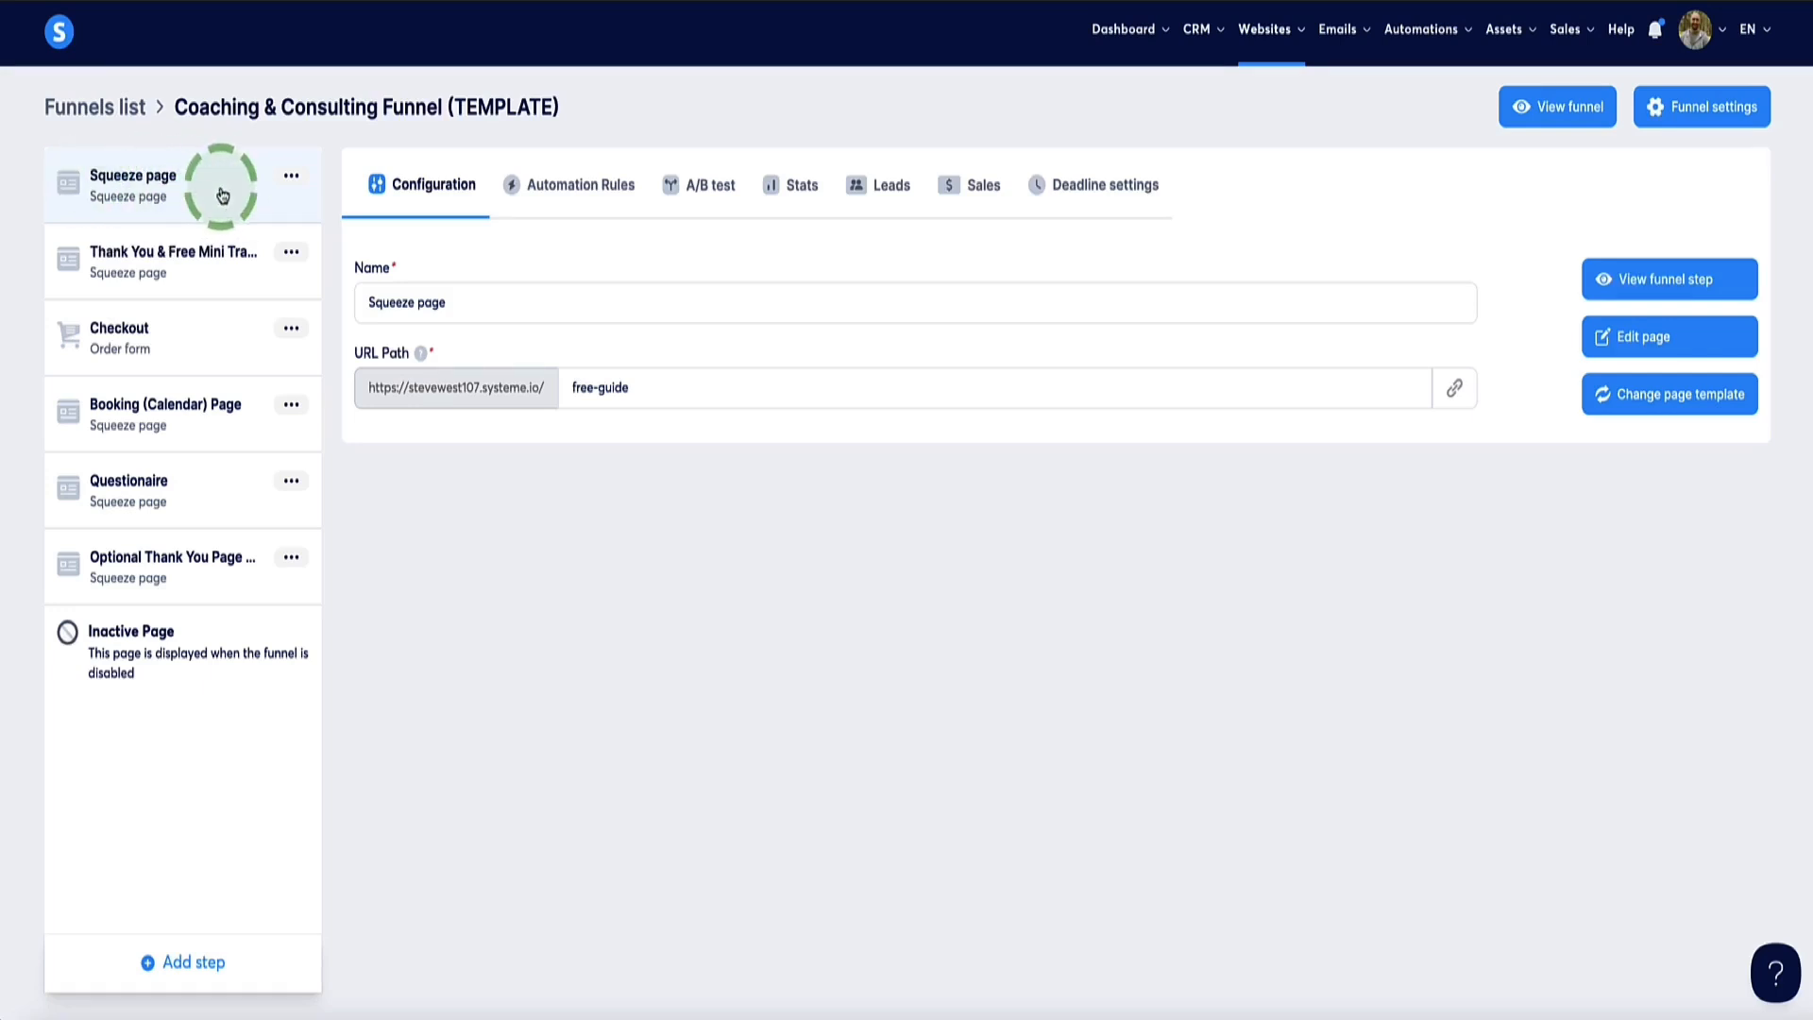
Start a new automation rule for the funnel's Squeeze page with the Funnel step form subscribed trigger
left_click(578, 189)
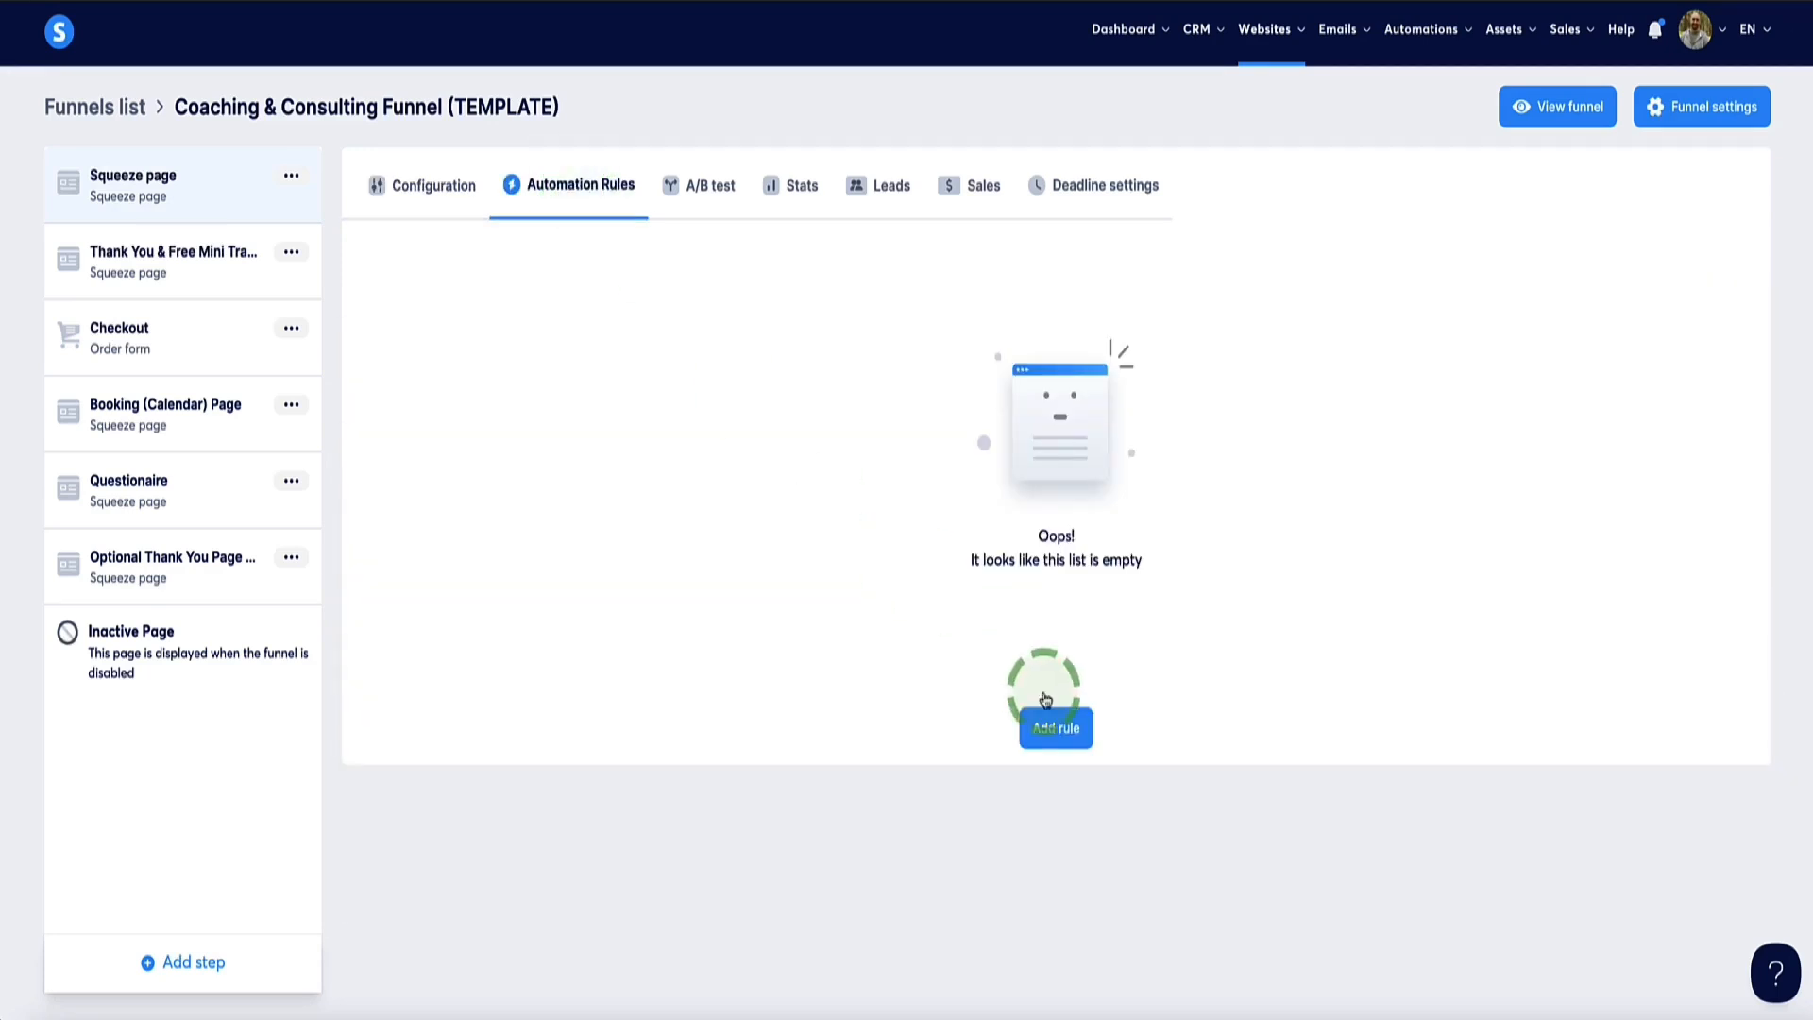
left_click(1073, 737)
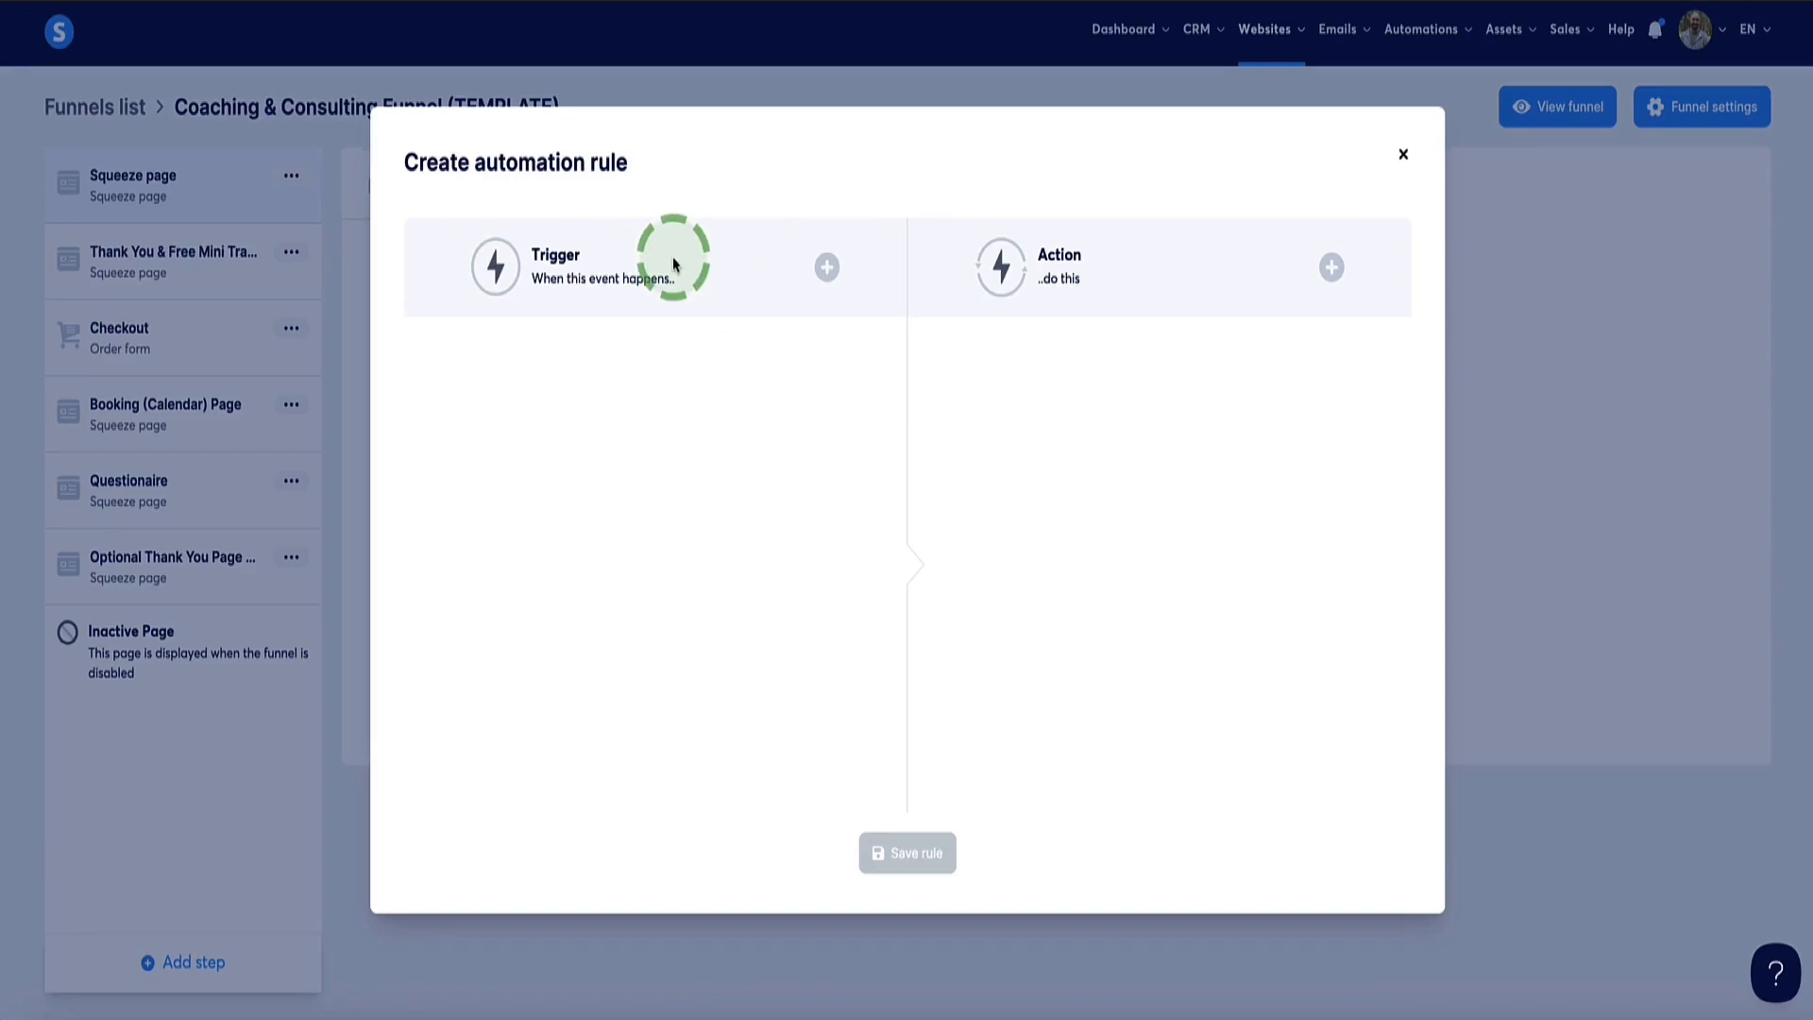
left_click(828, 269)
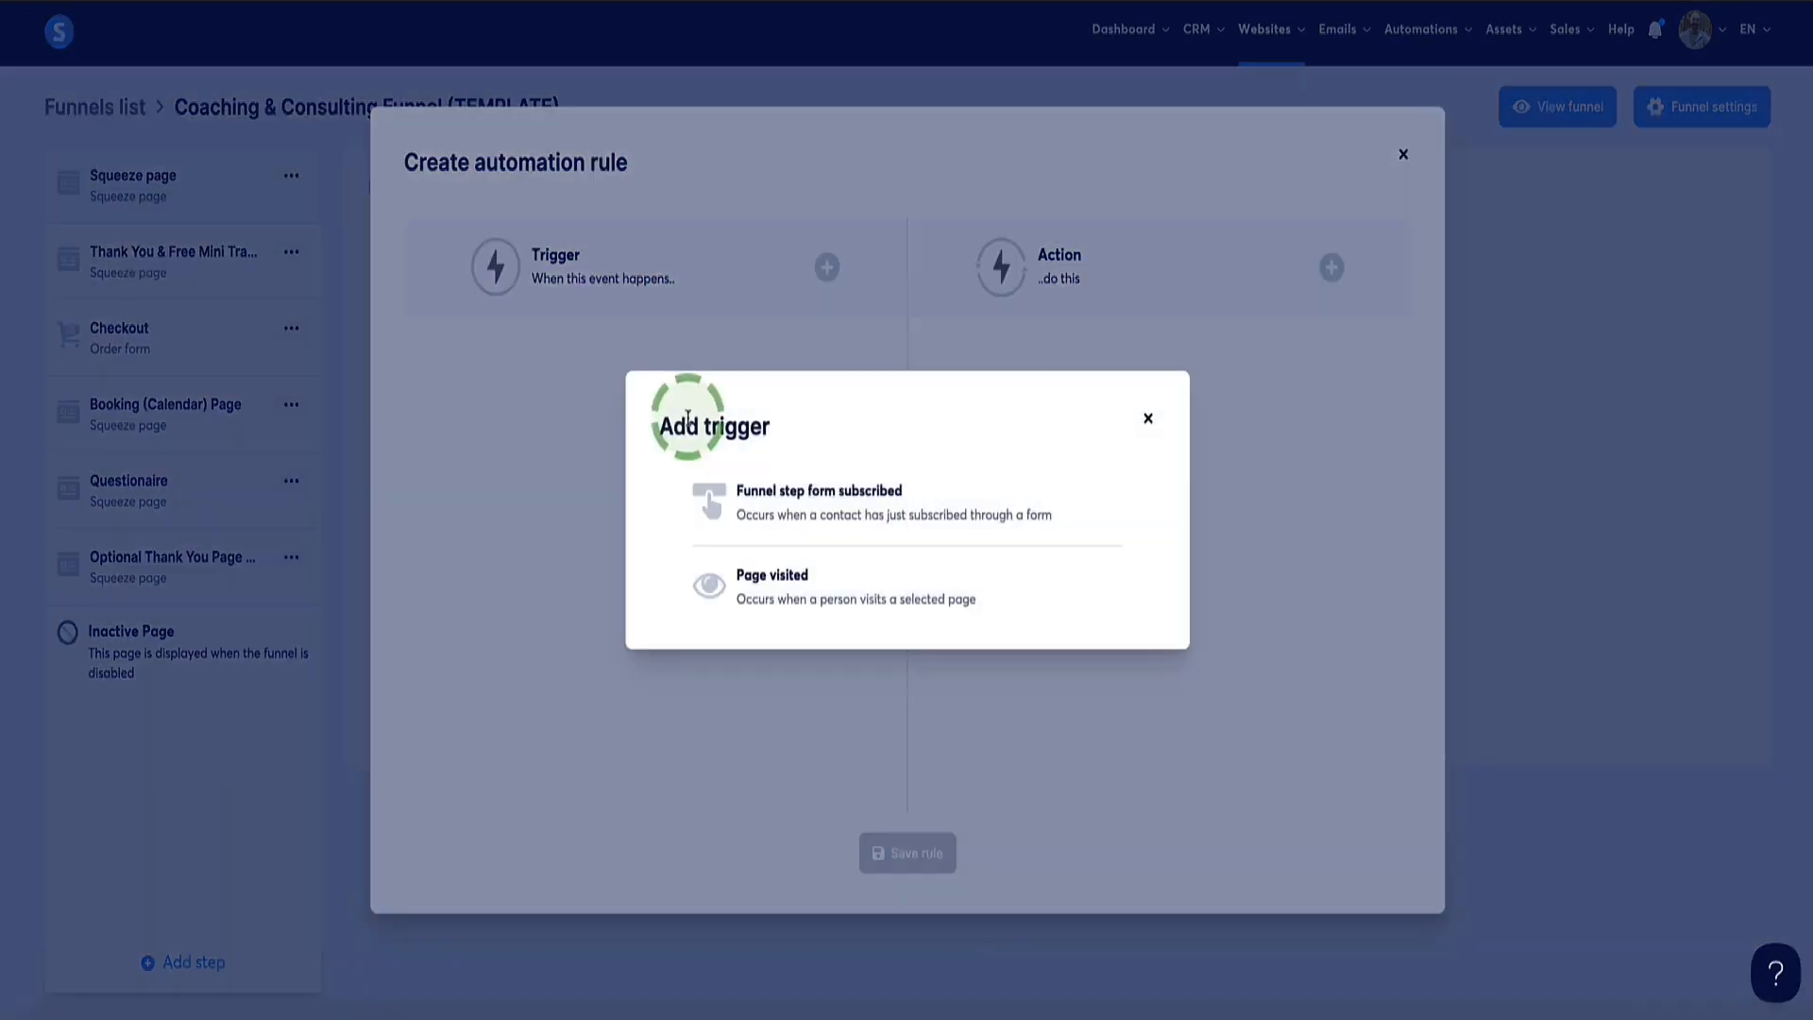
left_click(794, 501)
left_click_drag(680, 346, 535, 346)
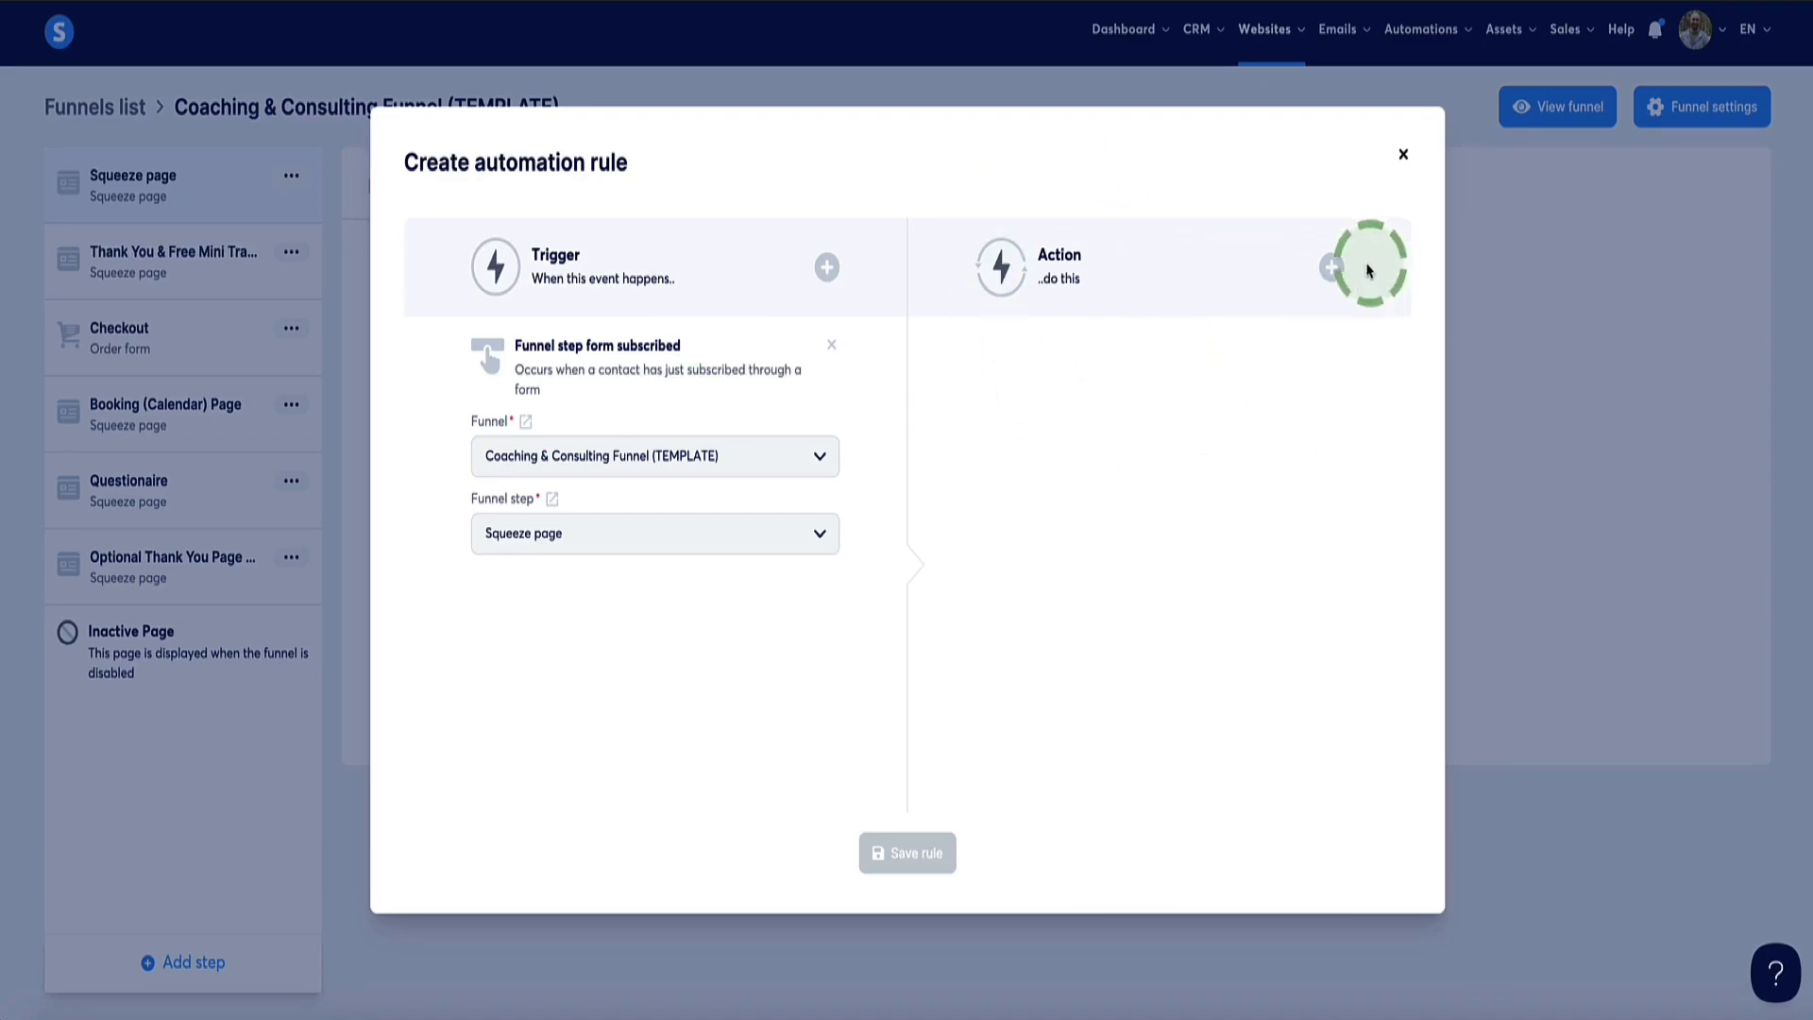
Give the rule an Add a tag action using the tag "Lead Magnet Name [LEAD]" and save the rule
left_click(1331, 267)
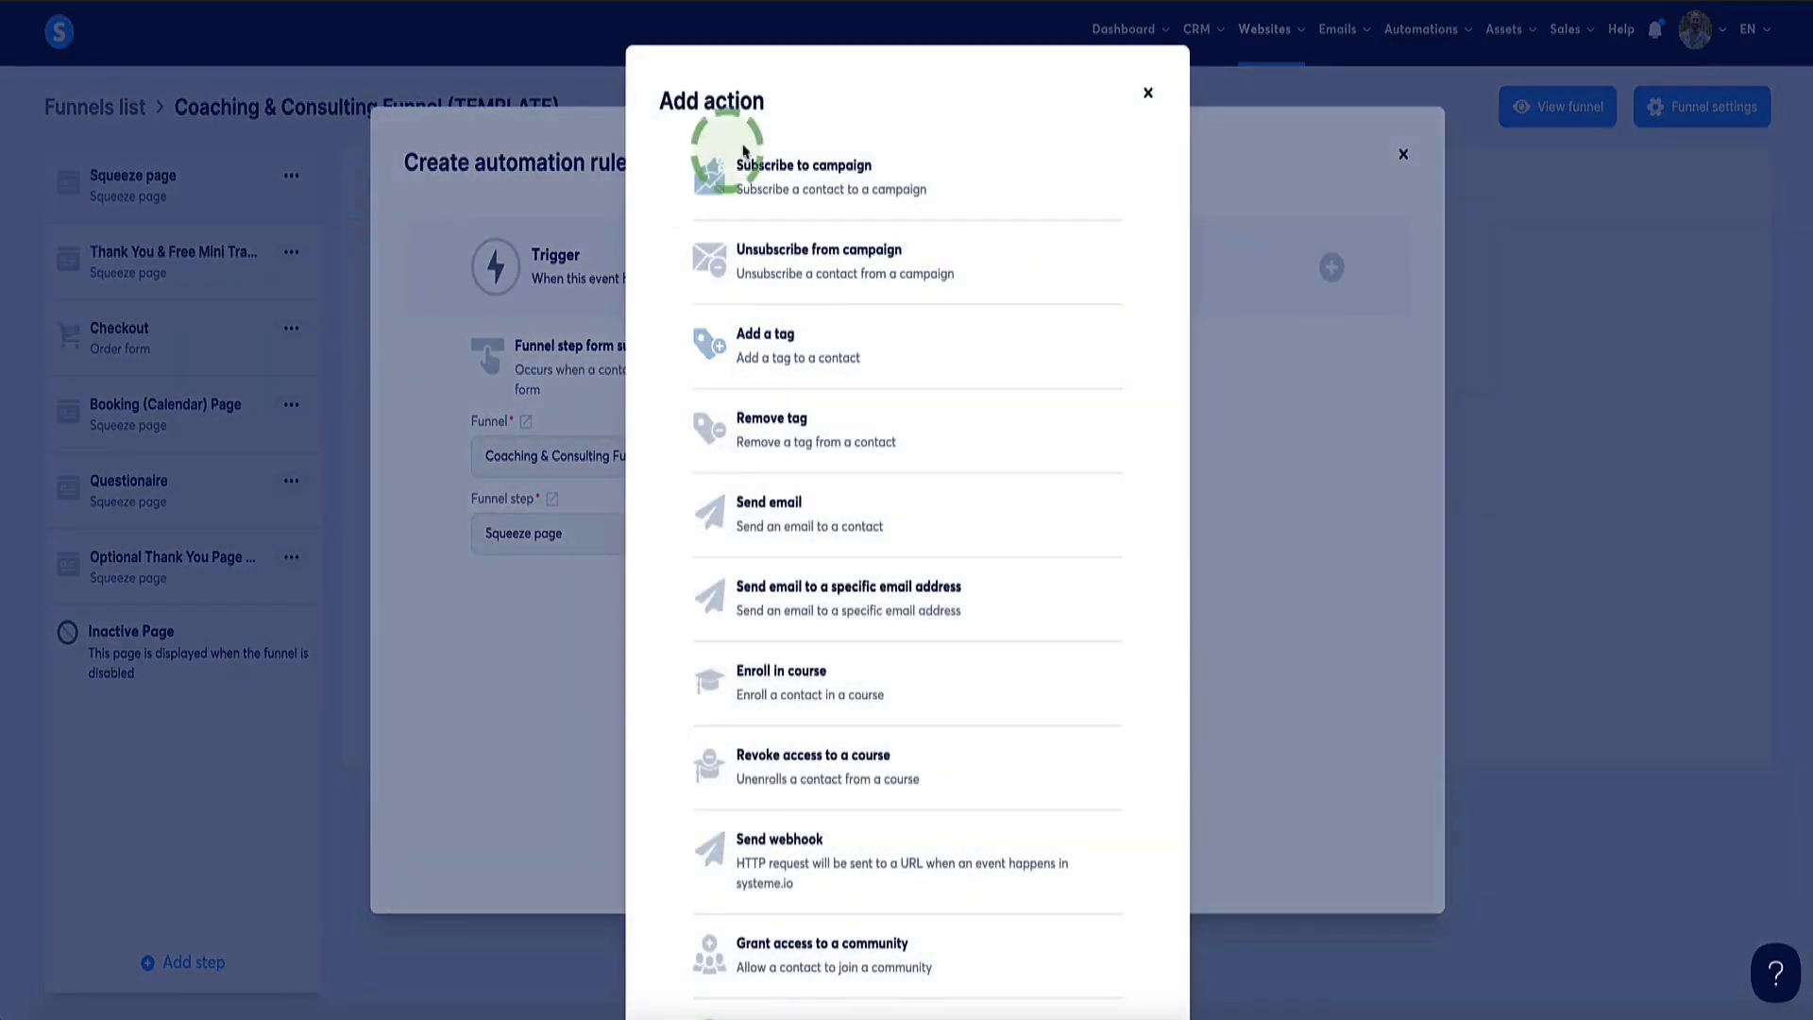
left_click(771, 342)
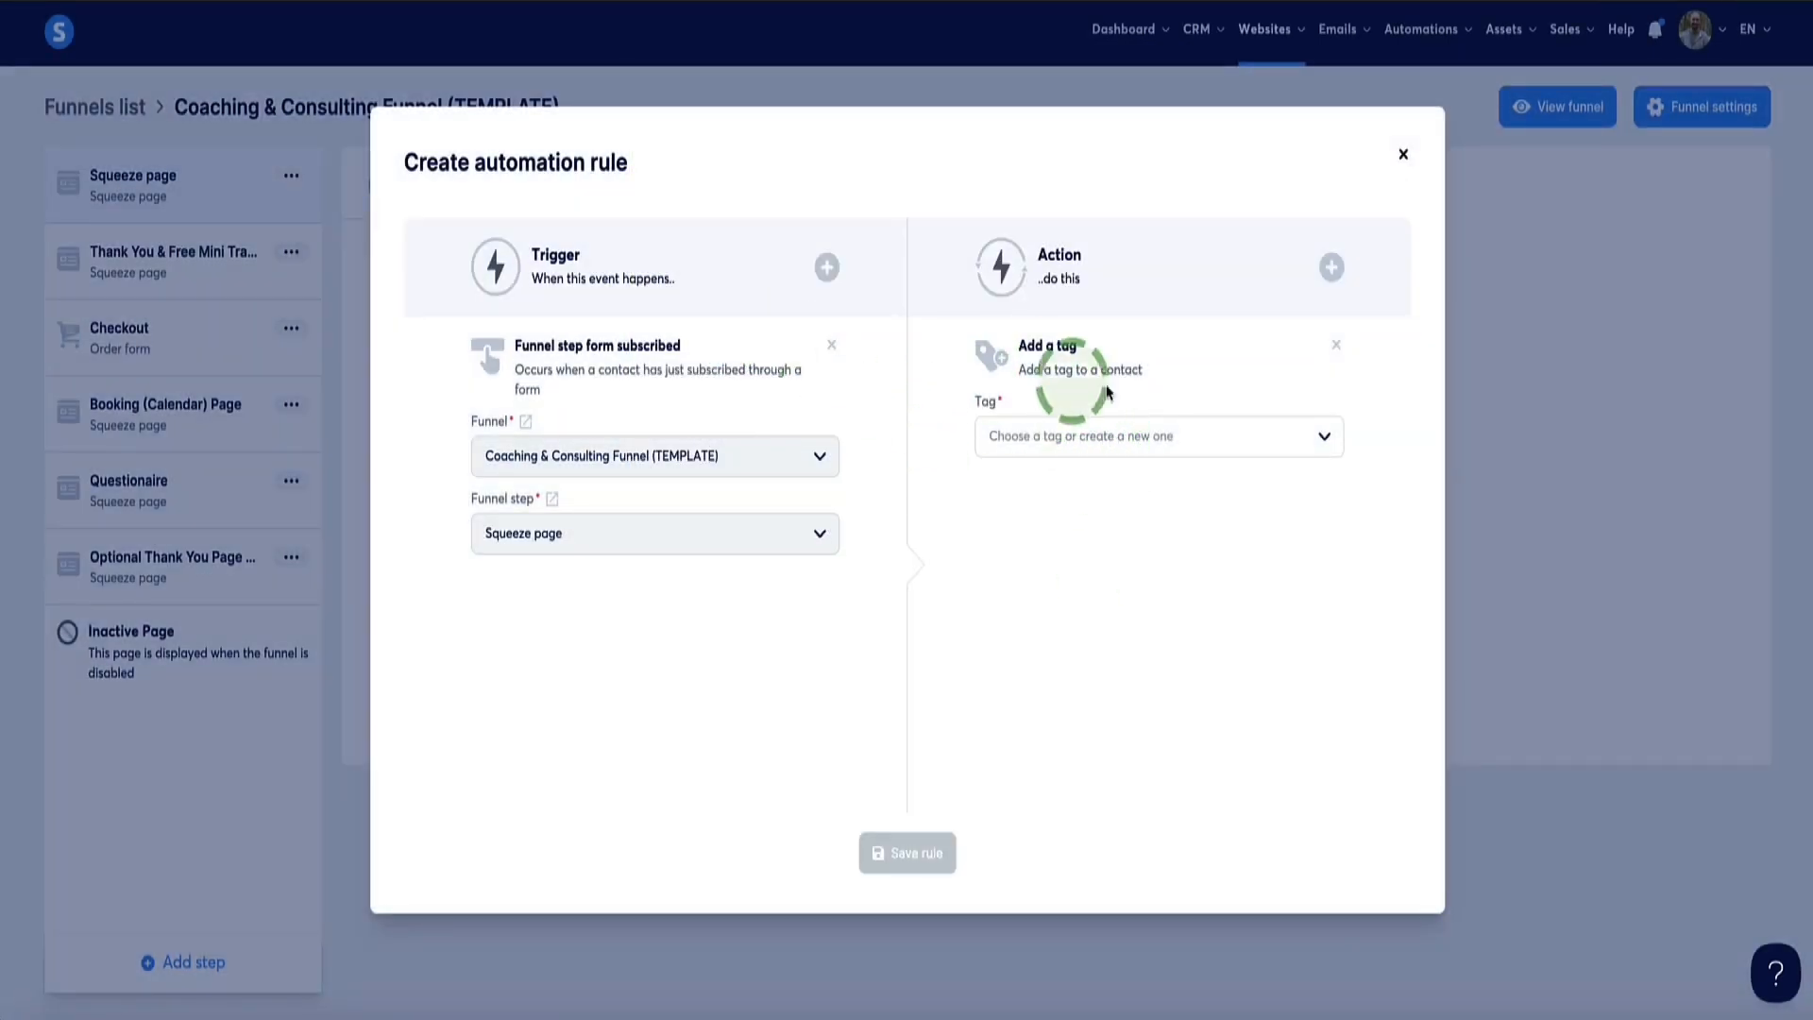
left_click(1187, 440)
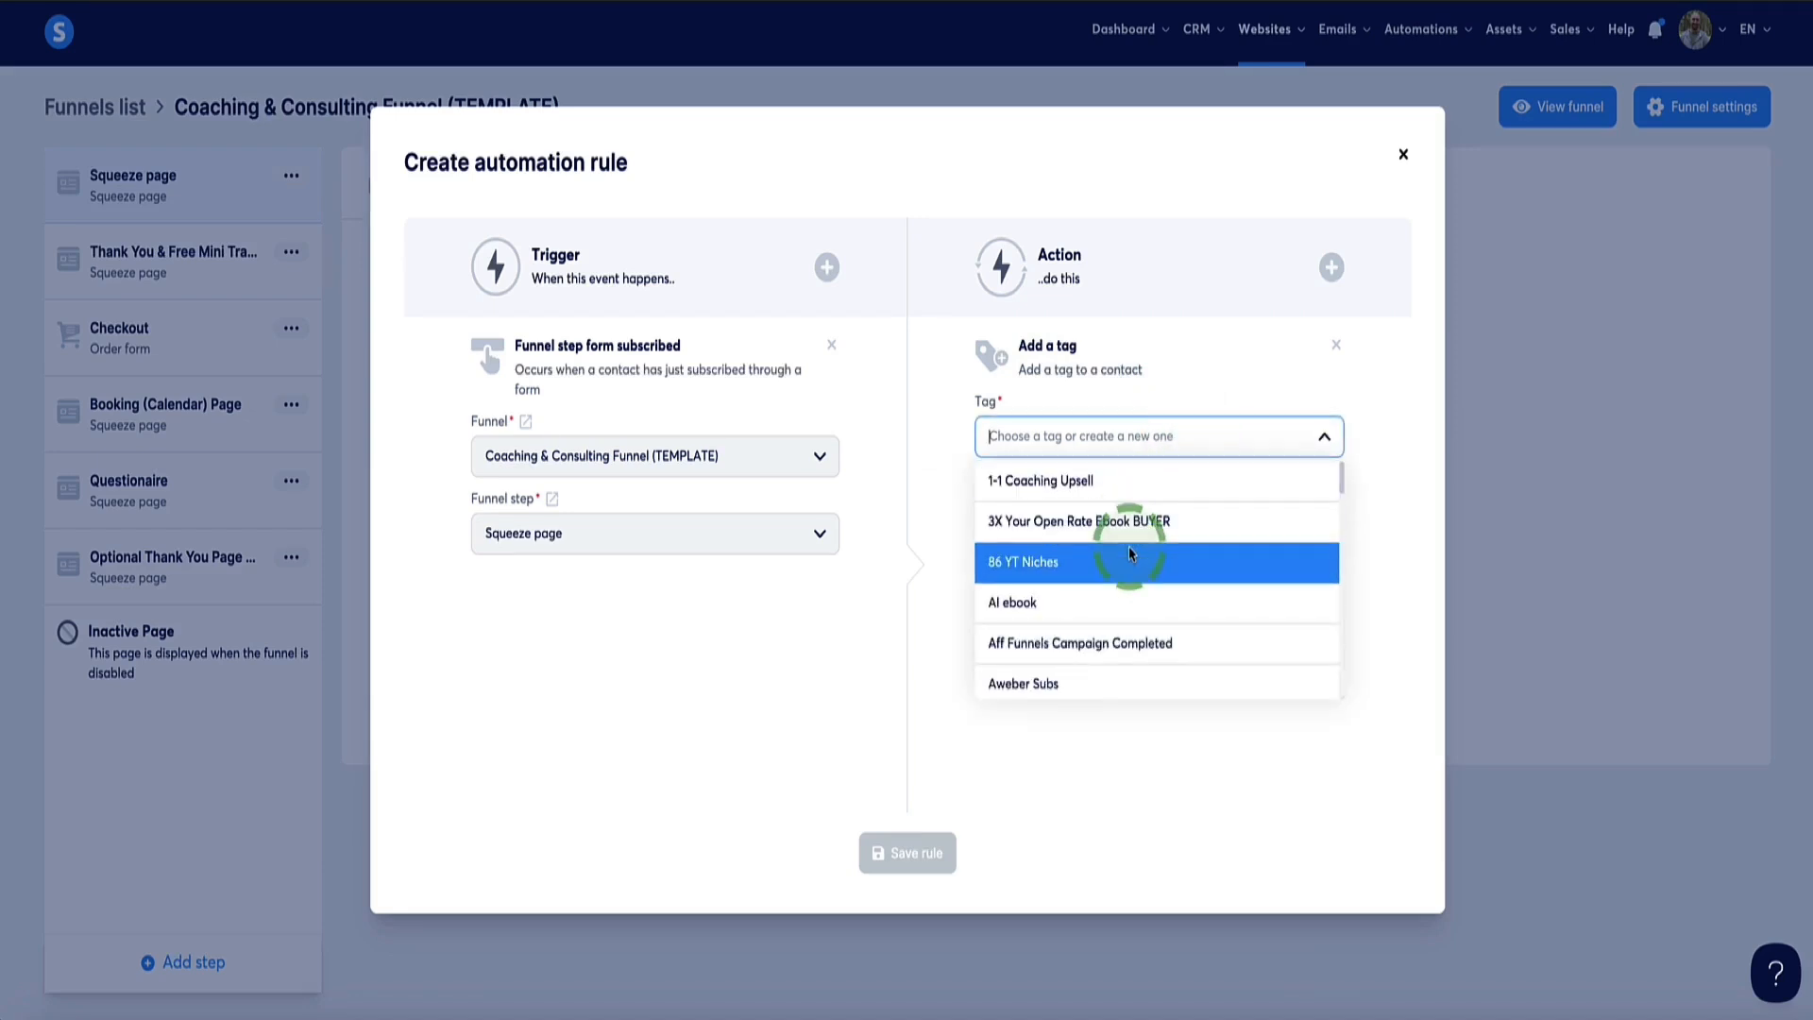
scroll(1130, 548, "down", 2)
scroll(1126, 553, "down", 10)
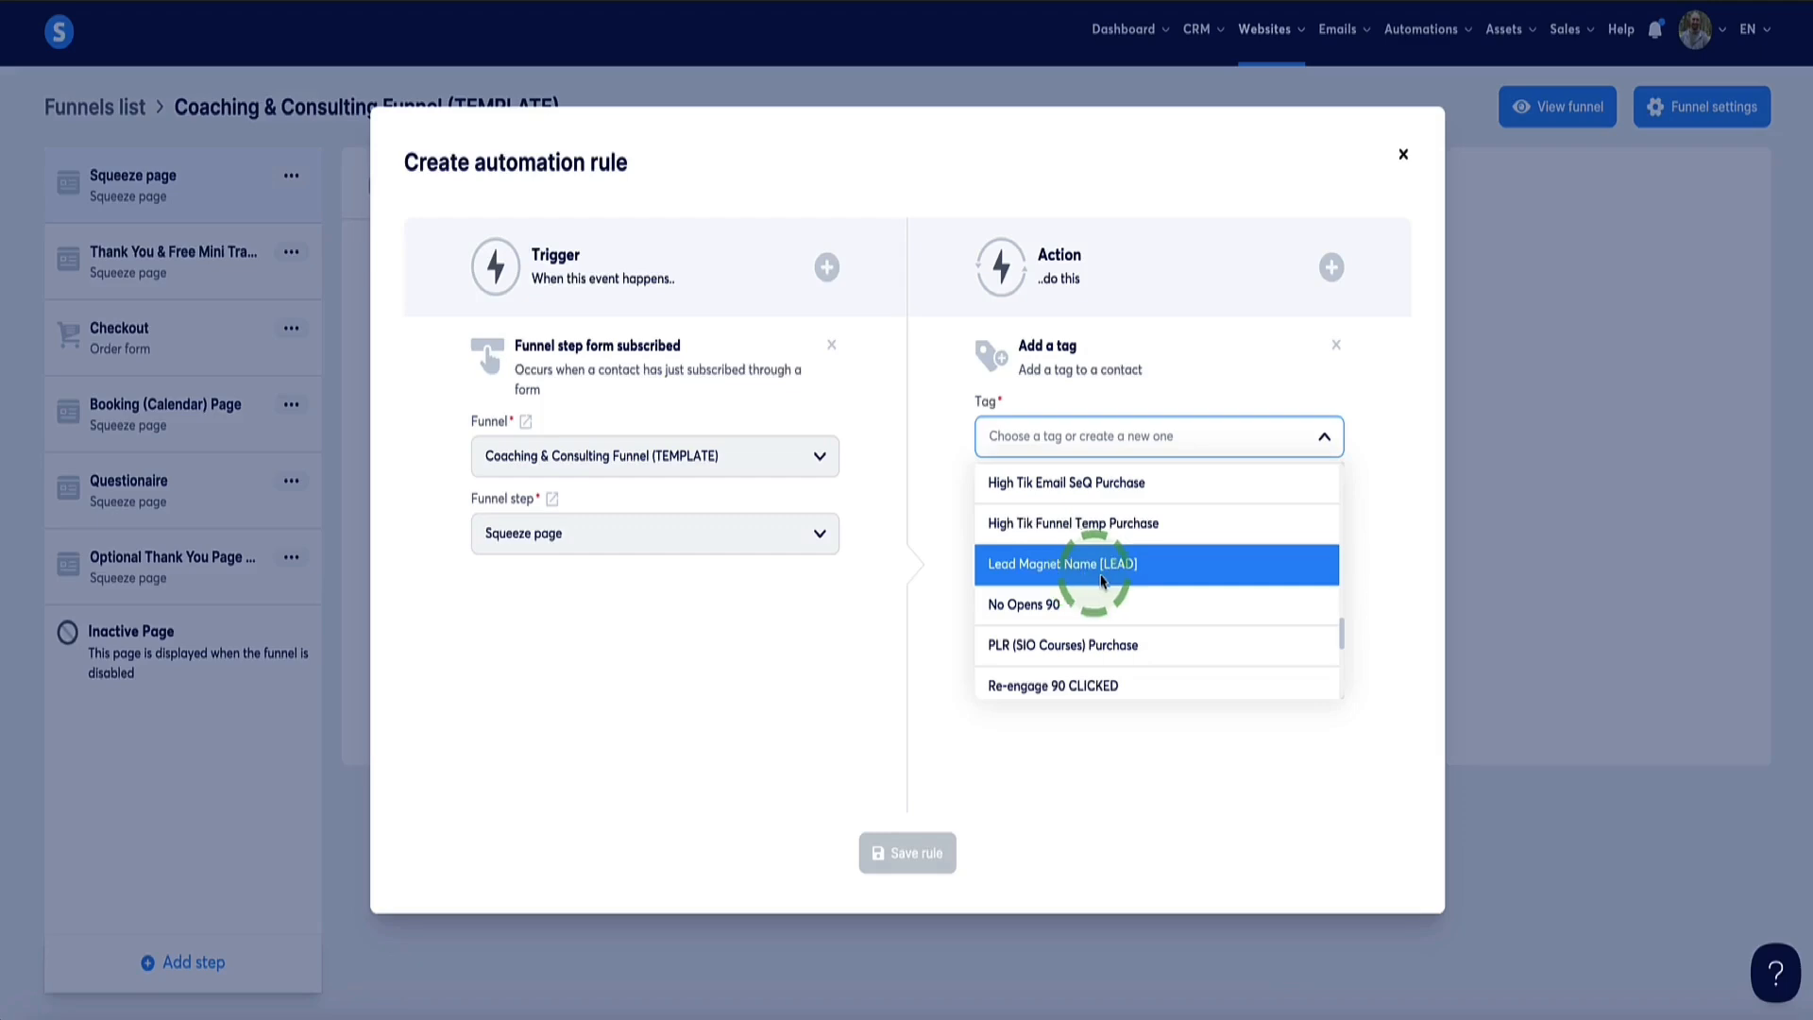
left_click(1101, 579)
left_click(911, 854)
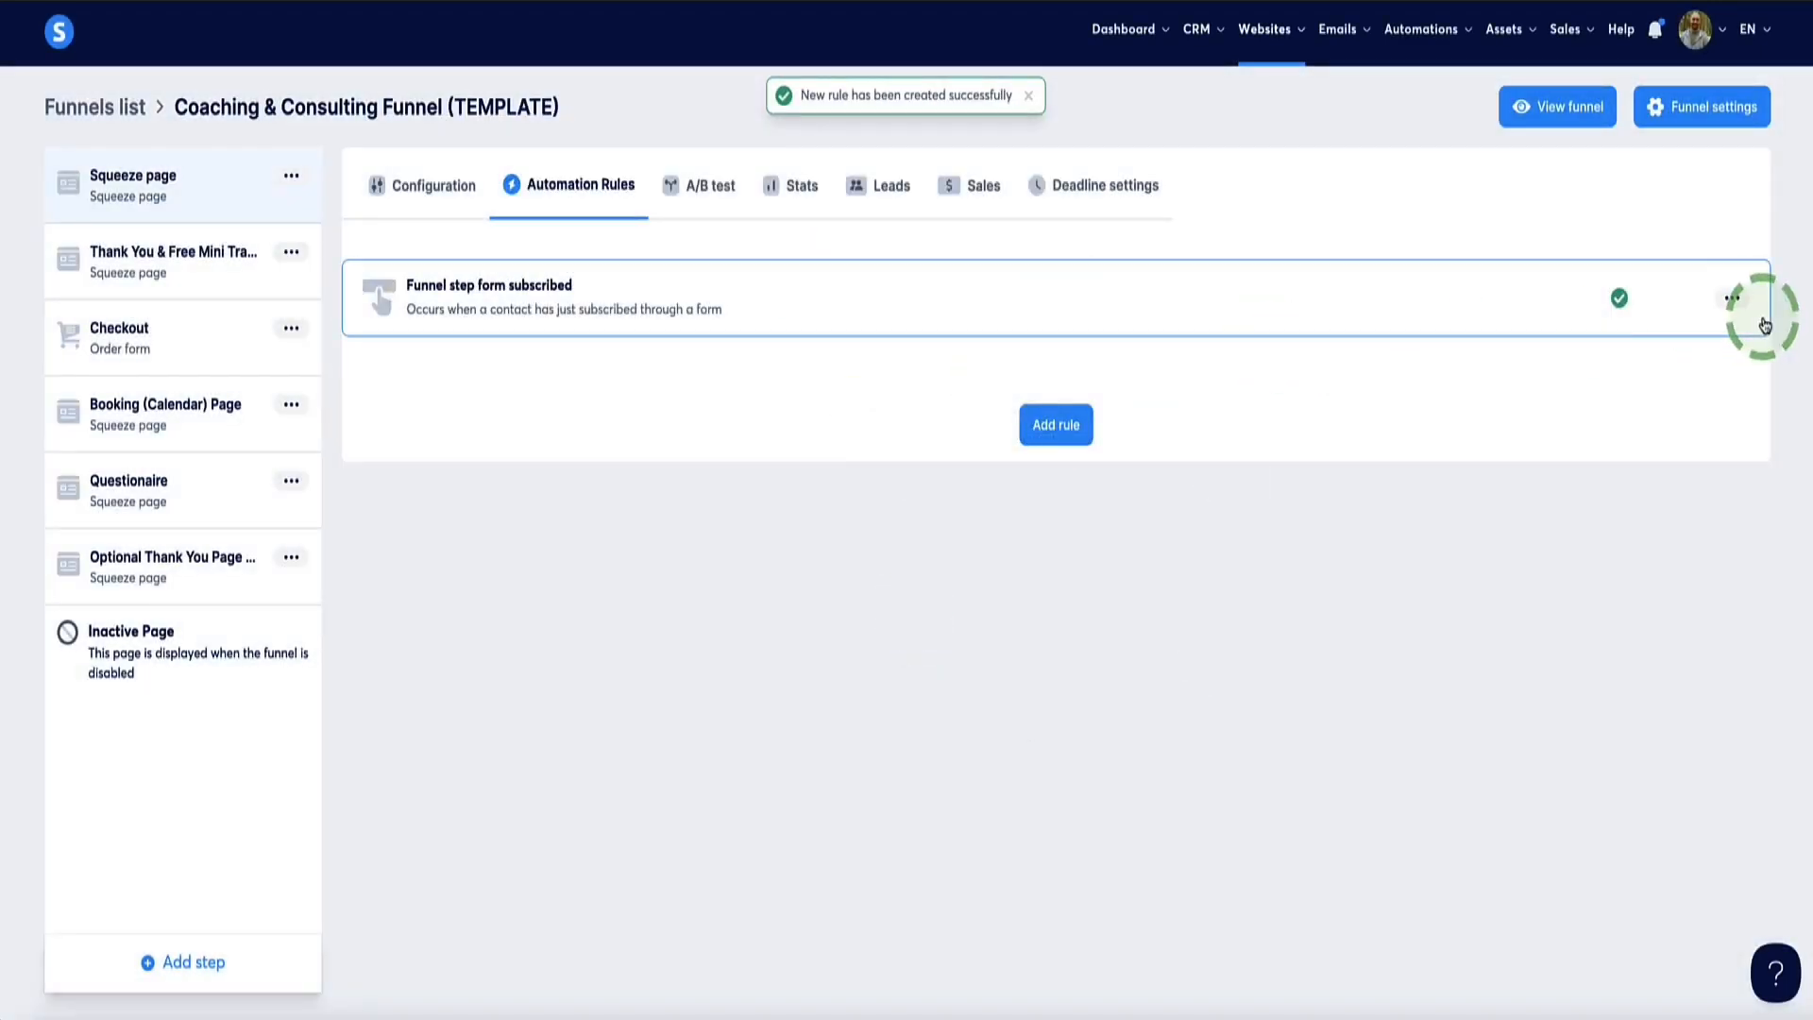
Edit the Squeeze page's Funnel step form subscribed rule and add a Send email action to it
left_click(1731, 300)
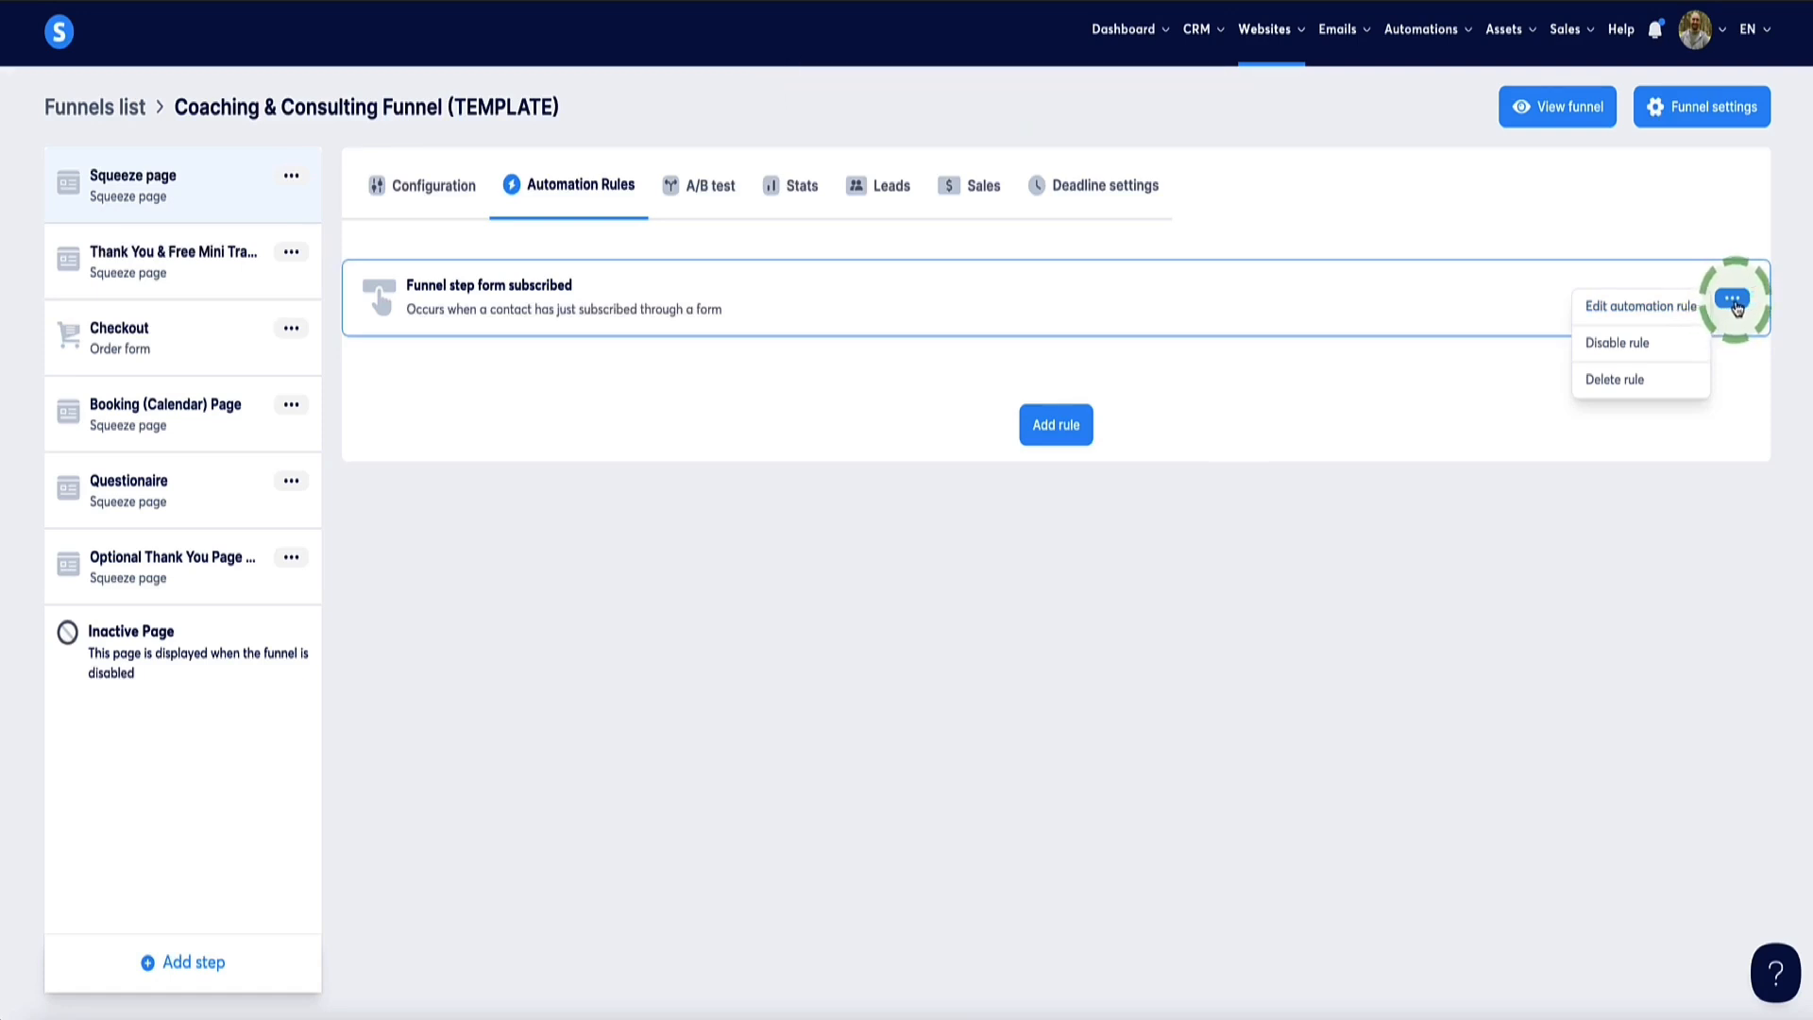
left_click(1642, 312)
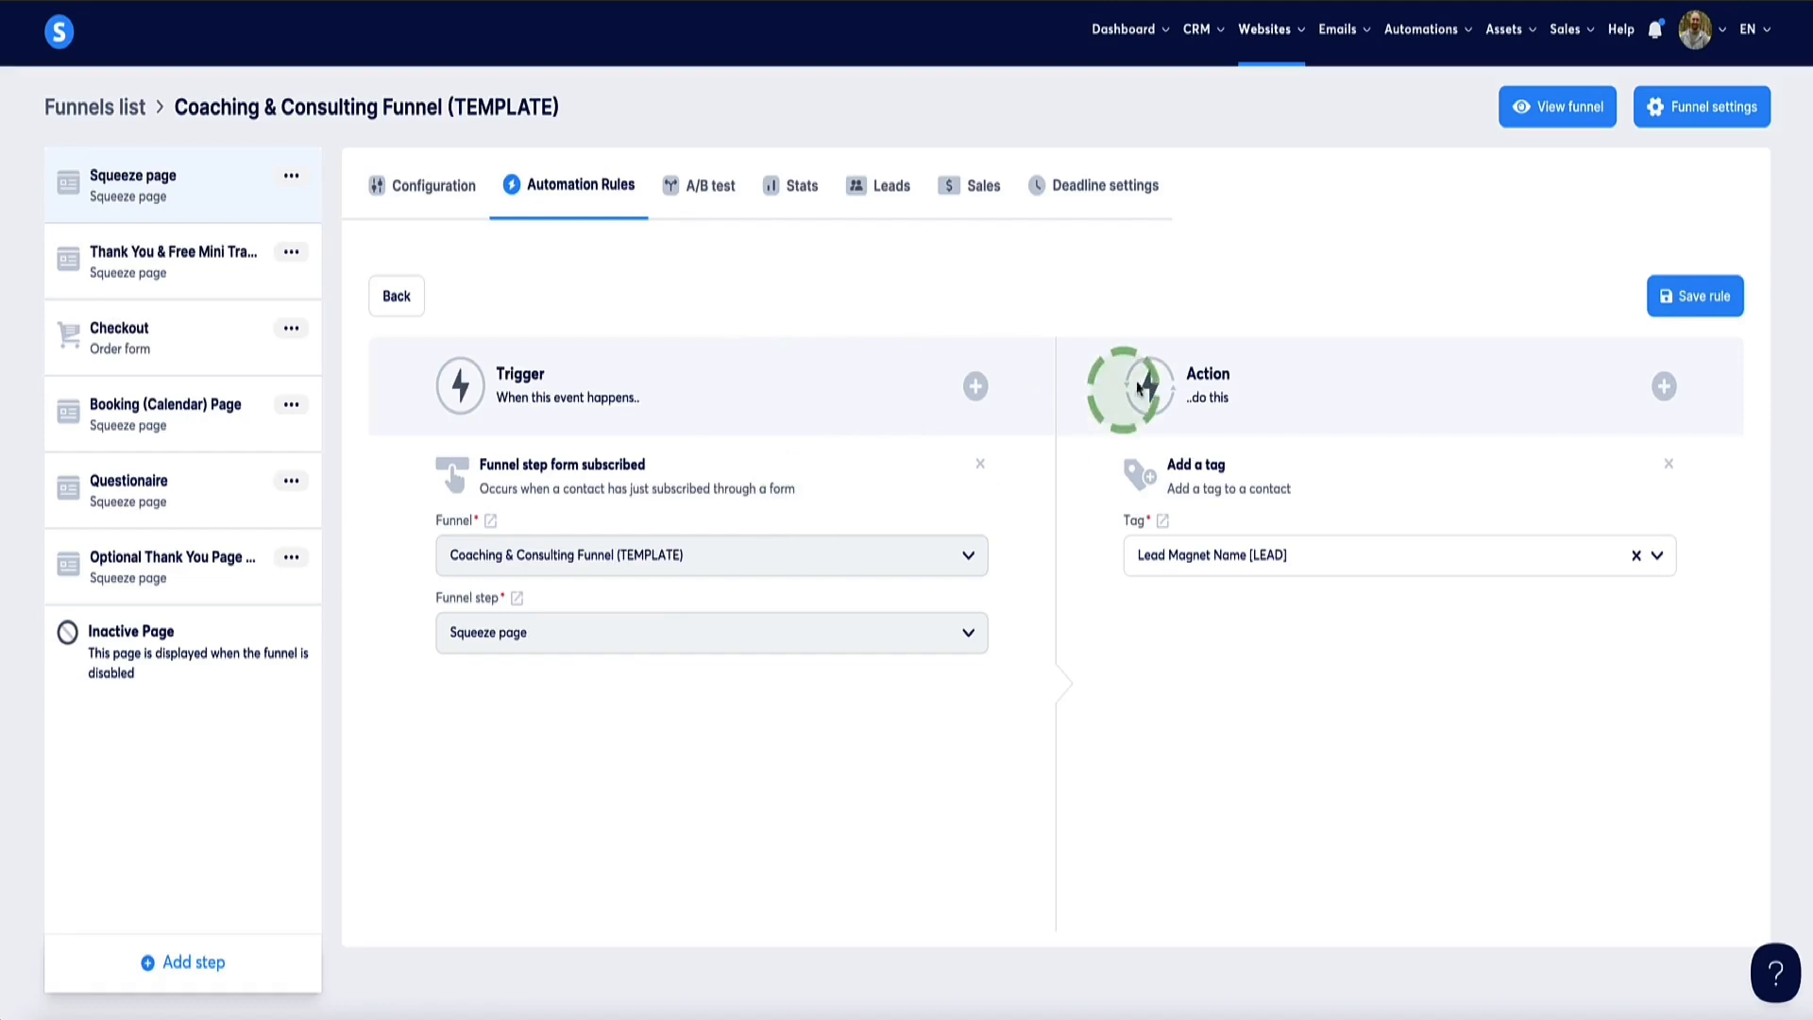
left_click(1664, 387)
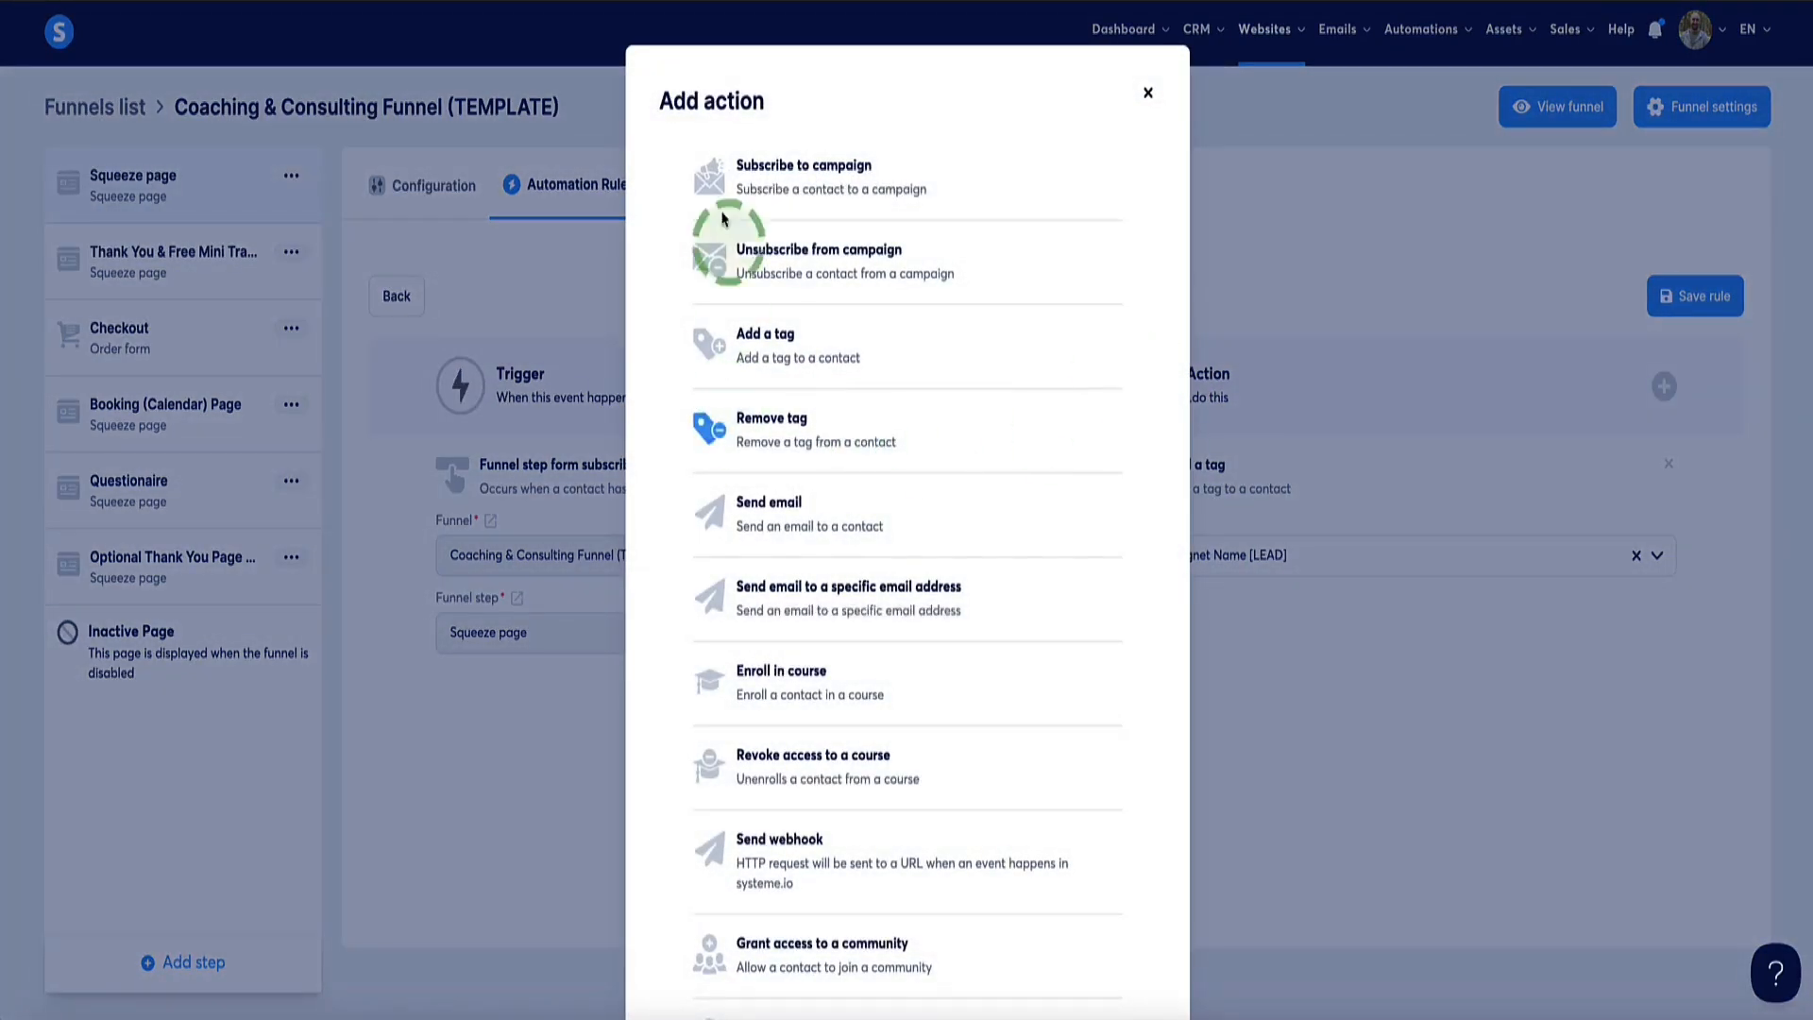
left_click(765, 510)
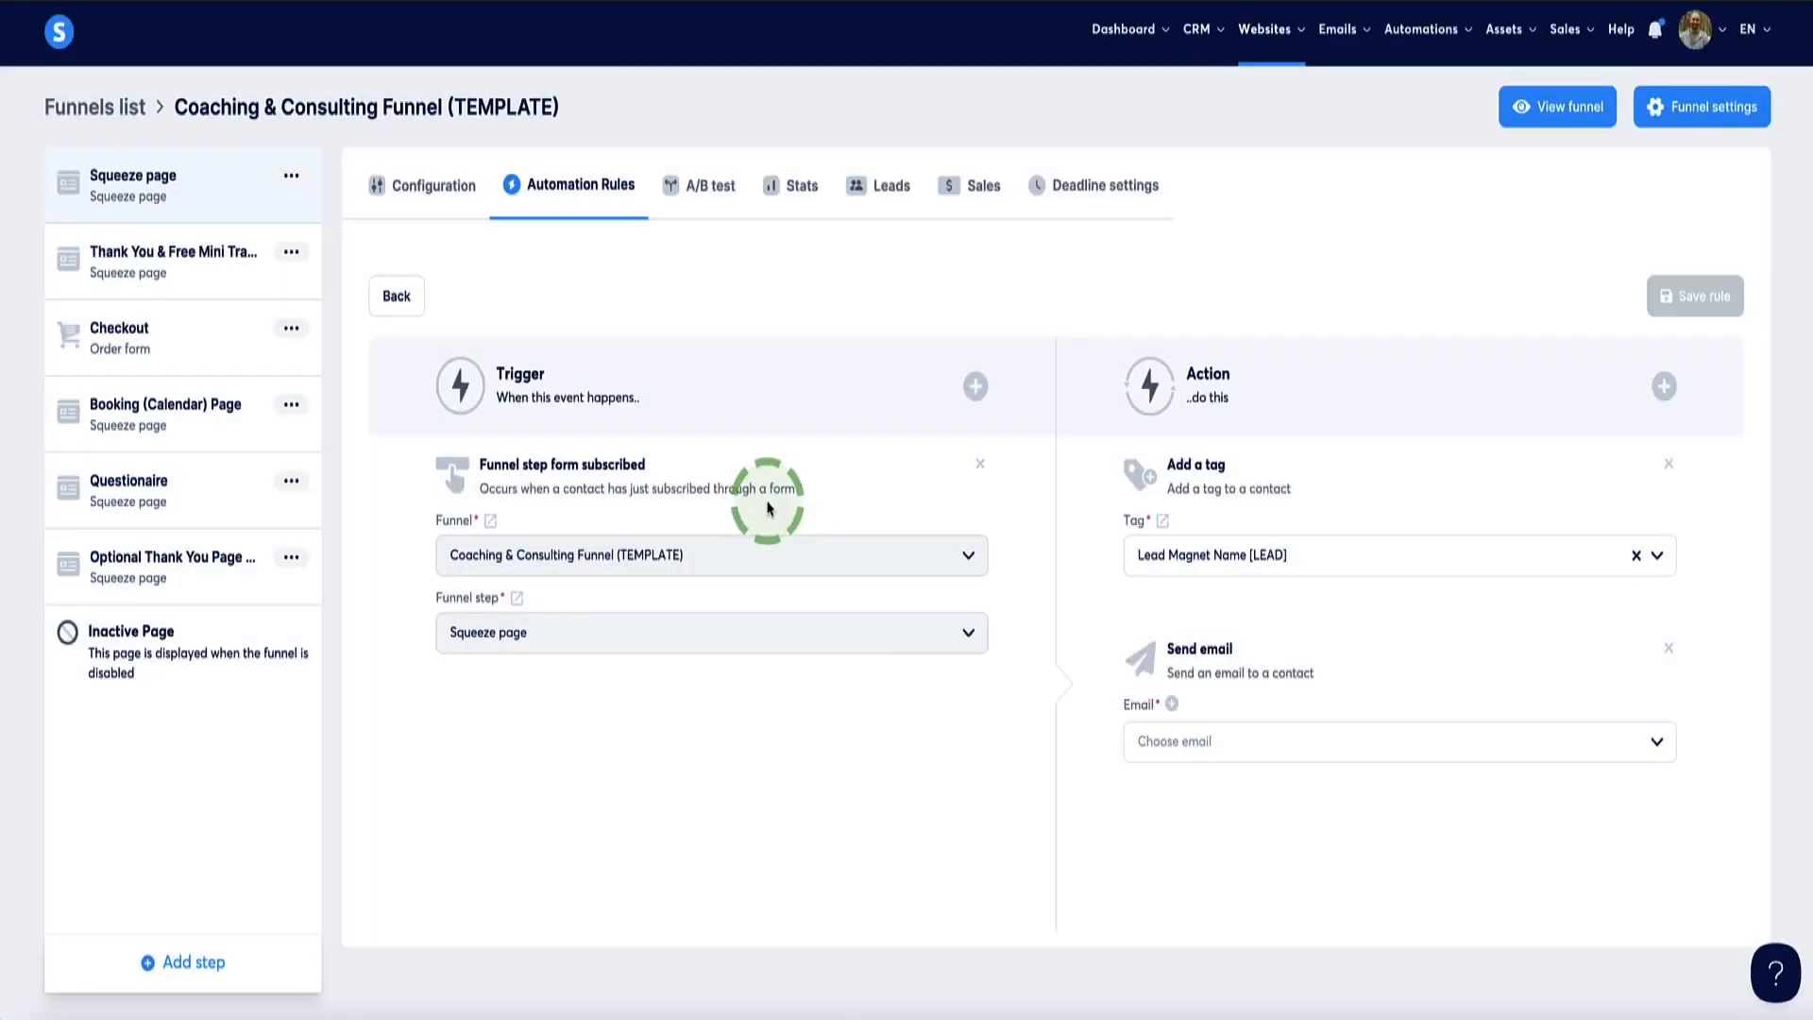
Compose the action's email with subject "Here's your lead magnet!" and a body greeting {first_name} that includes the line "Here's the link to access your freebie"
left_click(1172, 705)
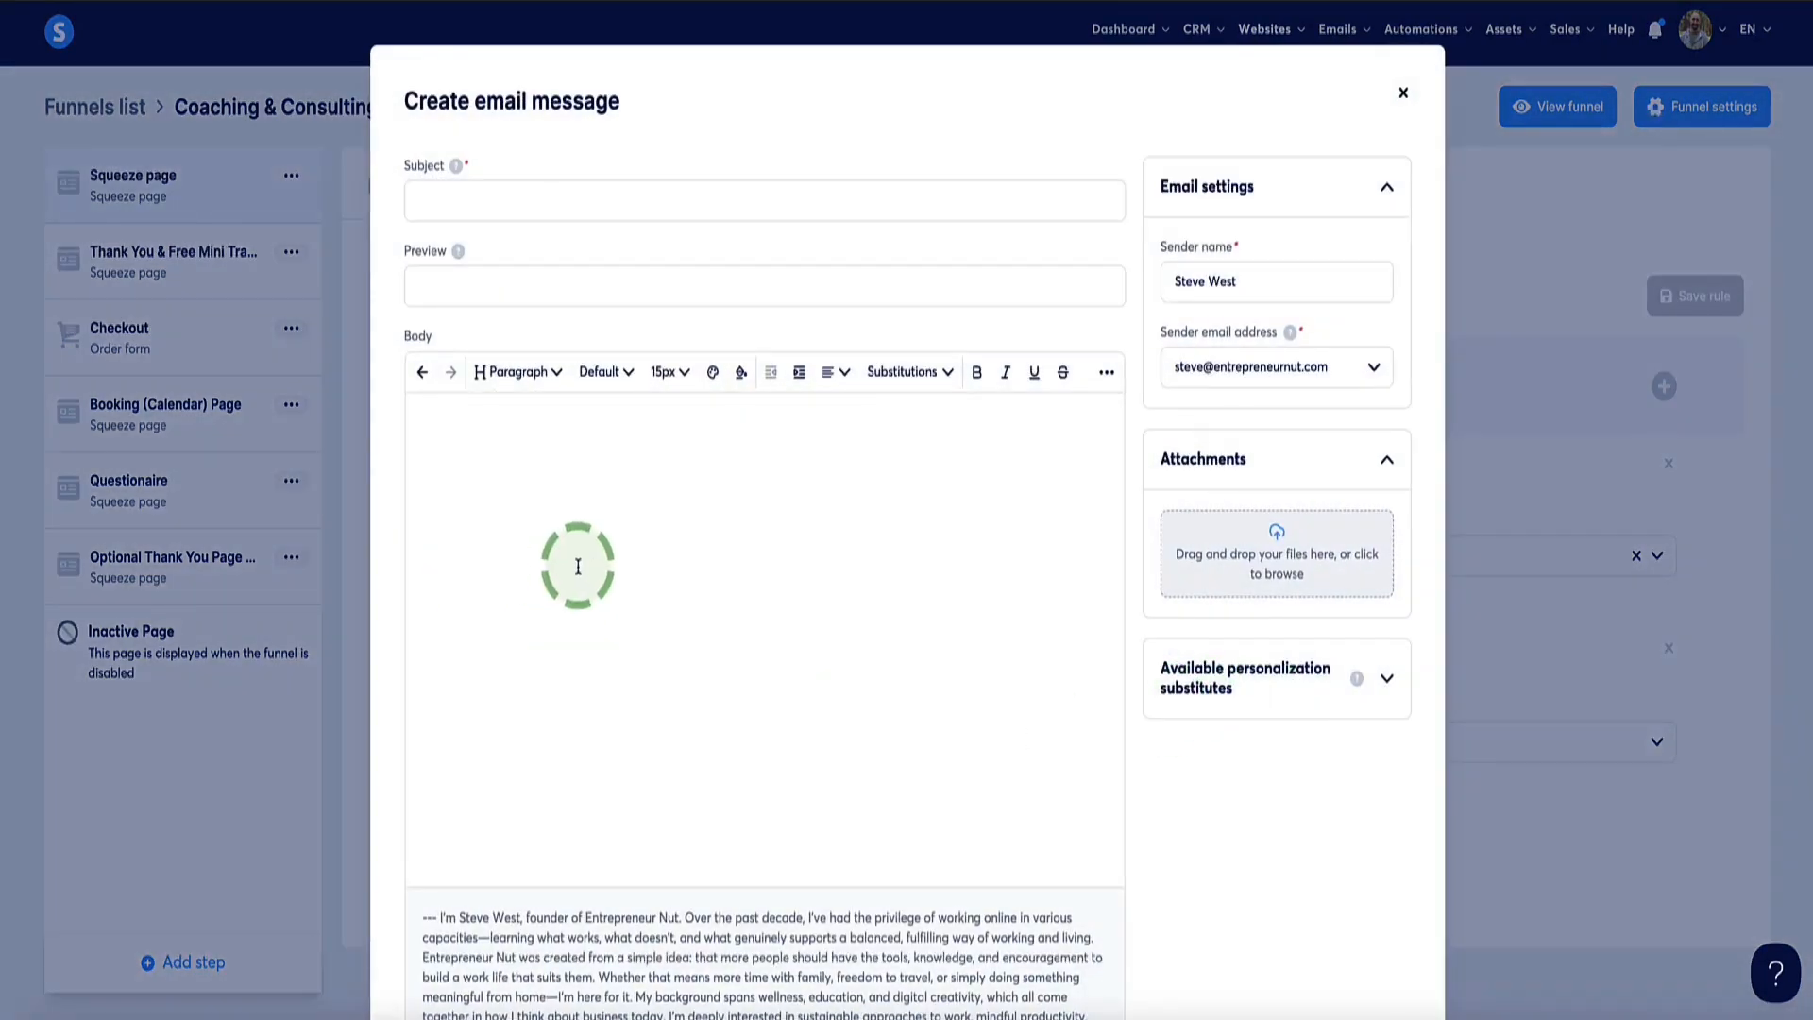
scroll(578, 565, "down", 3)
scroll(613, 566, "down", 5)
scroll(666, 572, "up", 8)
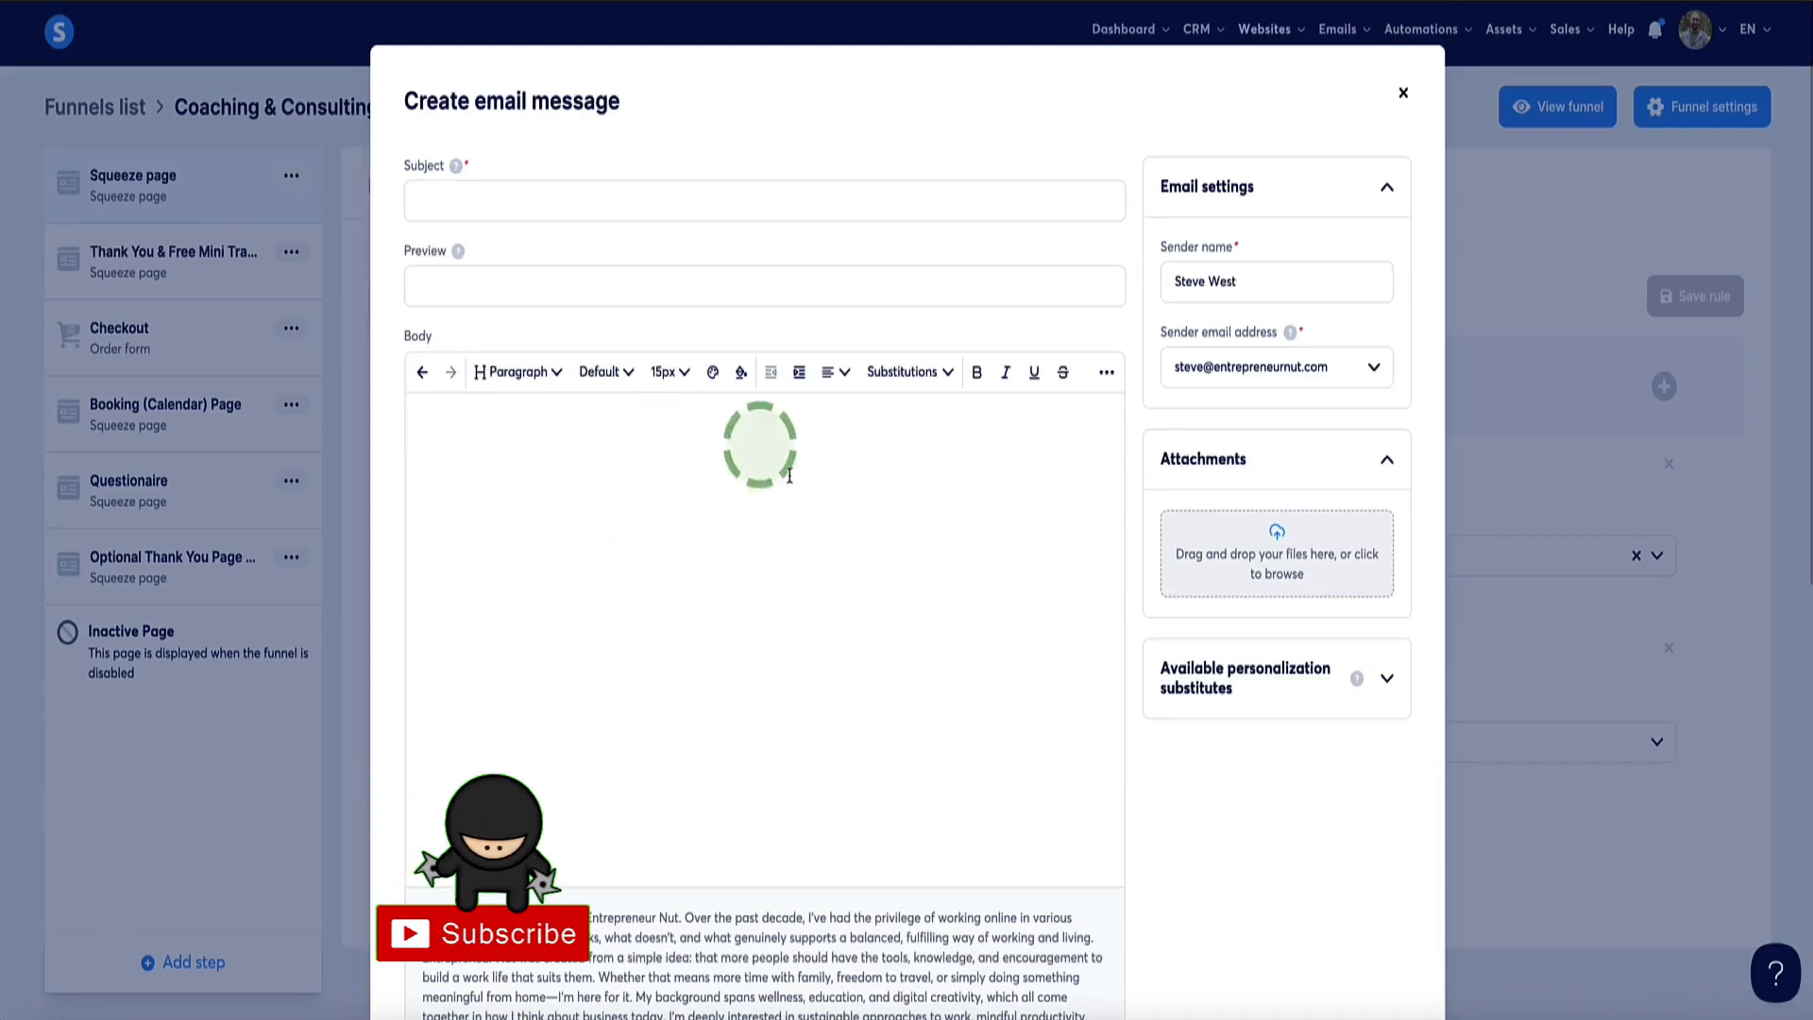
left_click(636, 199)
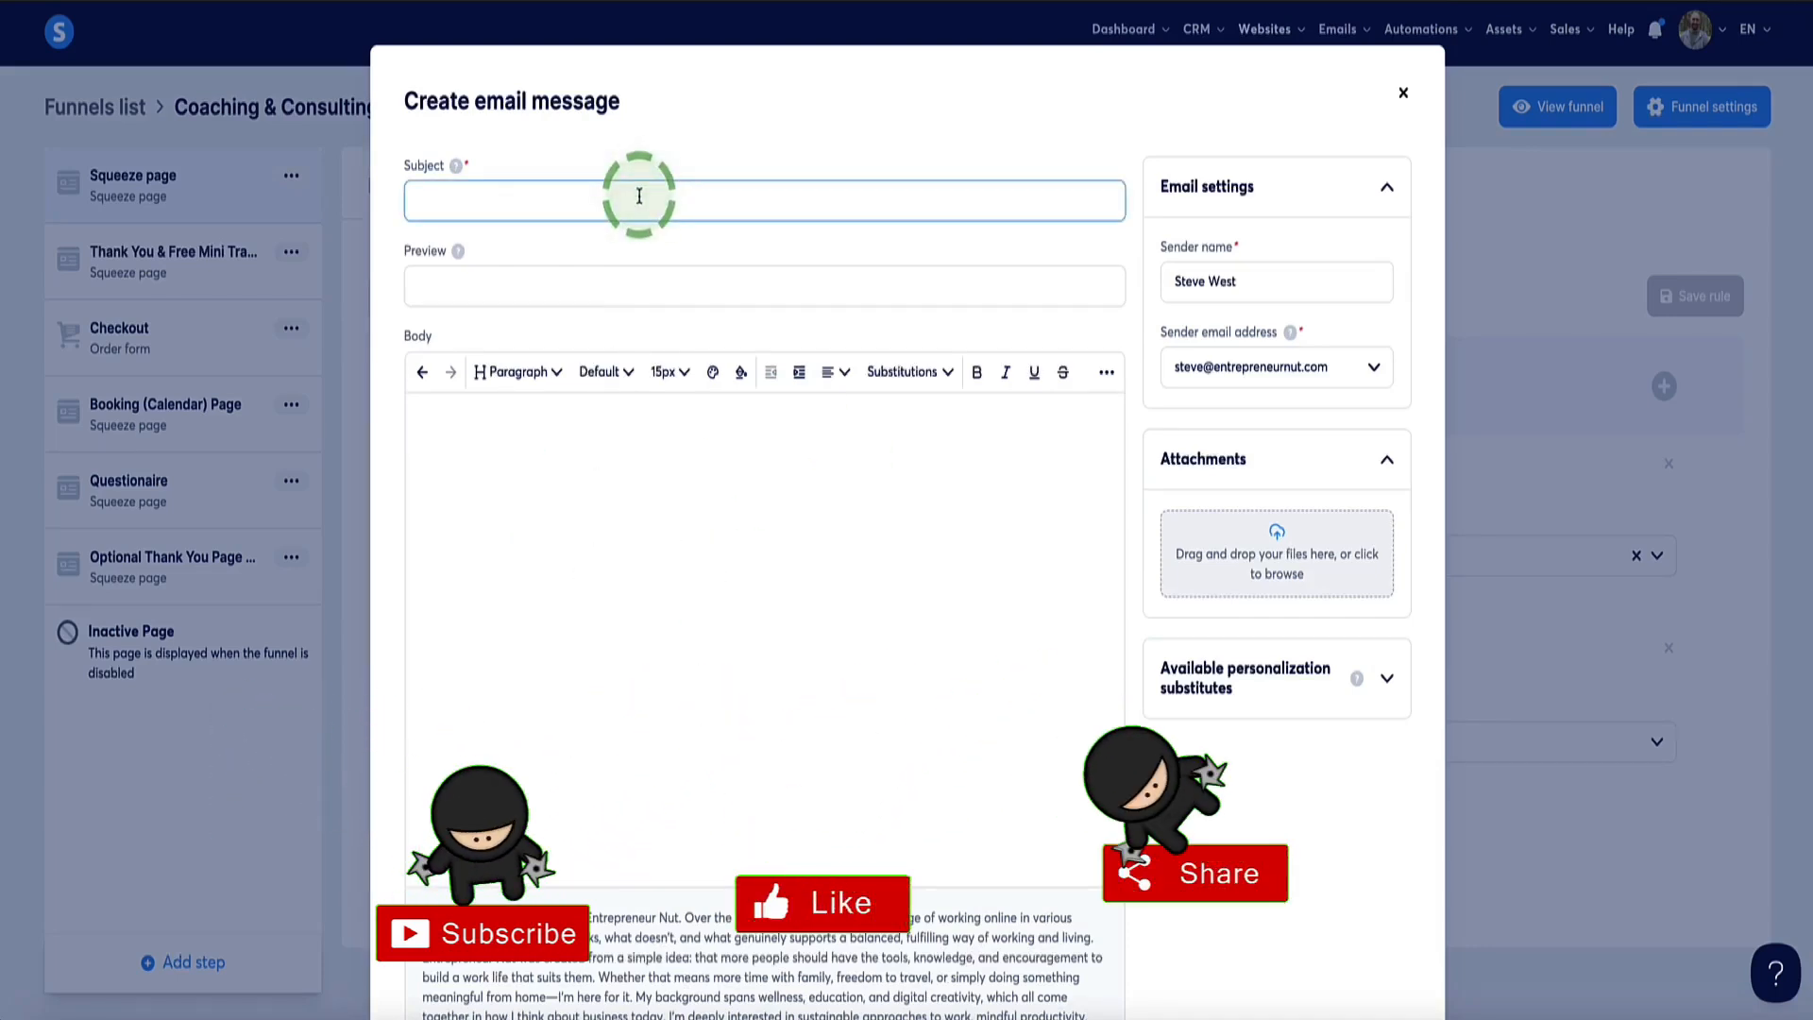
type("Here's your lead magnet!")
left_click(493, 529)
type("Hey {first_name},  Thanks for your interest in my amazing lead magnet!  Here's the link to access your freebie  Cheers, Steve")
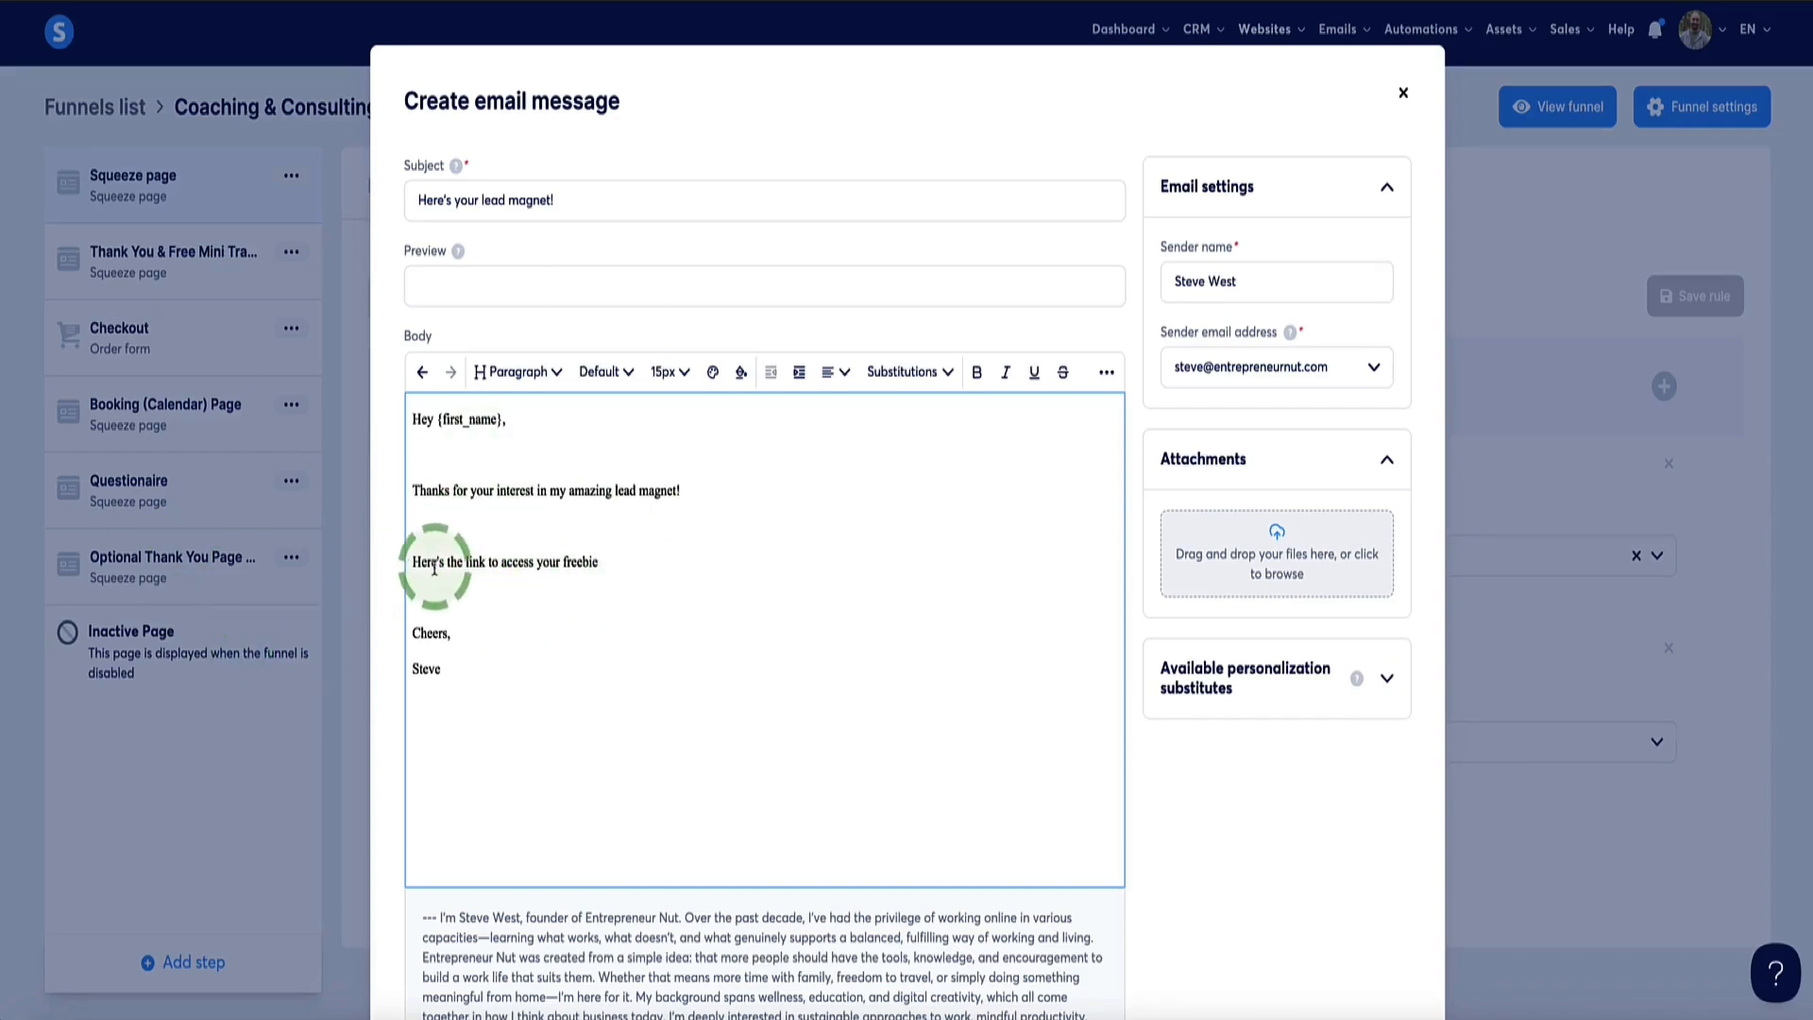
left_click_drag(417, 564, 321, 566)
left_click(620, 566)
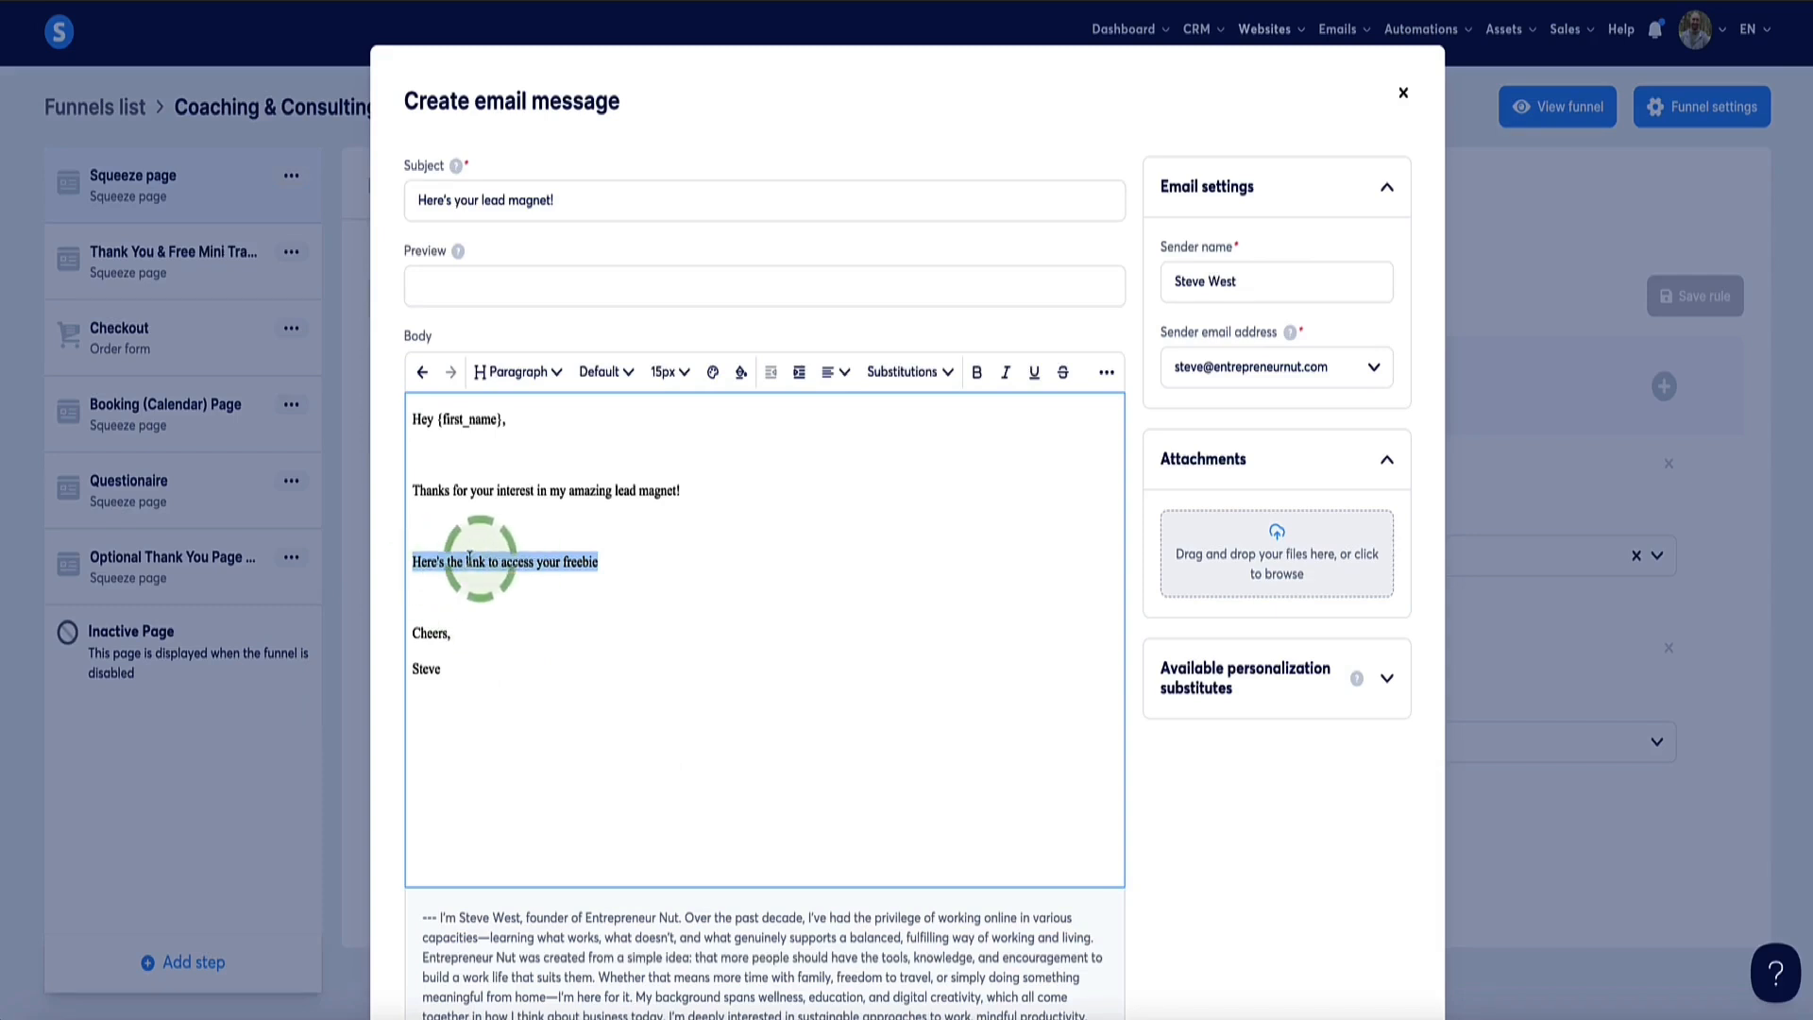
left_click(607, 559)
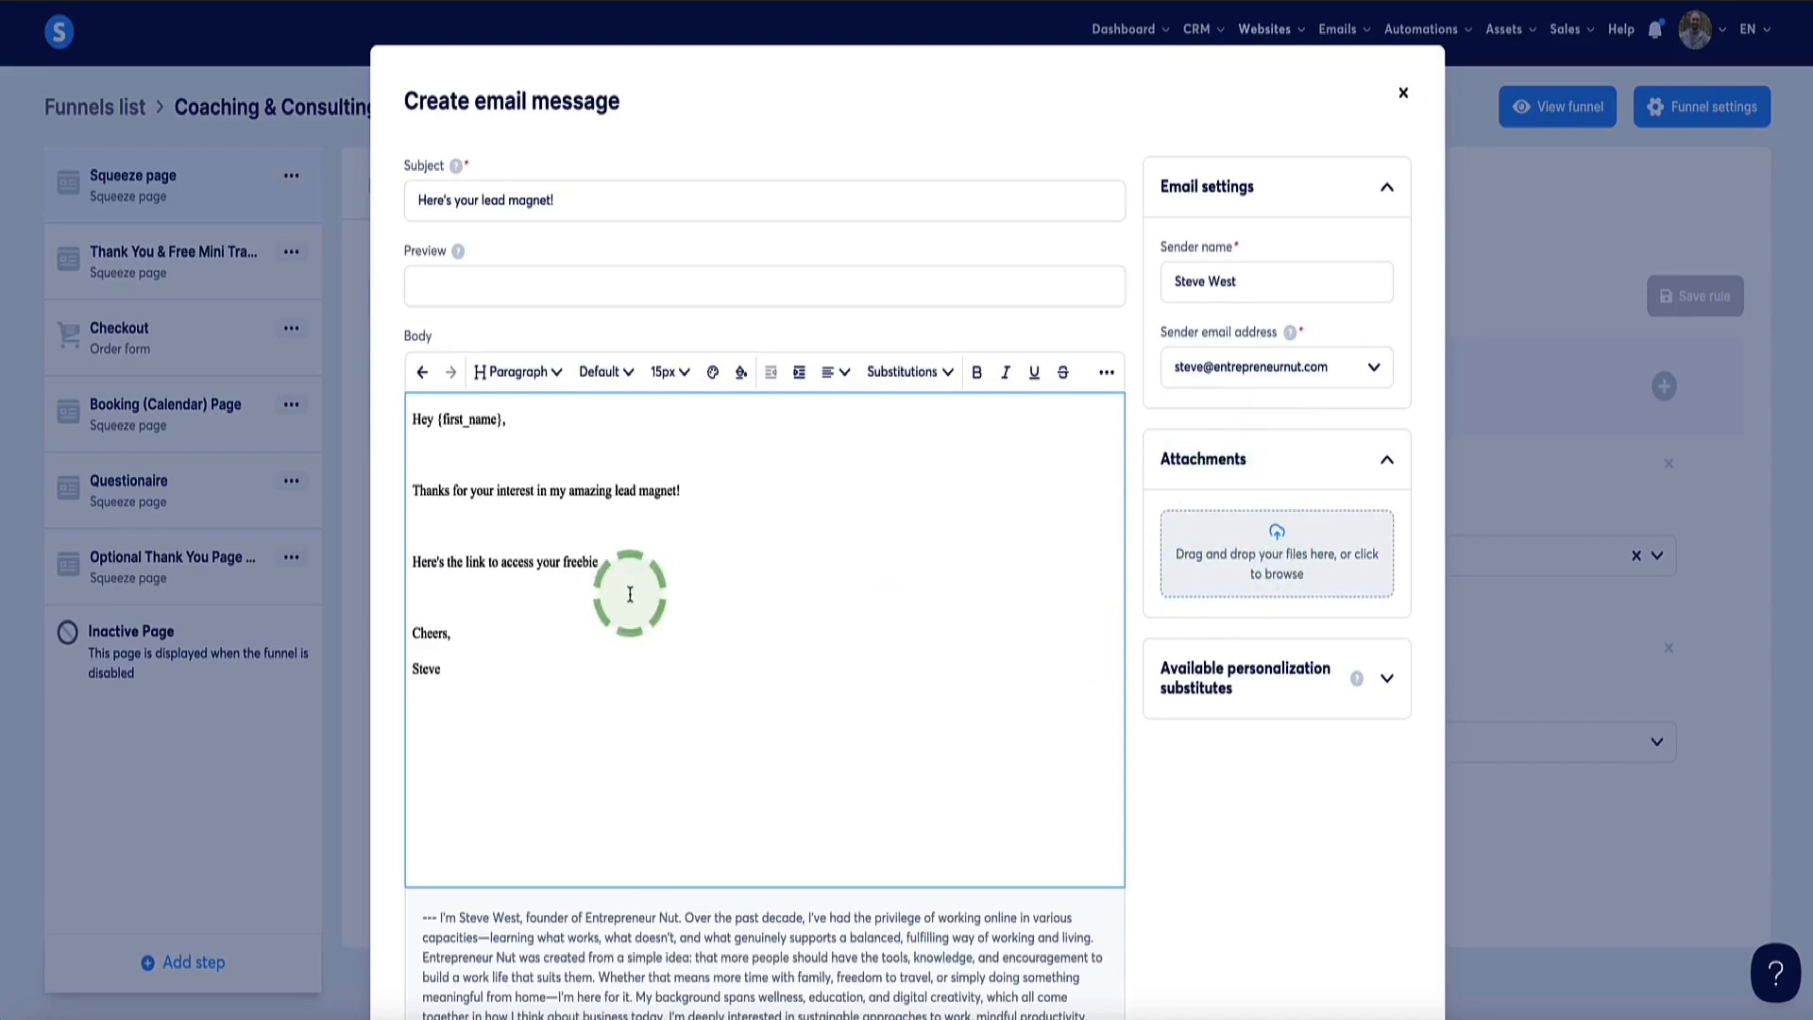
left_click_drag(618, 562, 428, 570)
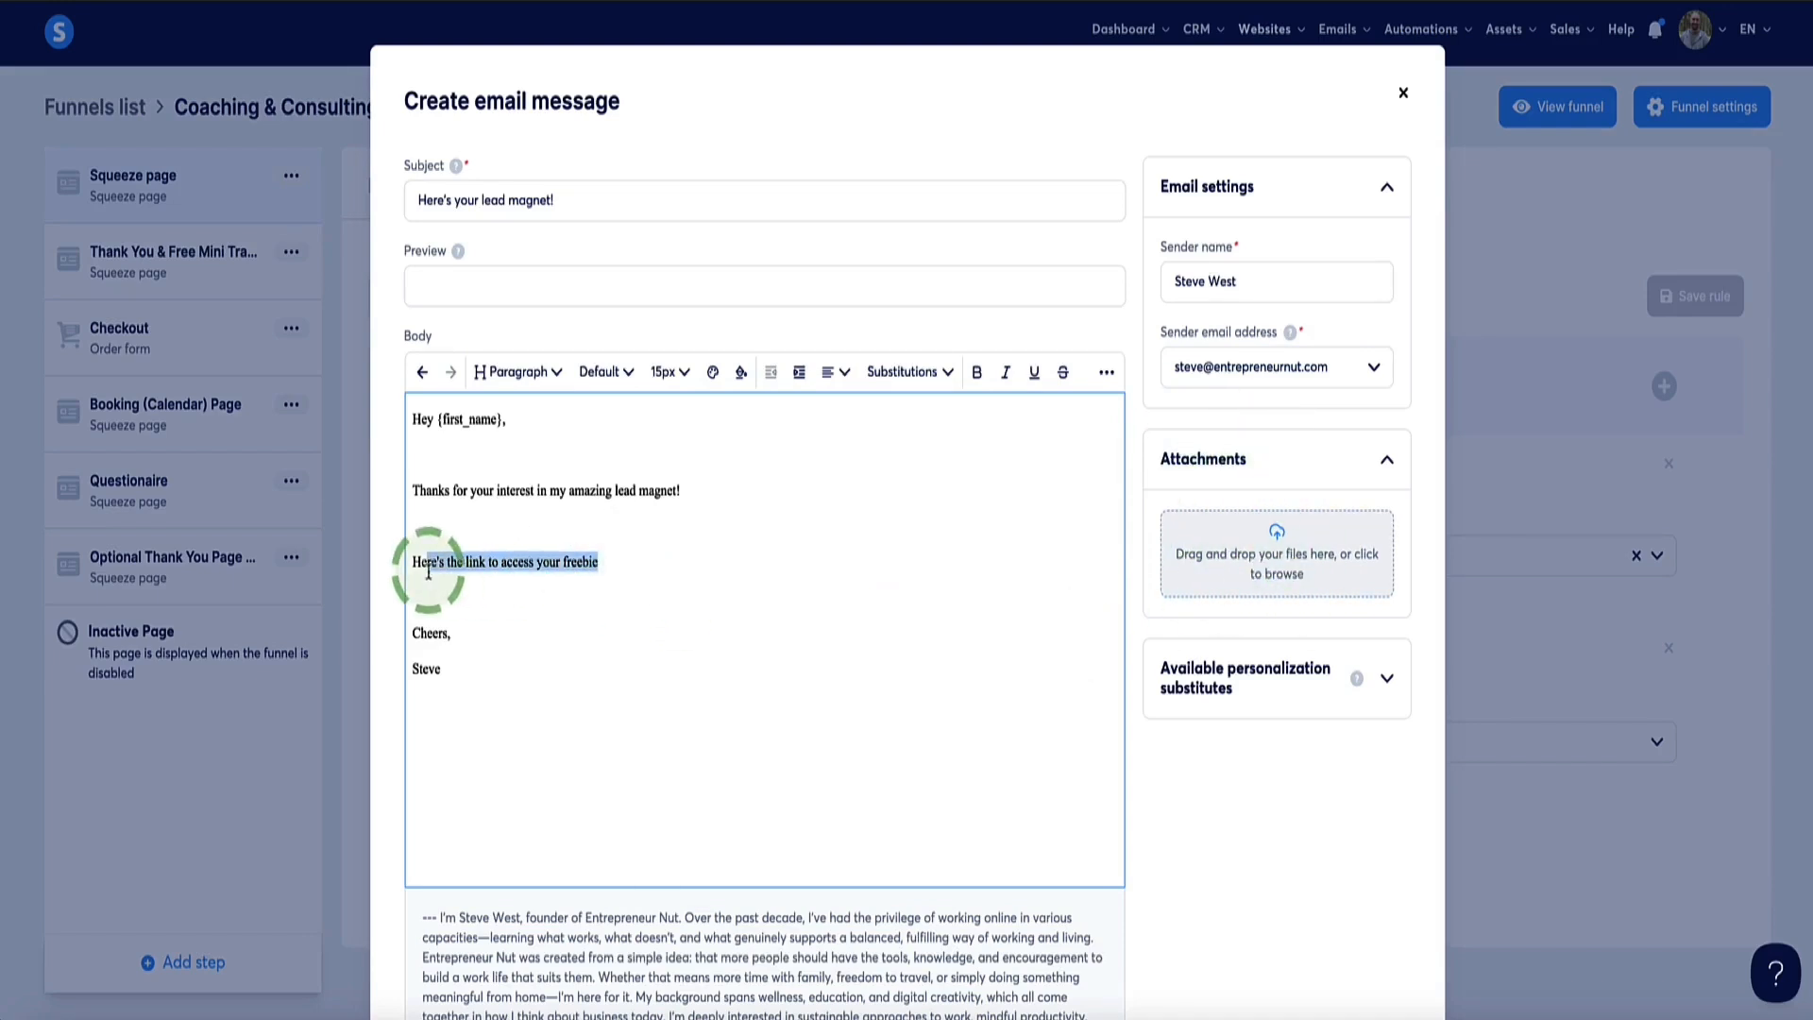
left_click(595, 563)
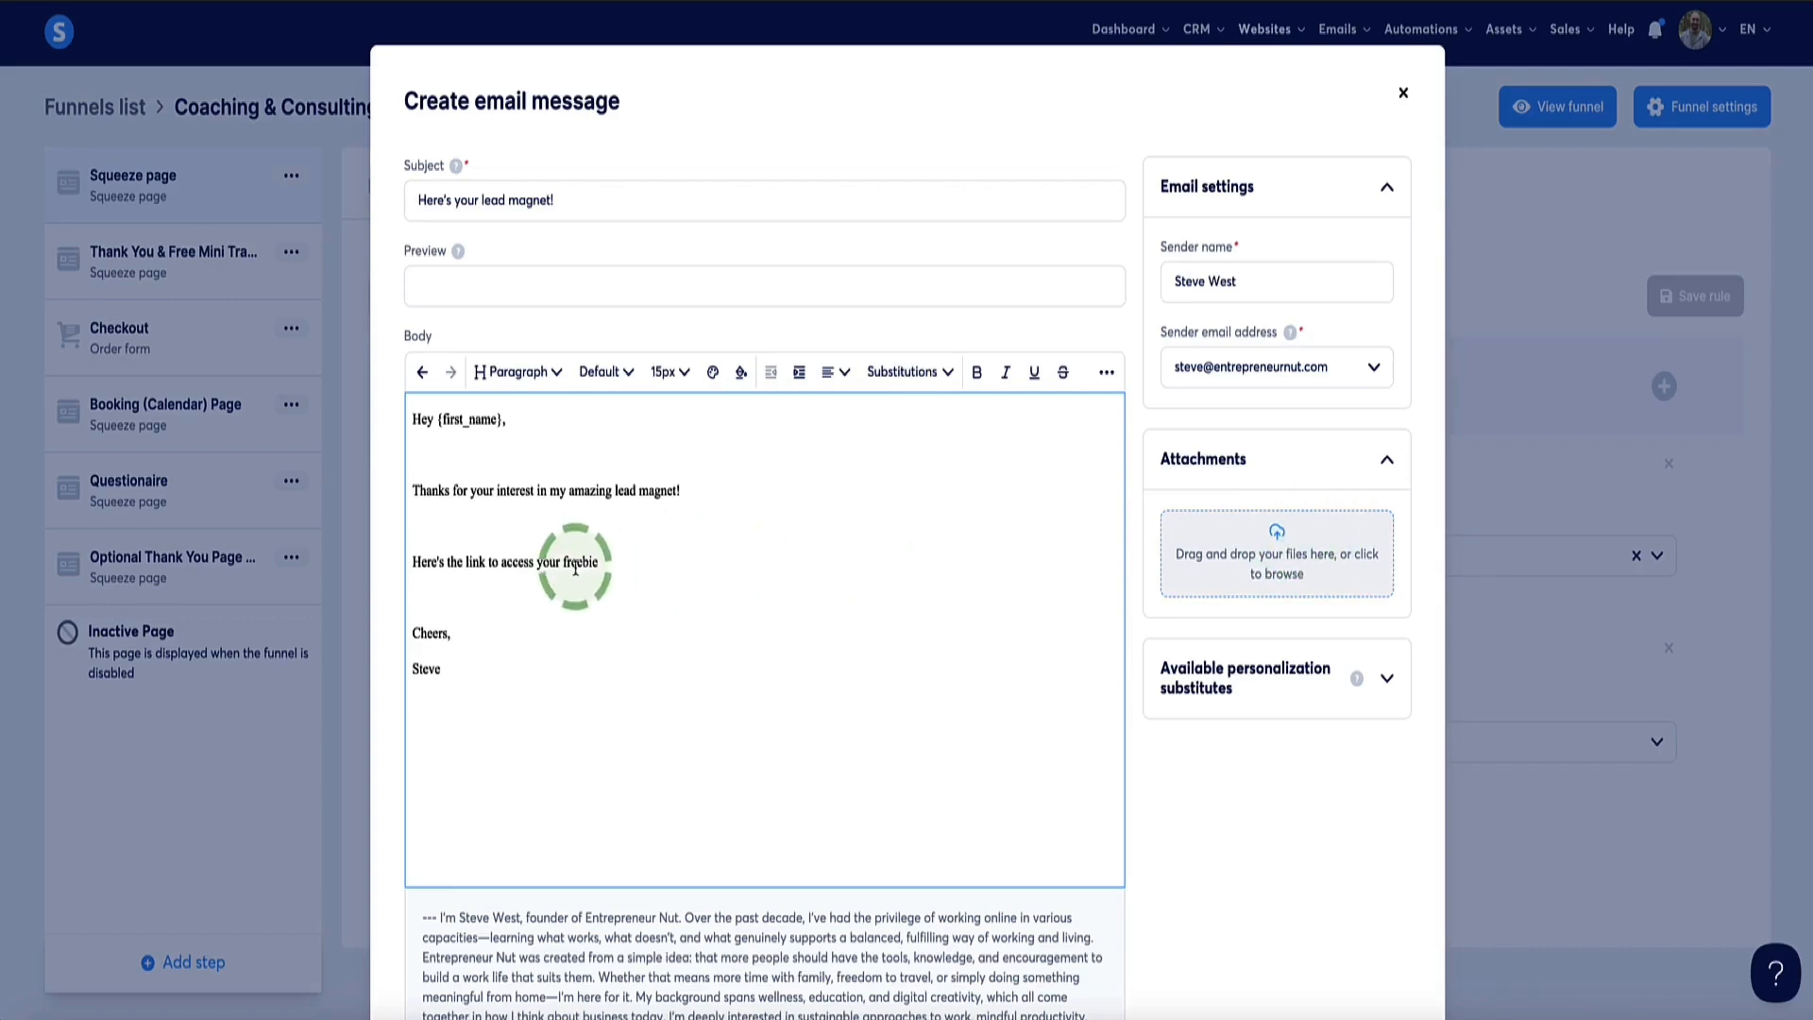
Switch to Google Drive and copy the sharing link of the ebook PDF in the AI Ebook Demo folder
left_click_drag(605, 561, 392, 563)
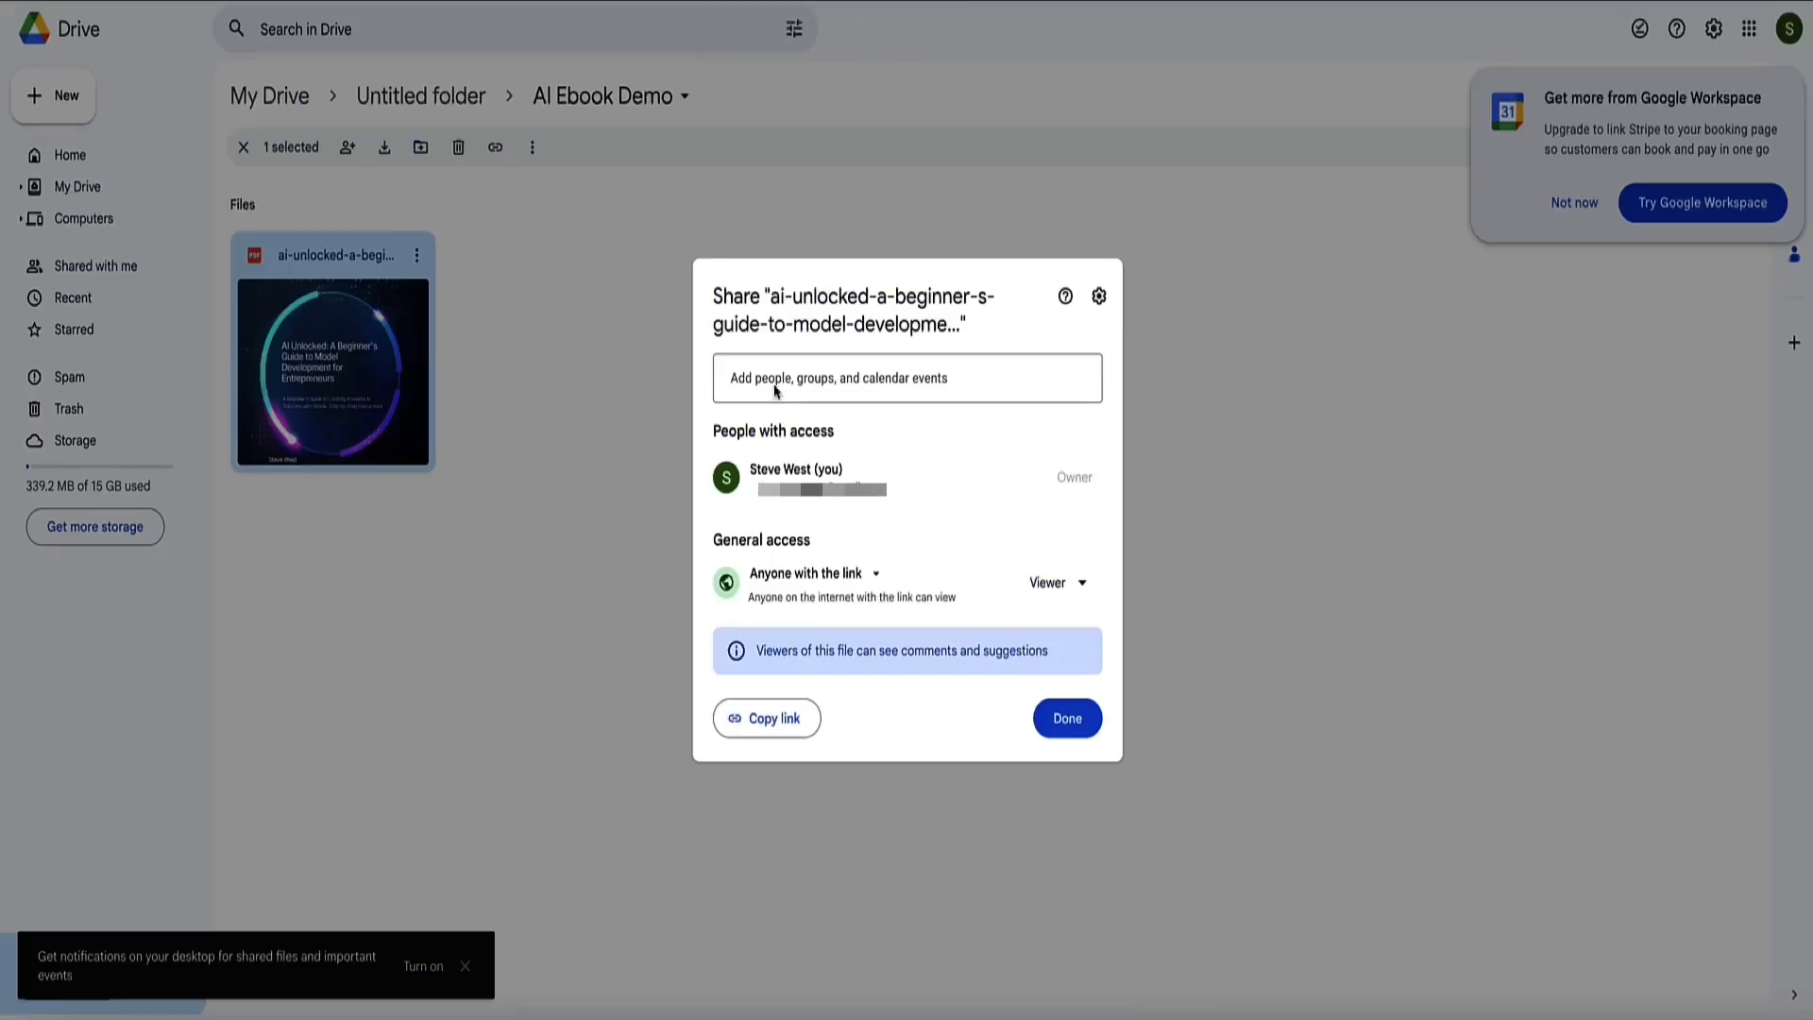
key("Escape")
left_click(416, 255)
mouse_move(646, 457)
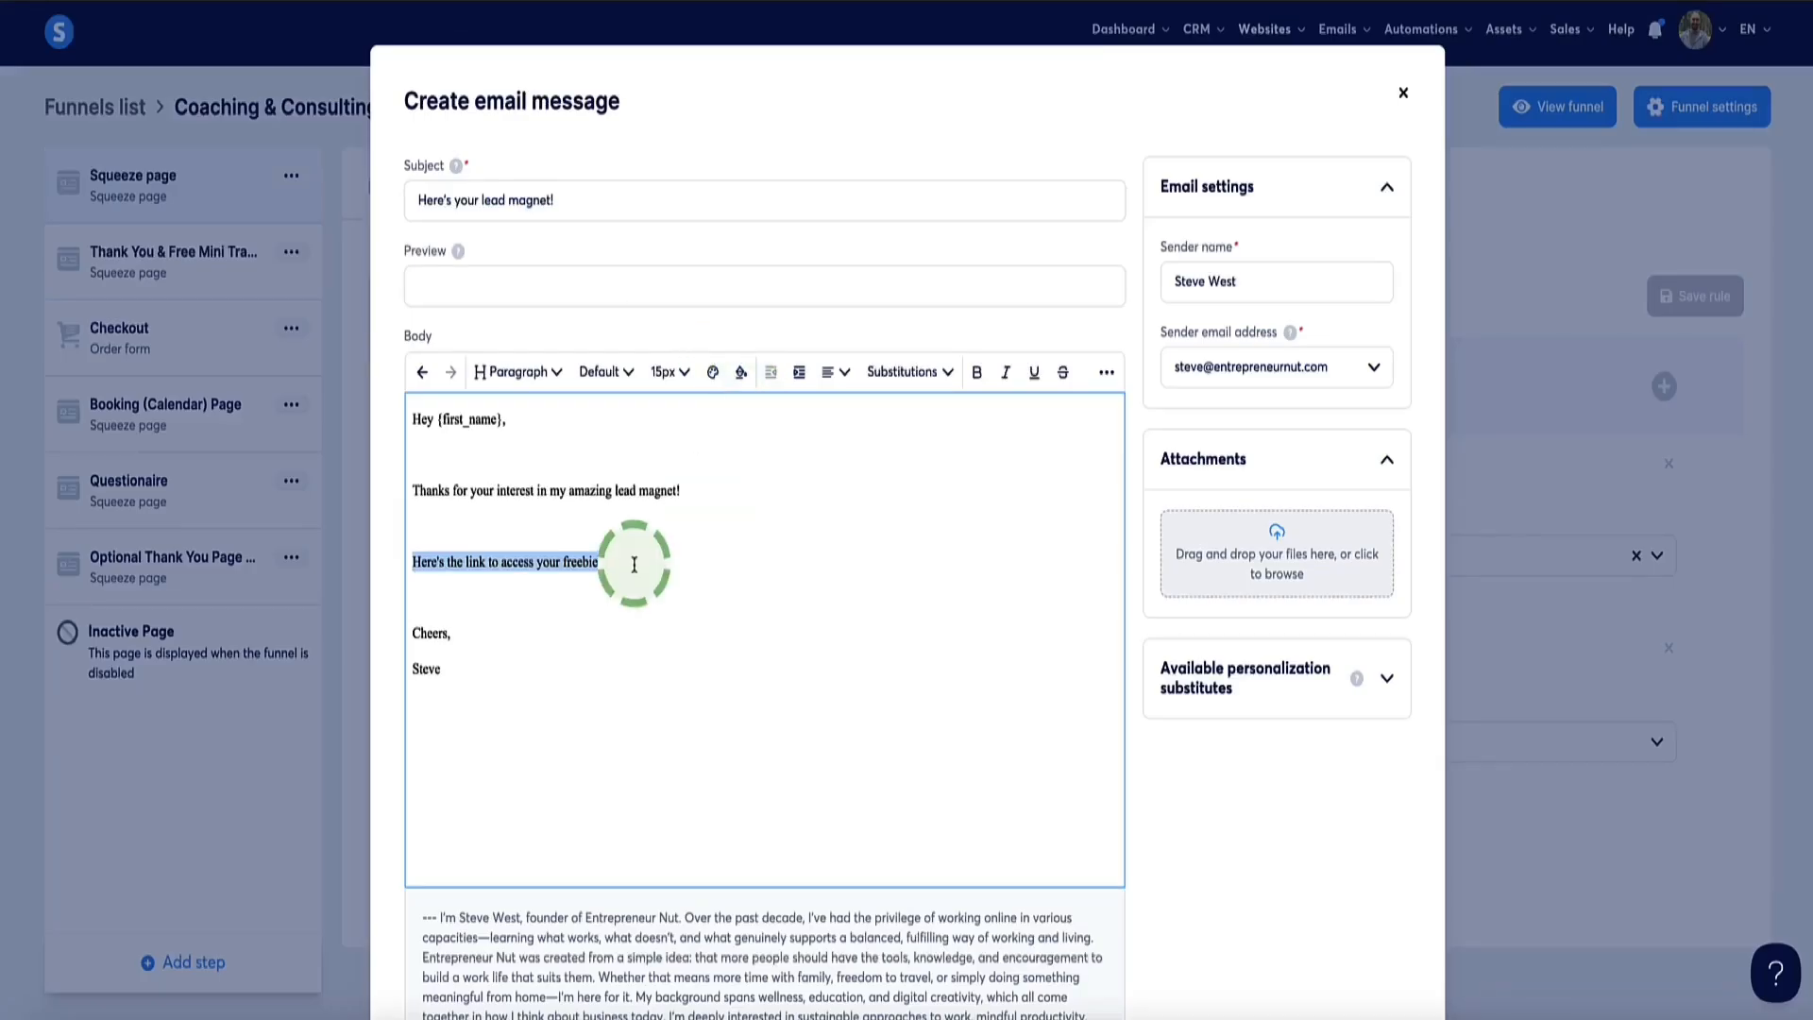
Link the text "Here's the link to access your freebie" in the email body to the copied Google Drive address
left_click(602, 555)
left_click_drag(602, 556, 411, 562)
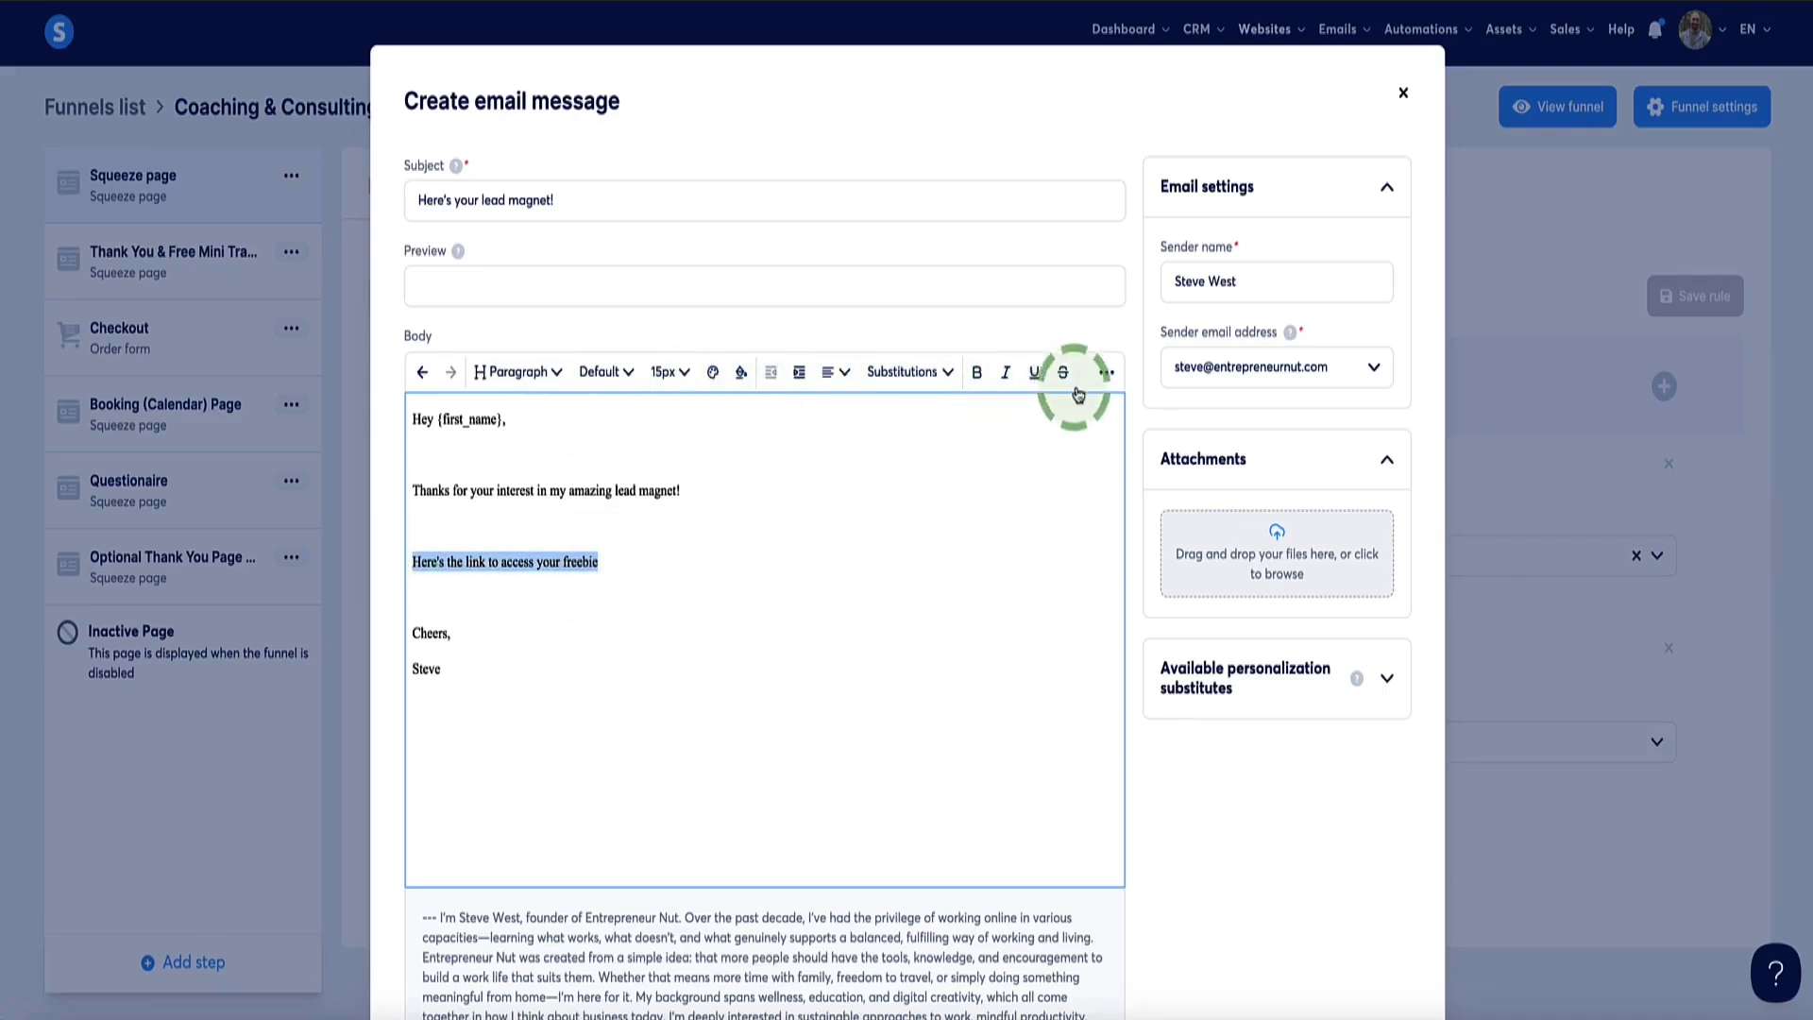
left_click(1110, 375)
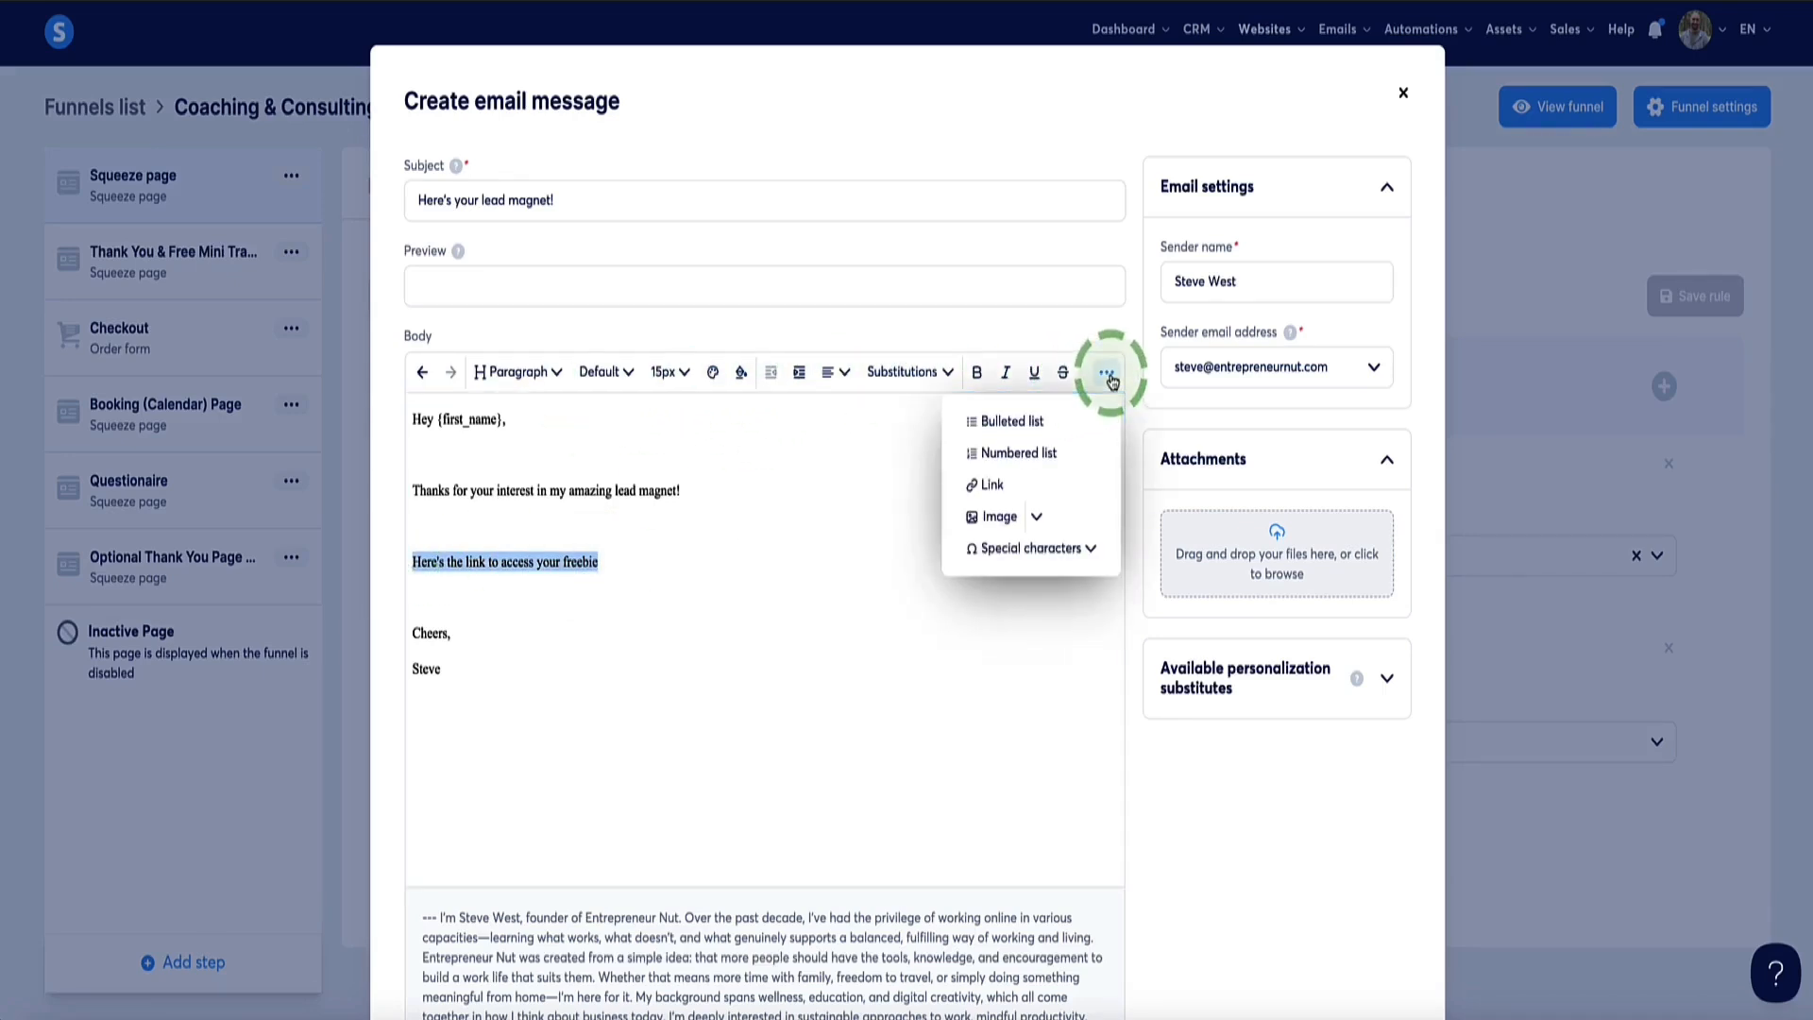
left_click(989, 489)
left_click(514, 628)
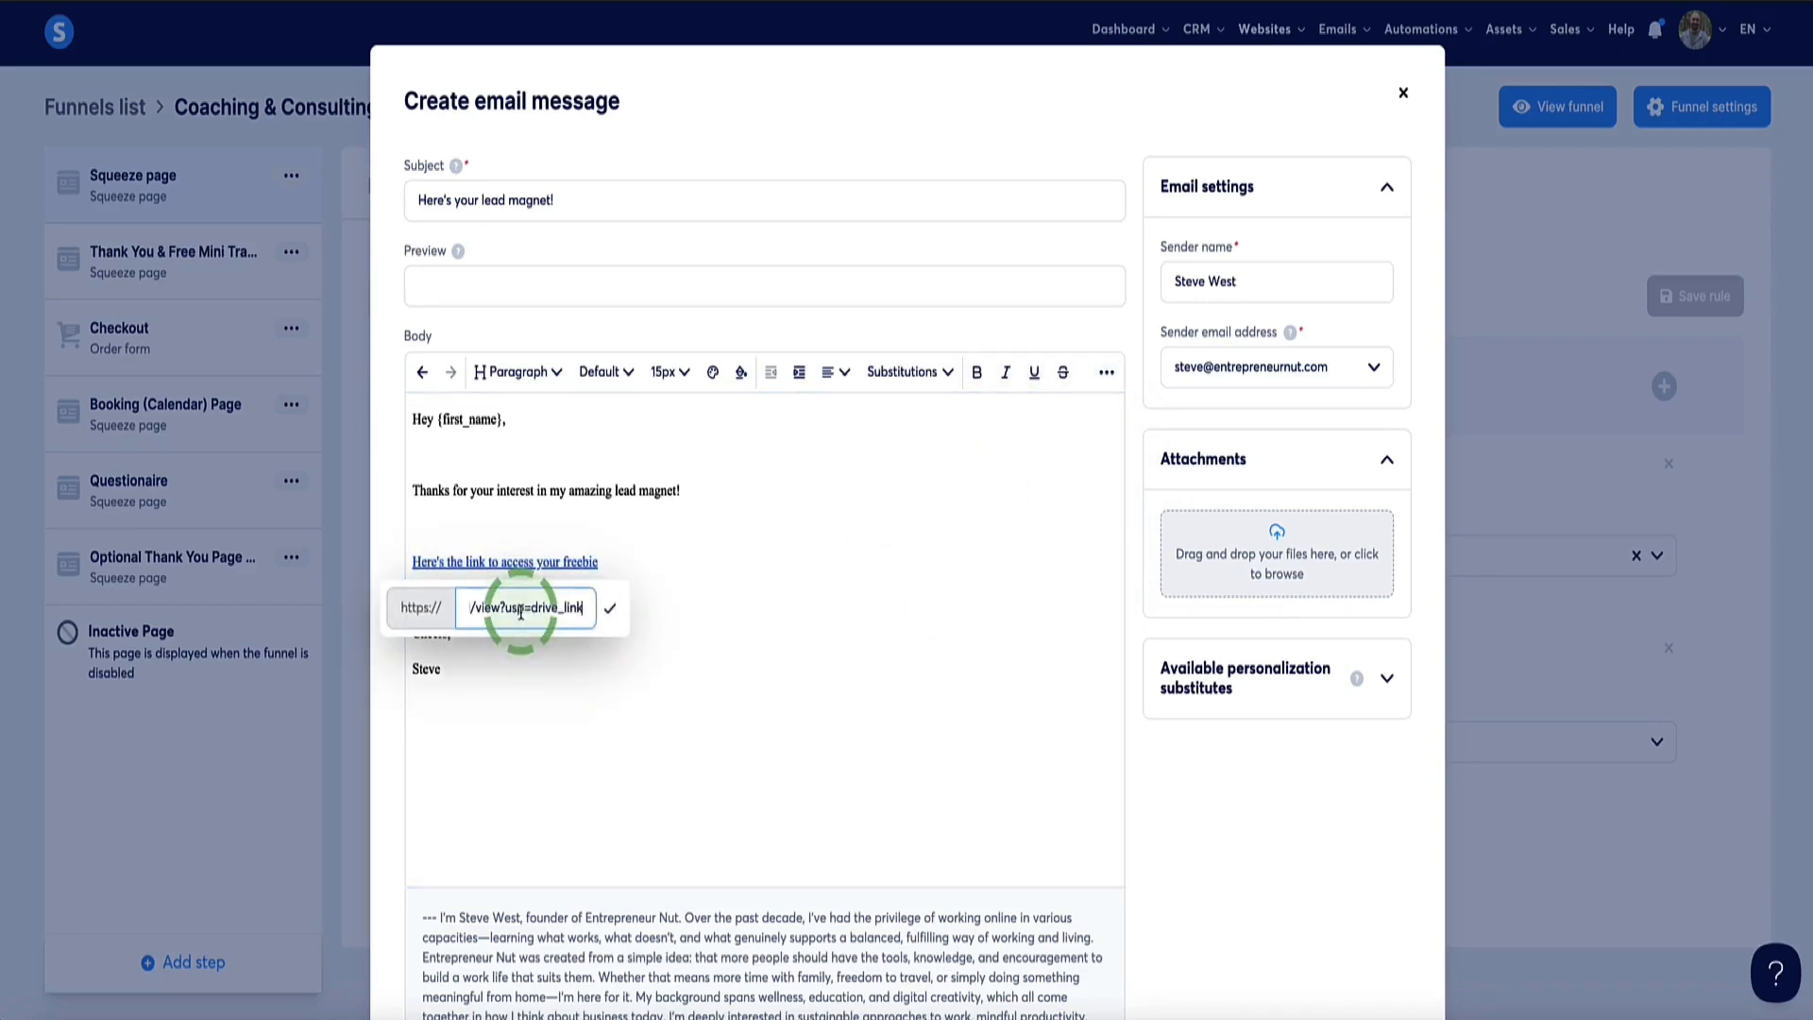
left_click(605, 615)
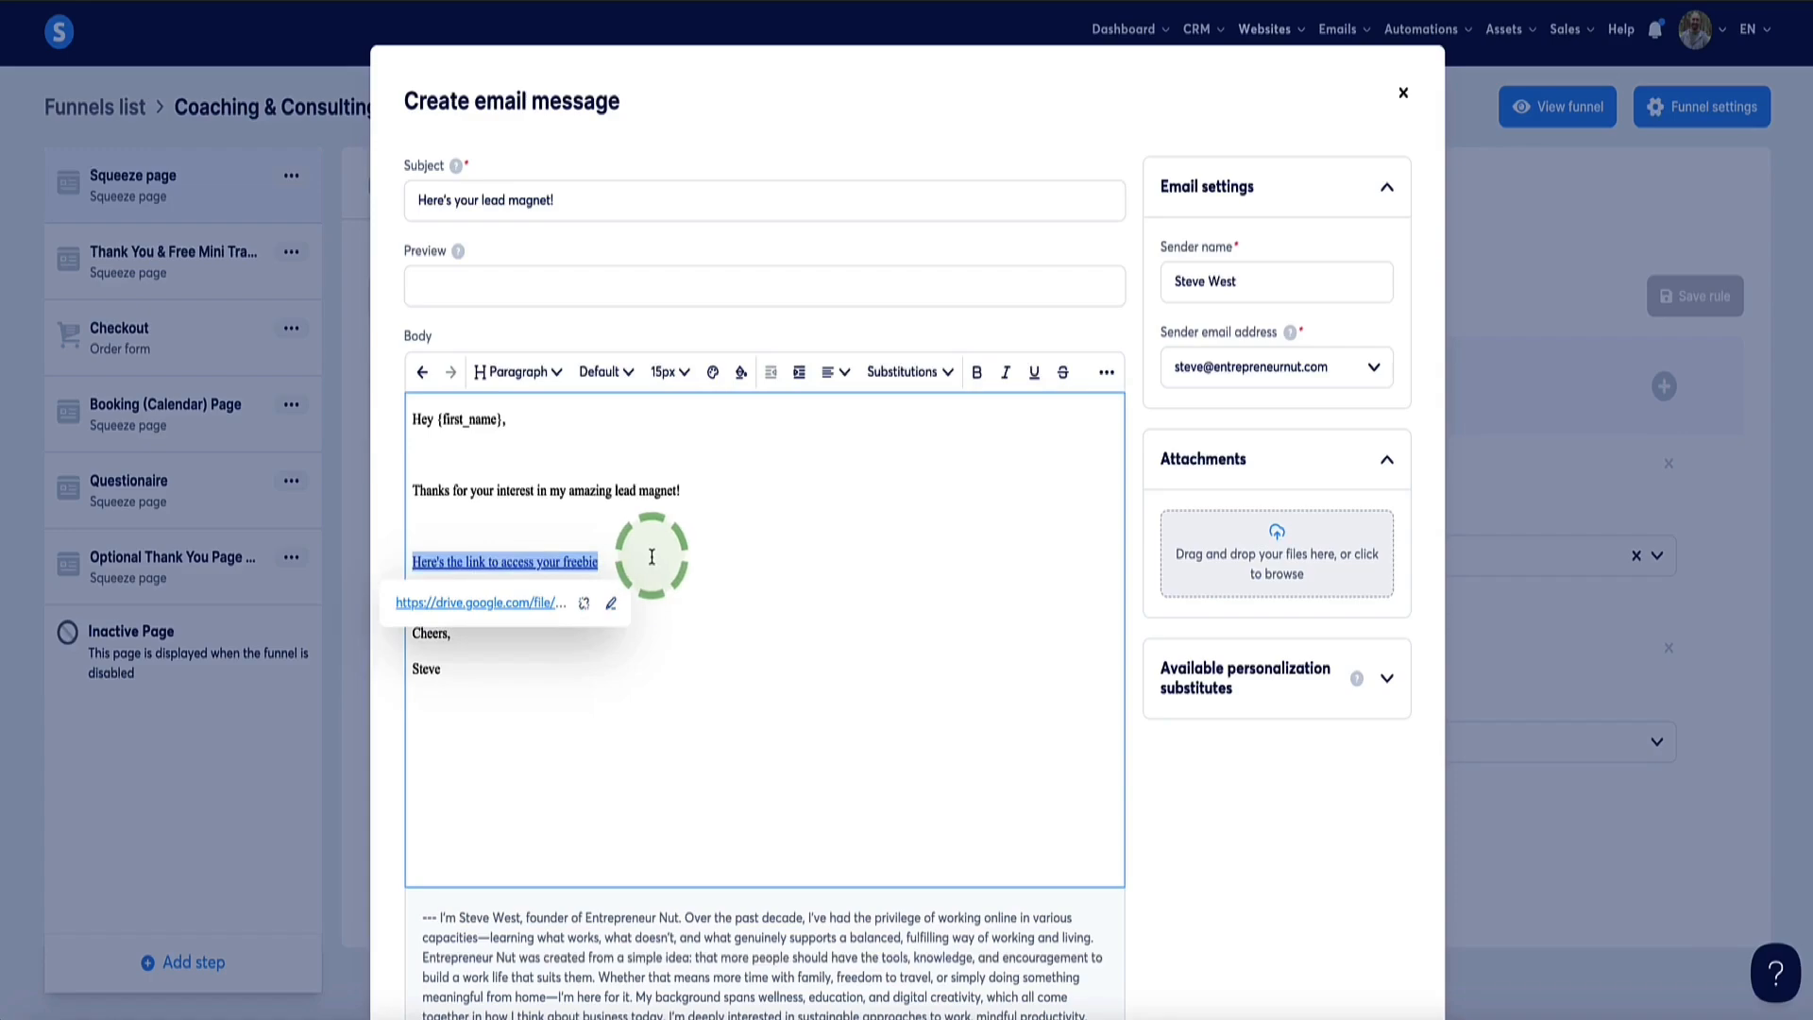
Save the lead magnet email and save the automation rule with its tag and email actions
scroll(661, 580, "down", 5)
scroll(661, 585, "down", 2)
left_click(908, 914)
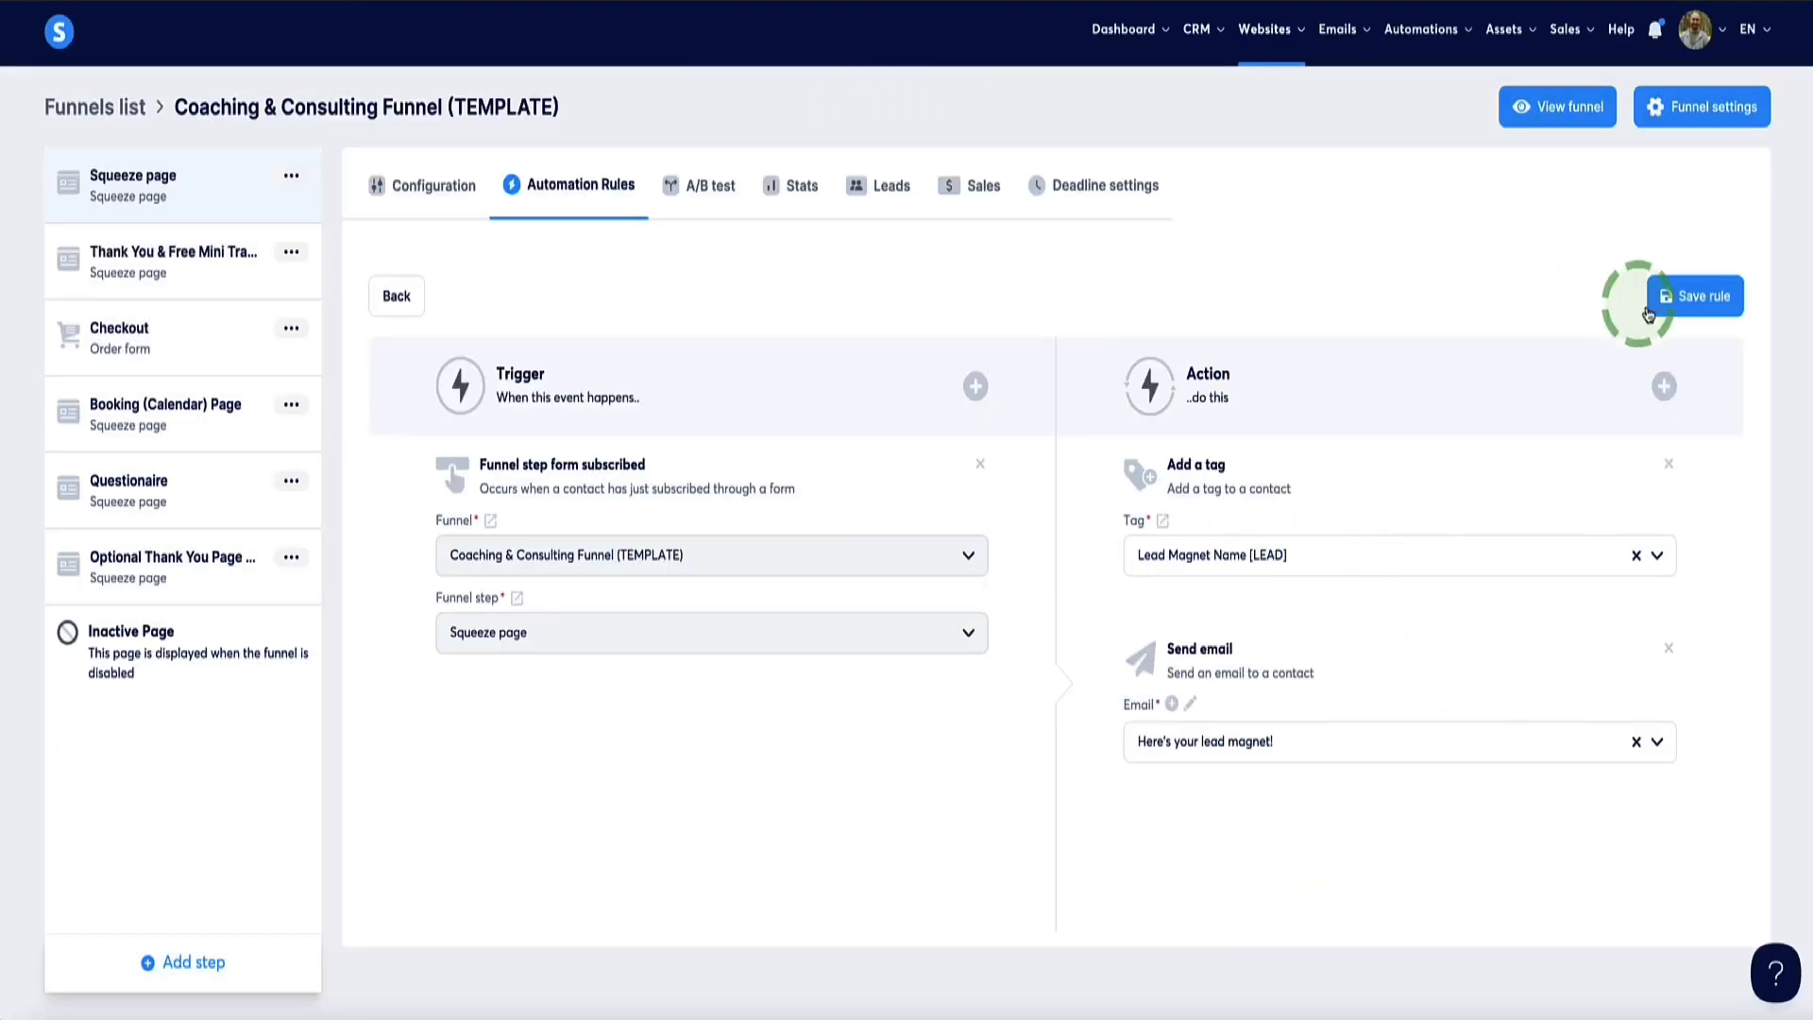
left_click(1684, 301)
View the live squeeze page offering the free book and try its Download Now link
left_click(683, 381)
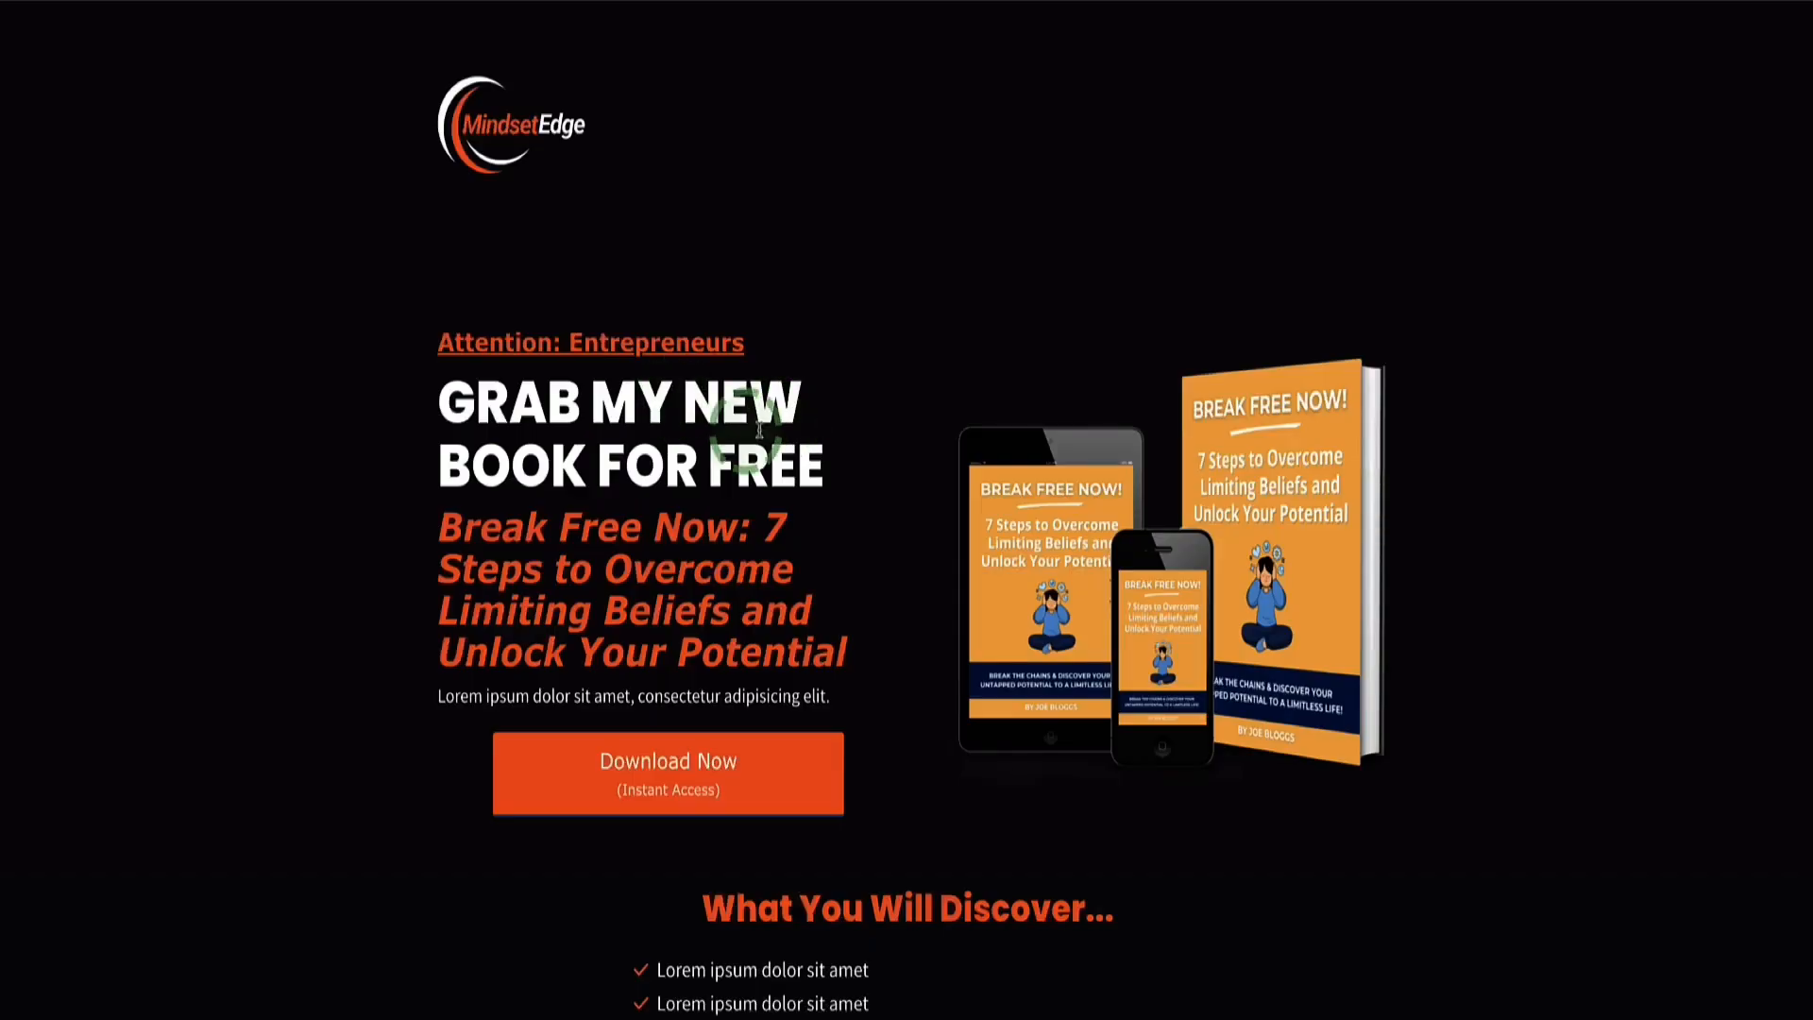
scroll(546, 404, "down", 3)
scroll(586, 424, "up", 3)
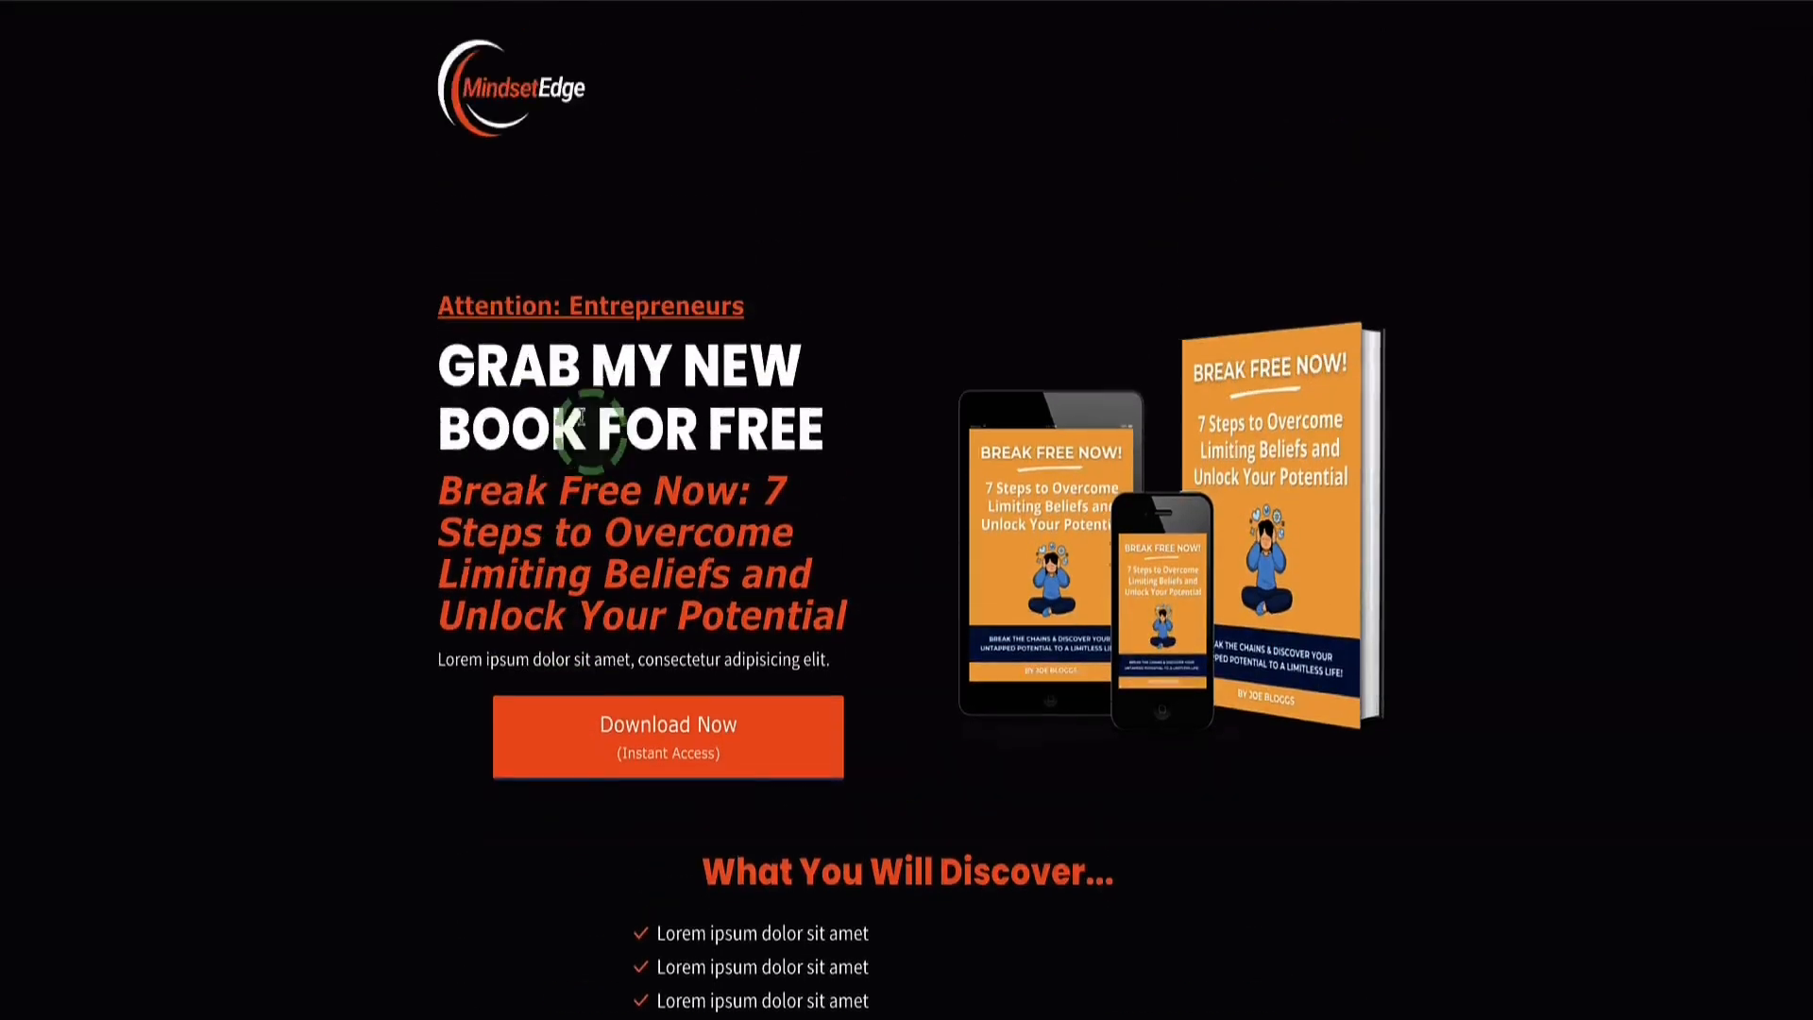
left_click(712, 767)
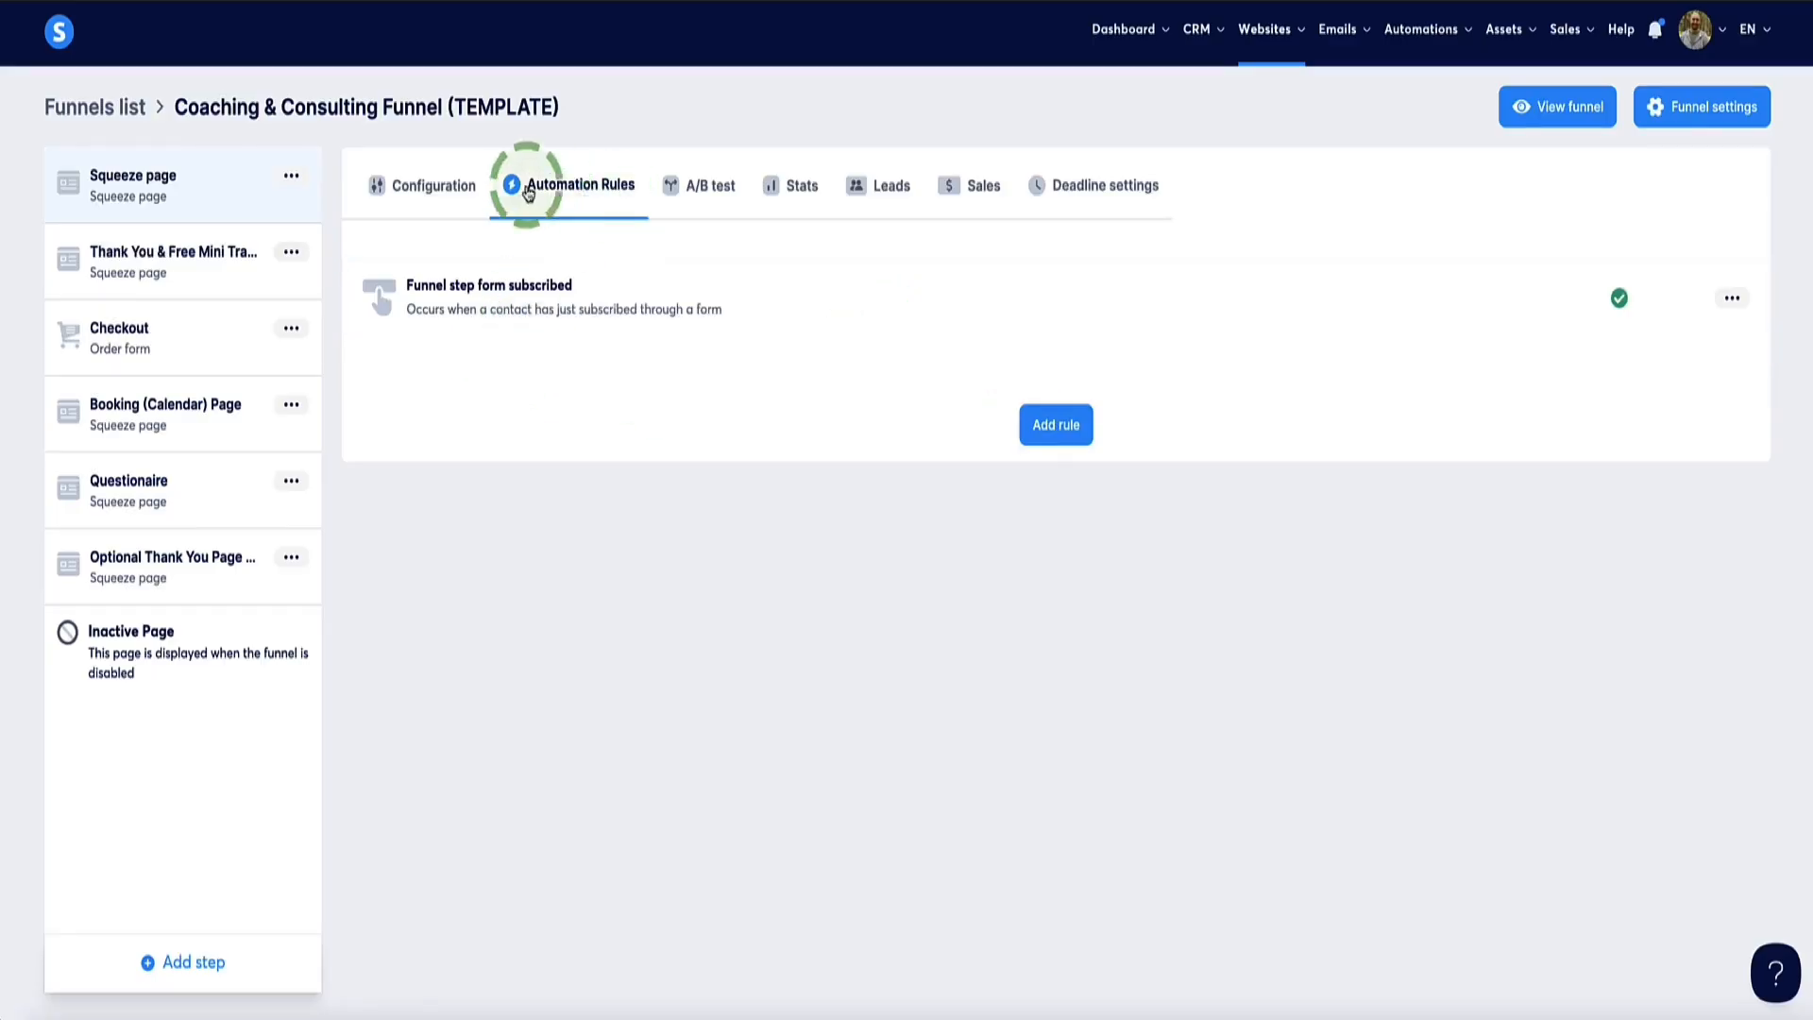
Delete the Funnel step form subscribed automation rule from the Squeeze page and confirm the deletion
left_click(1732, 298)
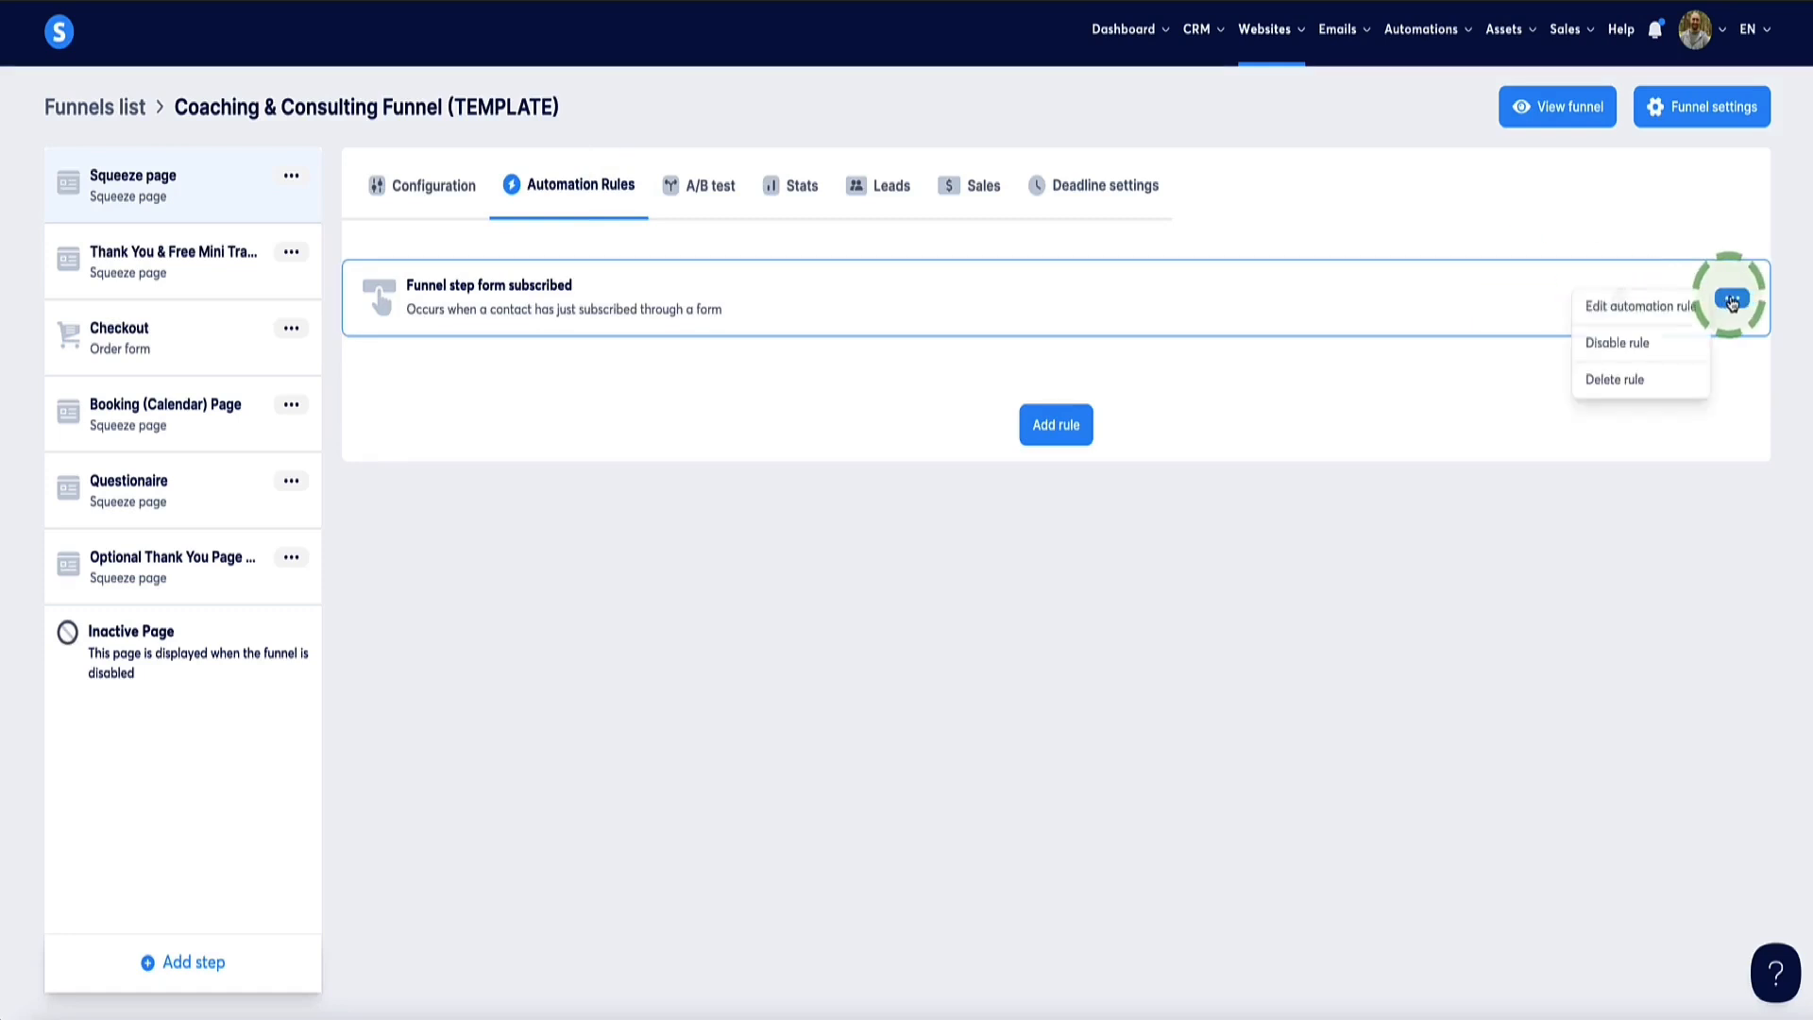
left_click(1612, 381)
left_click(1076, 572)
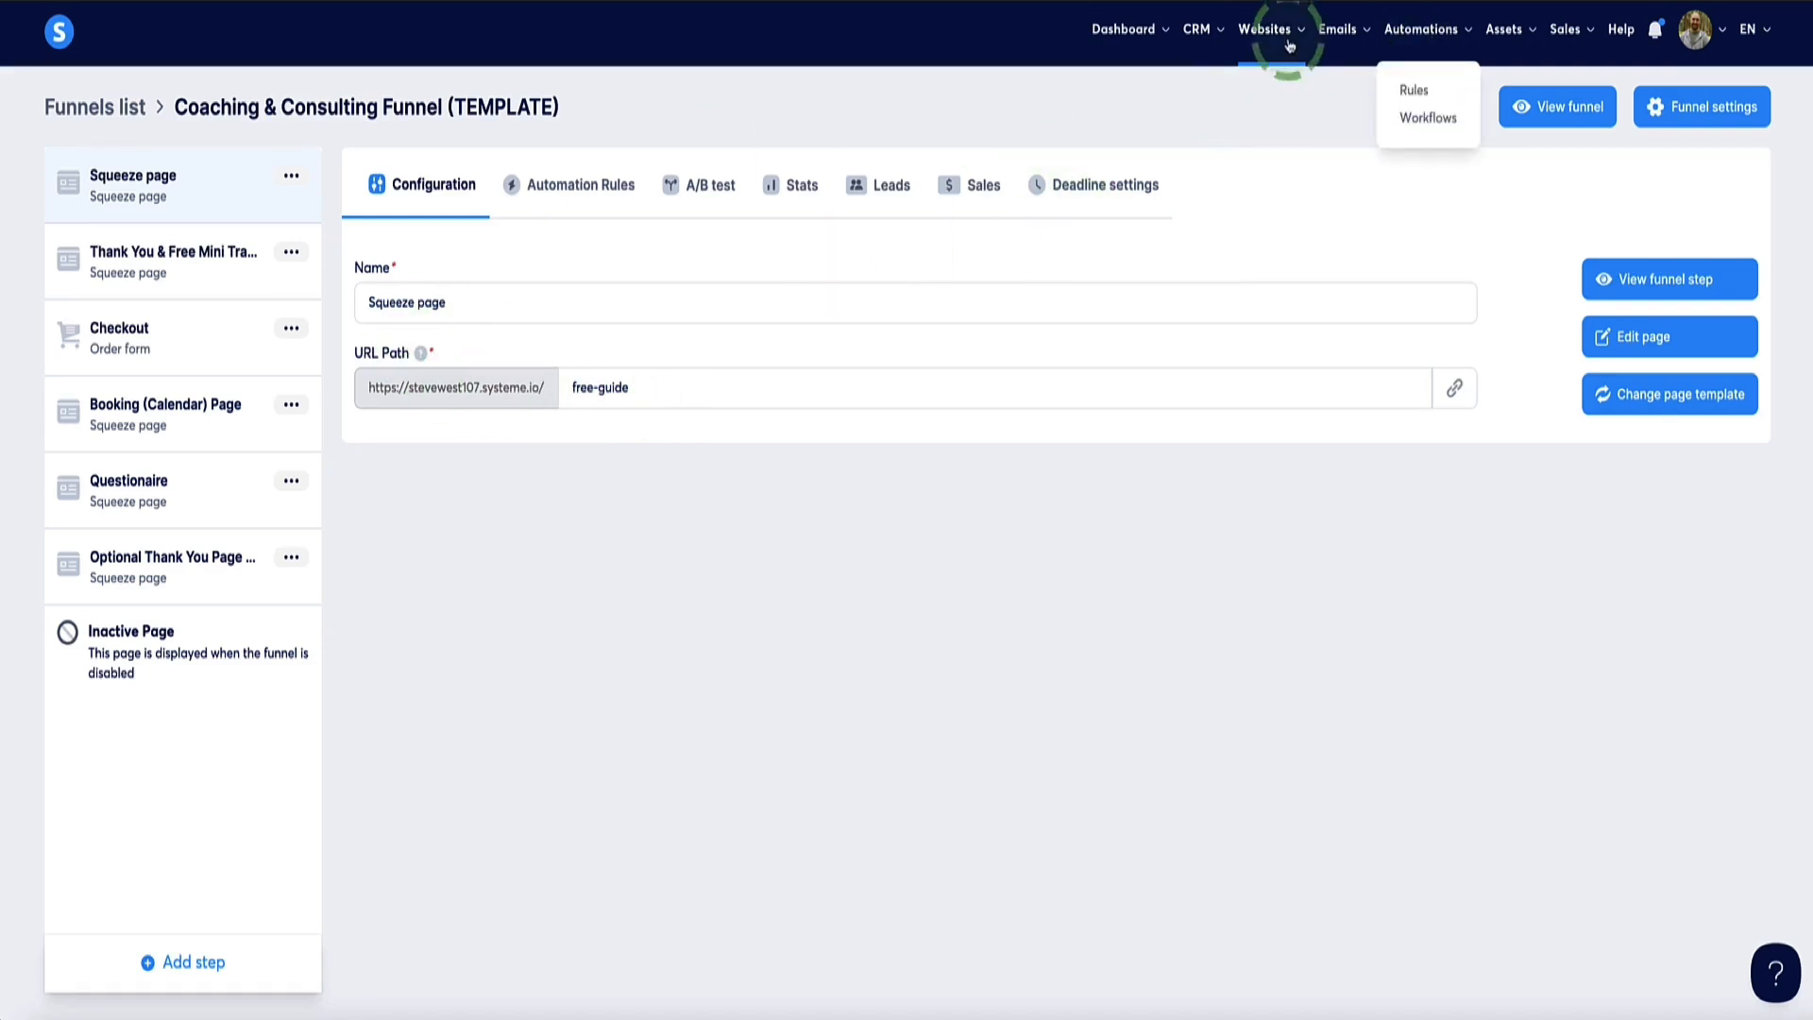
Create an email campaign named "Demo Campaign", choose the verified sender email address and save it
mouse_move(1344, 39)
left_click(1345, 119)
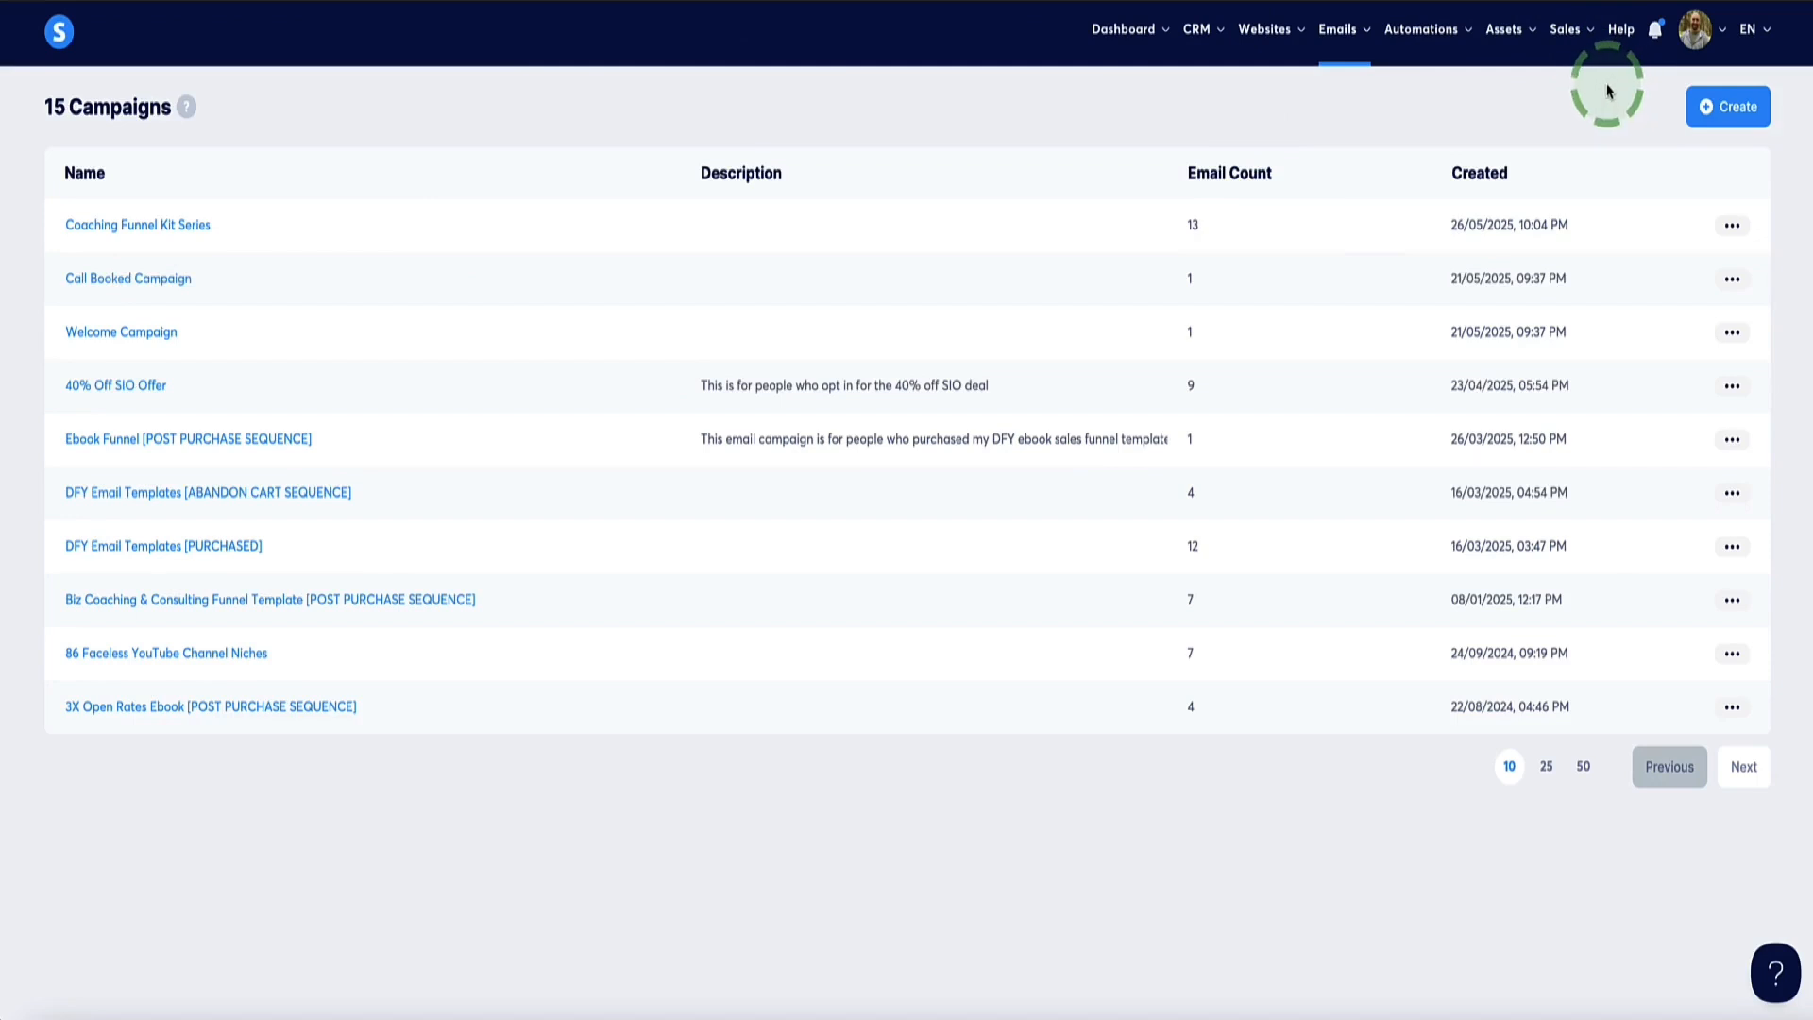
left_click(1734, 111)
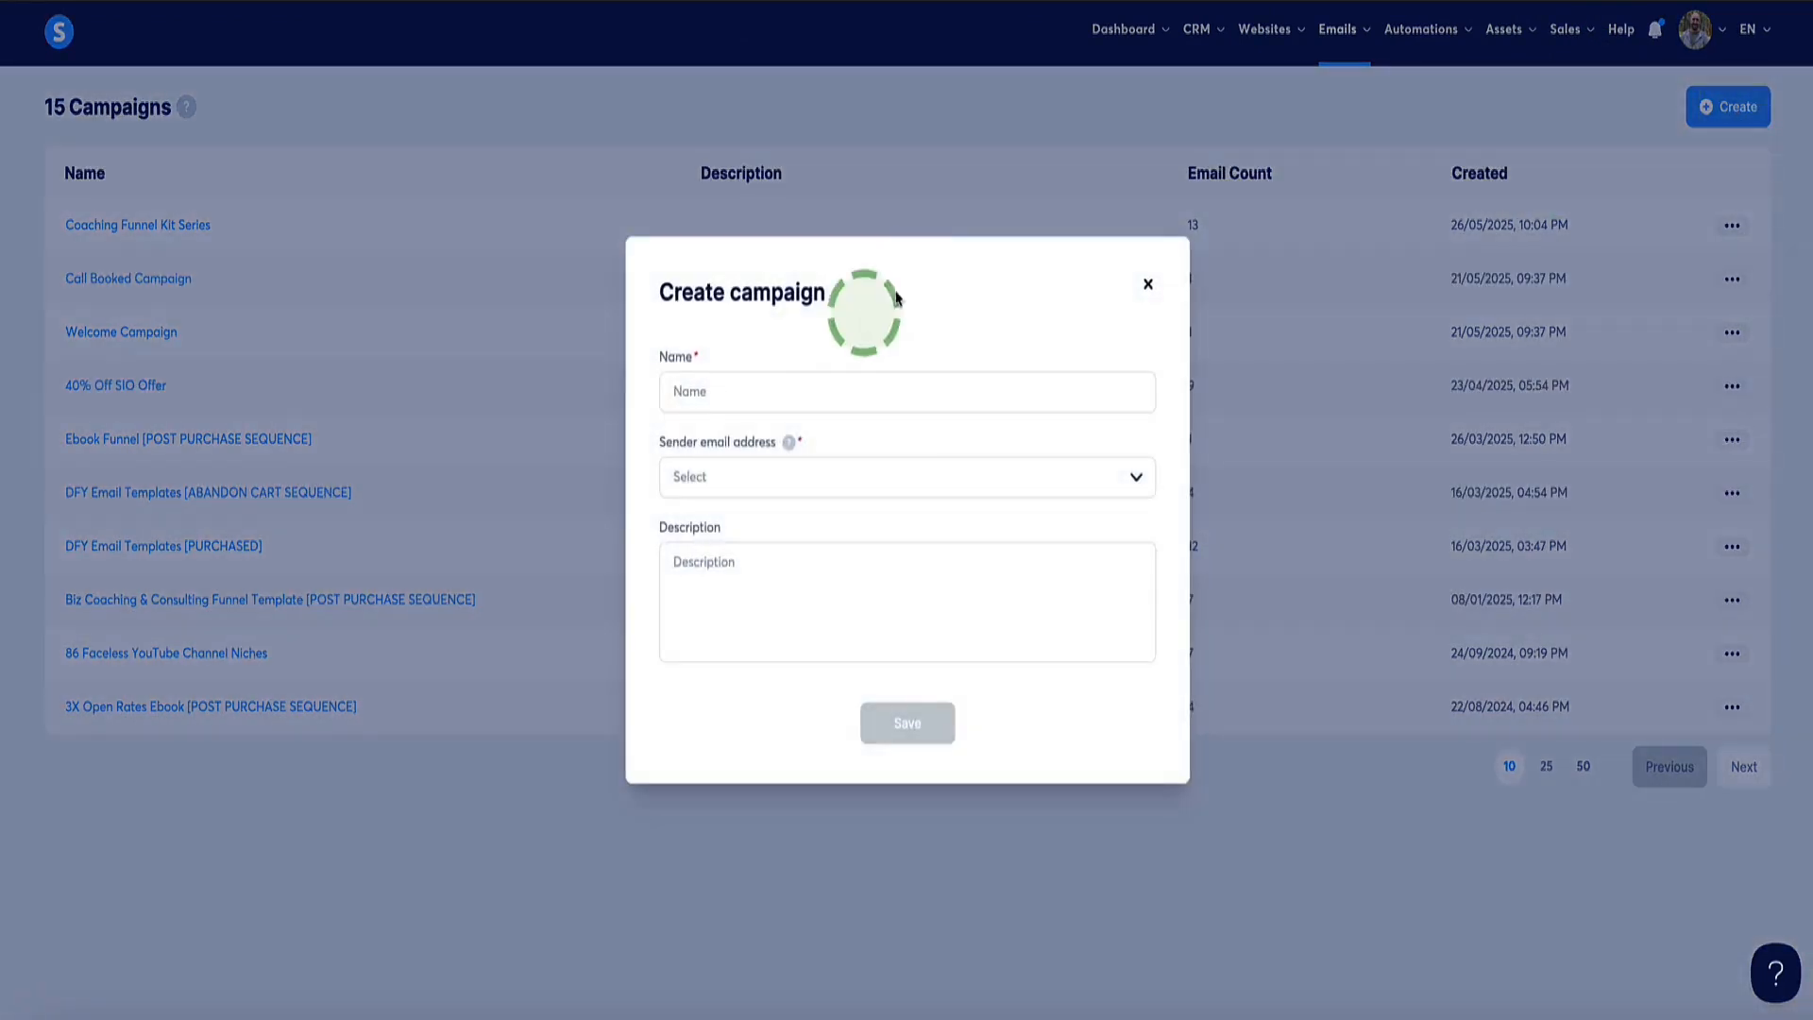
left_click(716, 387)
type("Demo Campaign")
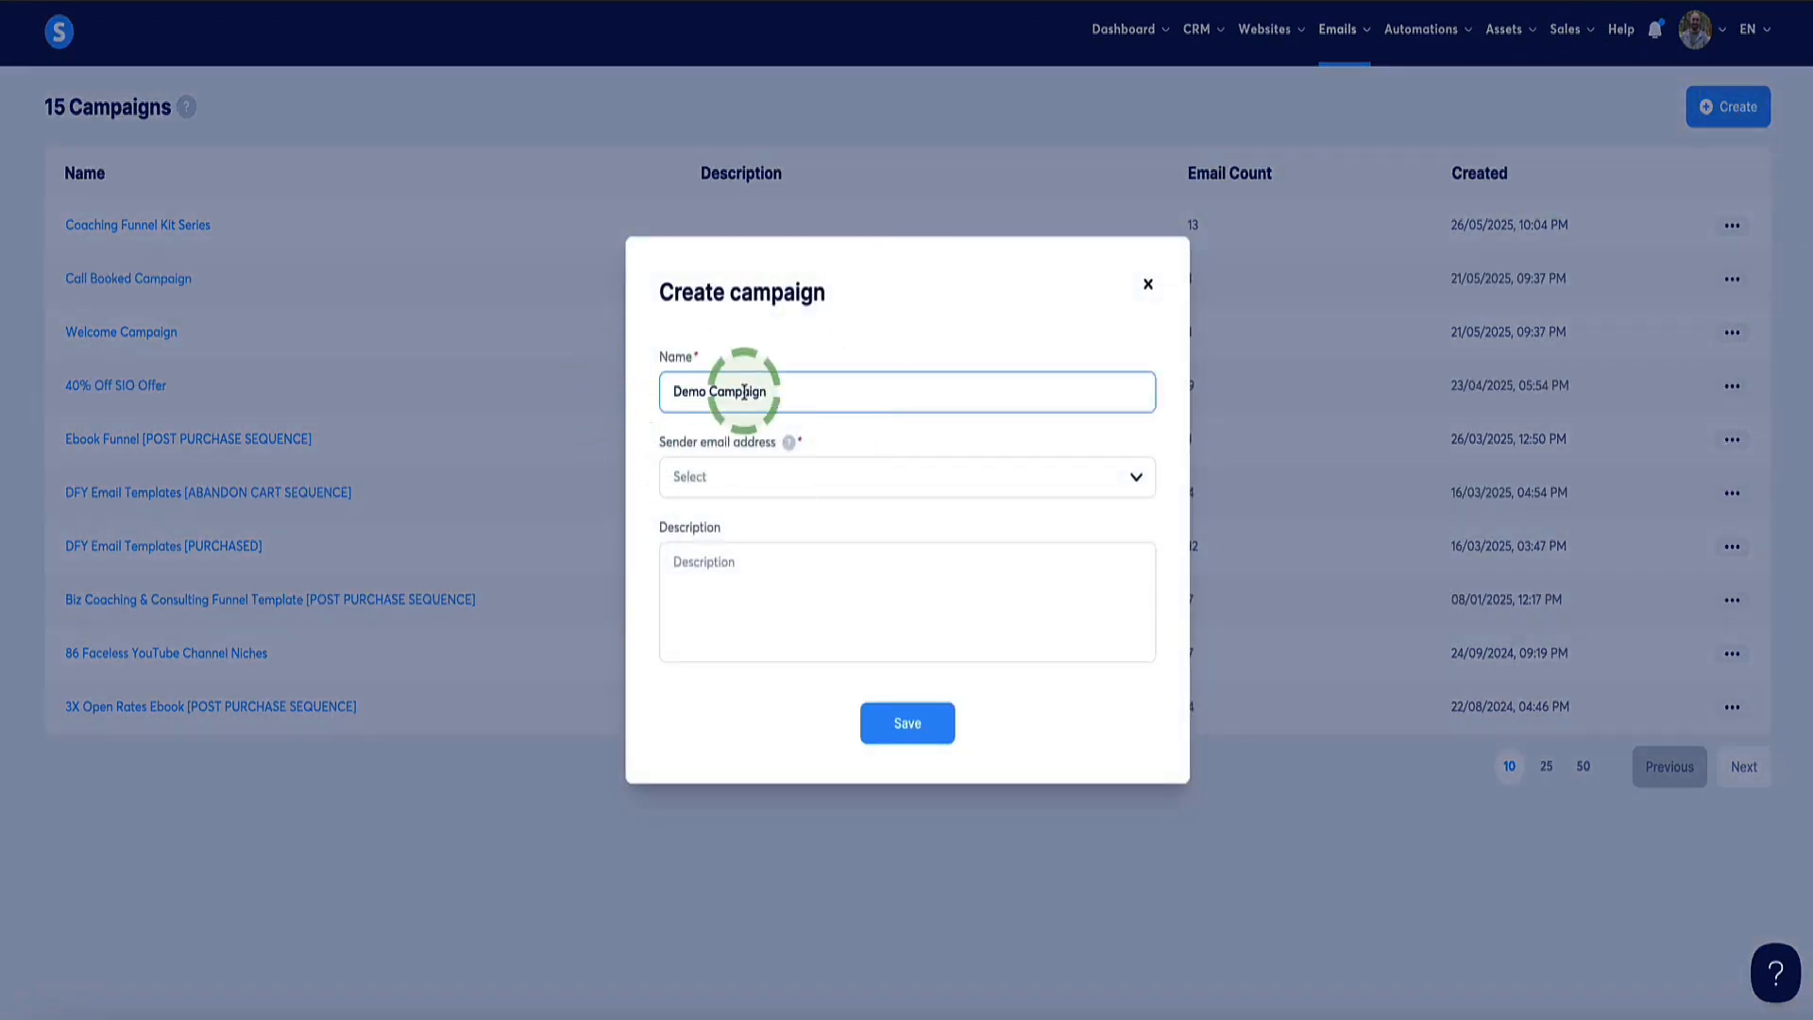
left_click_drag(778, 443, 627, 441)
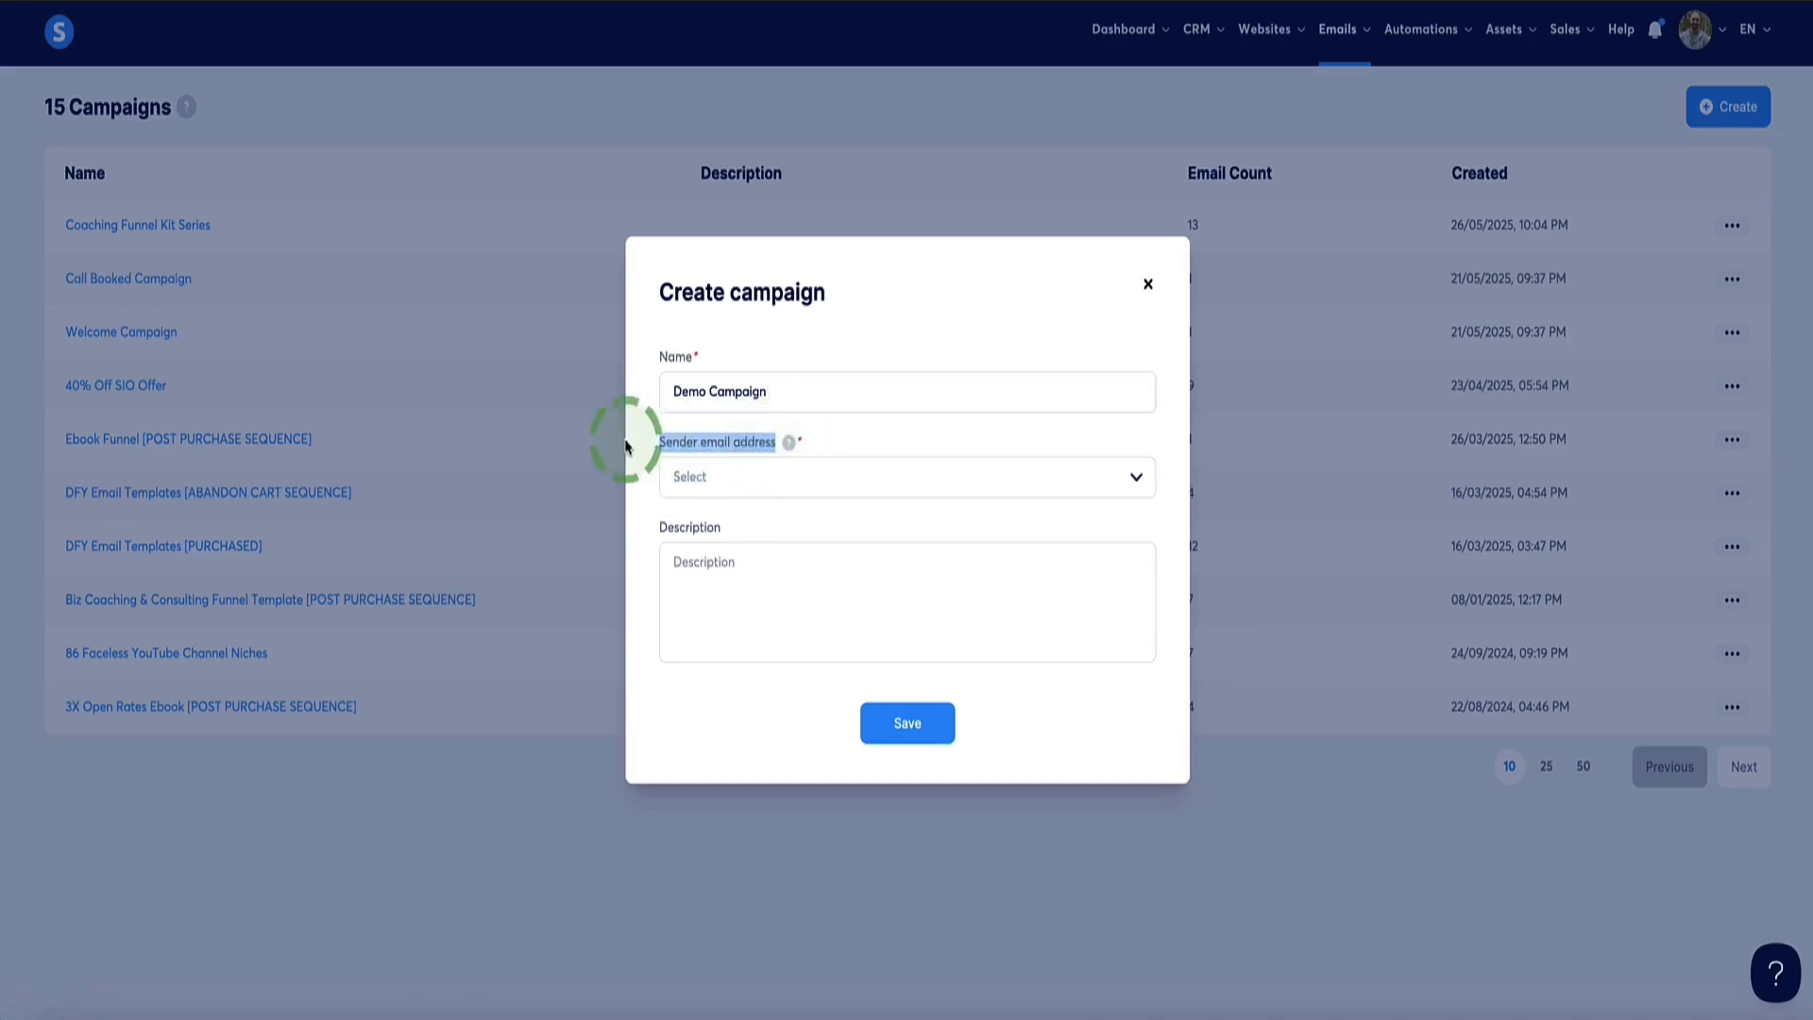
left_click(789, 443)
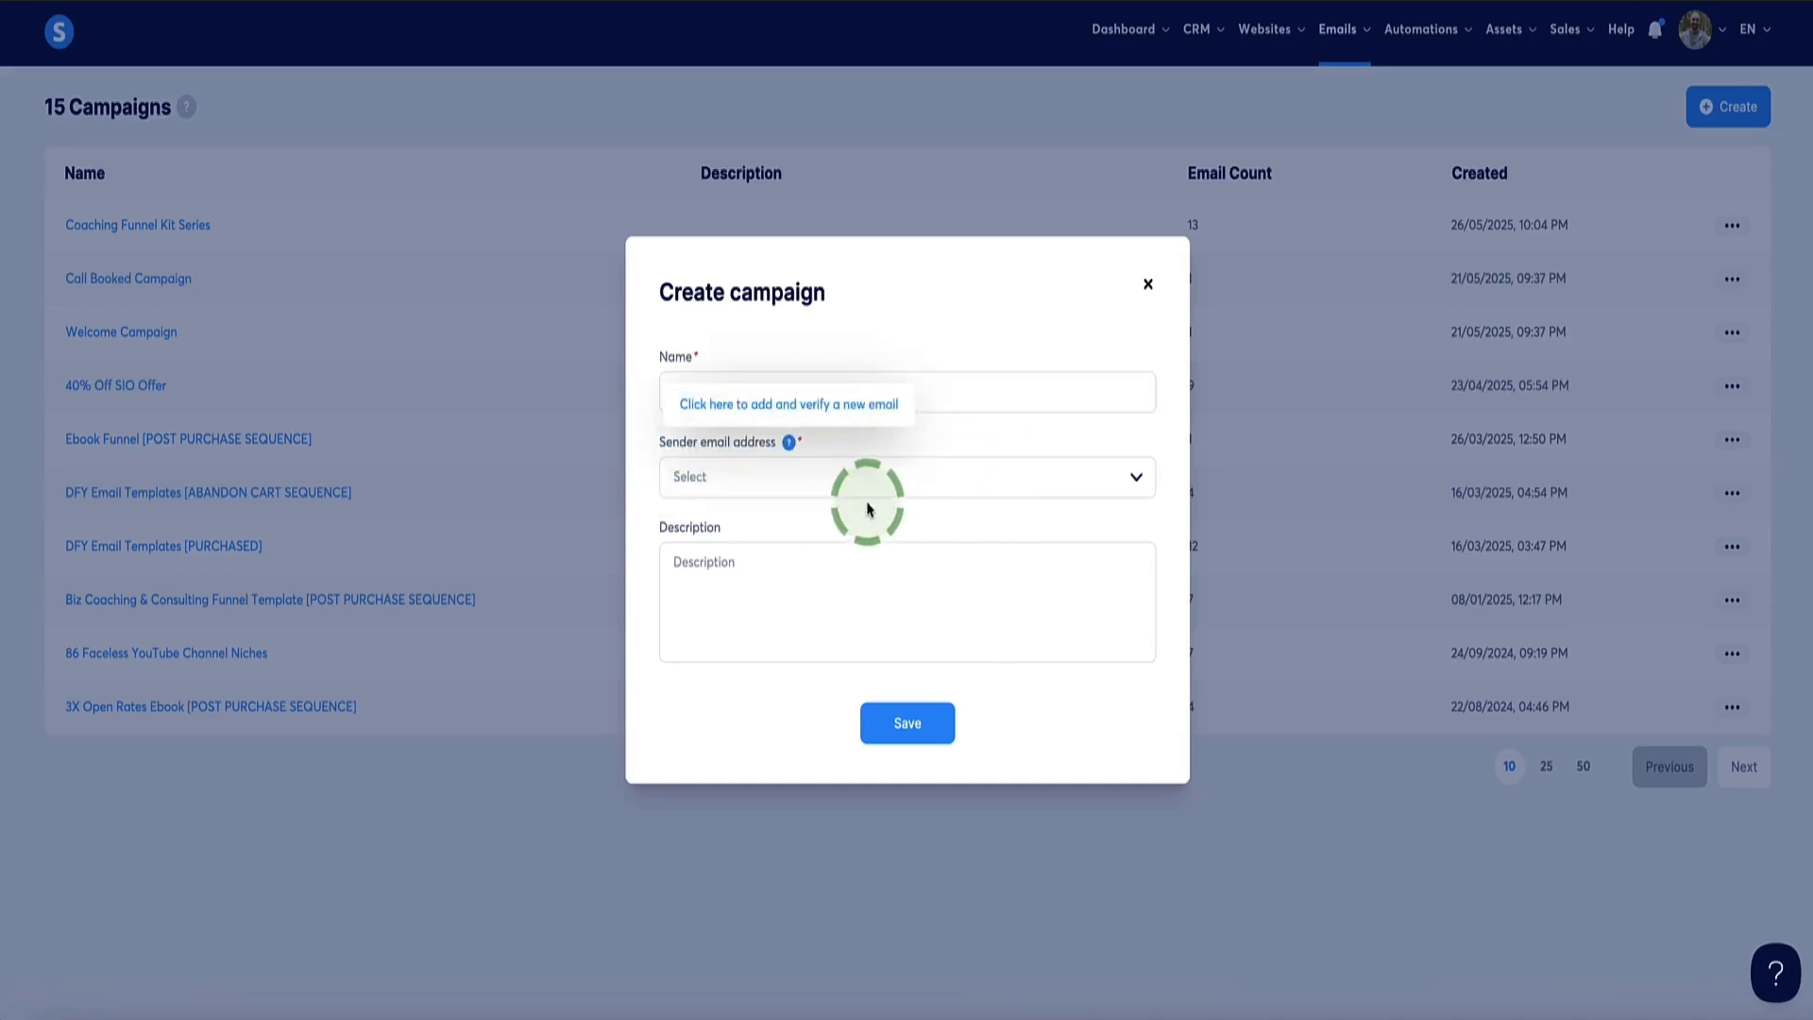
left_click(1061, 489)
left_click(770, 523)
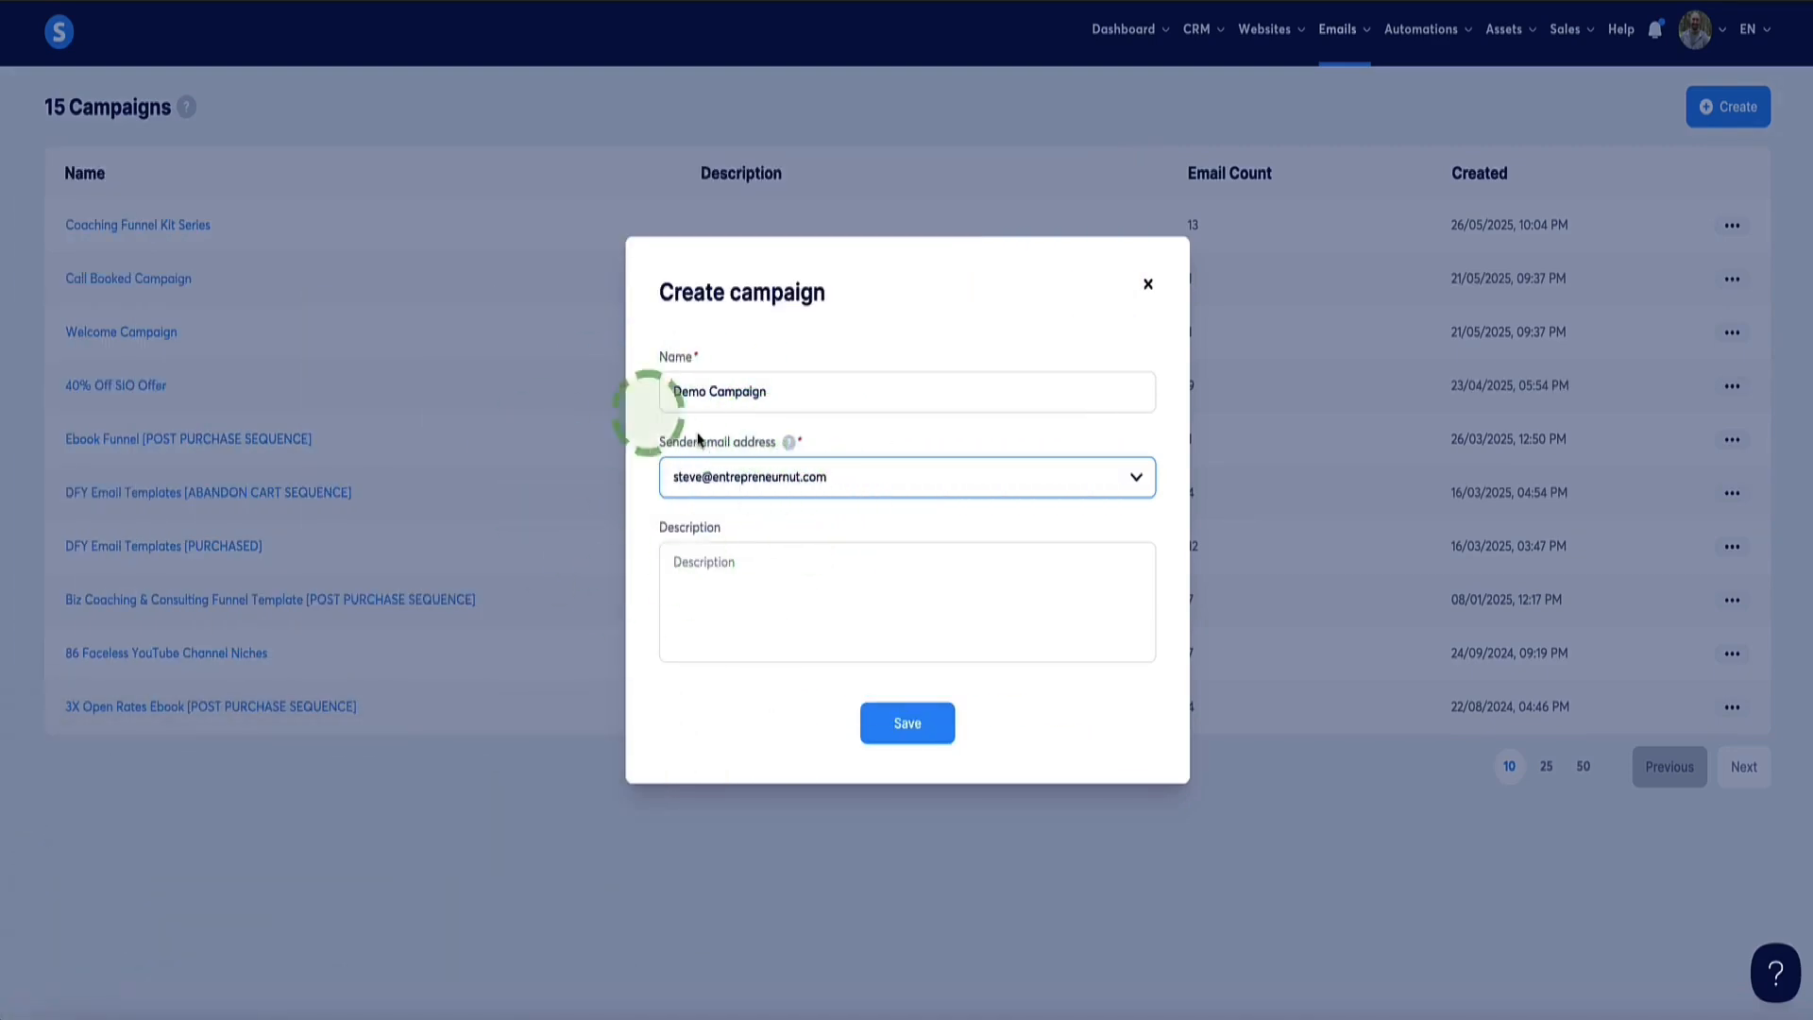
left_click(922, 720)
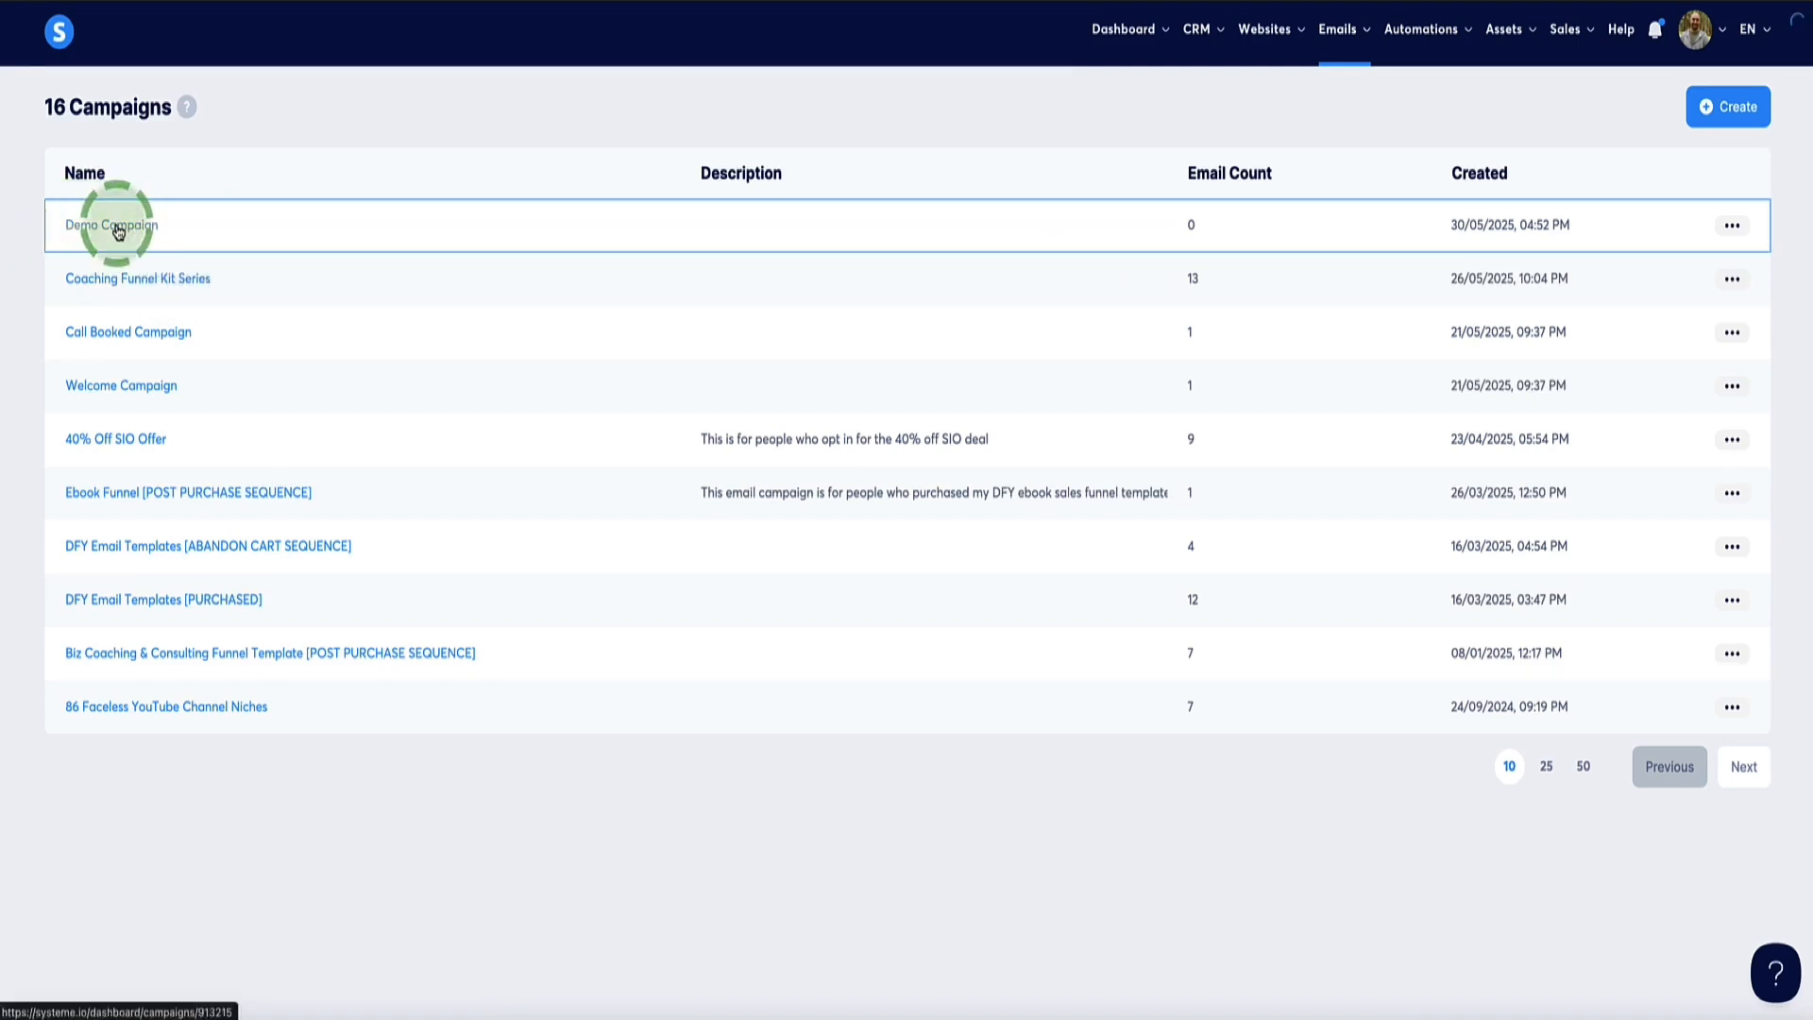
Open Demo Campaign and create its first email step with the subject "Welcome - here's your free gift"
left_click(111, 225)
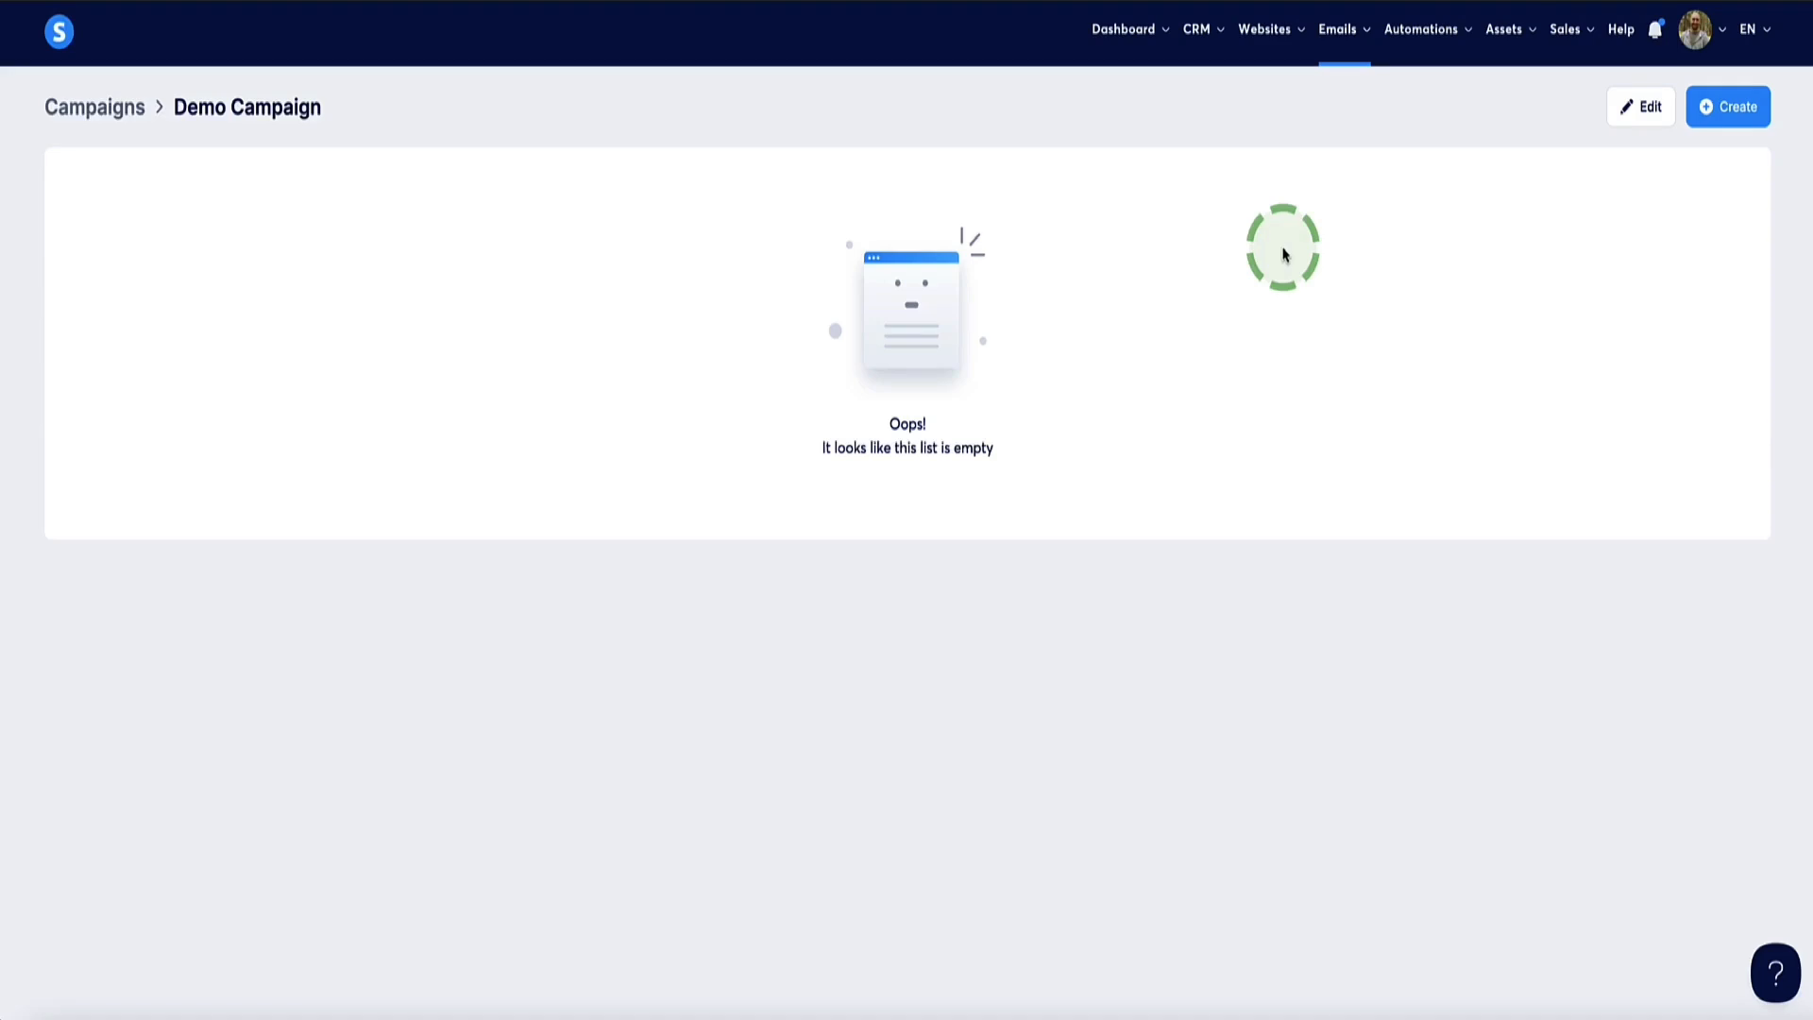
left_click(1730, 115)
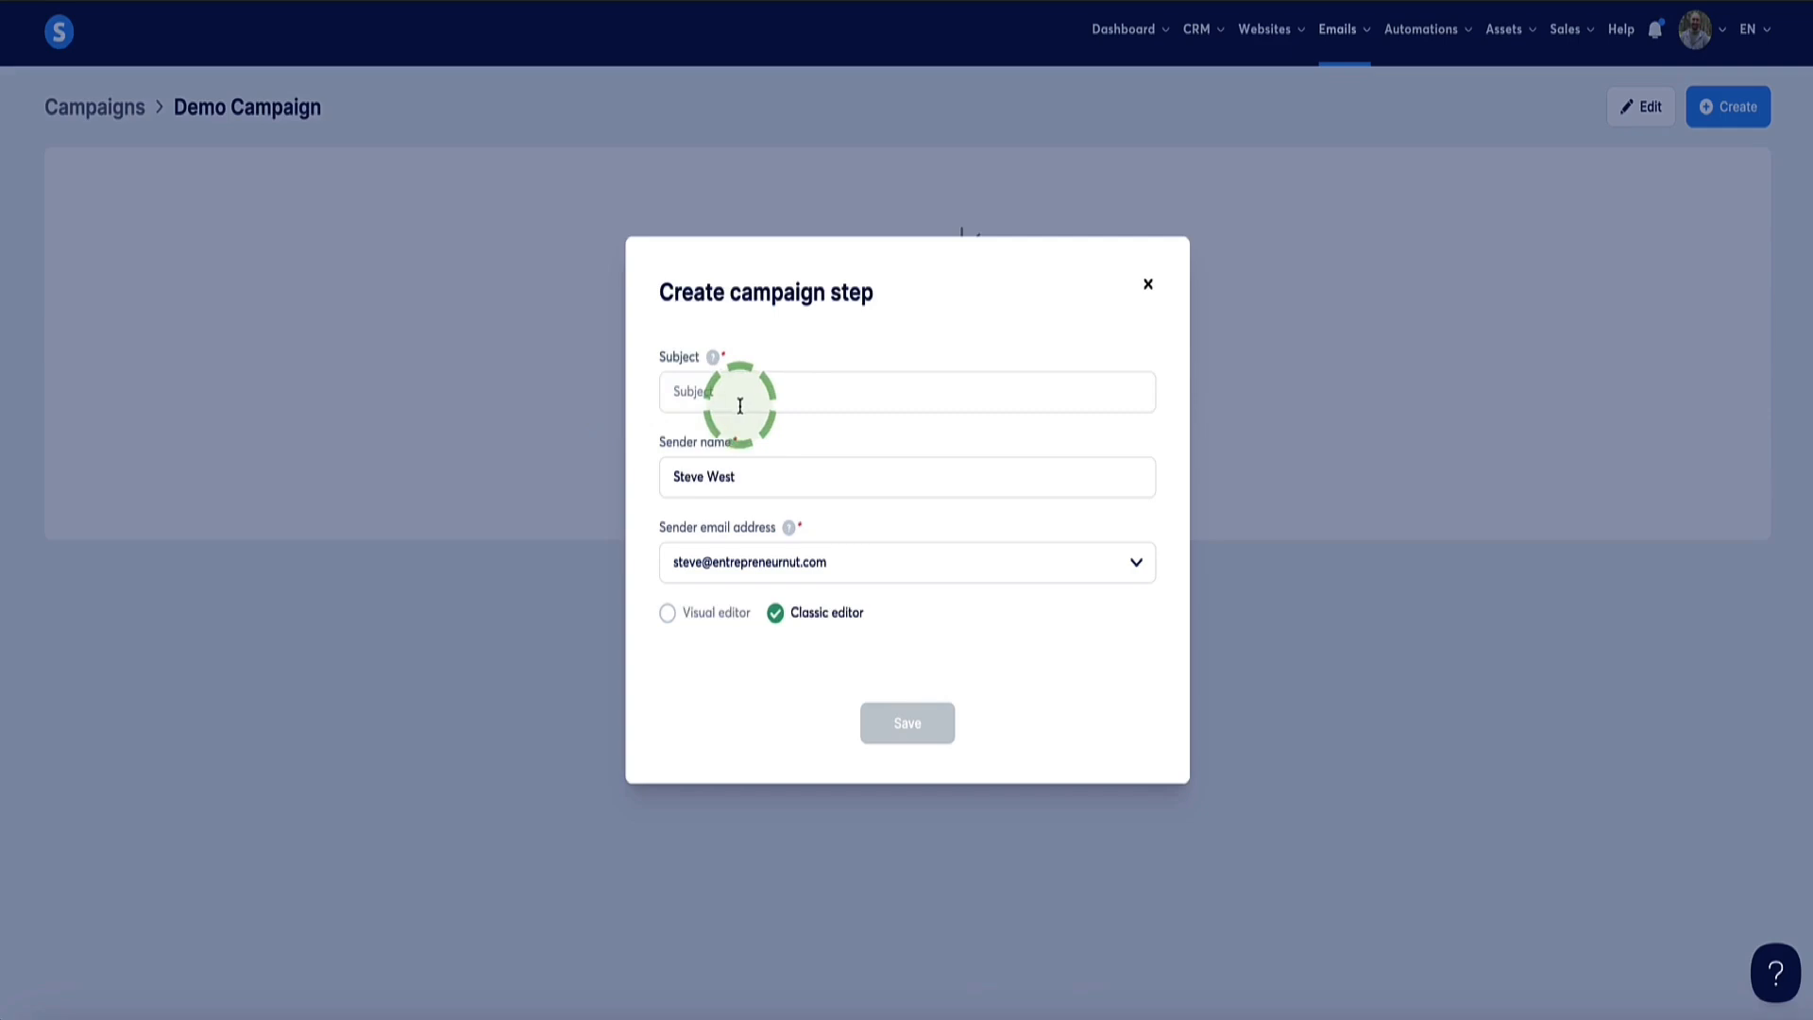
left_click(746, 395)
type("Welcome - here's your free gift")
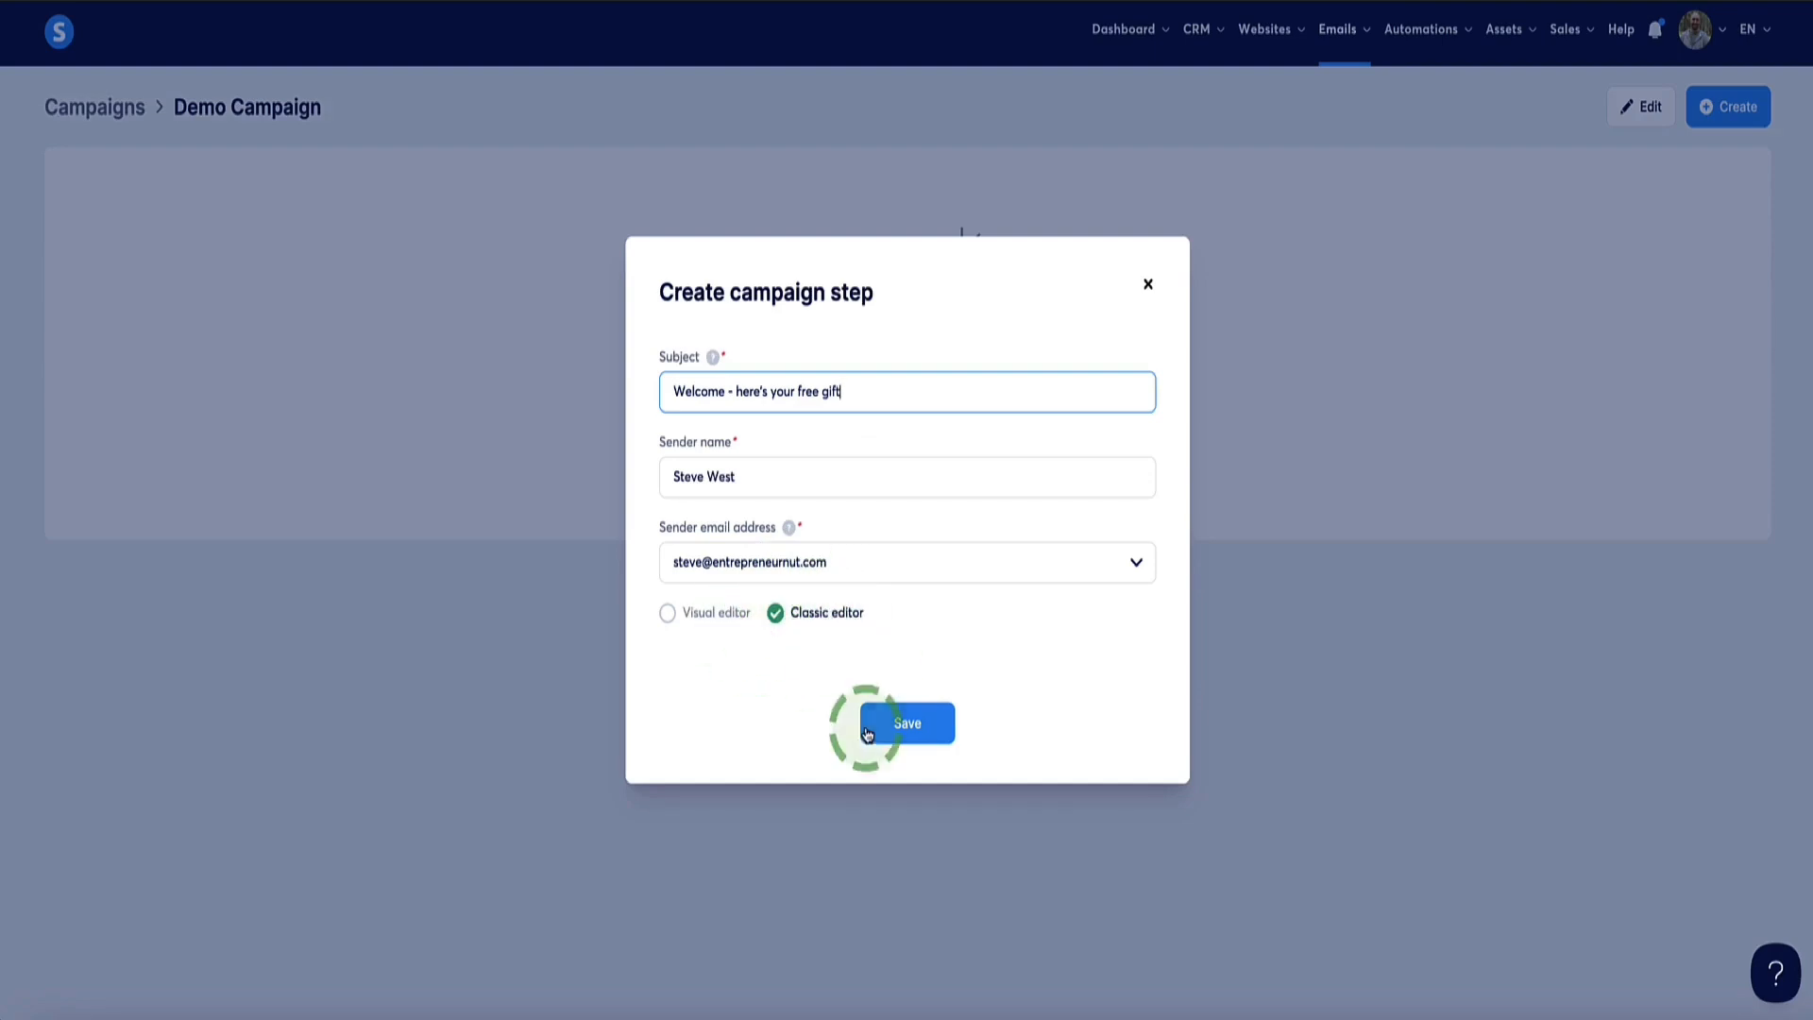
left_click(908, 724)
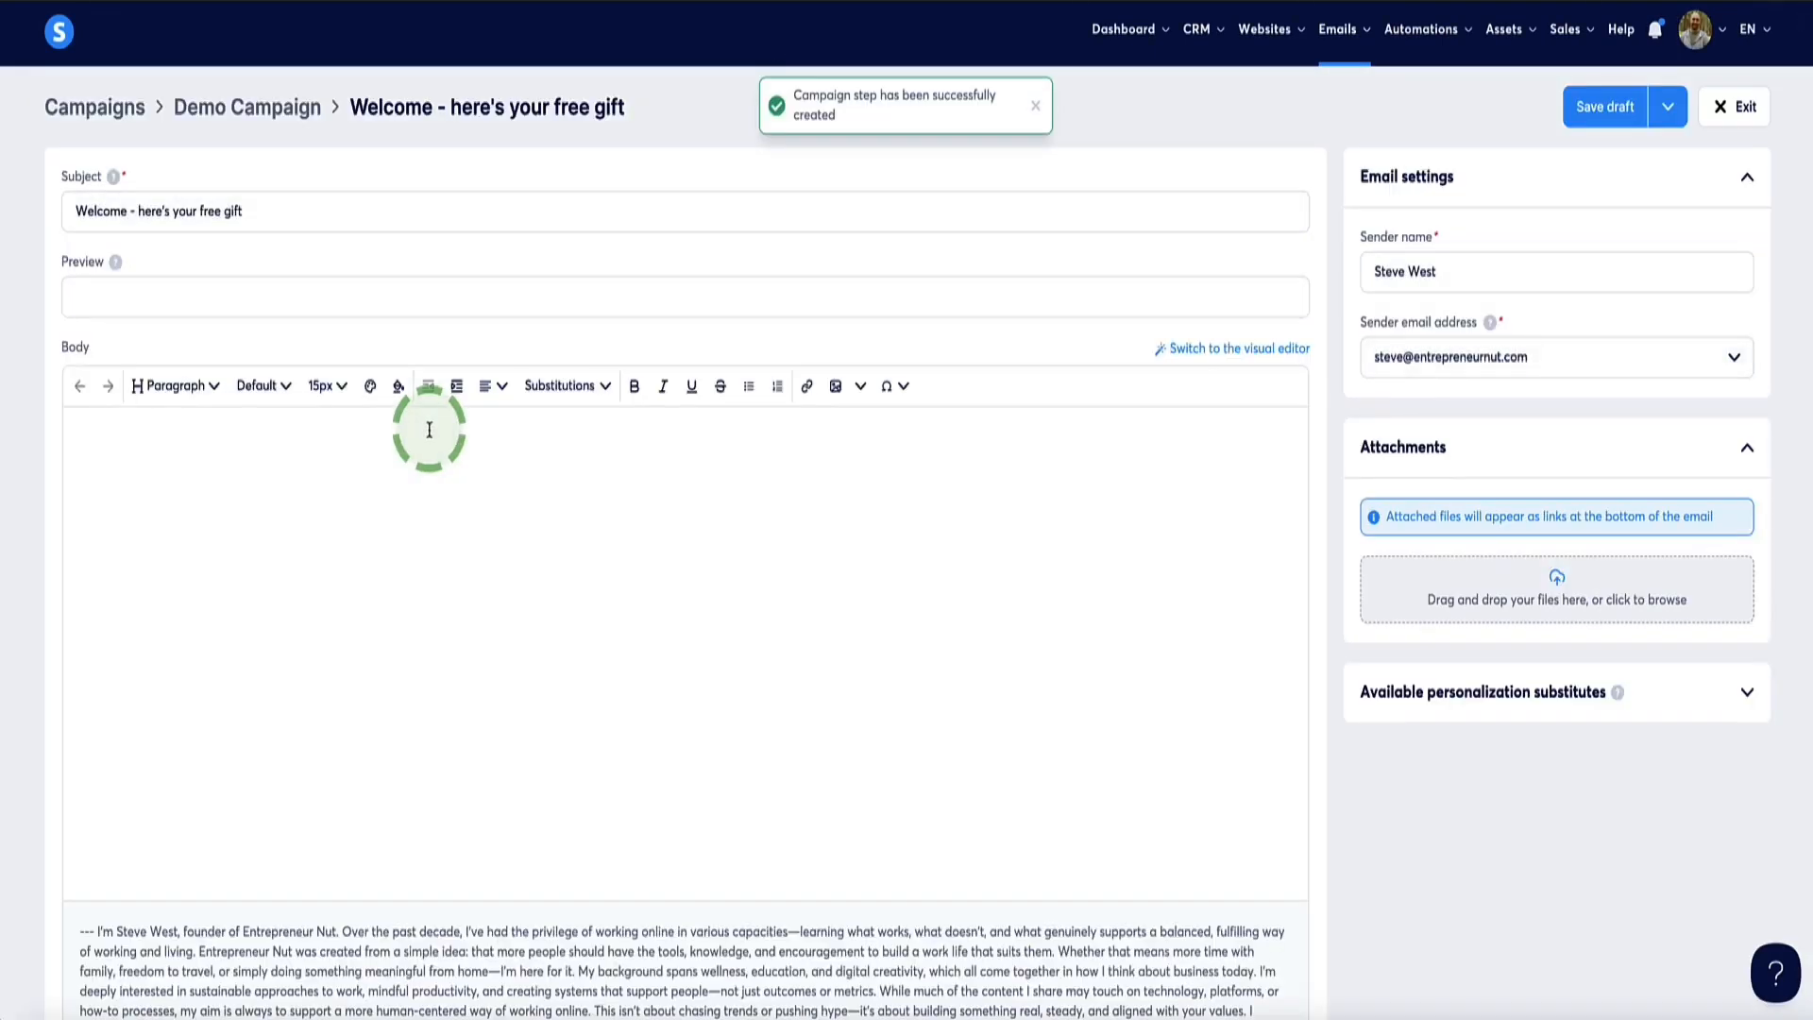
Write the email body with the greeting "Hey {first_name},", the line "Here's your free gift right here" and a "Cheers," sign-off with the sender's first name
scroll(354, 467, "down", 4)
scroll(357, 466, "up", 4)
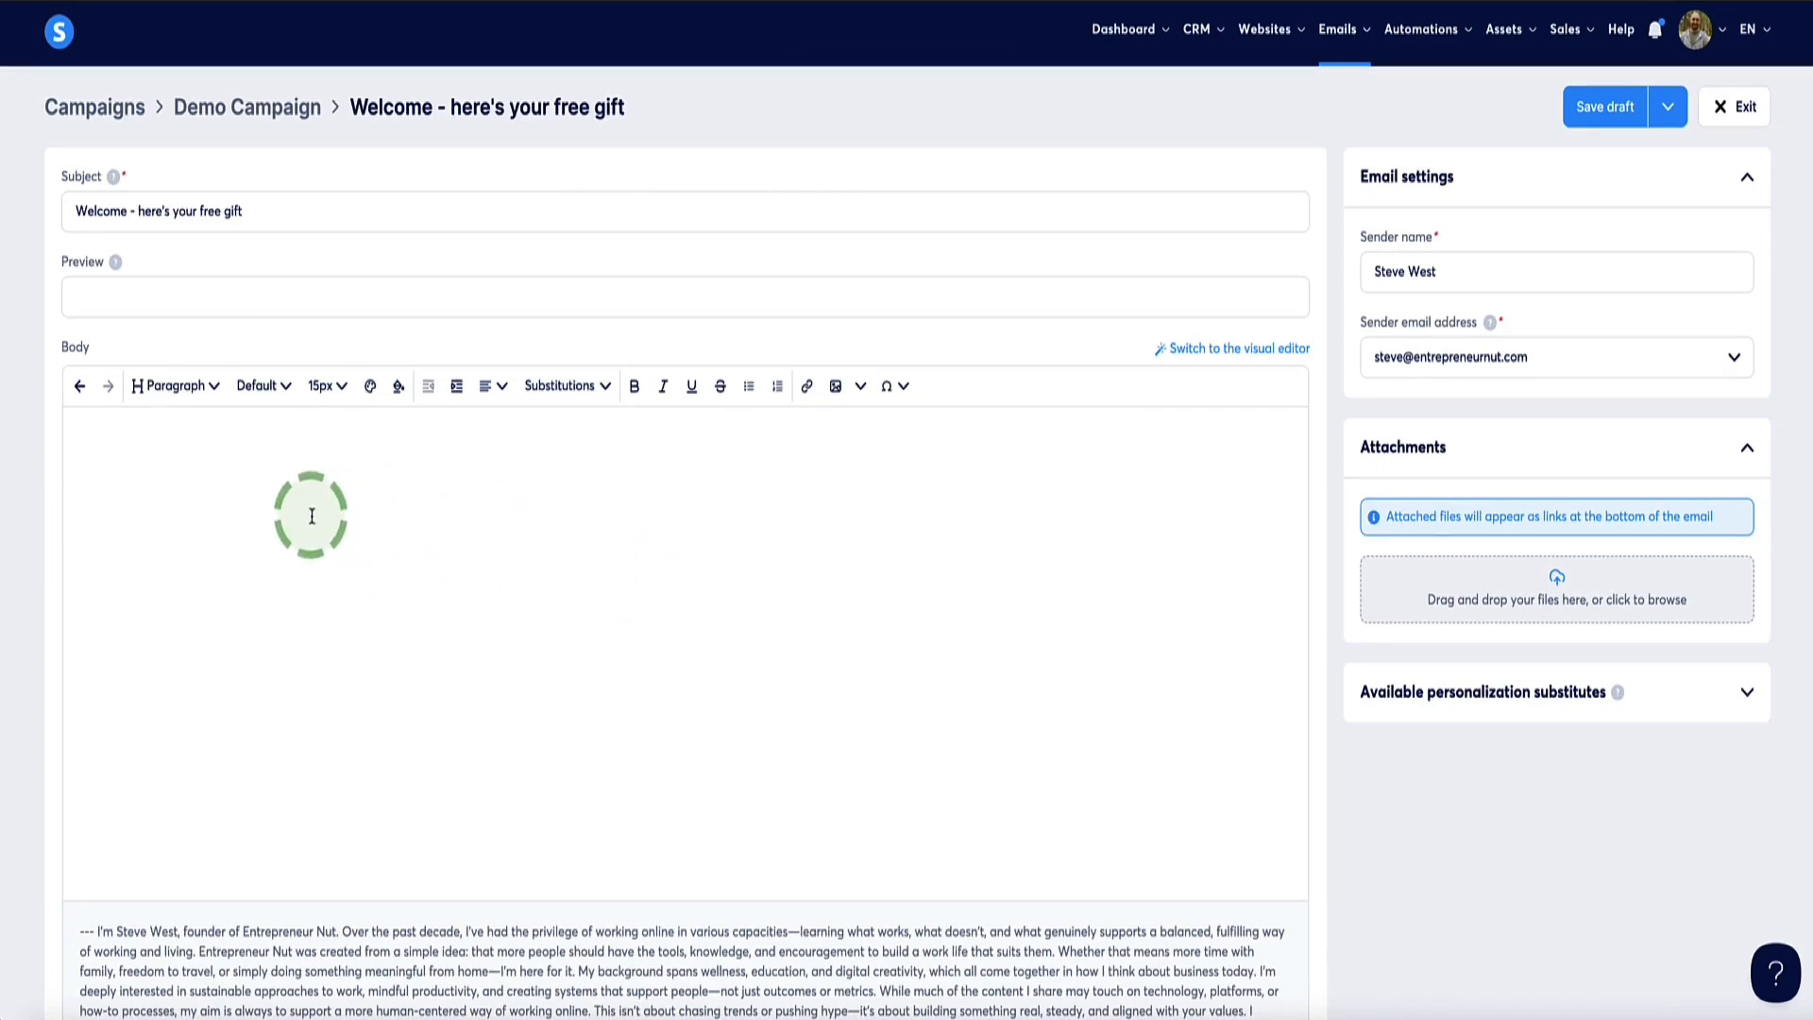
left_click(377, 533)
scroll(406, 501, "down", 2)
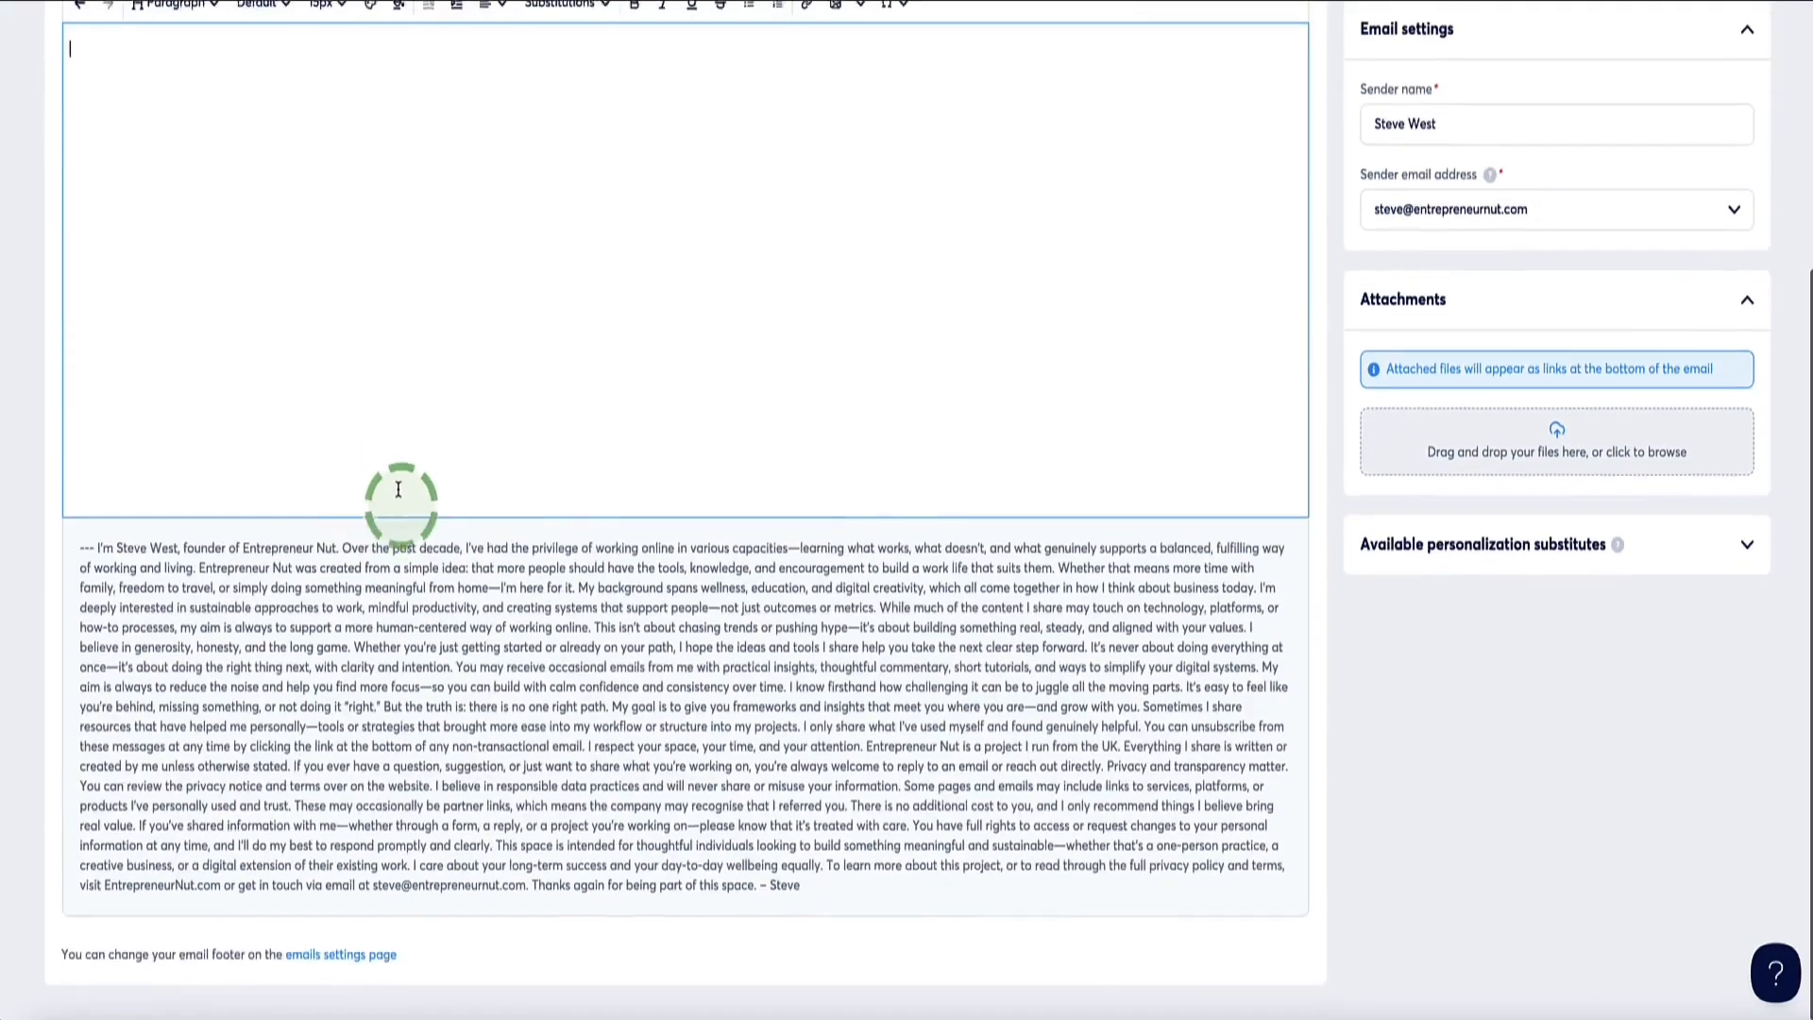
scroll(406, 472, "up", 4)
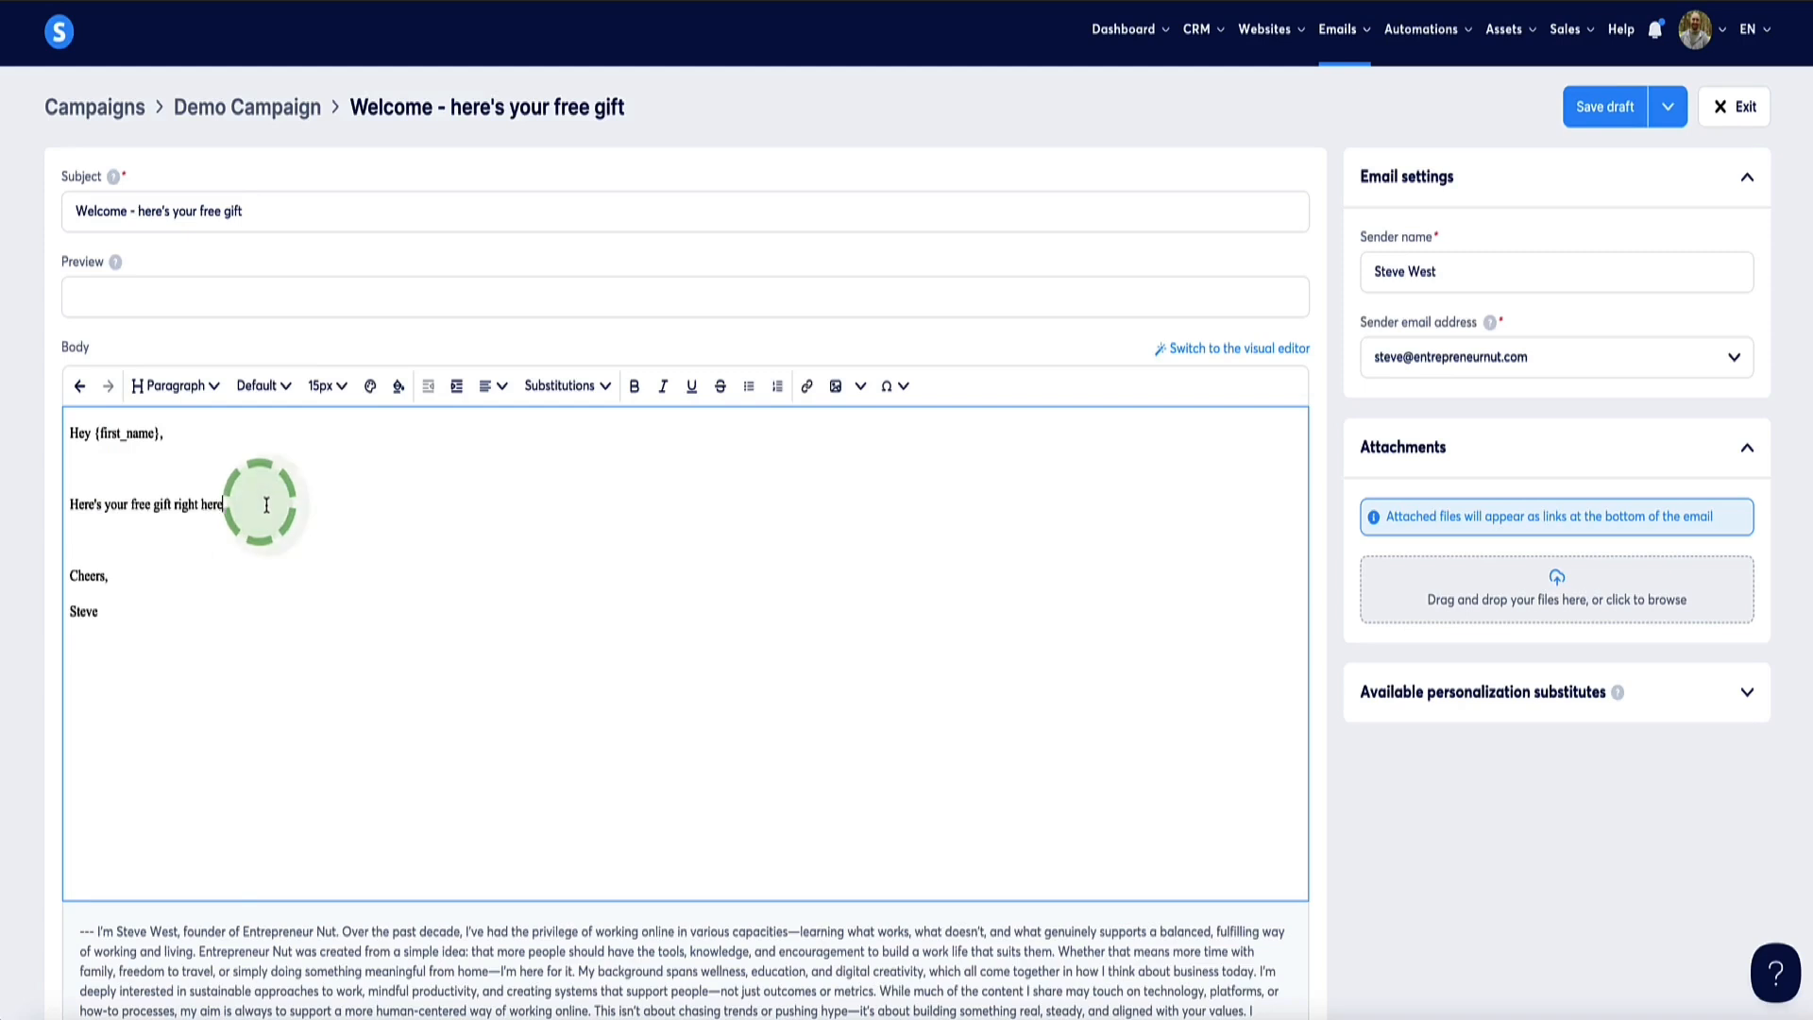
Switch to Google Drive and copy the link of the ebook PDF in the AI Ebook Demo folder
left_click_drag(260, 505, 58, 501)
left_click_drag(235, 513, 67, 505)
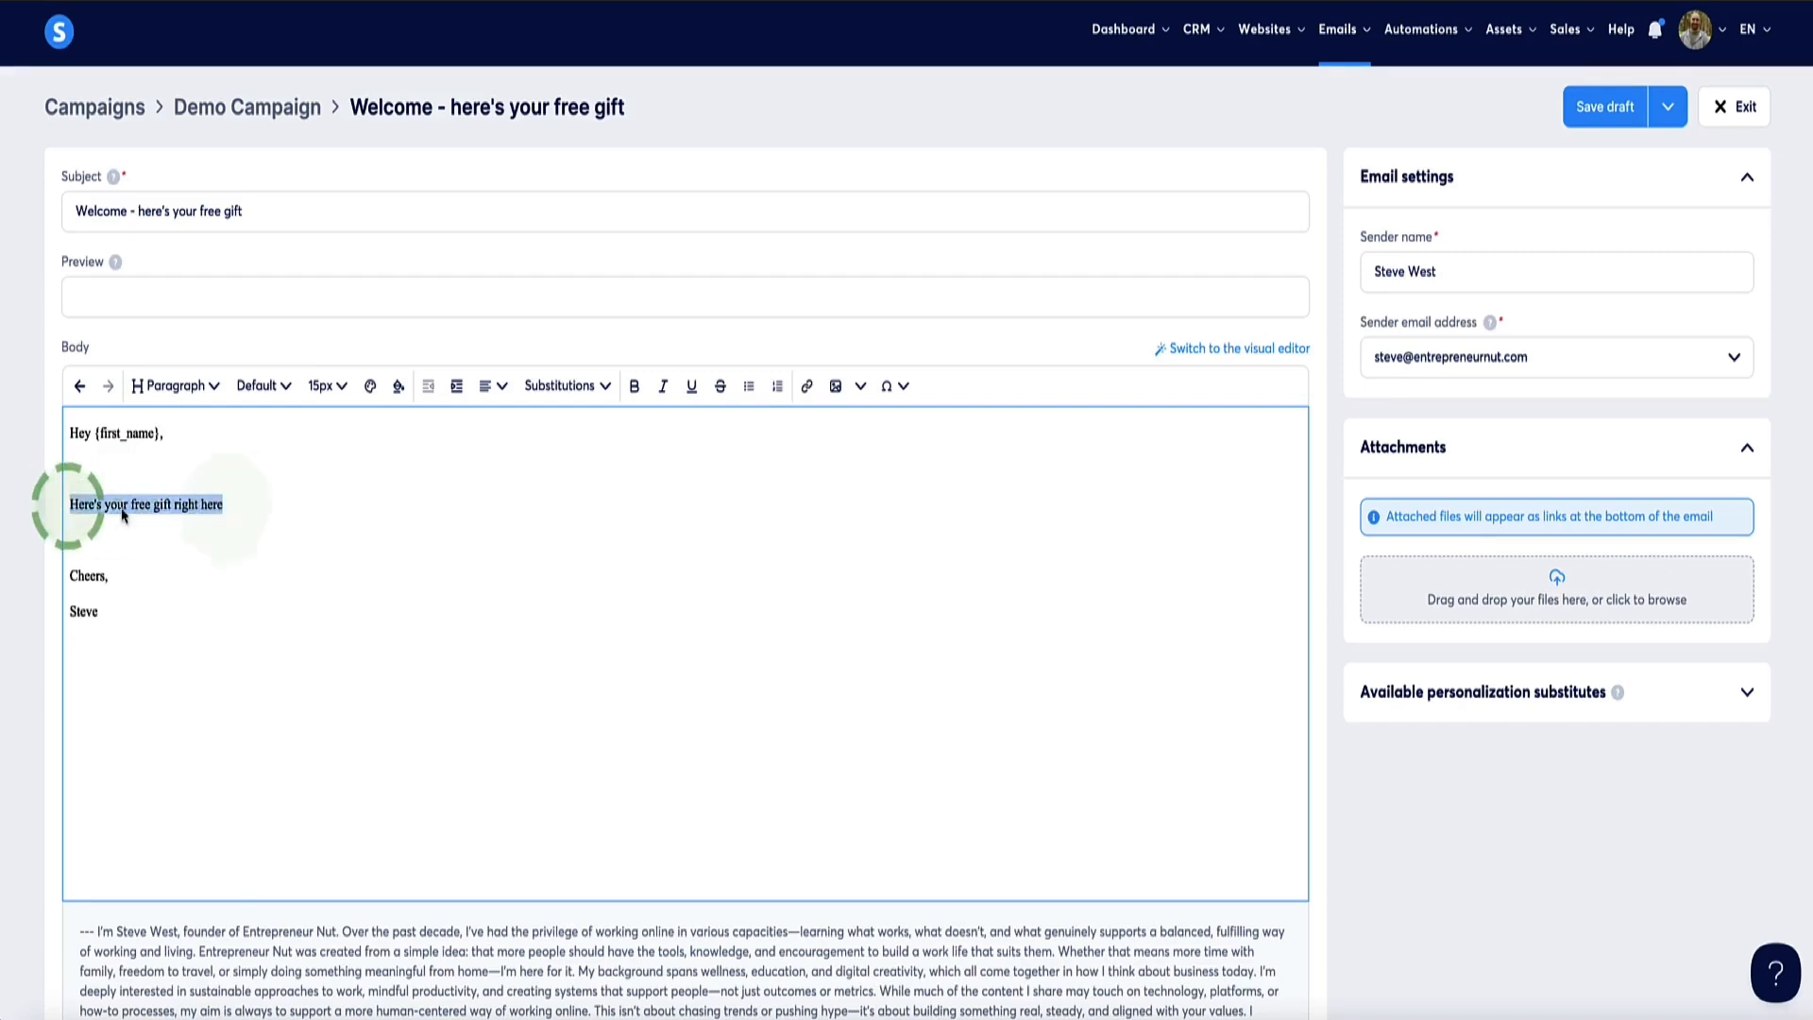
left_click(255, 563)
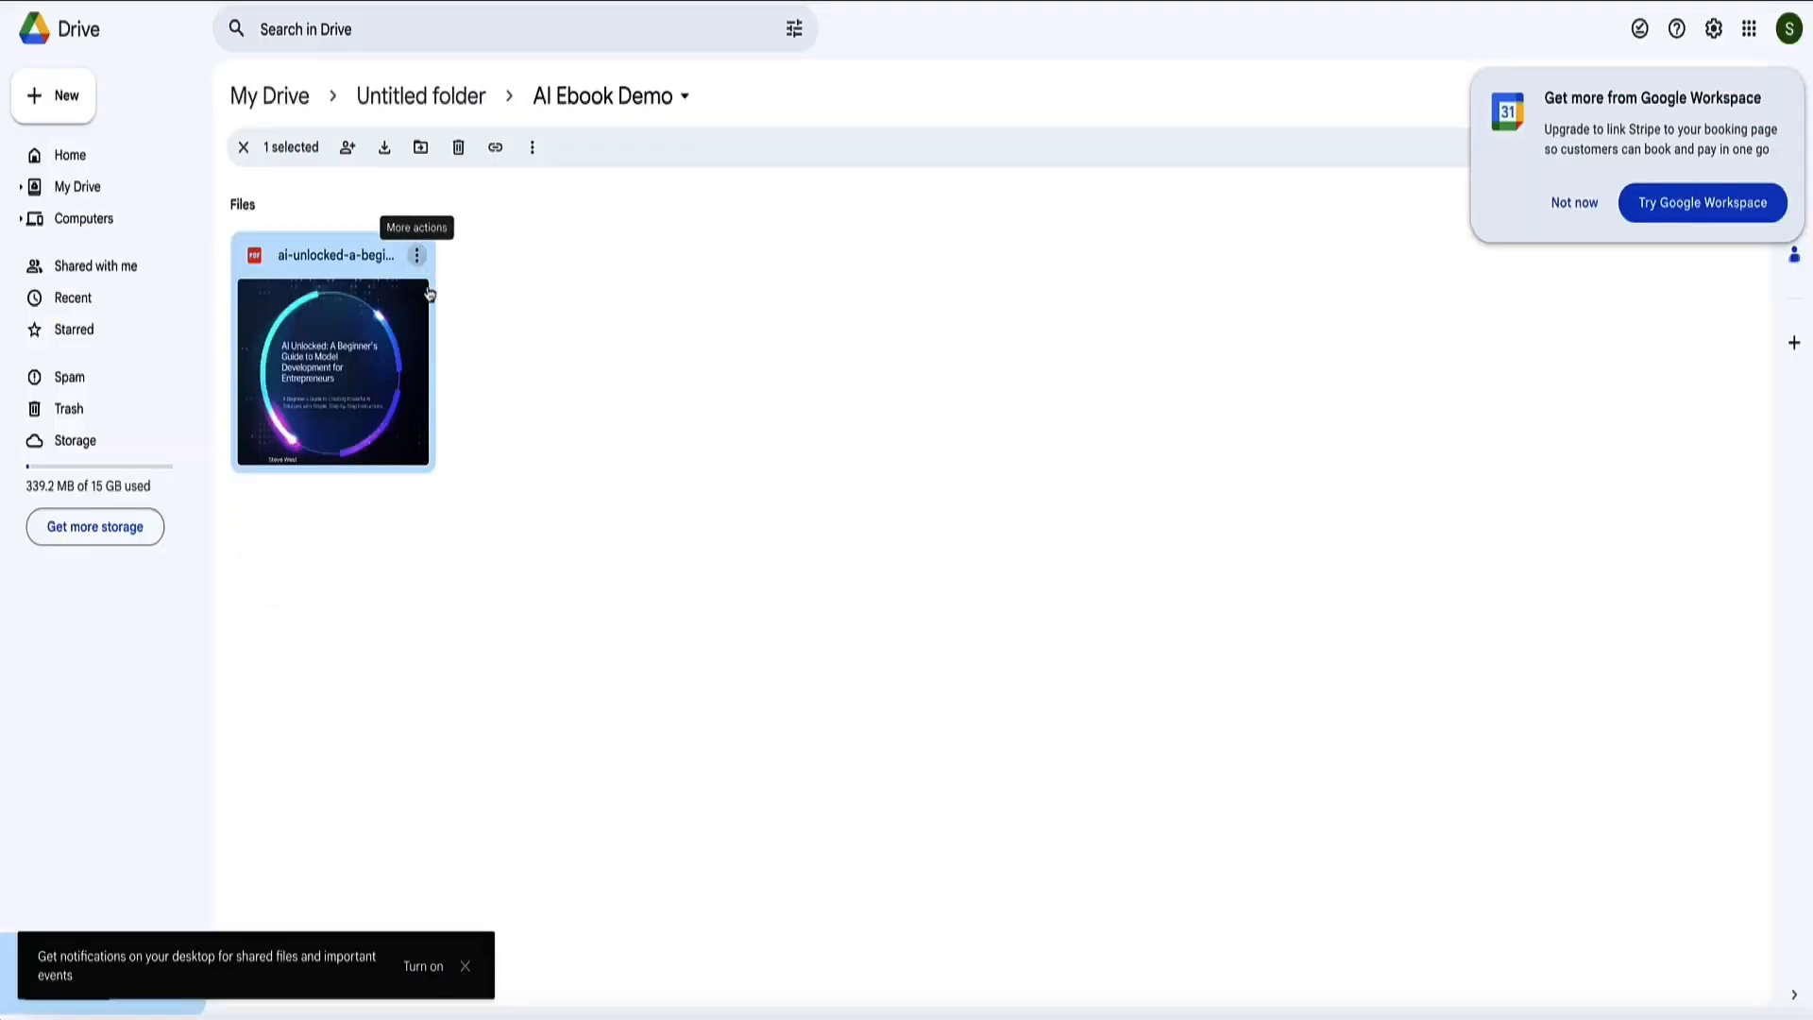
left_click(416, 255)
key("ctrl+c")
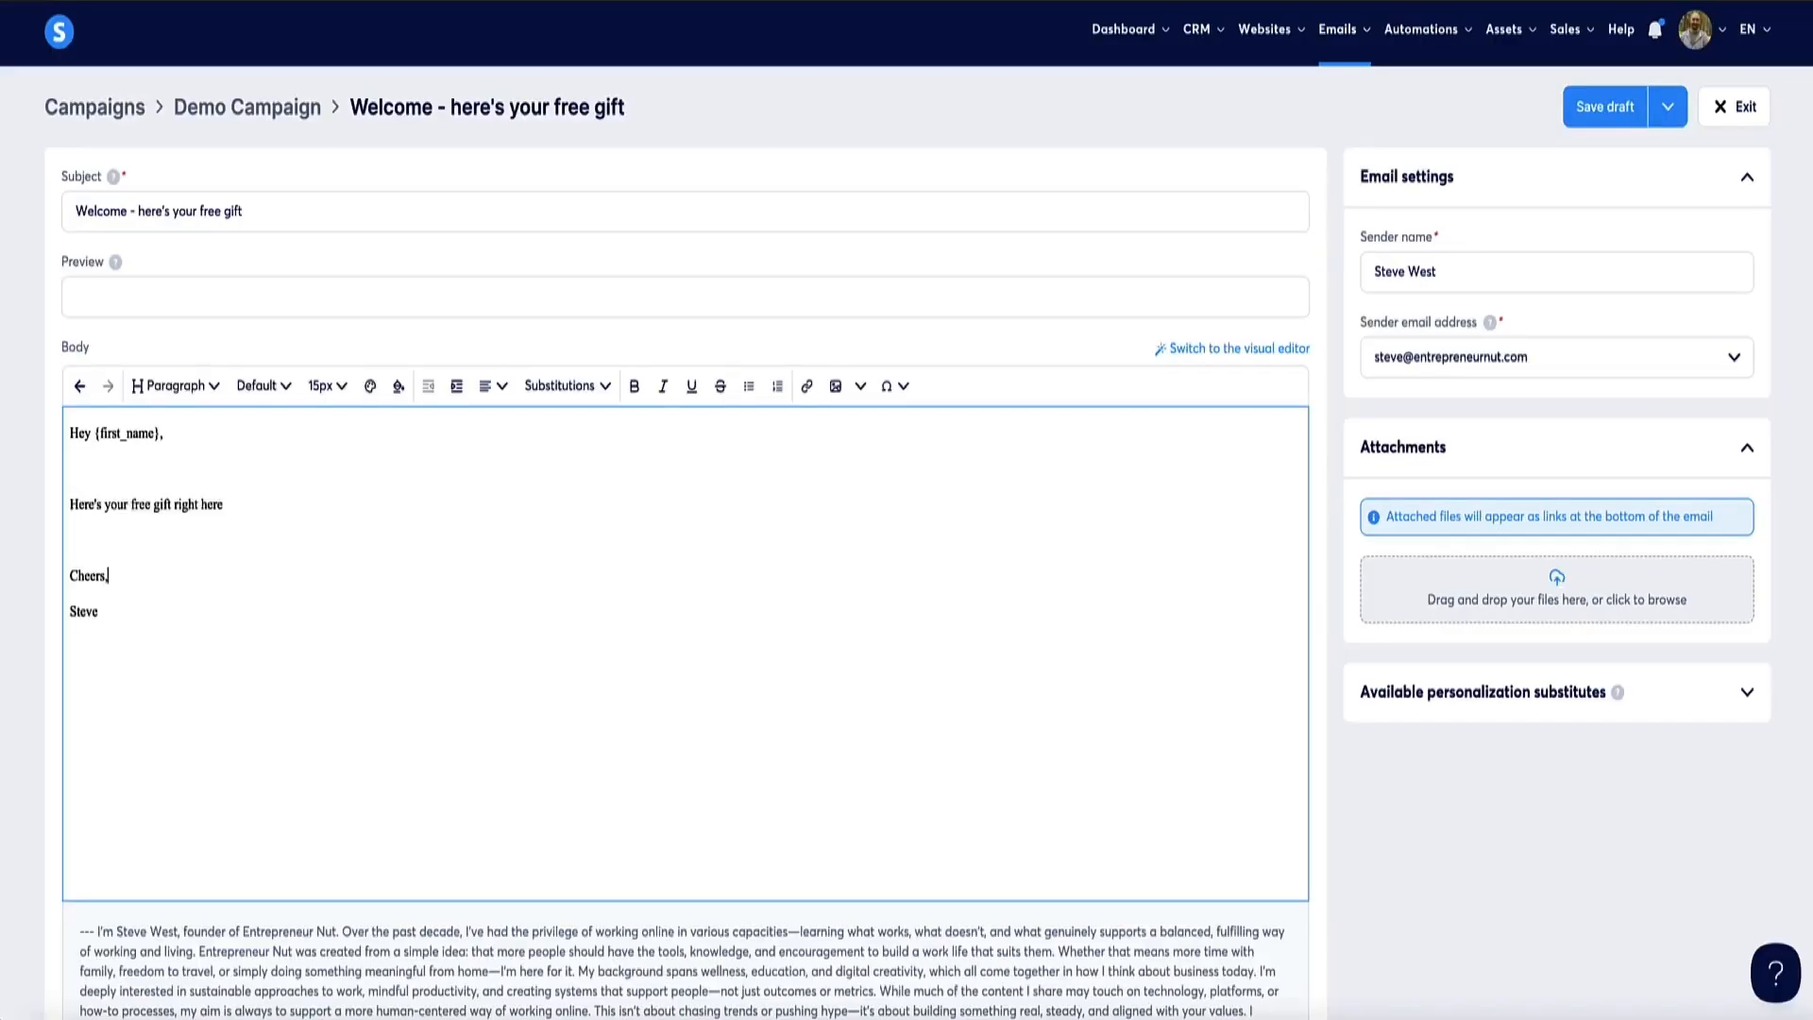
Back in the systeme.io email, link the line "Here's your free gift right here" to the copied Google Drive URL
left_click(161, 513)
left_click_drag(231, 504, 48, 501)
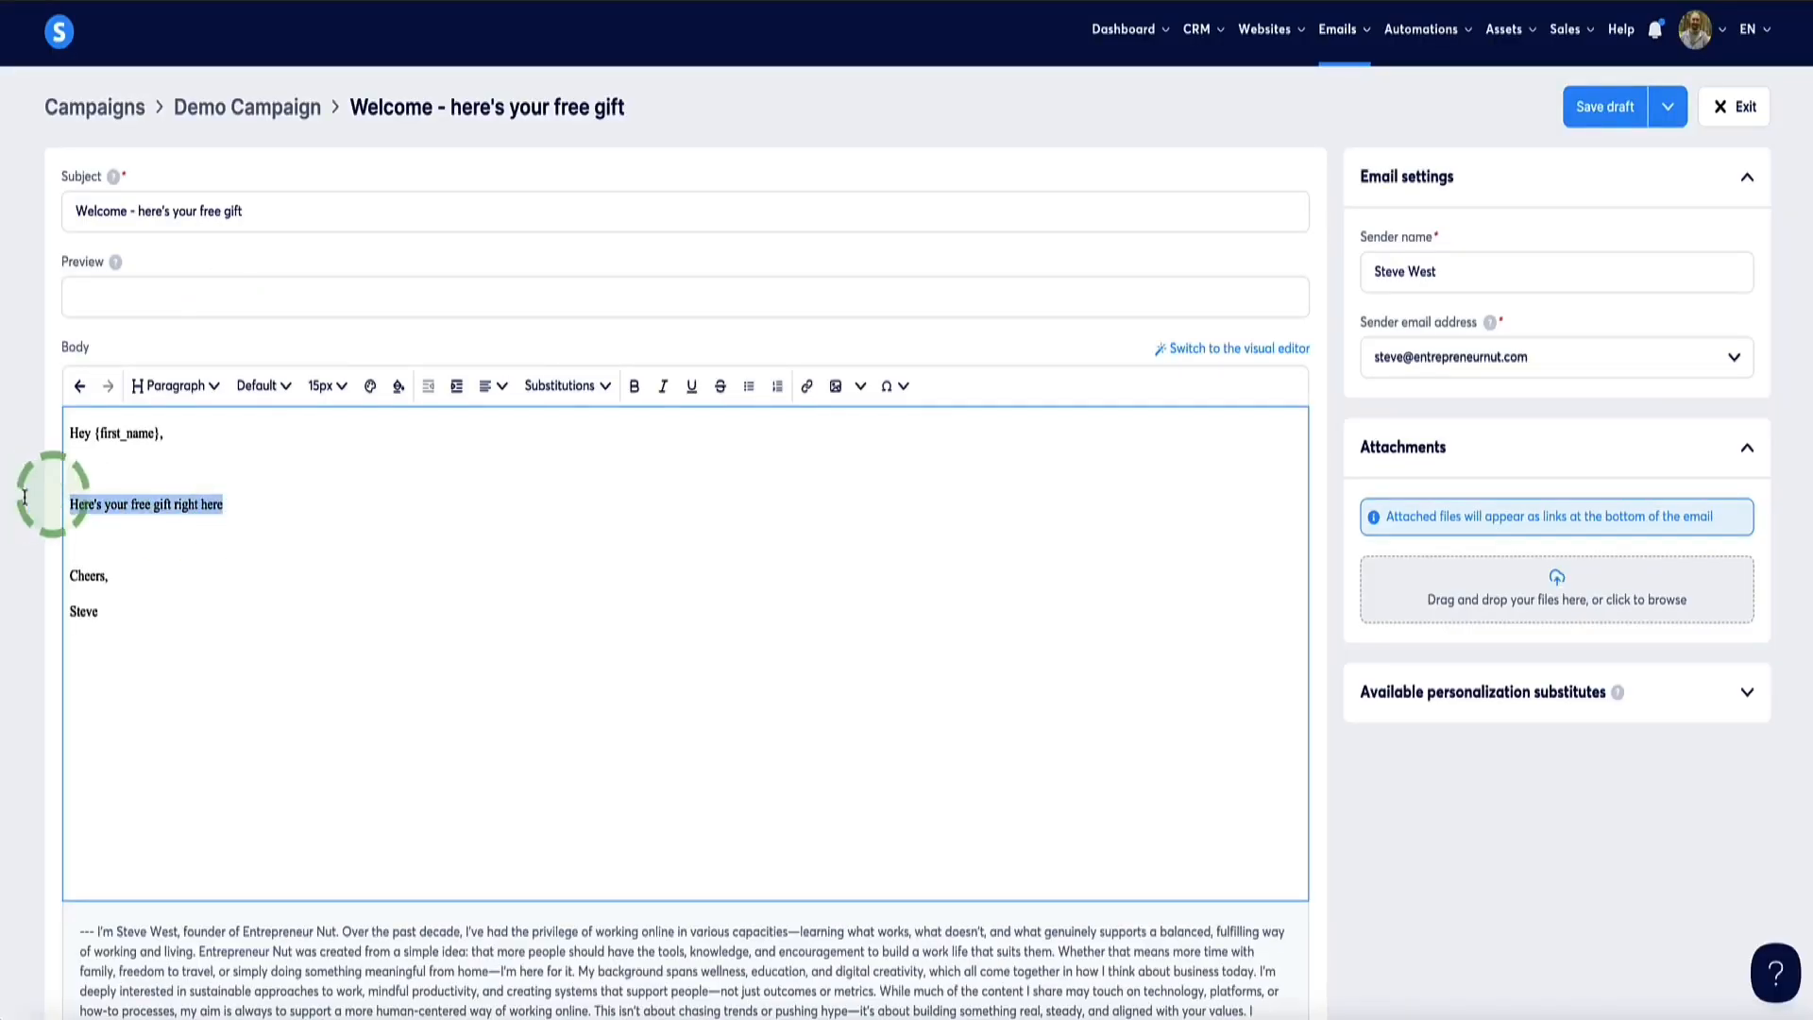
left_click(806, 385)
left_click(170, 554)
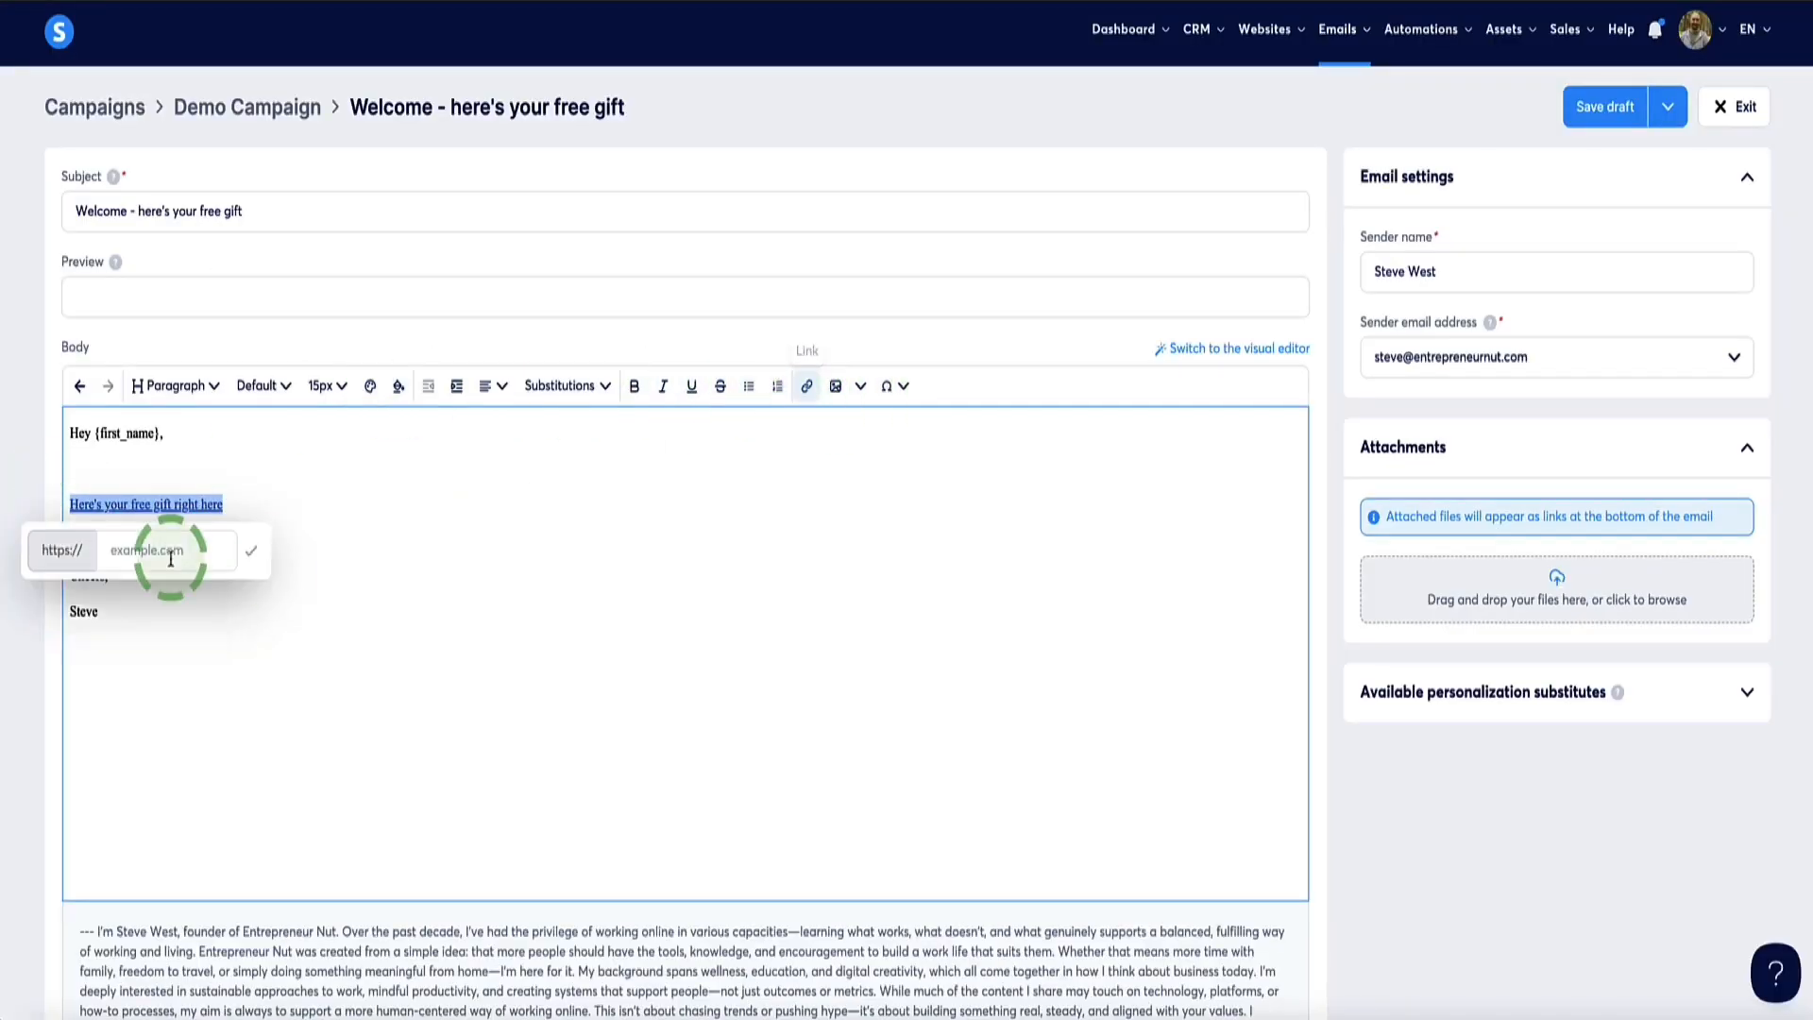
key("ctrl+v")
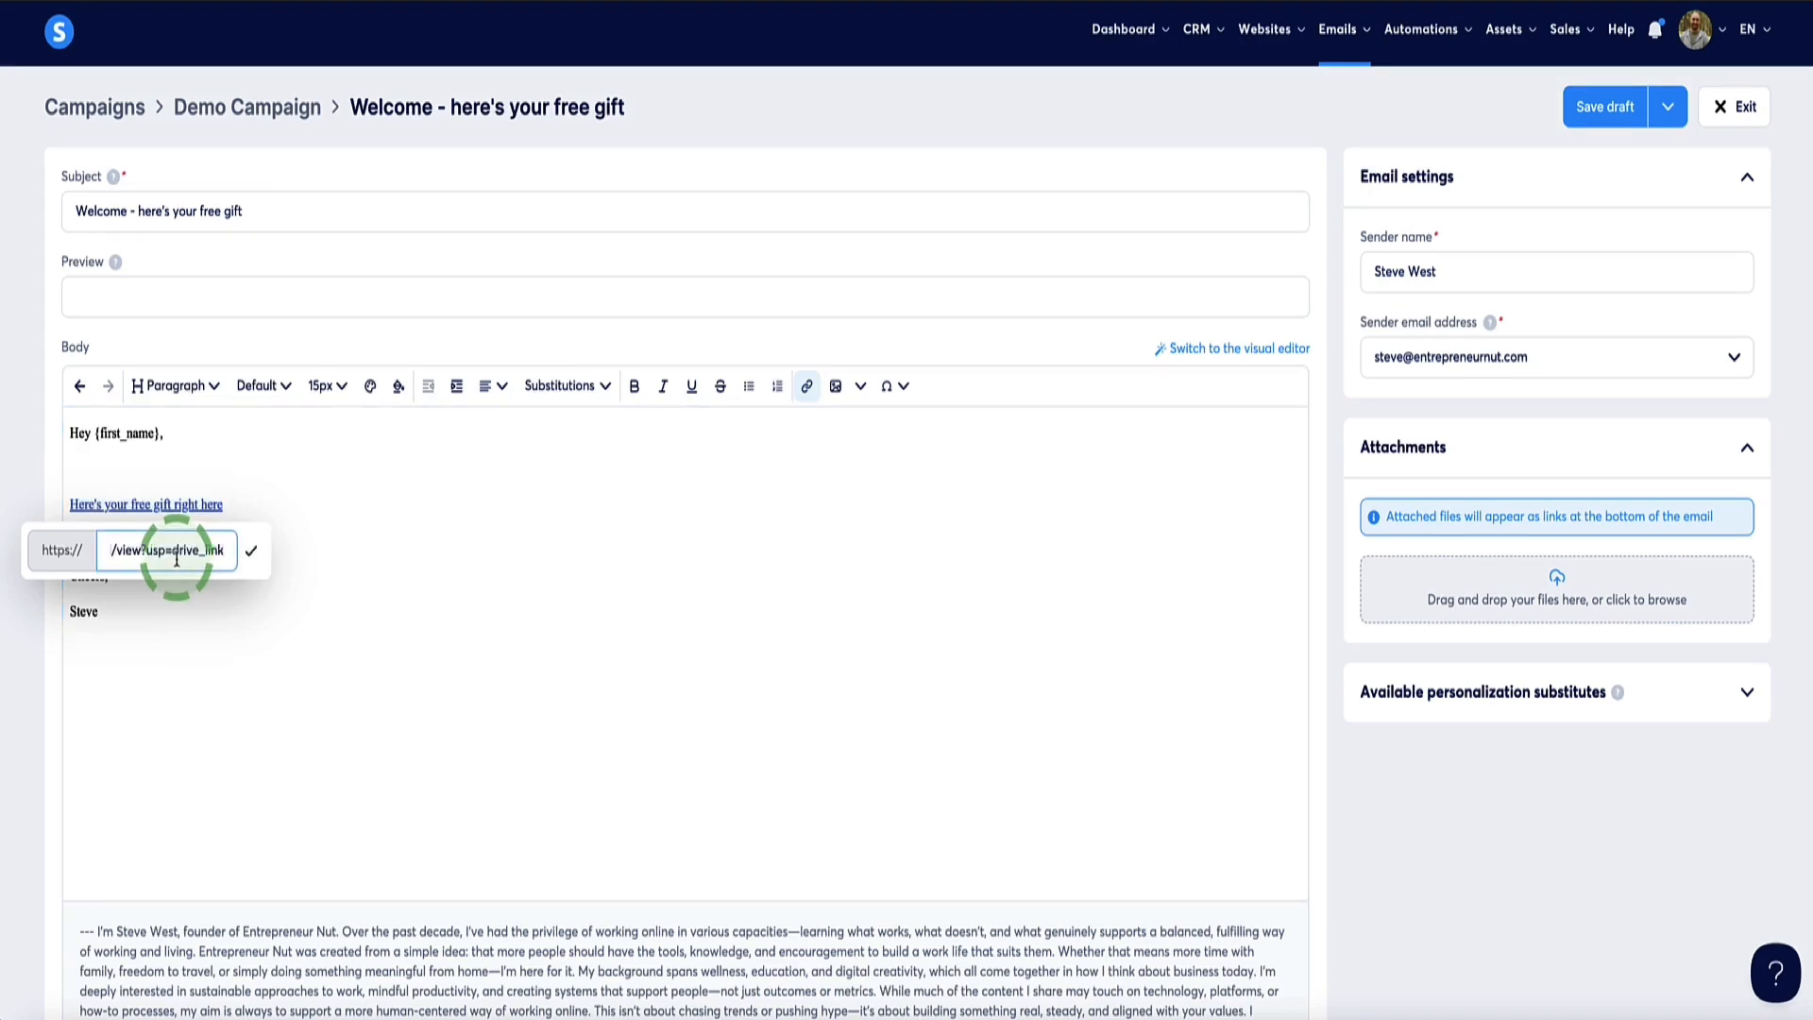
left_click(252, 550)
scroll(353, 586, "down", 4)
scroll(348, 590, "up", 4)
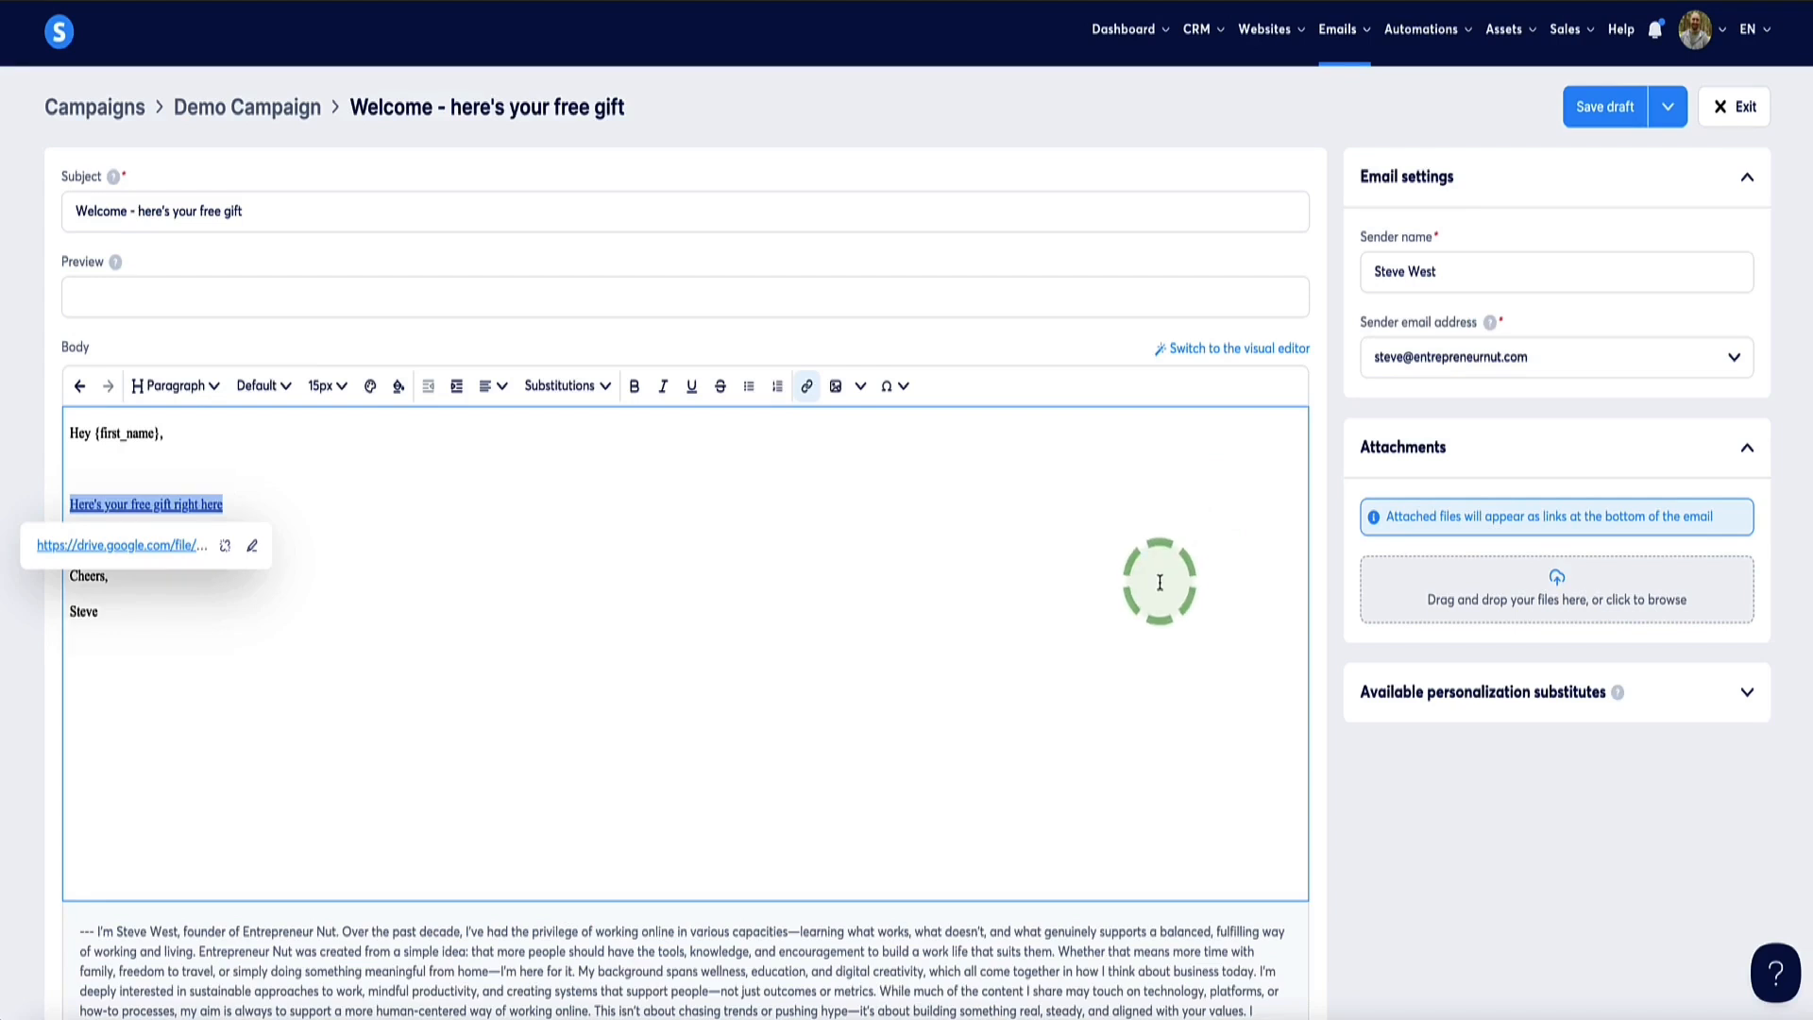
left_click(1158, 577)
Save and publish the welcome email, checking the preceding-email and delay options in its activation settings
left_click(1668, 107)
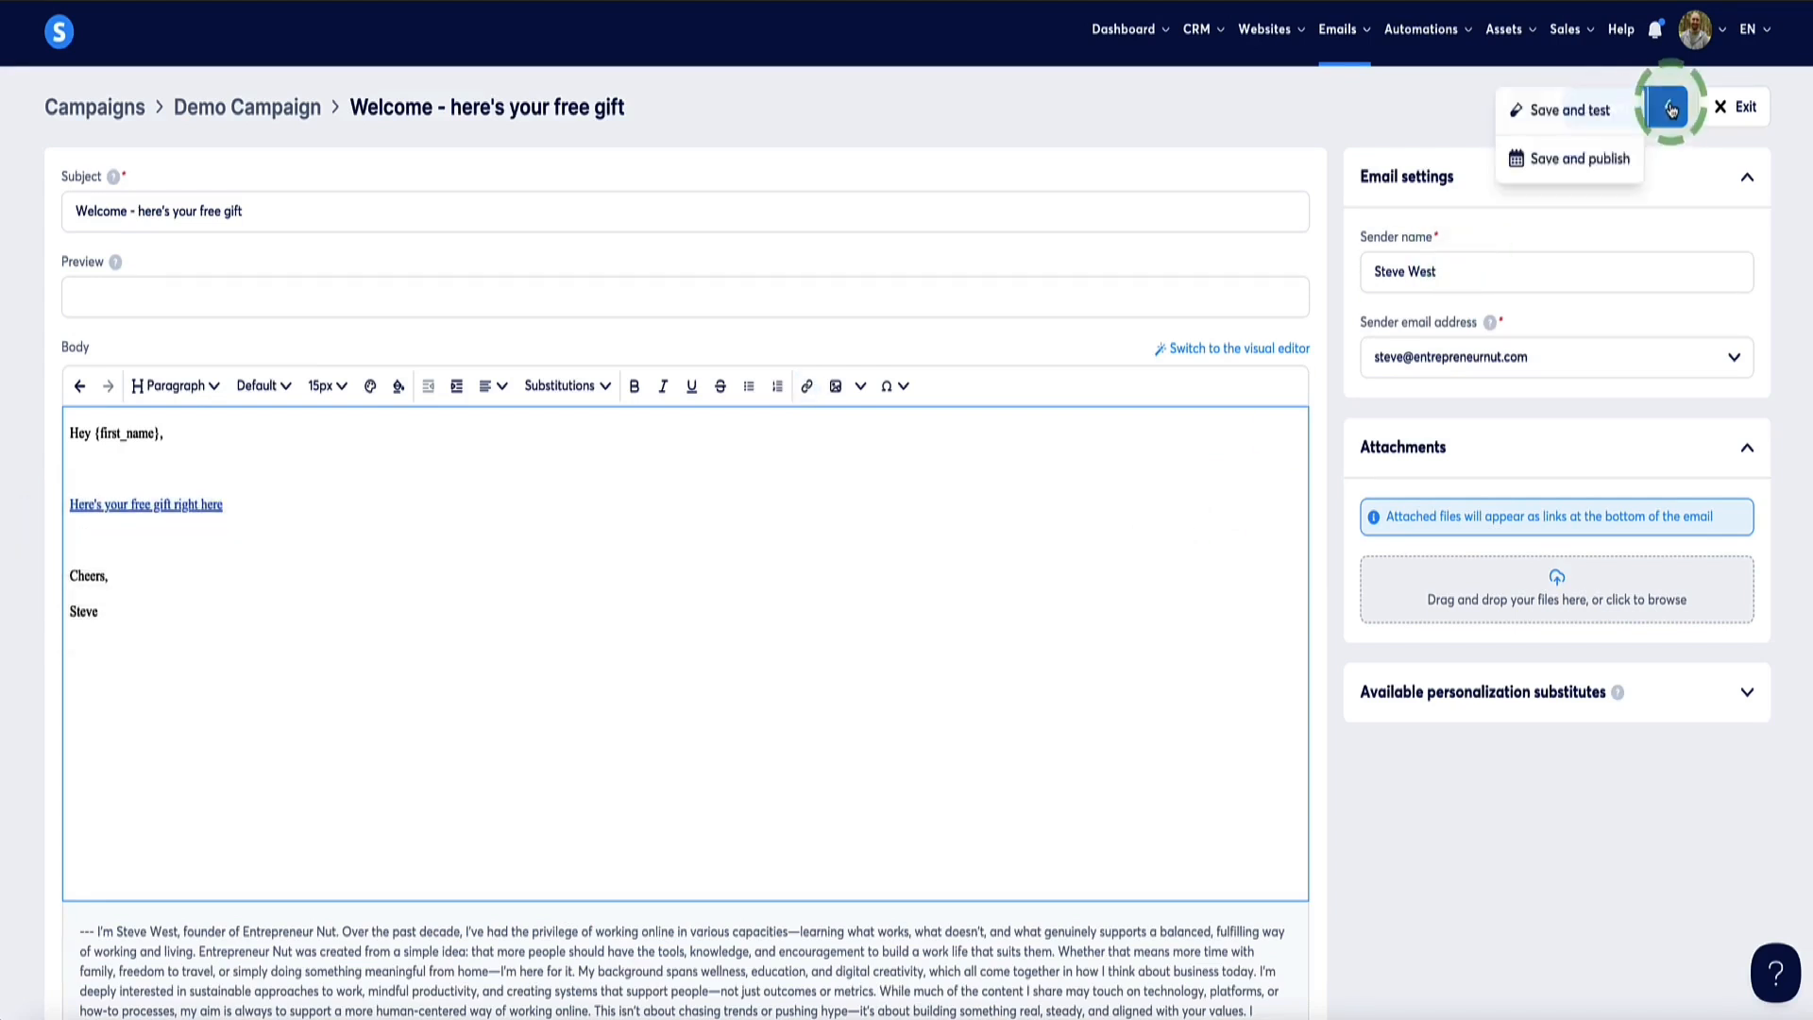
left_click(1564, 158)
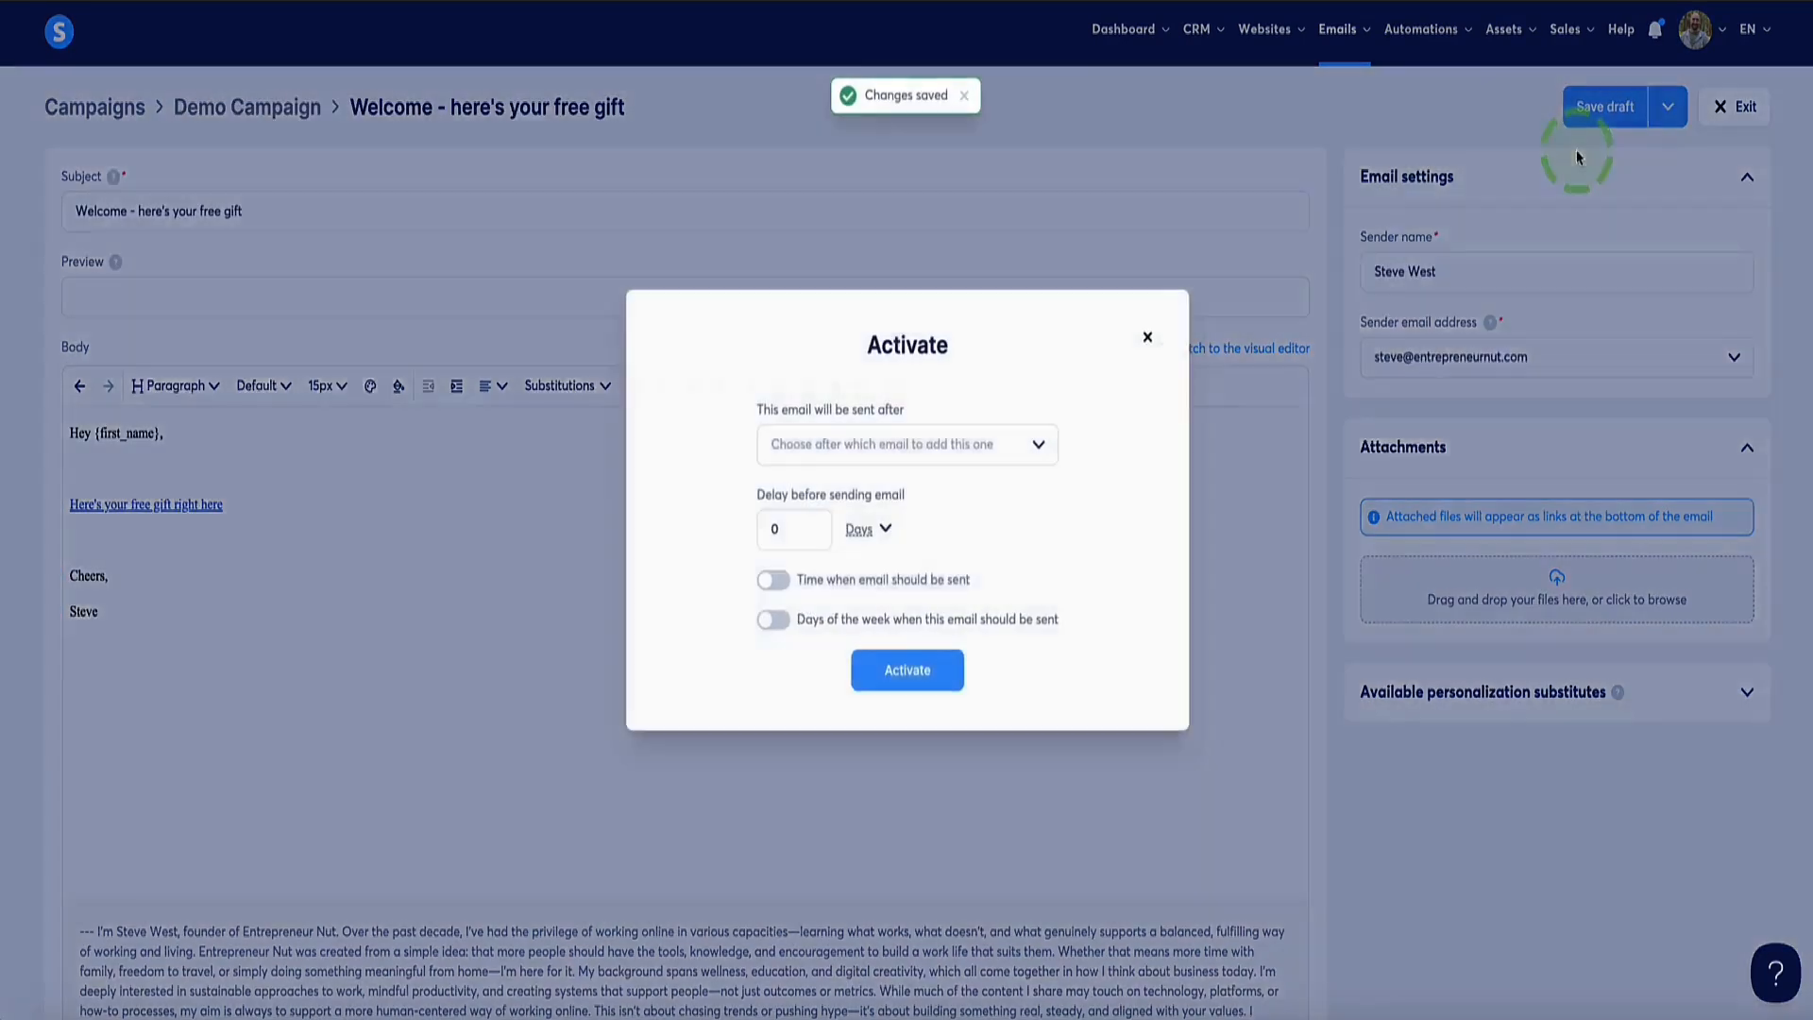
left_click(985, 426)
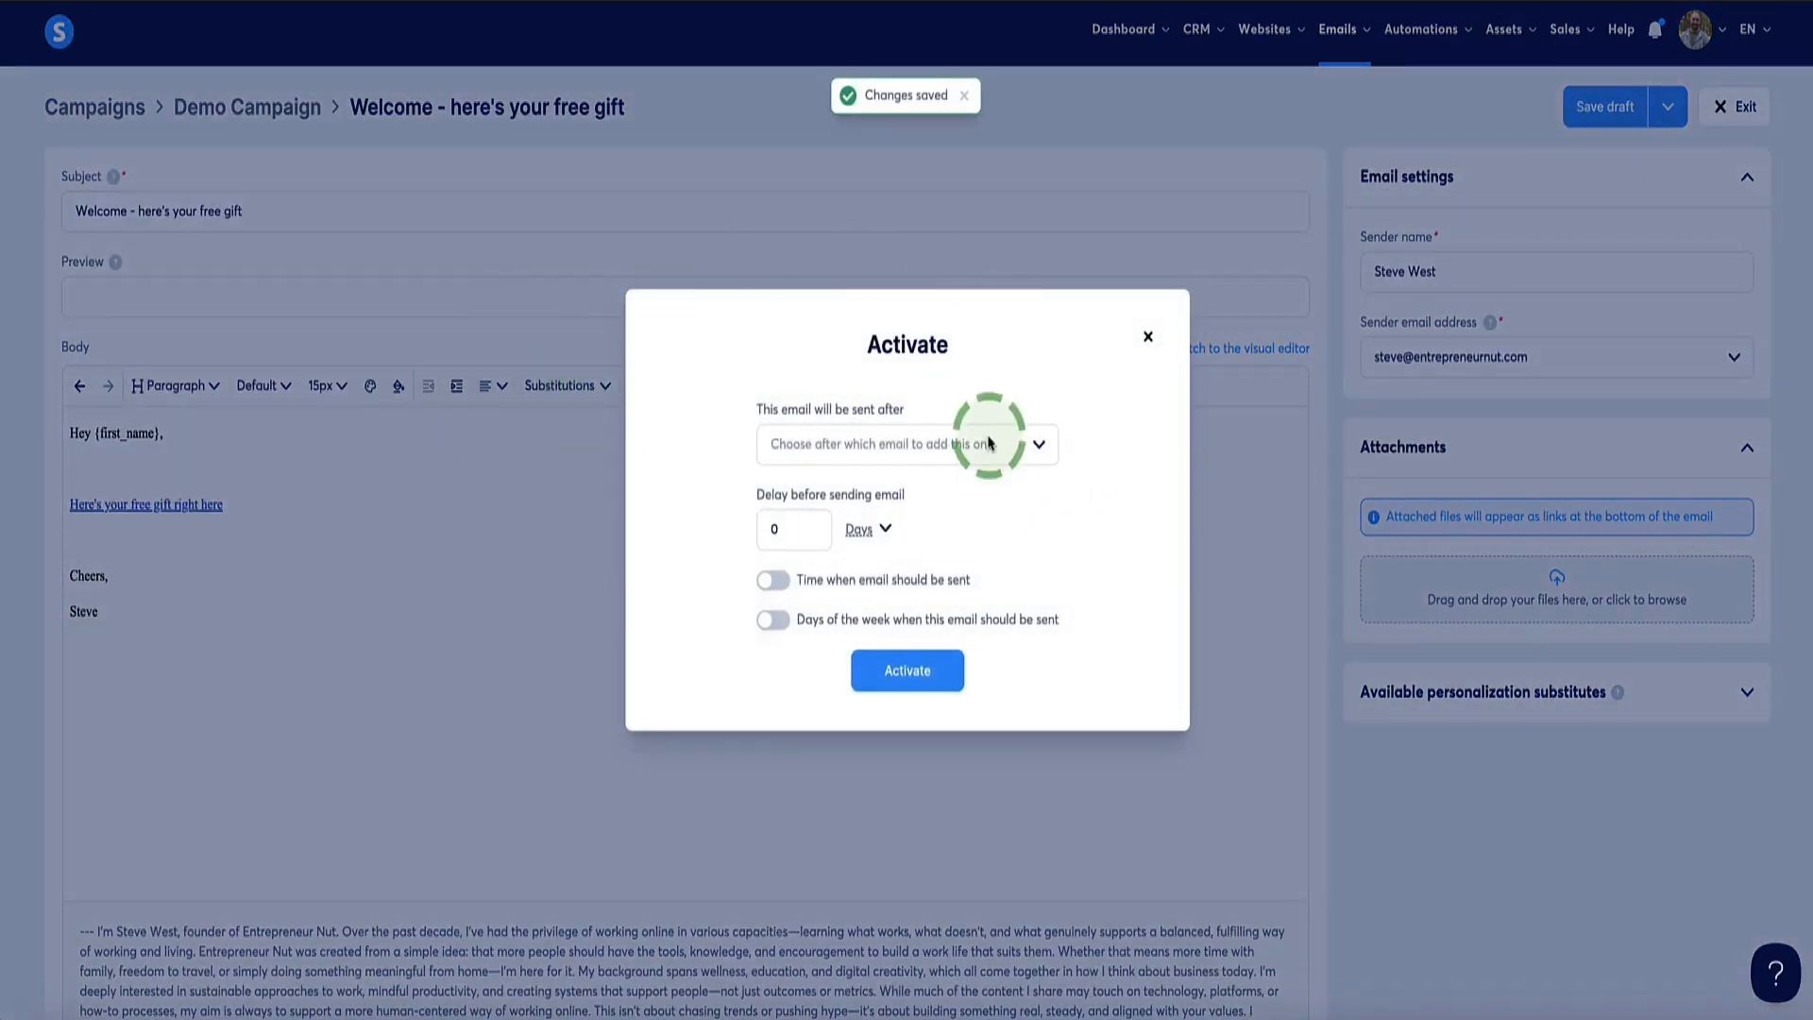
left_click_drag(909, 412, 793, 413)
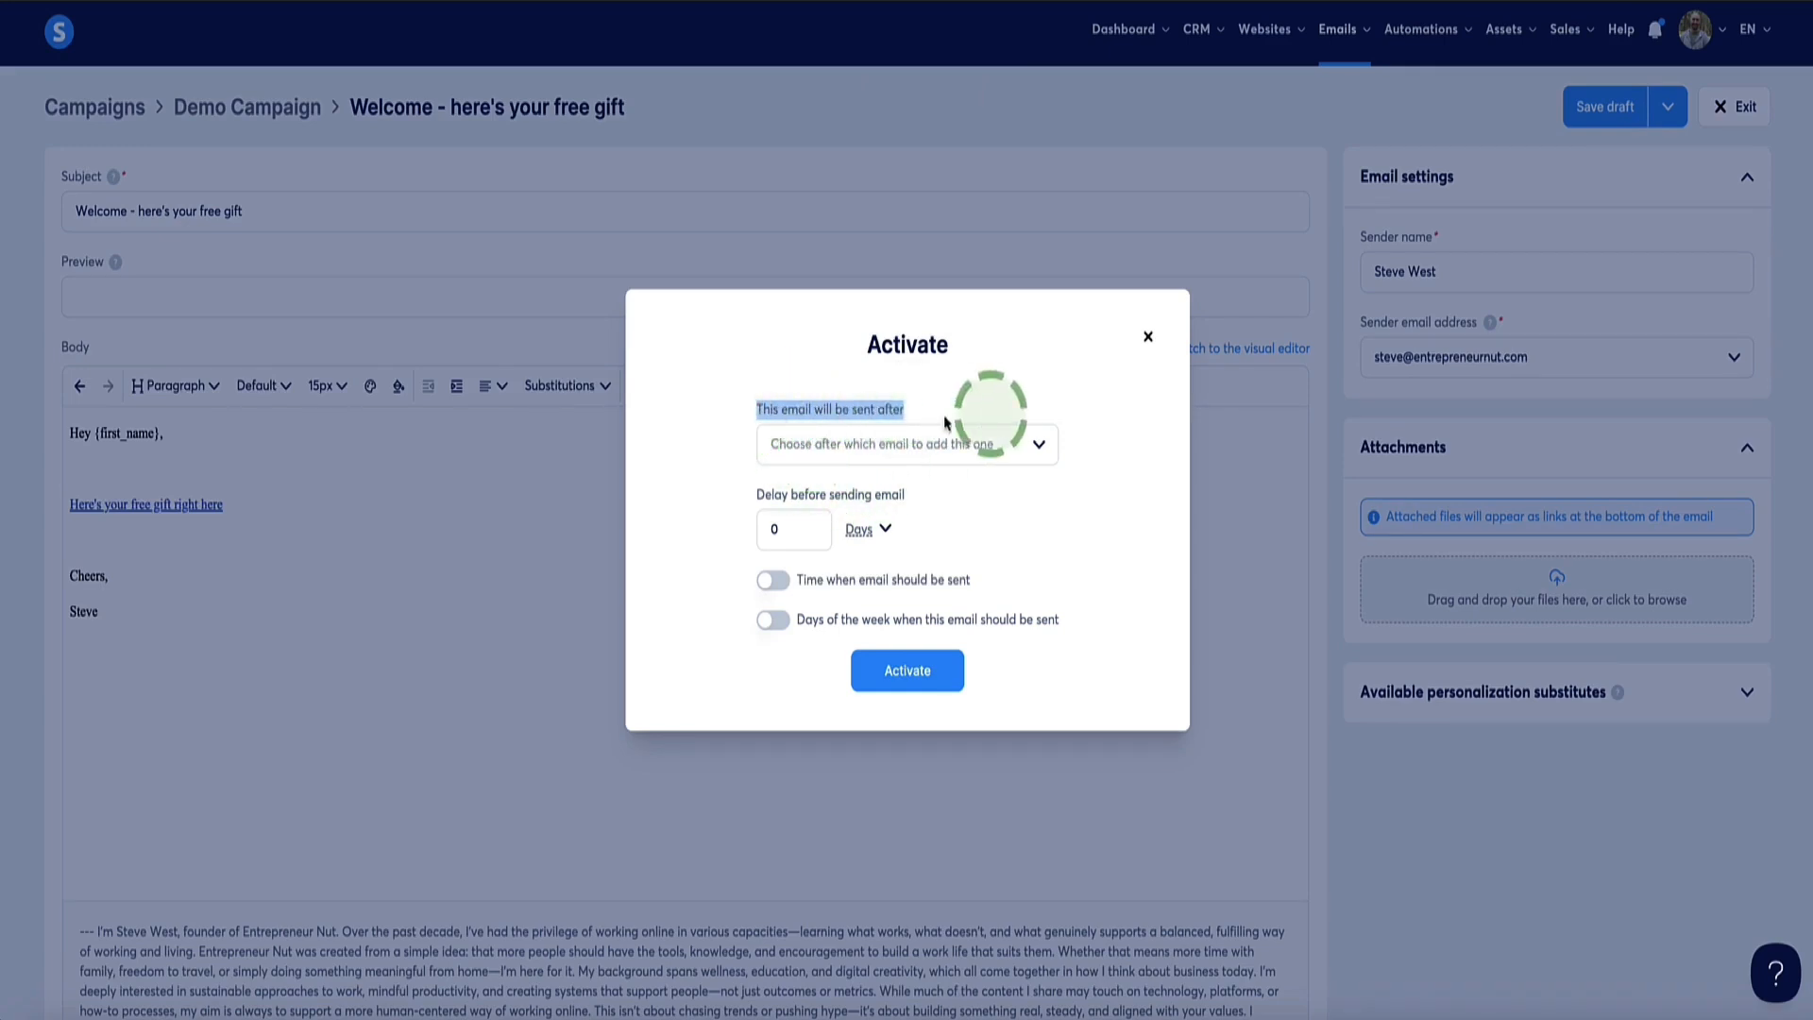
left_click(1029, 444)
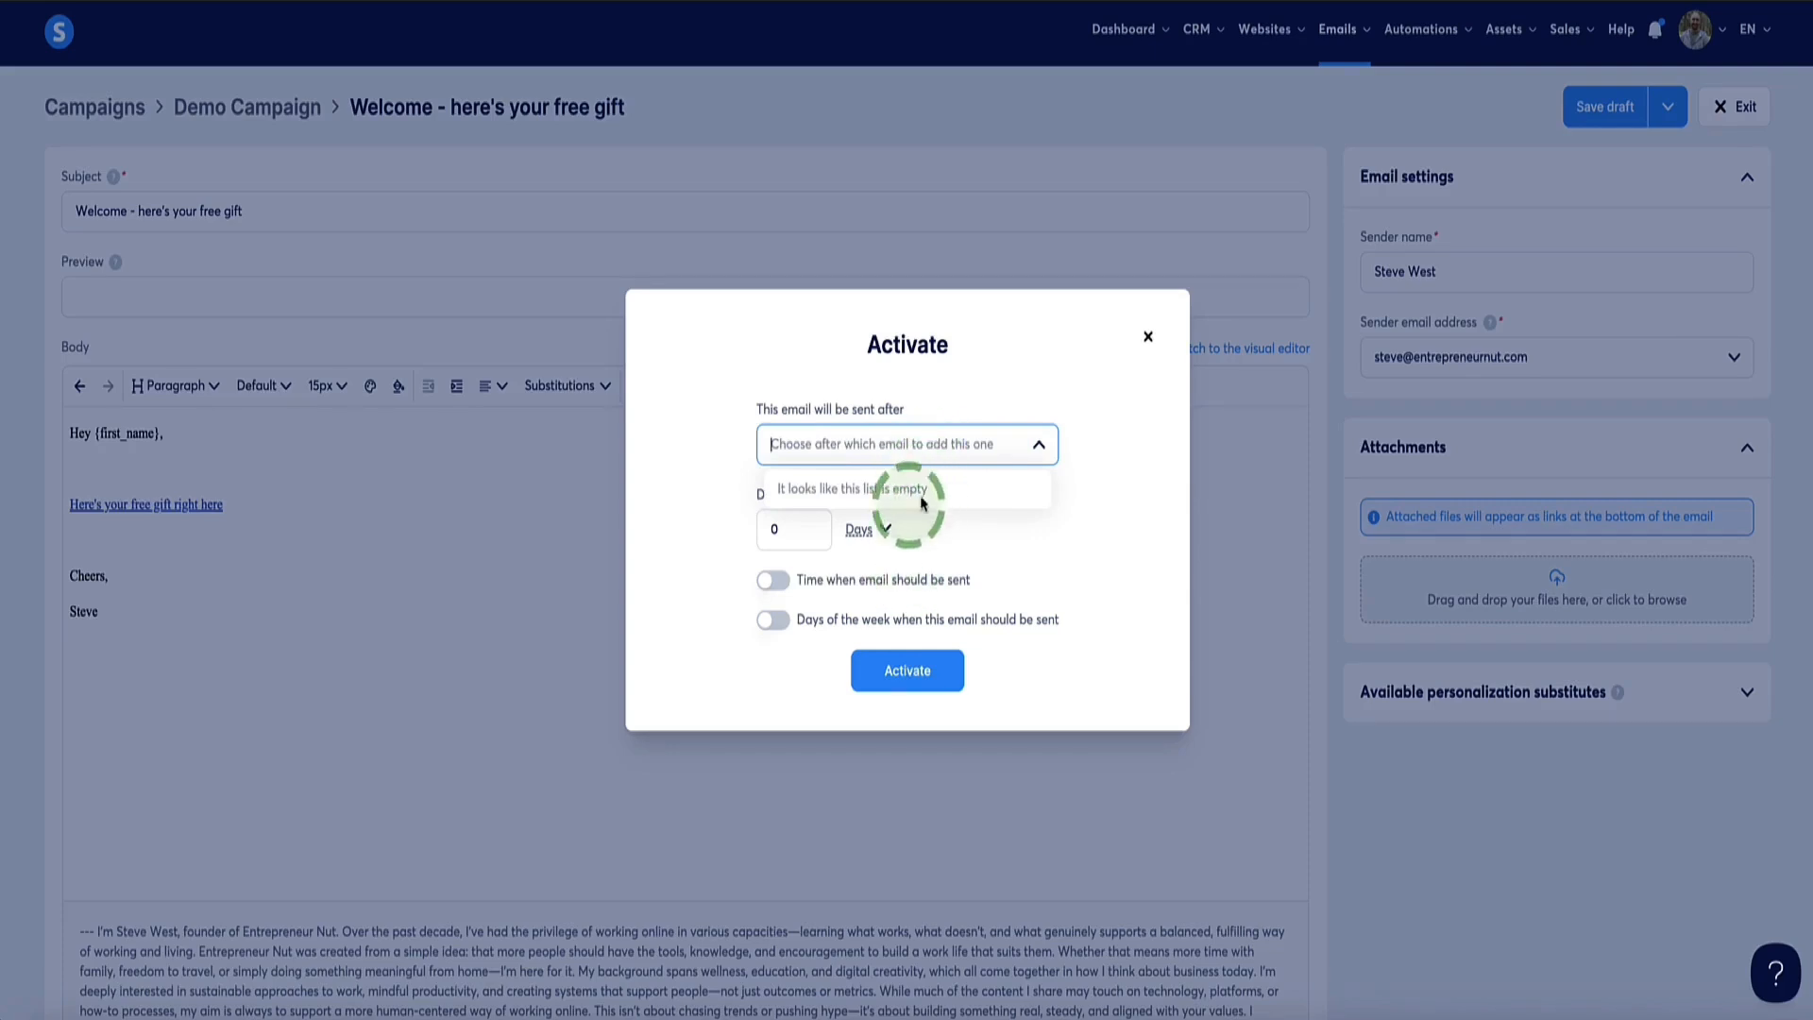
left_click(909, 410)
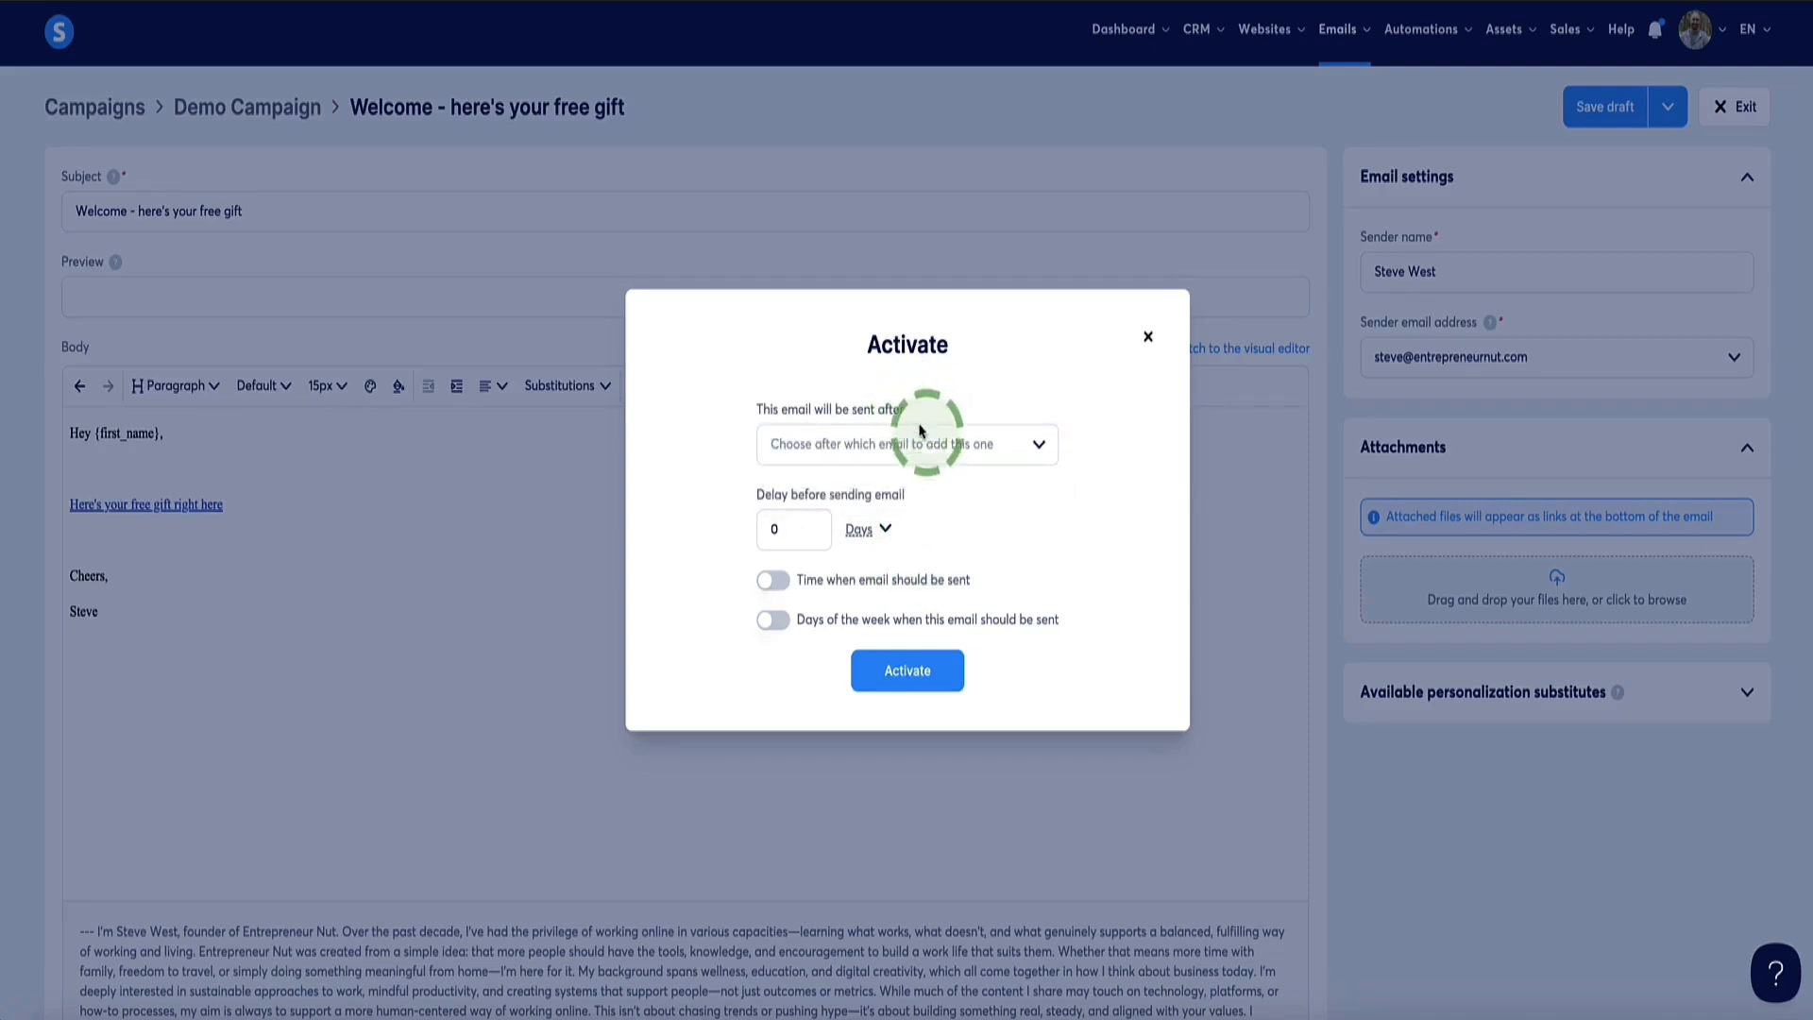
left_click_drag(930, 412, 793, 407)
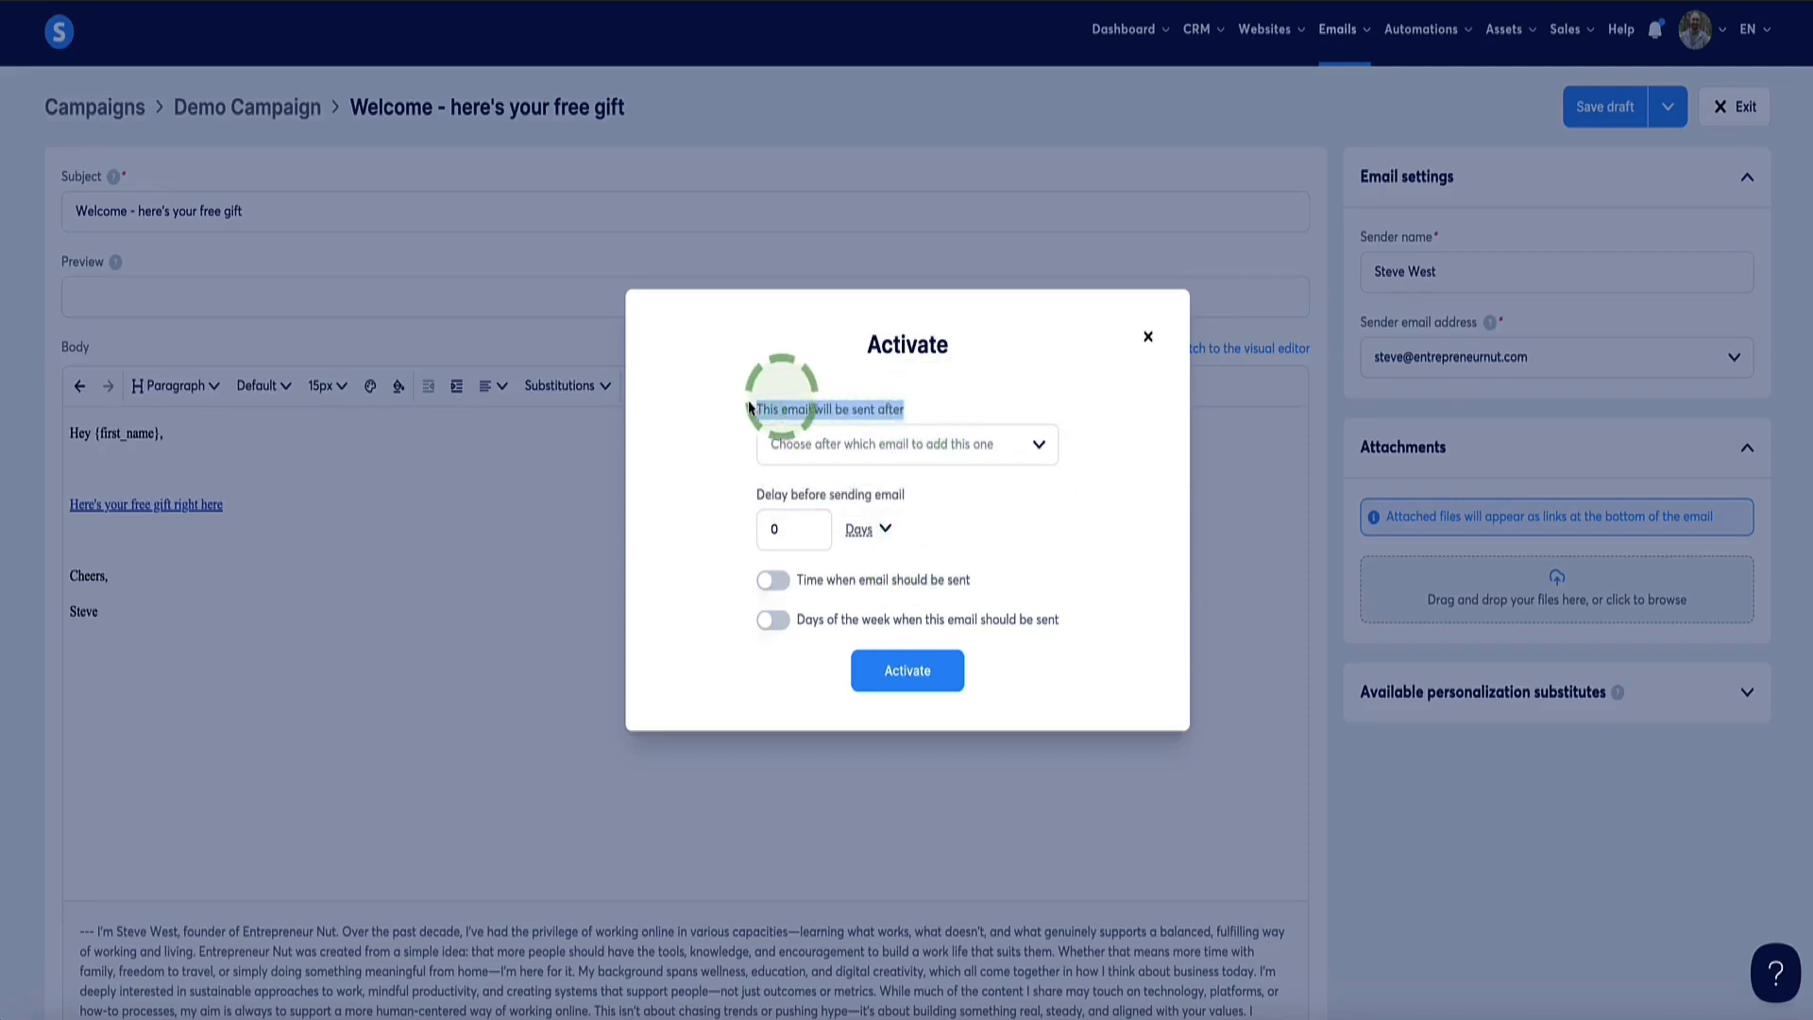
left_click(930, 410)
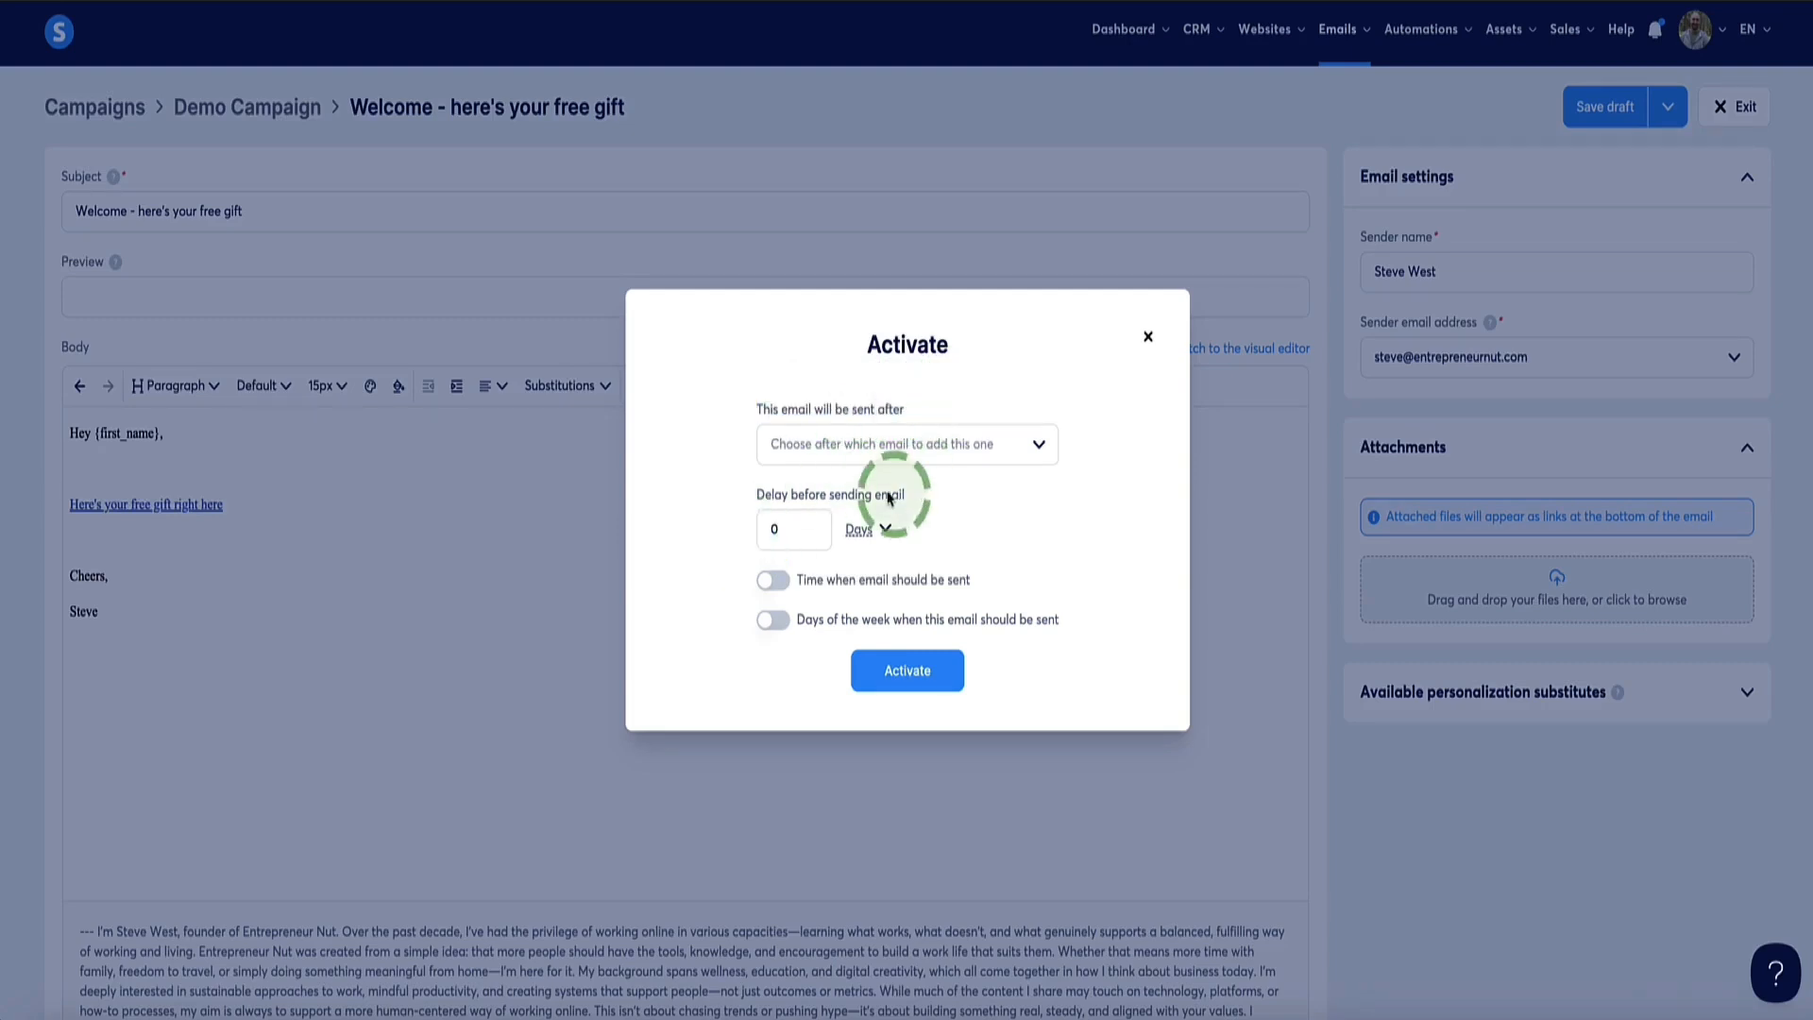
left_click_drag(930, 494, 810, 503)
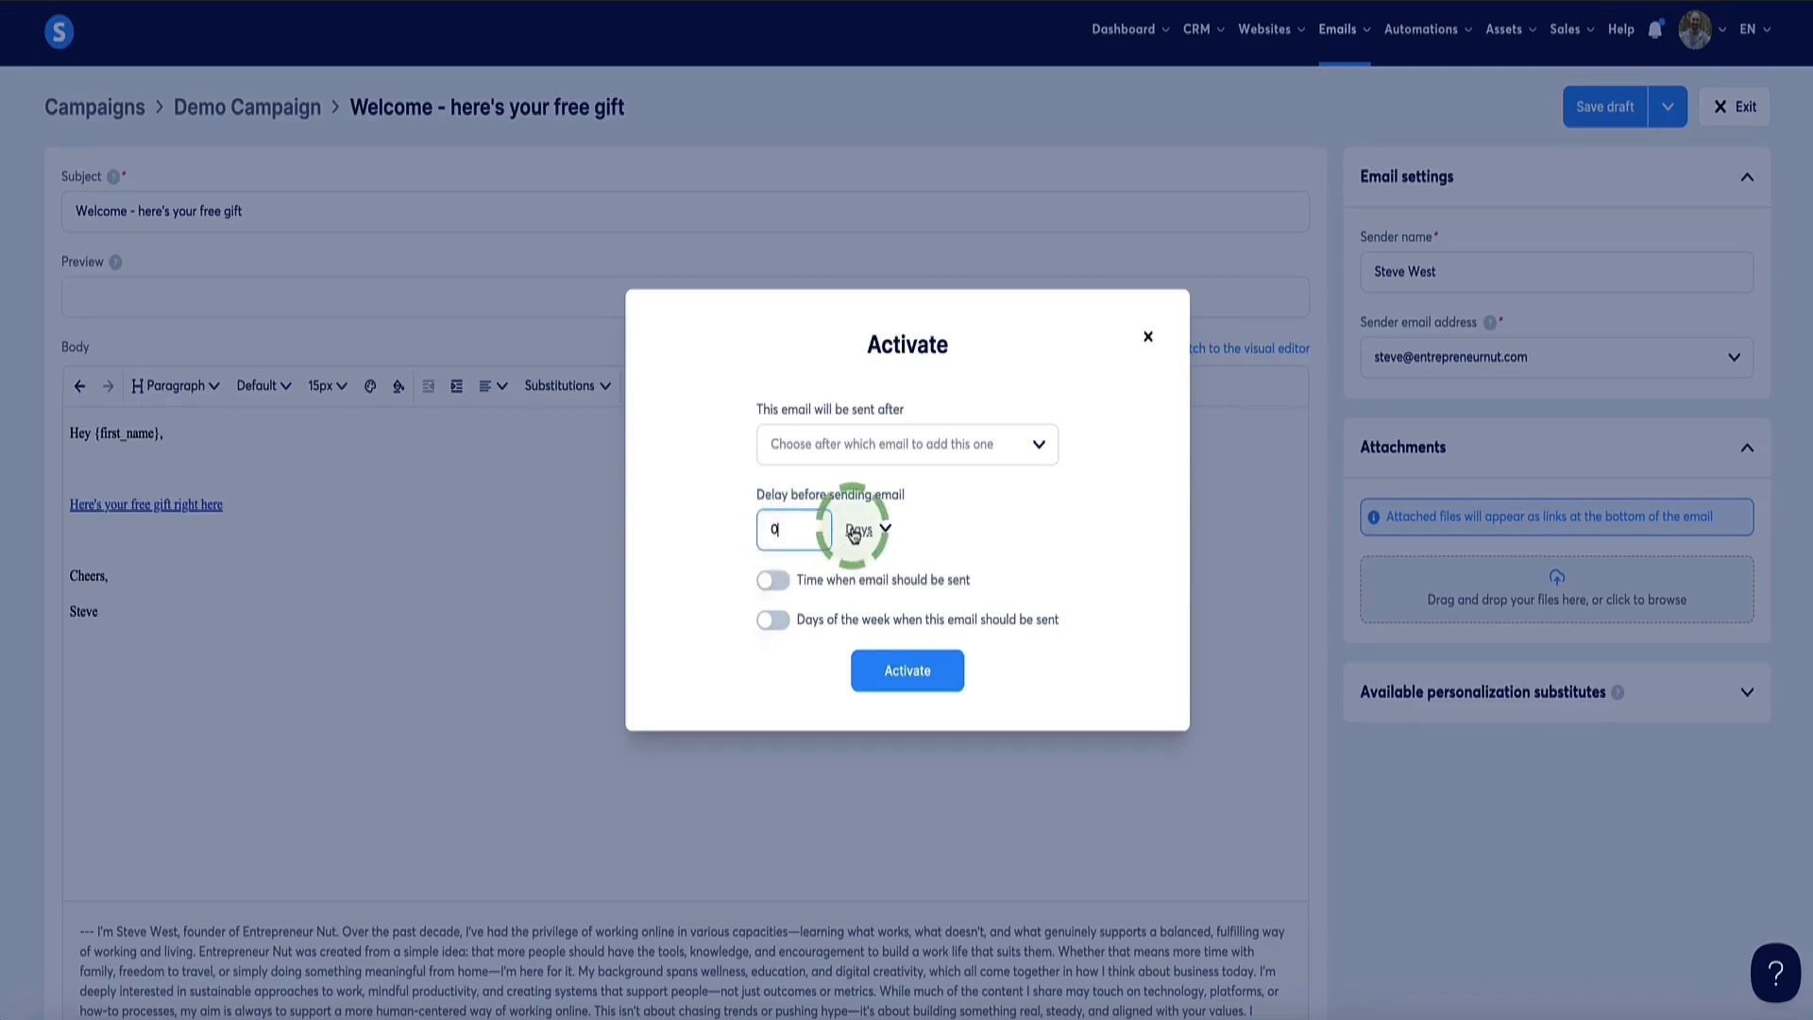
Try a delay of 15 minutes before sending the welcome email, then reset it to 0 days
left_click(854, 536)
left_click(869, 635)
left_click(780, 535)
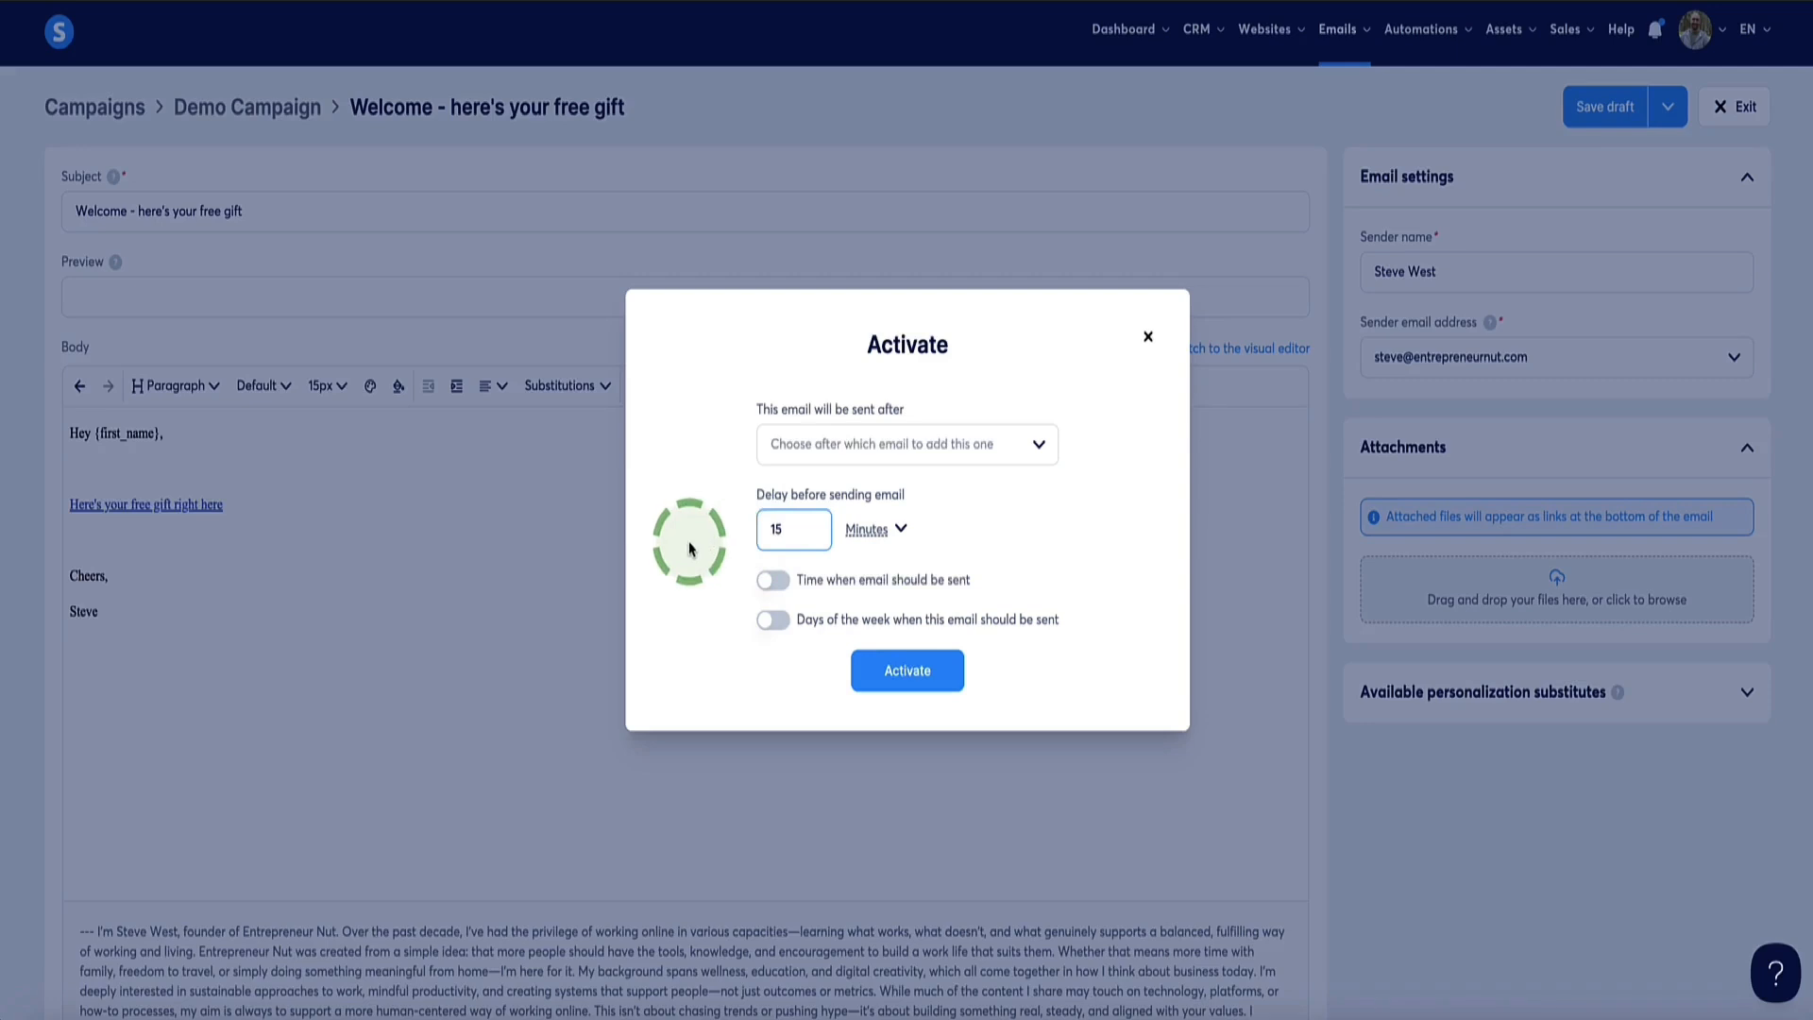
left_click(888, 534)
left_click(858, 561)
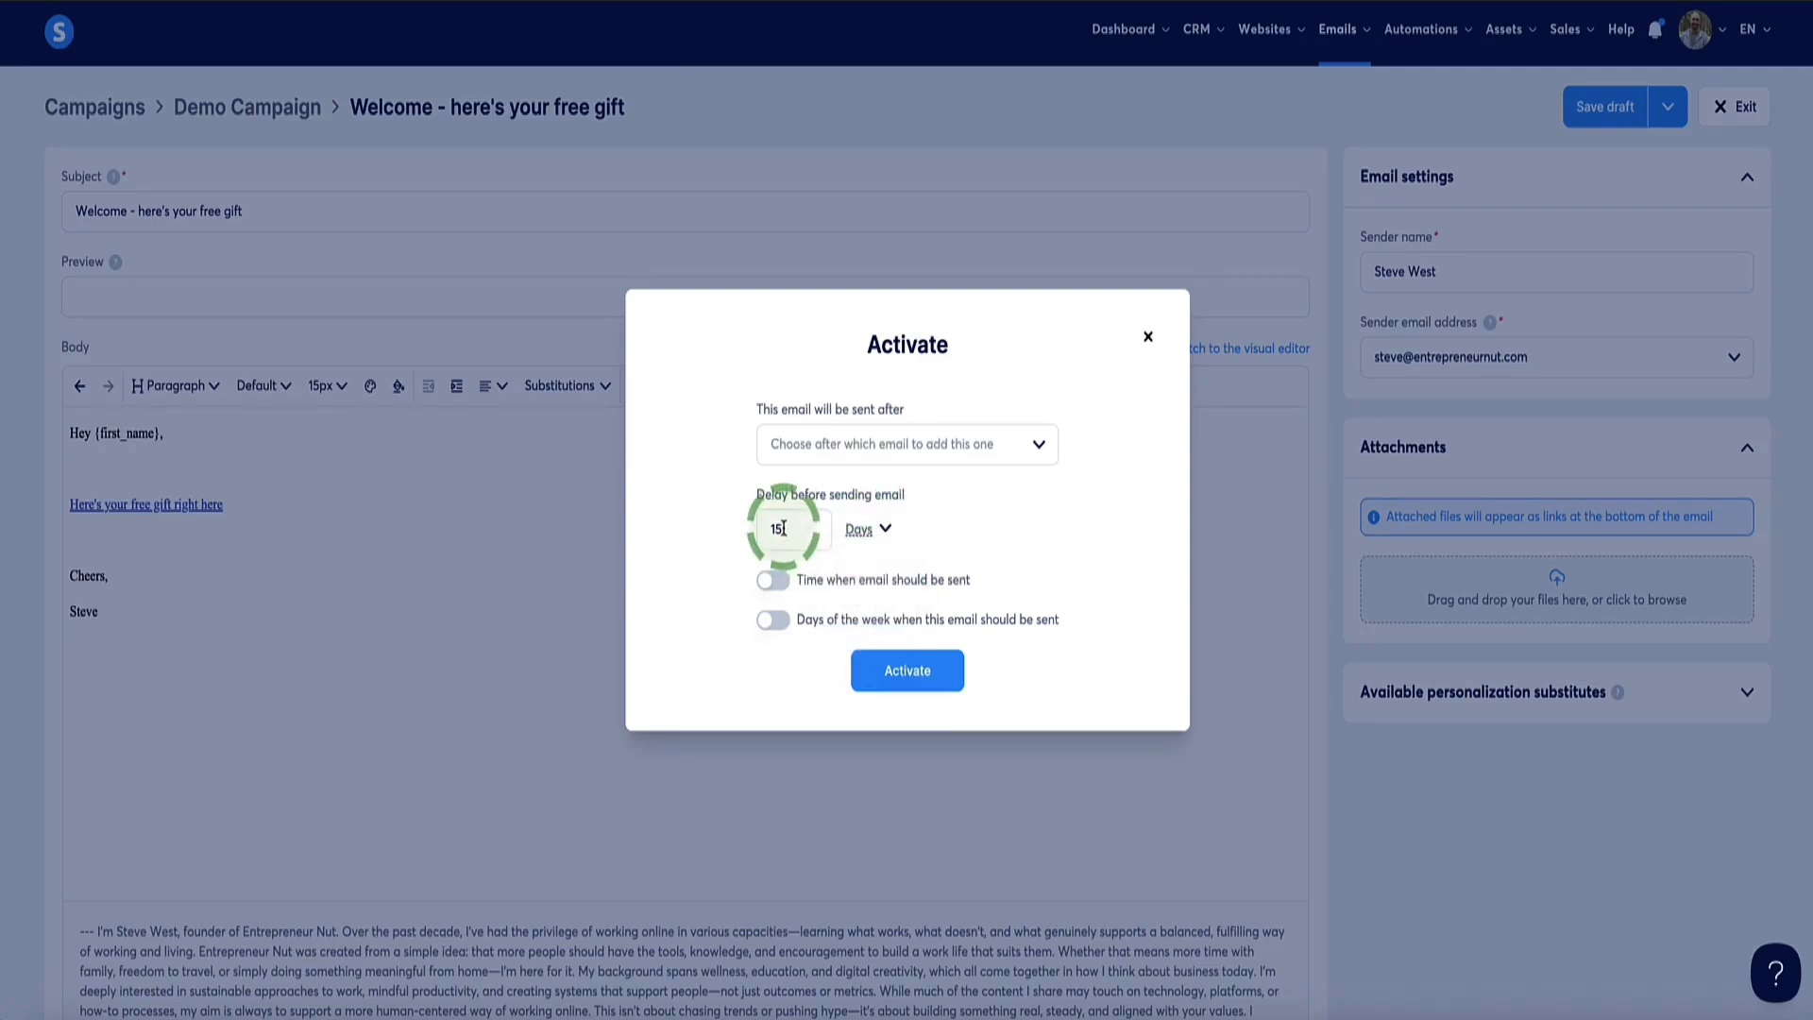
double_click(757, 530)
left_click(660, 571)
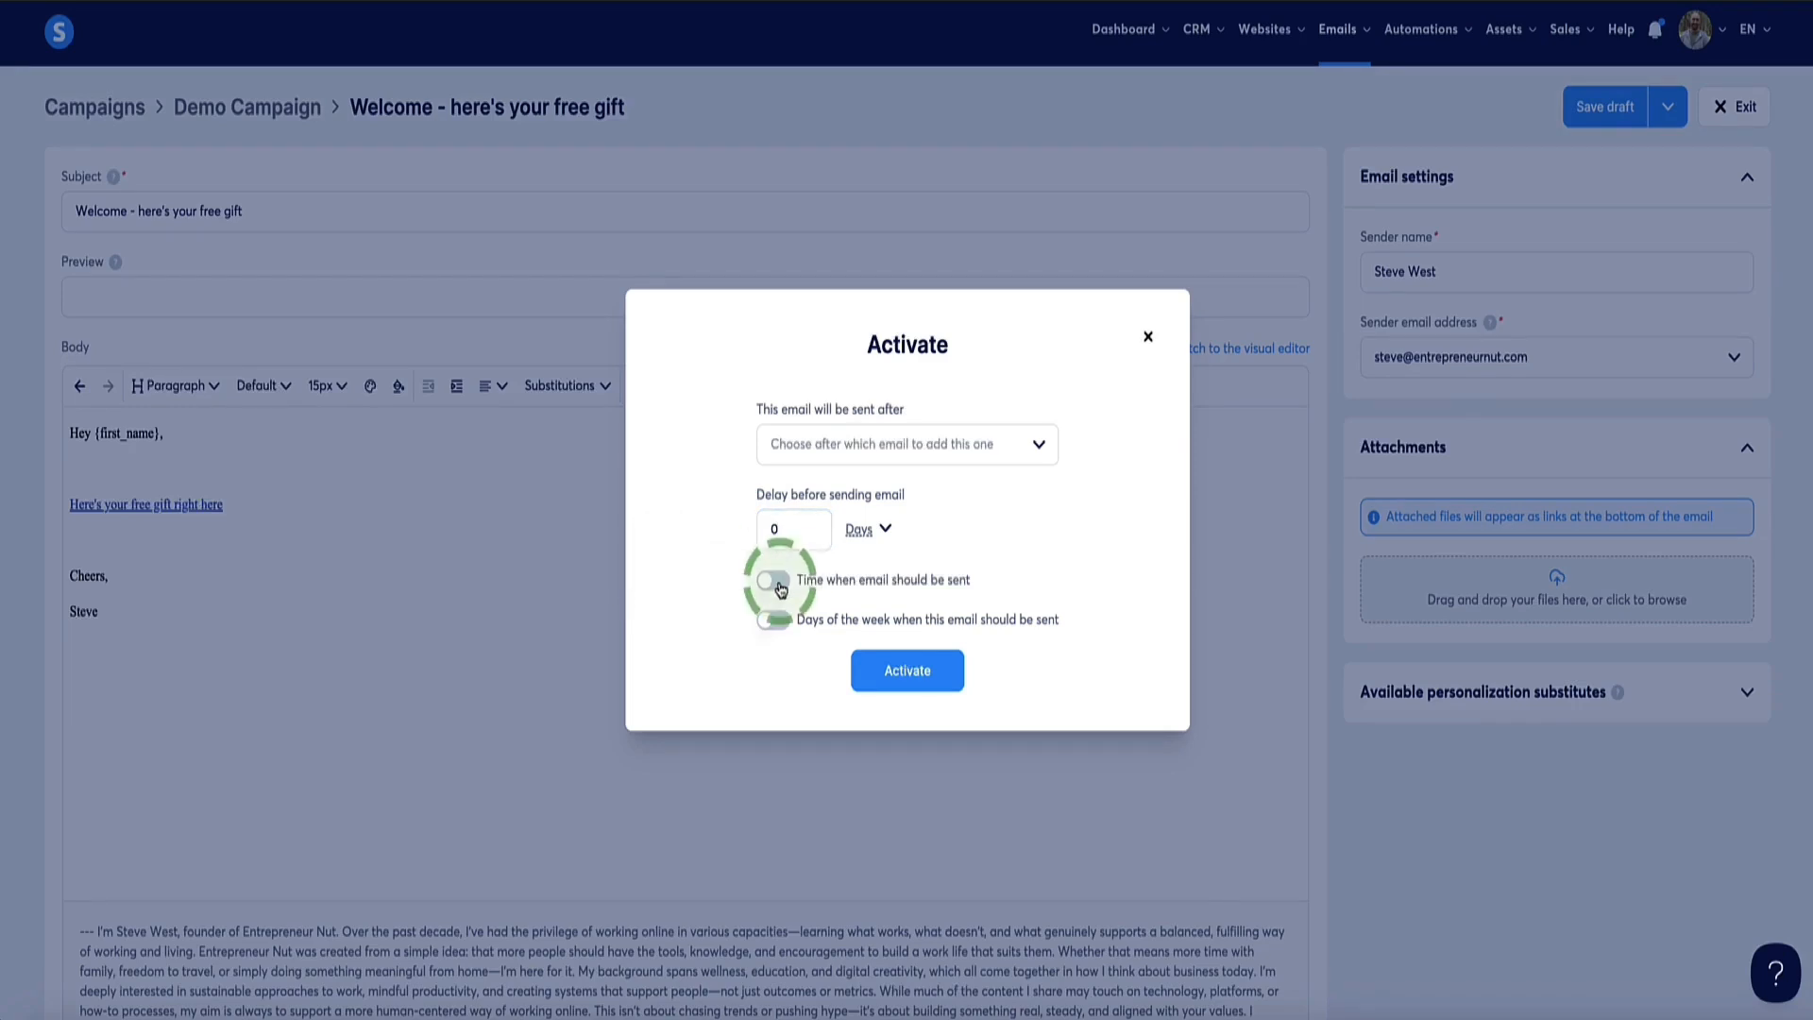
Activate the welcome email and exit to the Demo Campaign's list of emails
left_click(908, 669)
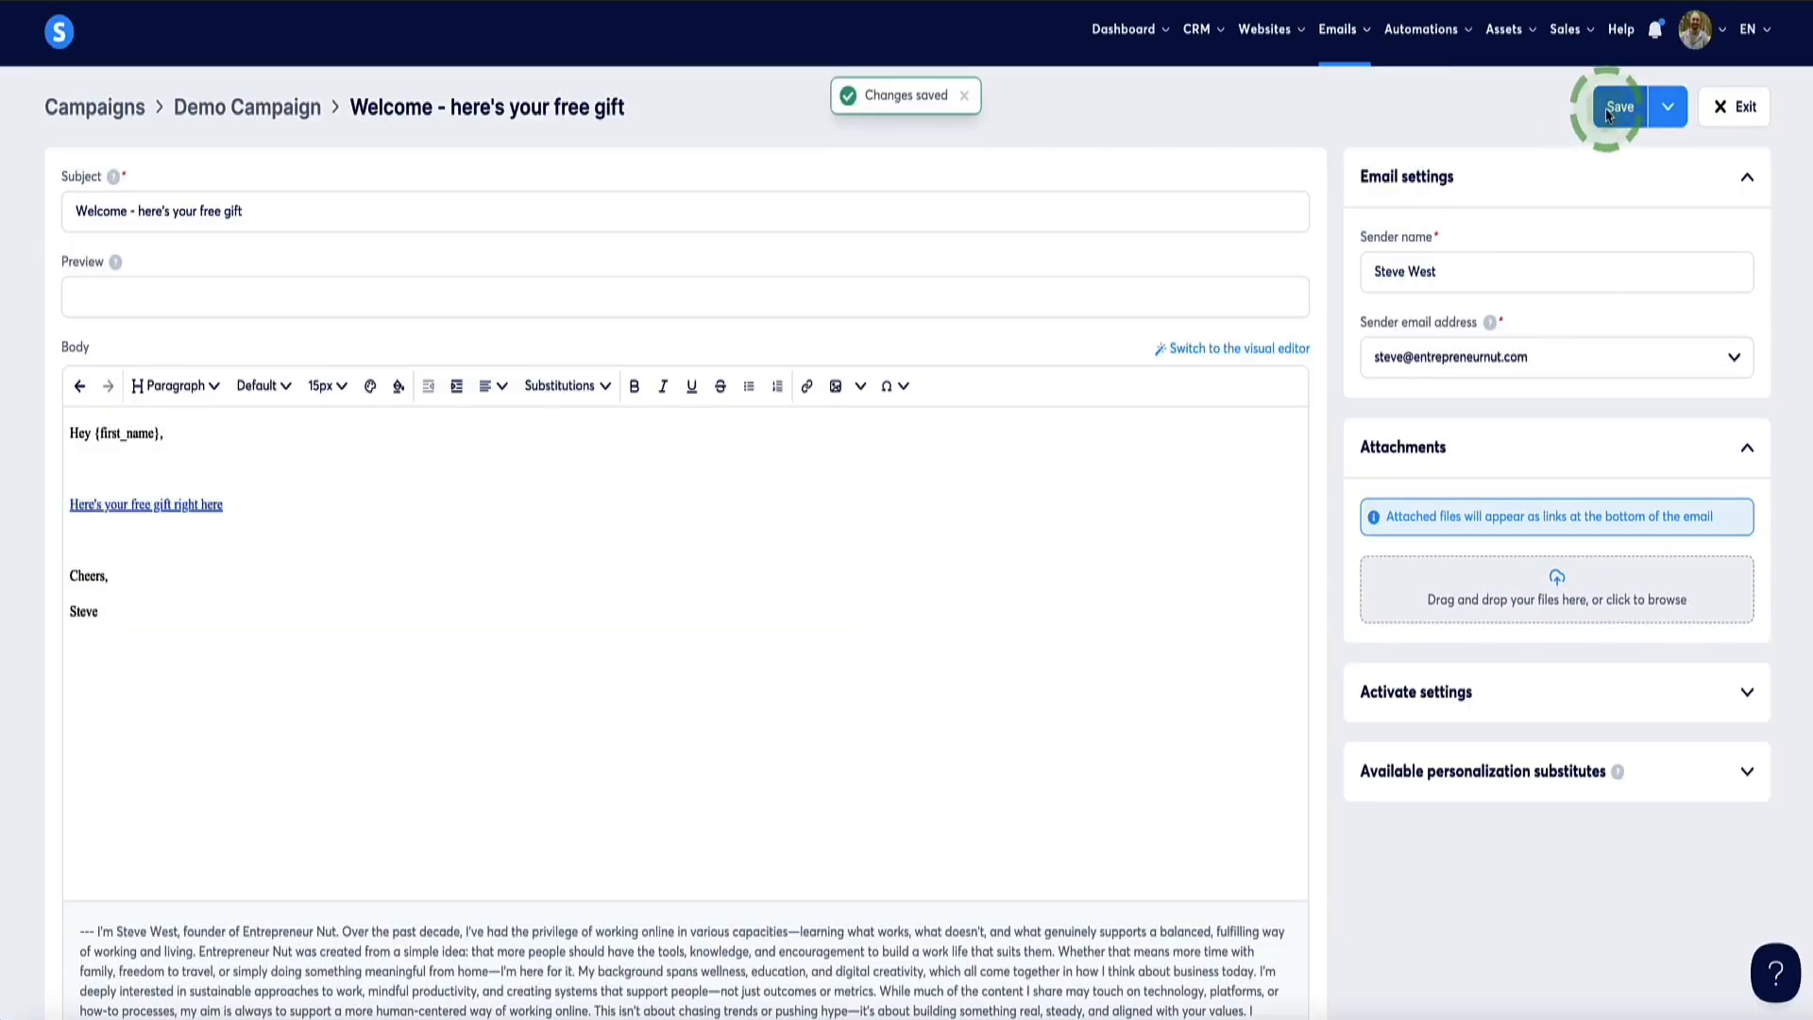
left_click(1713, 109)
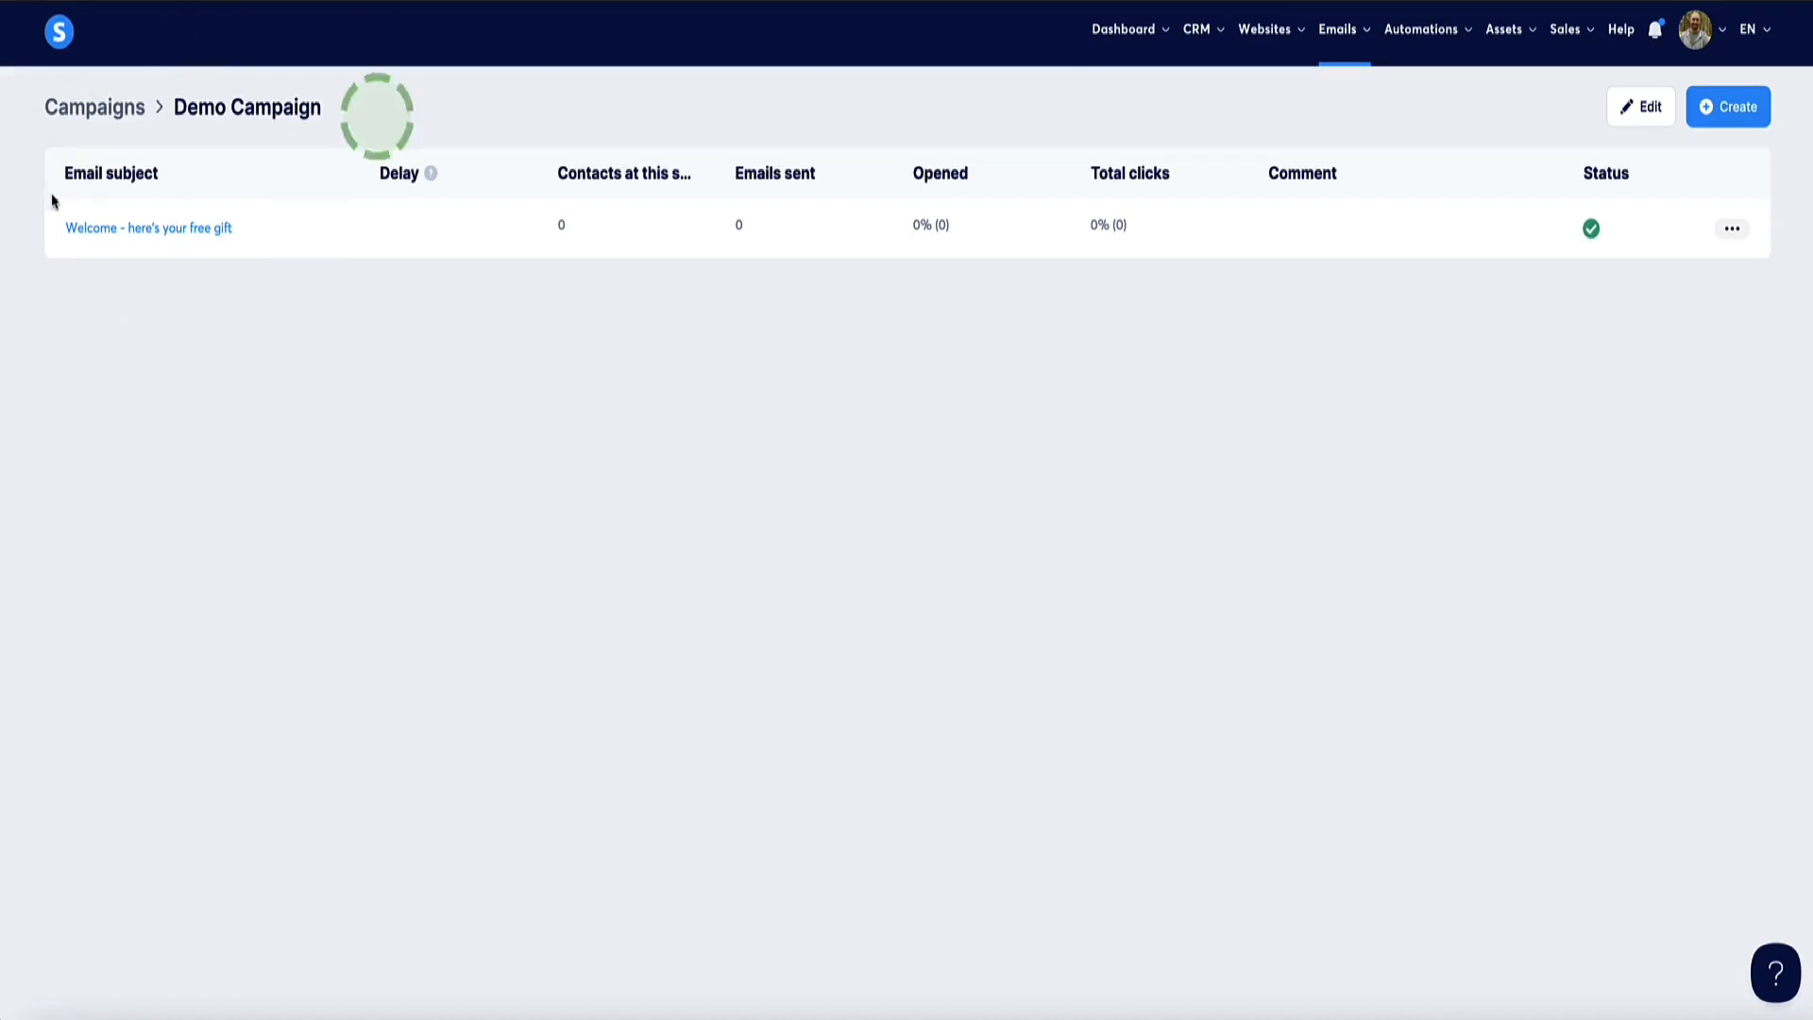
Create a second campaign email with the subject "Email 2" and fill its body with the placeholder text "gnerlgerkger"
left_click(1745, 110)
left_click(717, 392)
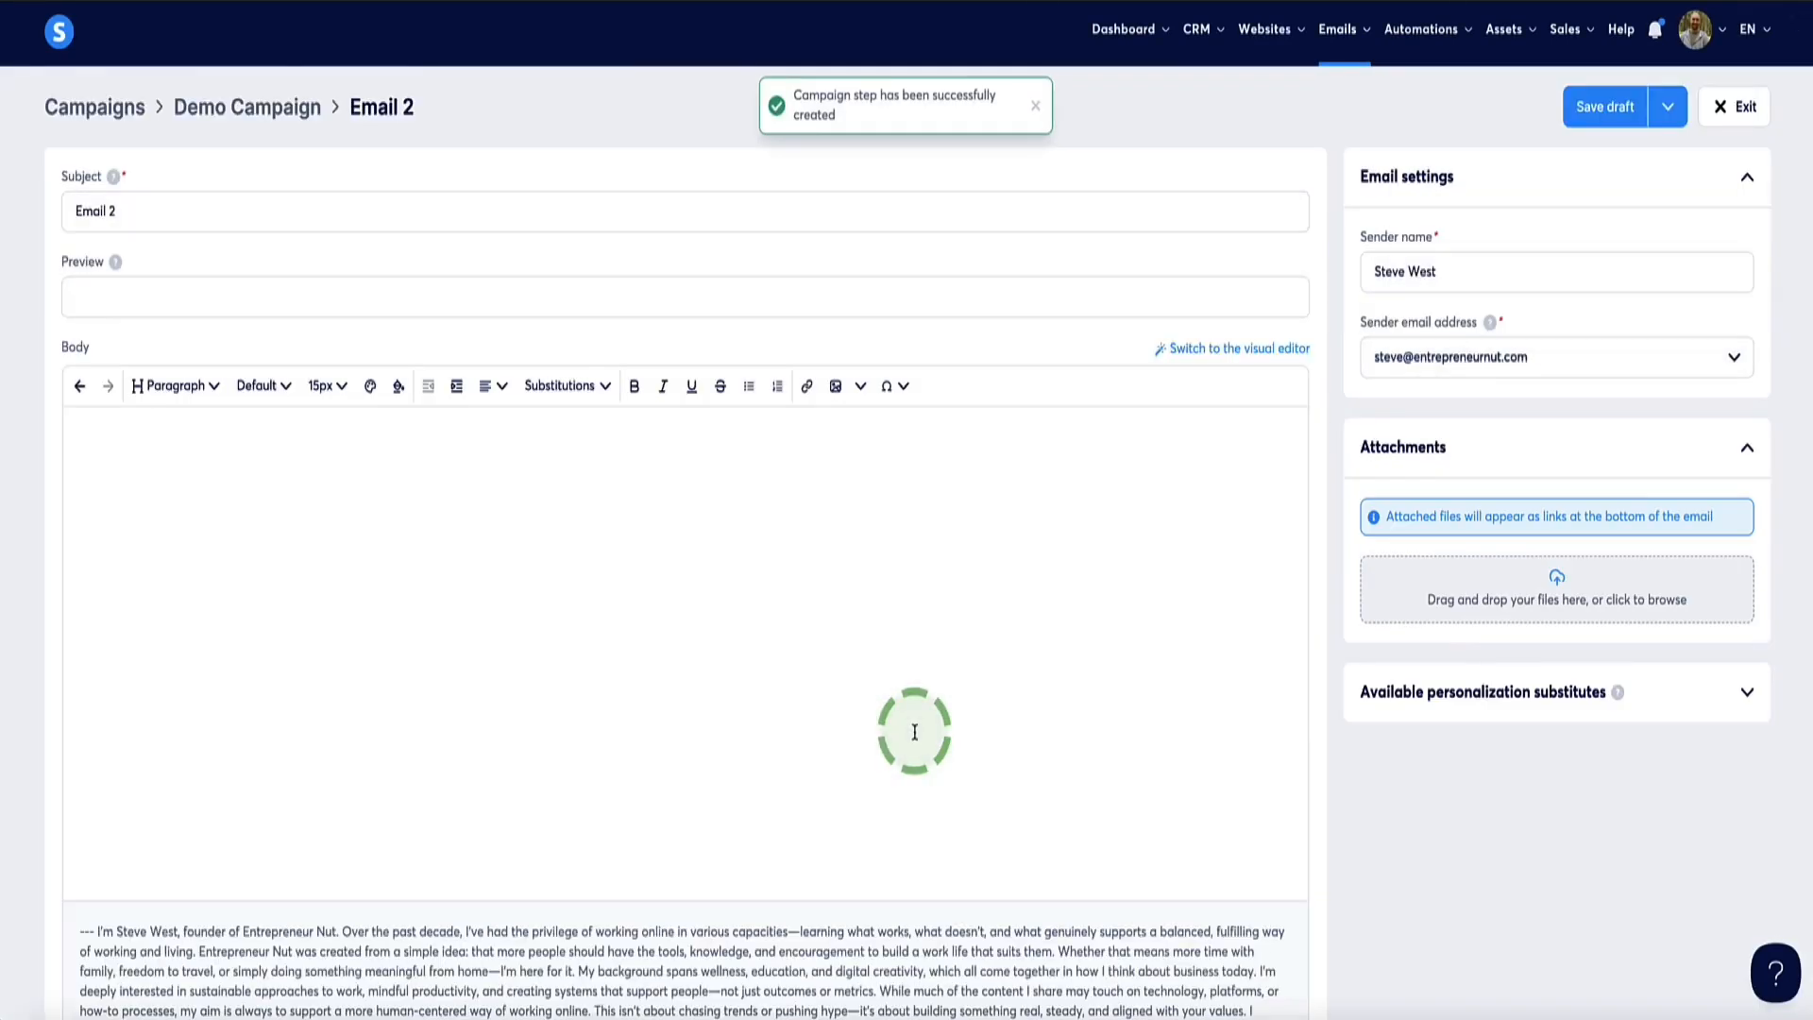
left_click(551, 529)
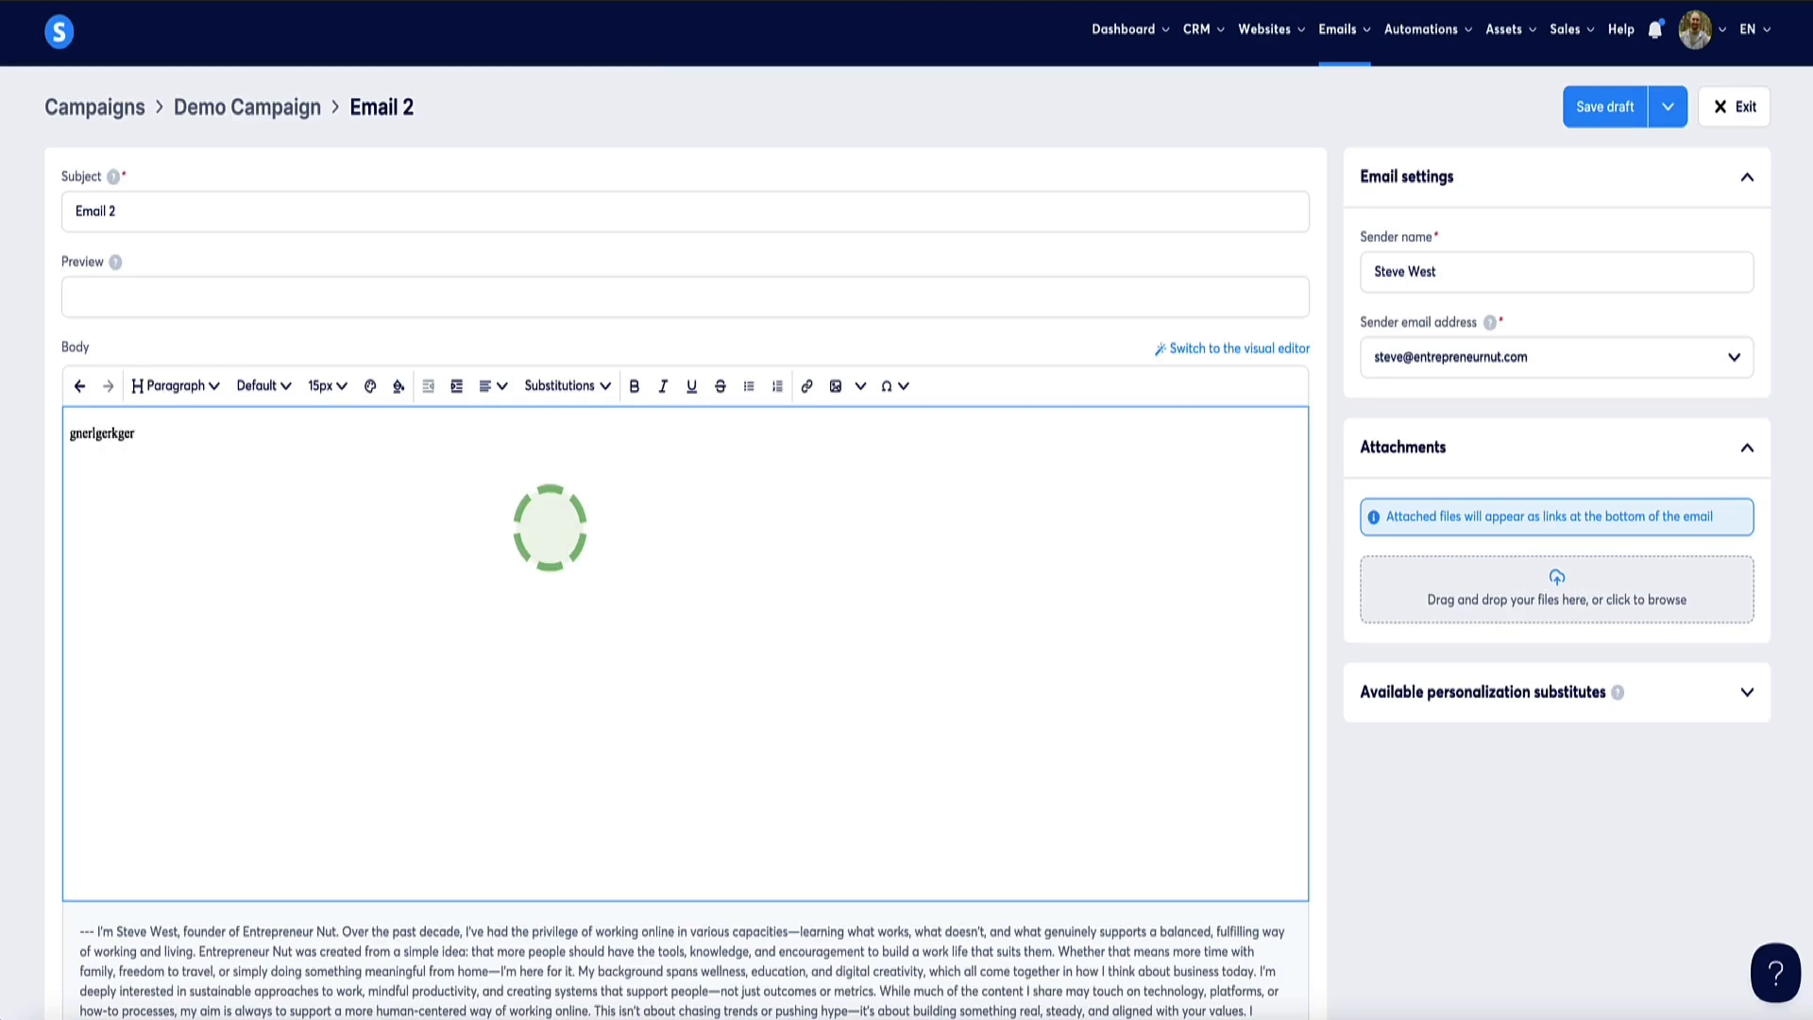
Save and publish Email 2, choosing to send it after "Welcome - here's your free gift" in the activation settings
left_click(1668, 109)
left_click(1602, 156)
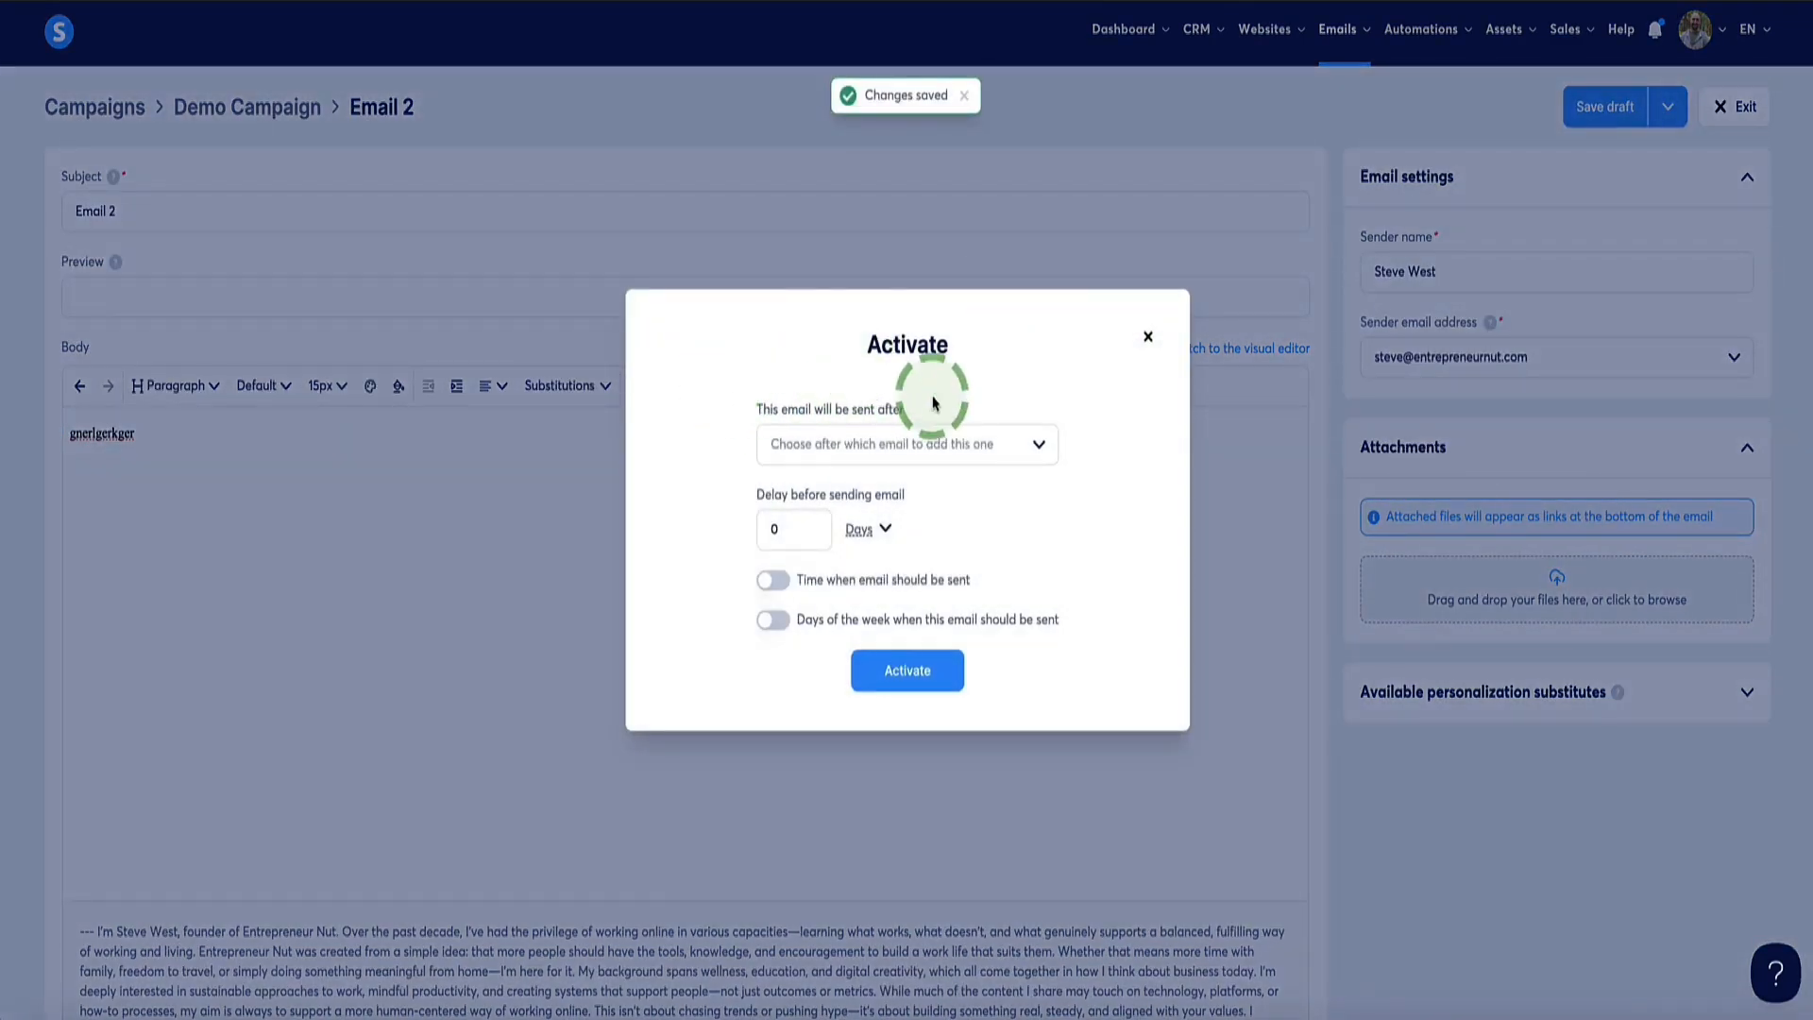
left_click_drag(756, 407, 915, 422)
left_click(926, 409)
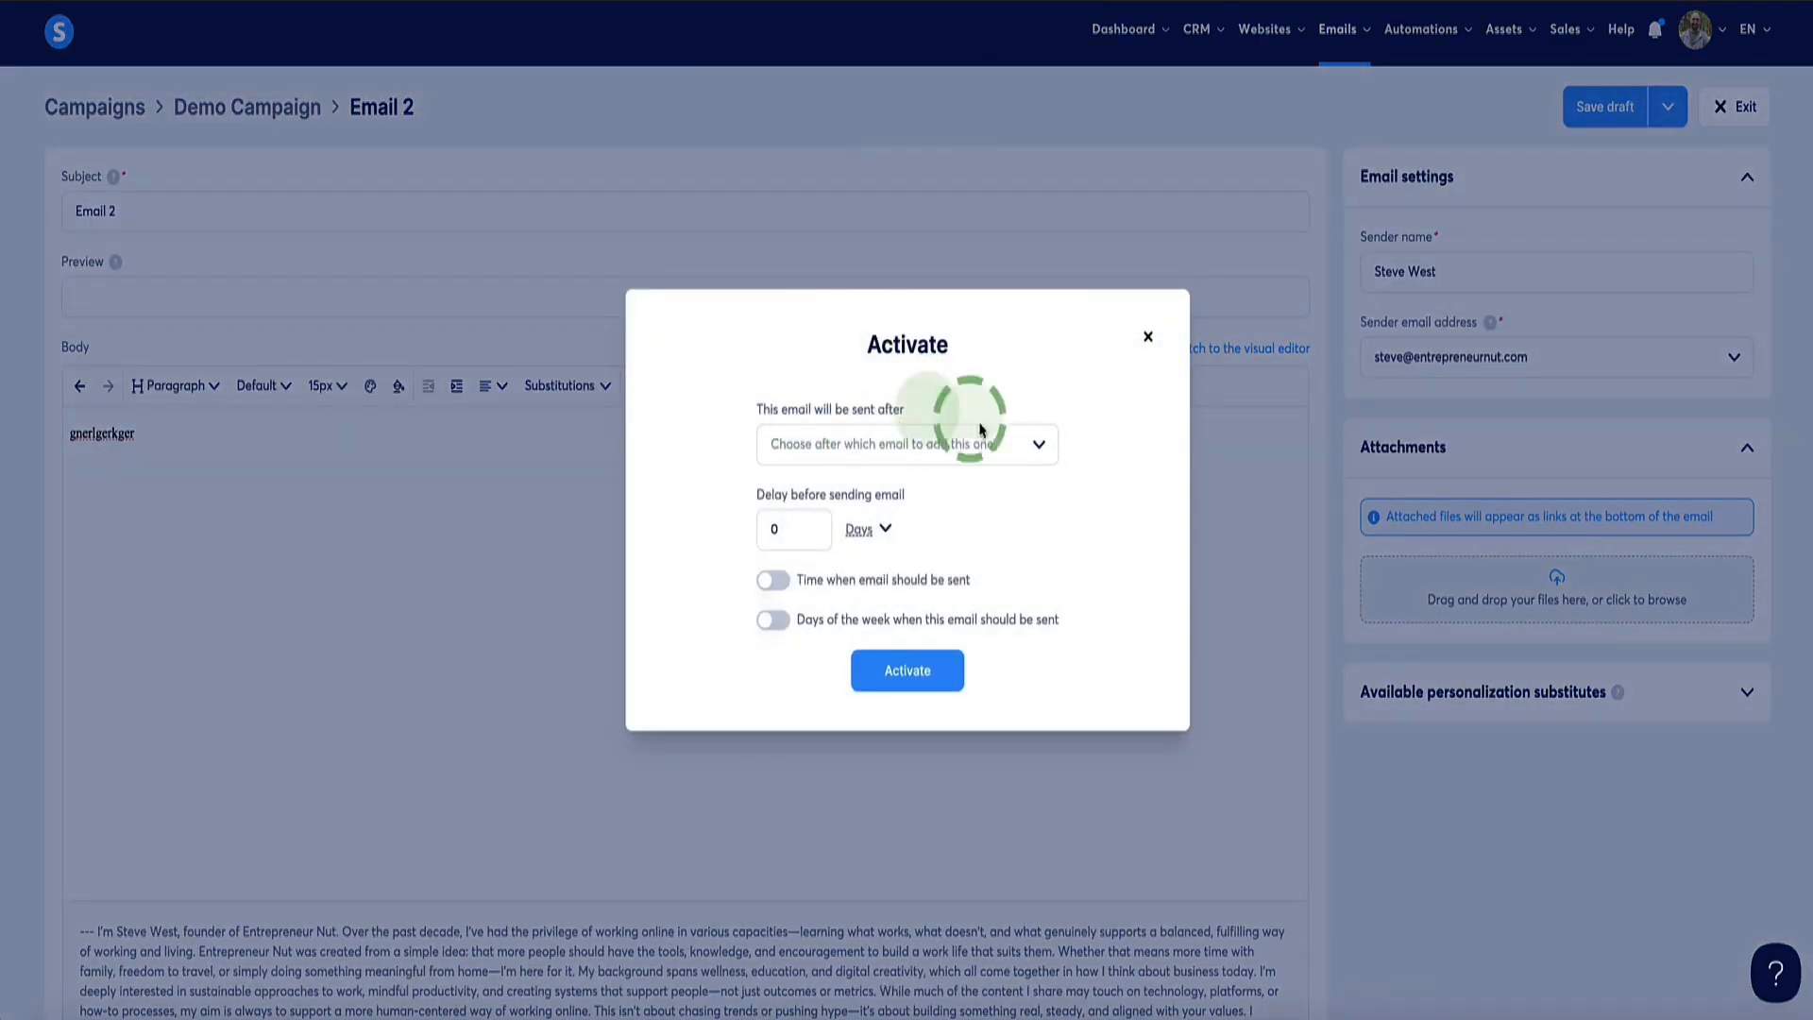
left_click(1037, 445)
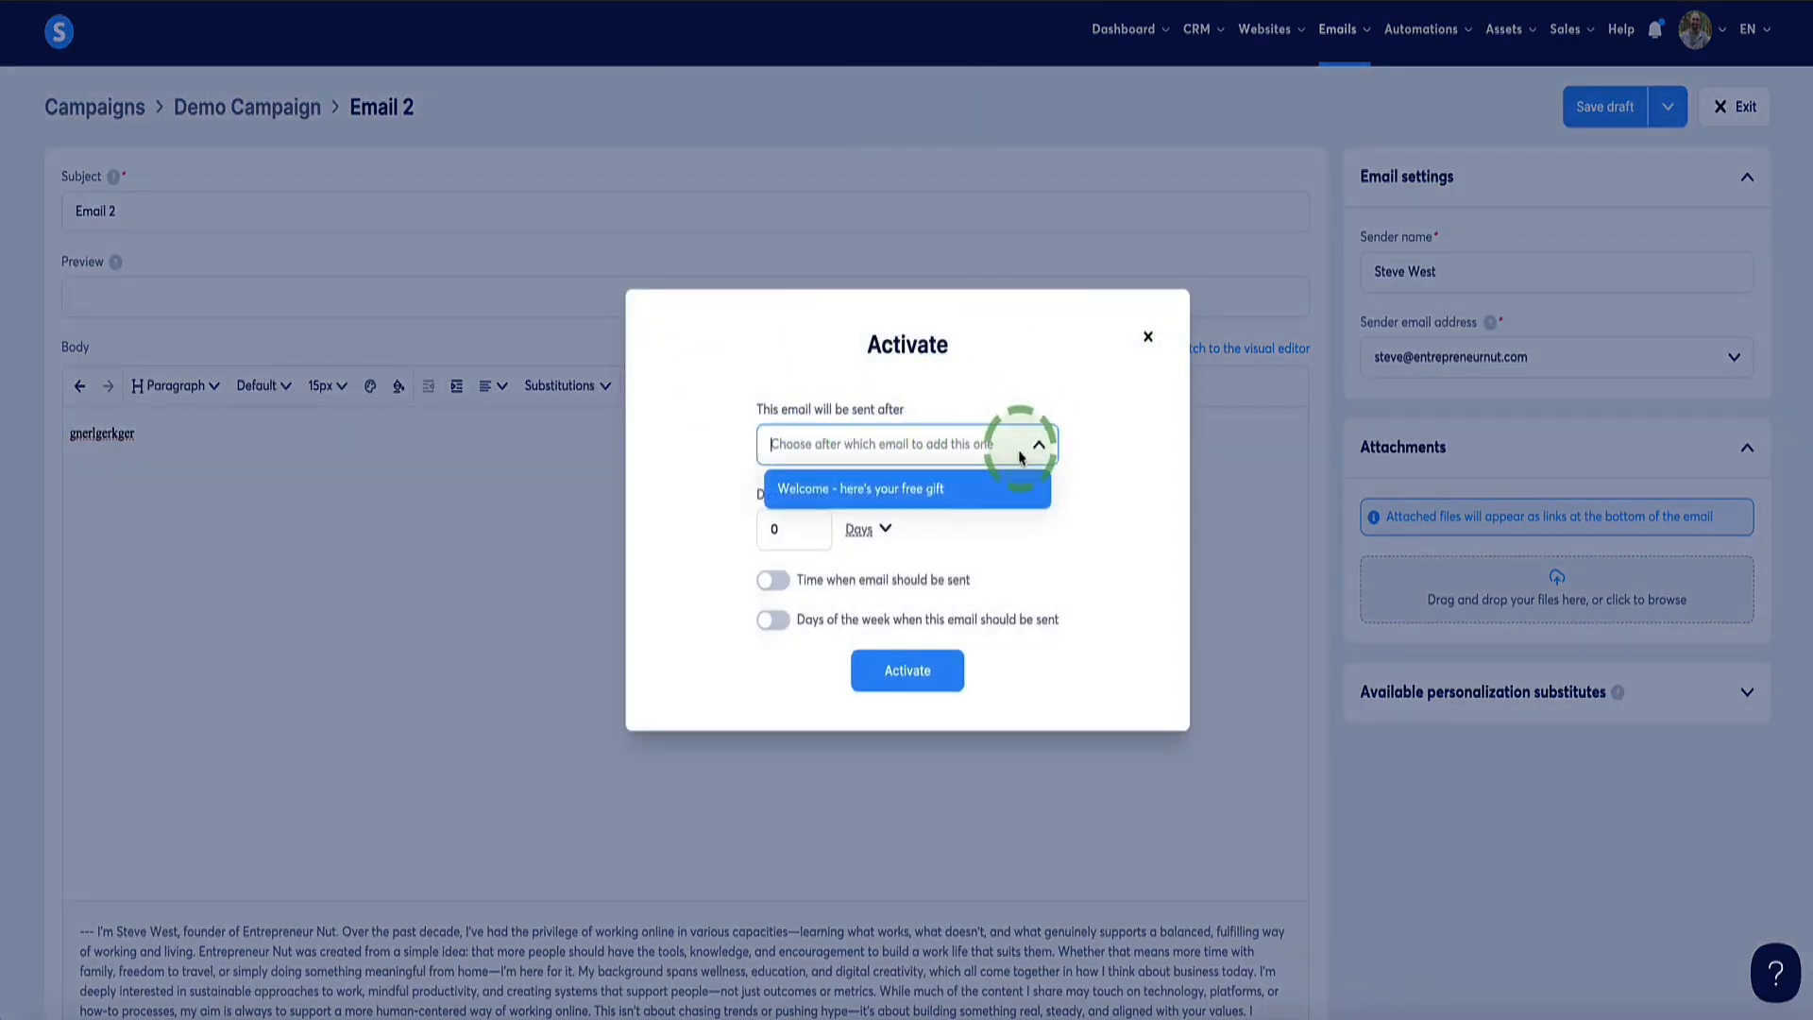
left_click(811, 489)
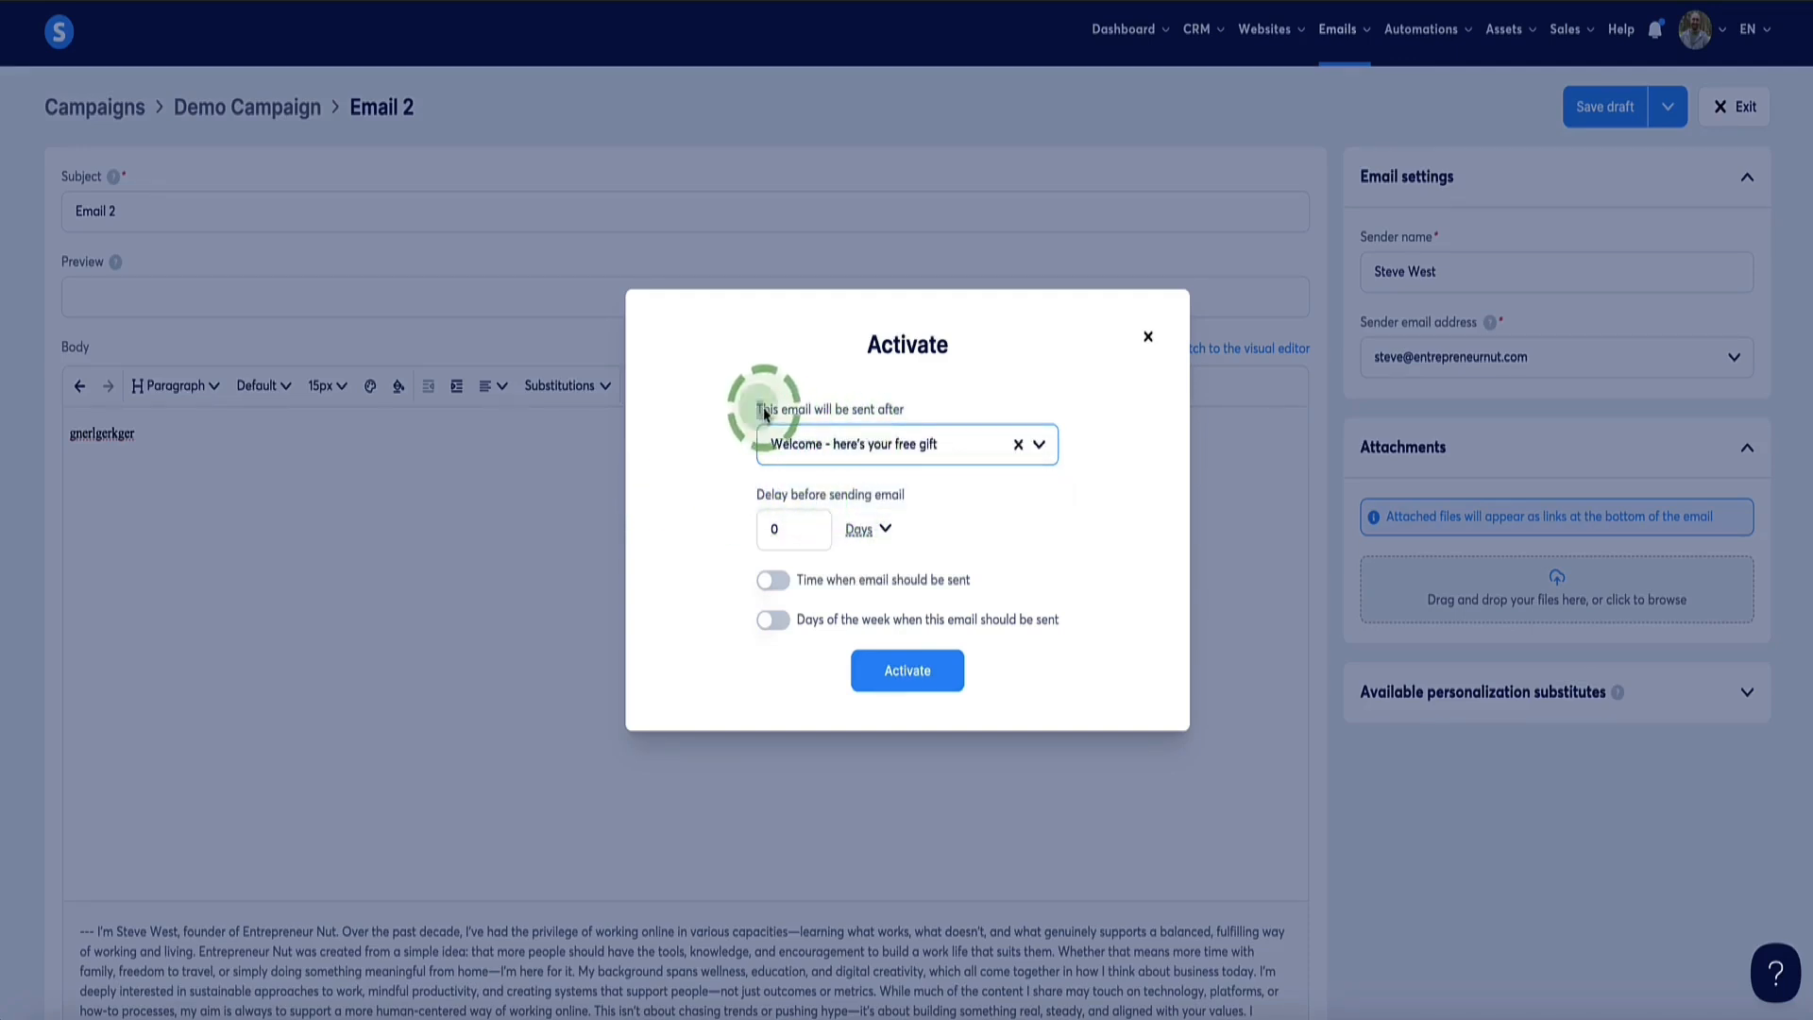
left_click_drag(763, 408, 920, 412)
left_click(930, 410)
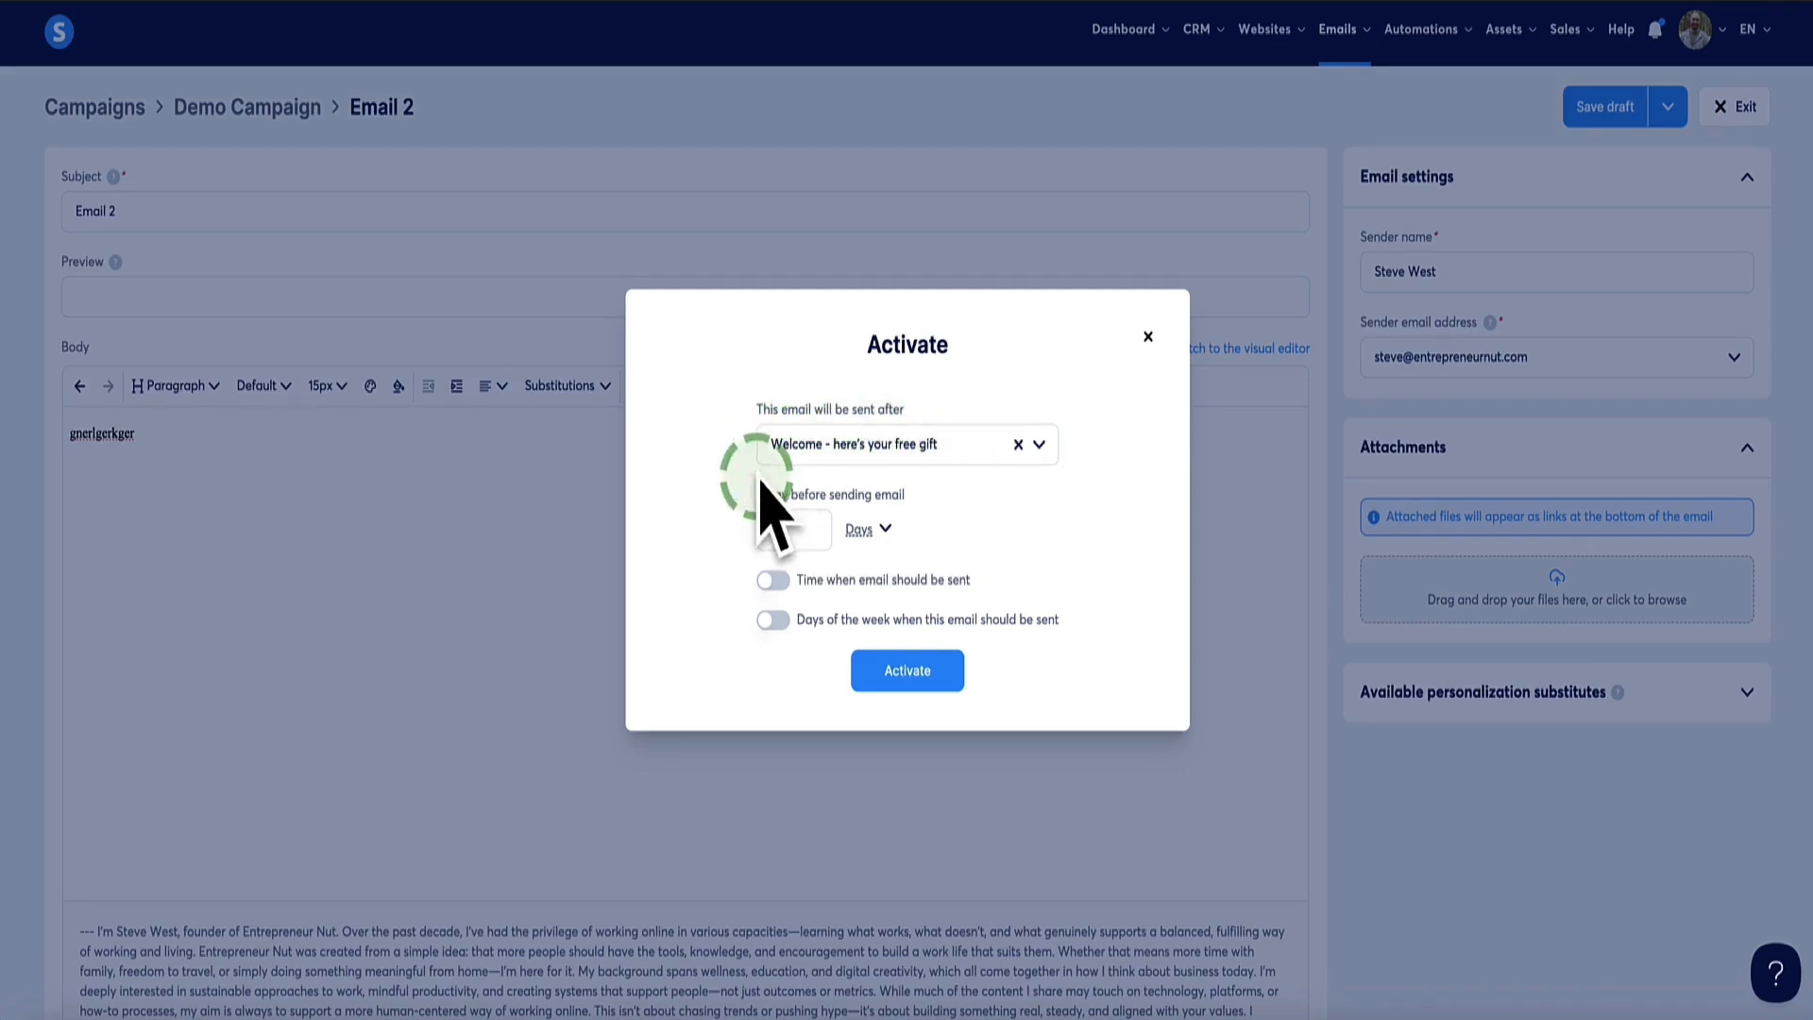
Set the delay before sending Email 2 to 1 day, keeping Days as the unit
left_click_drag(762, 483, 713, 508)
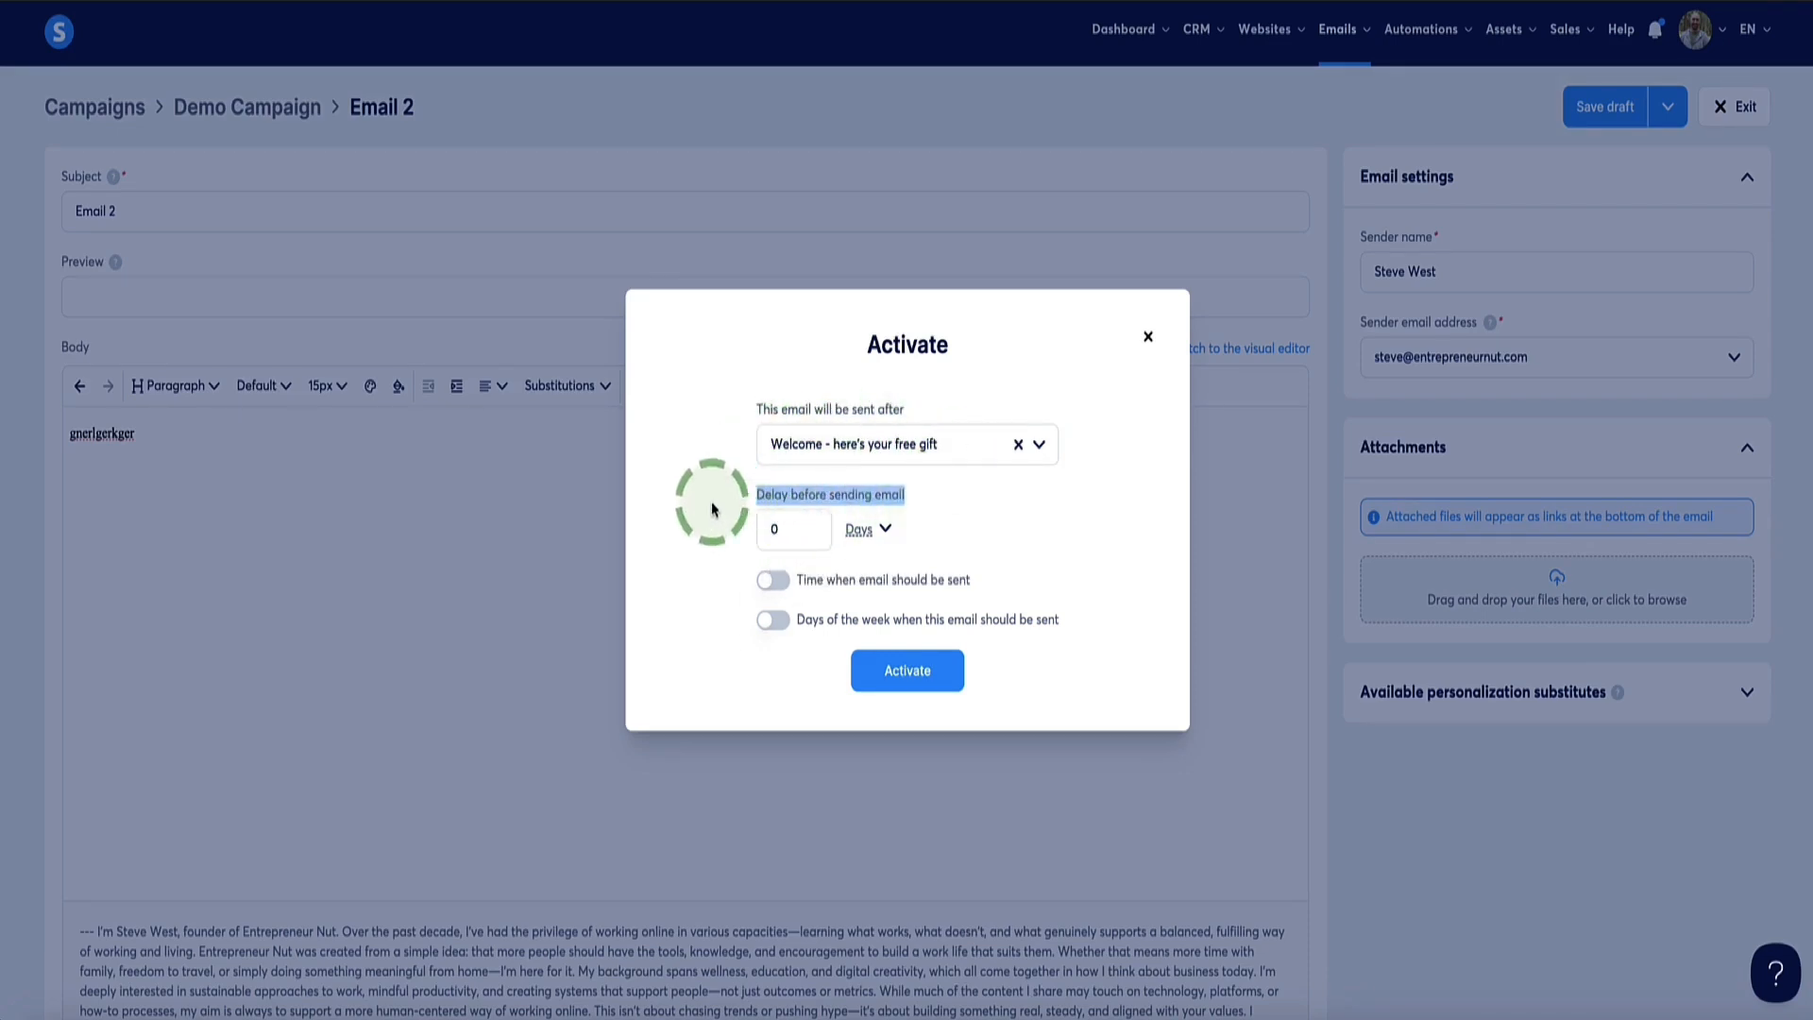
left_click(775, 527)
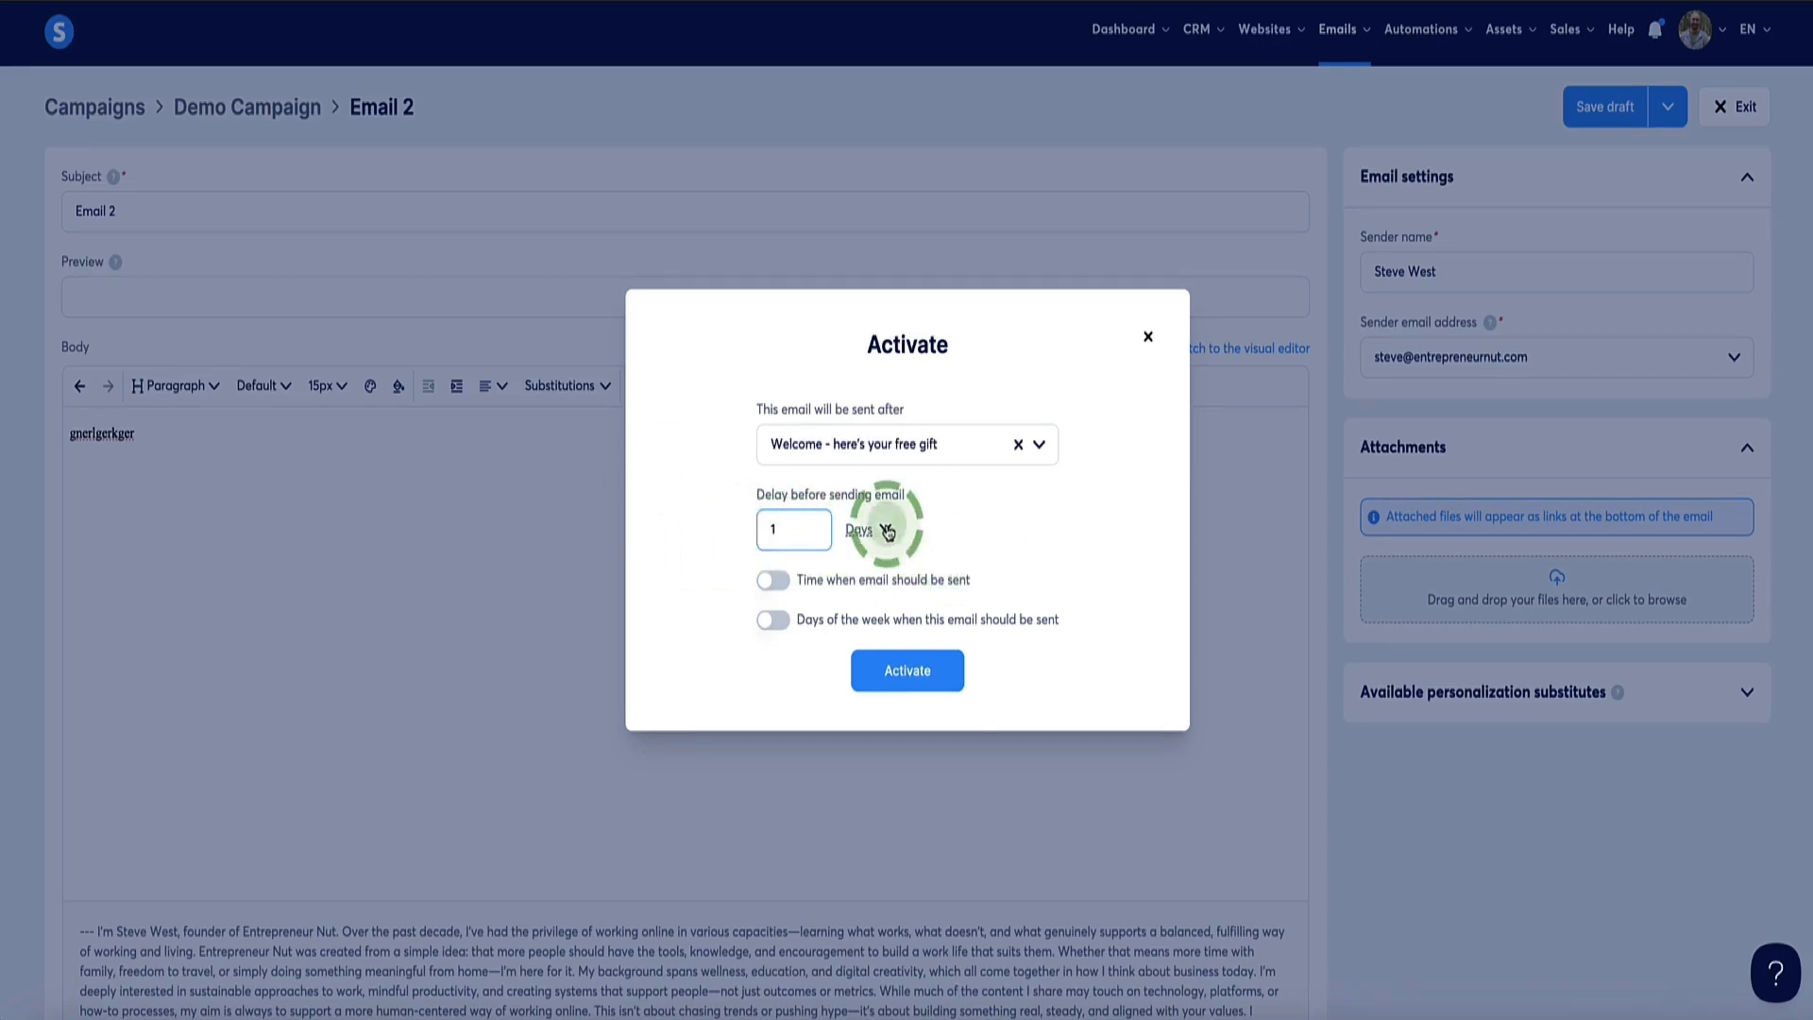
left_click(879, 529)
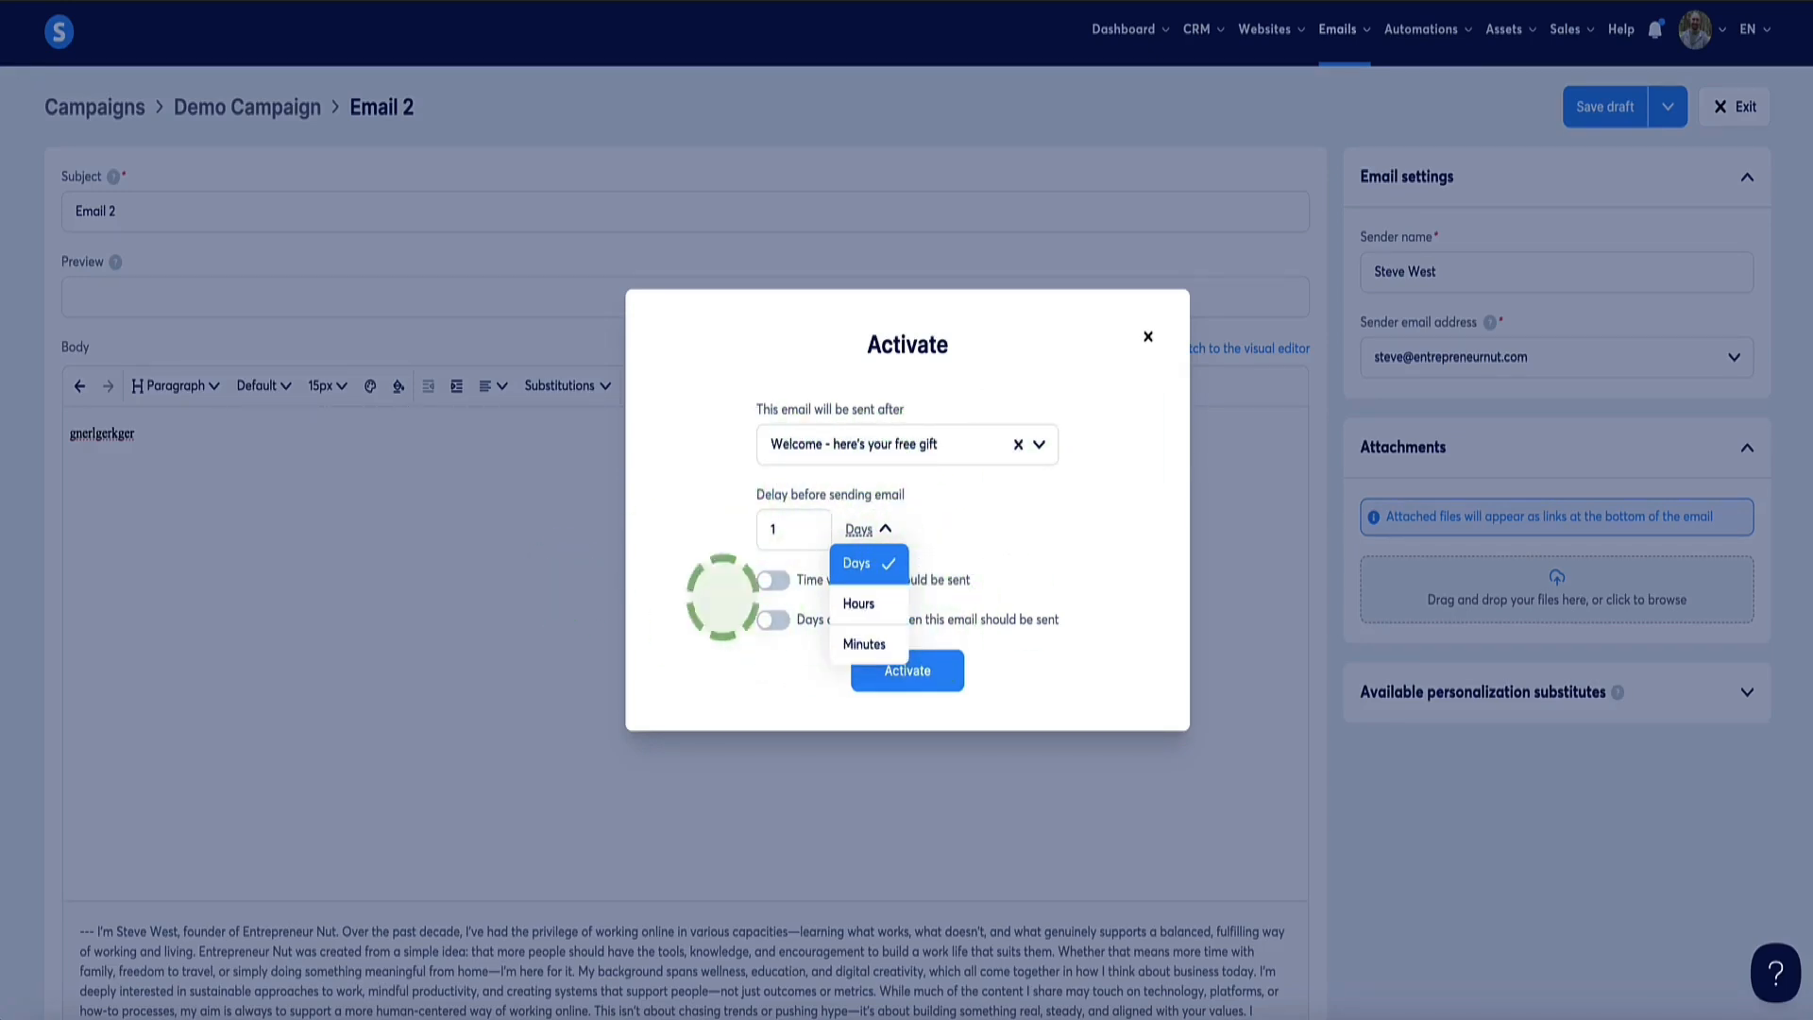
left_click(694, 564)
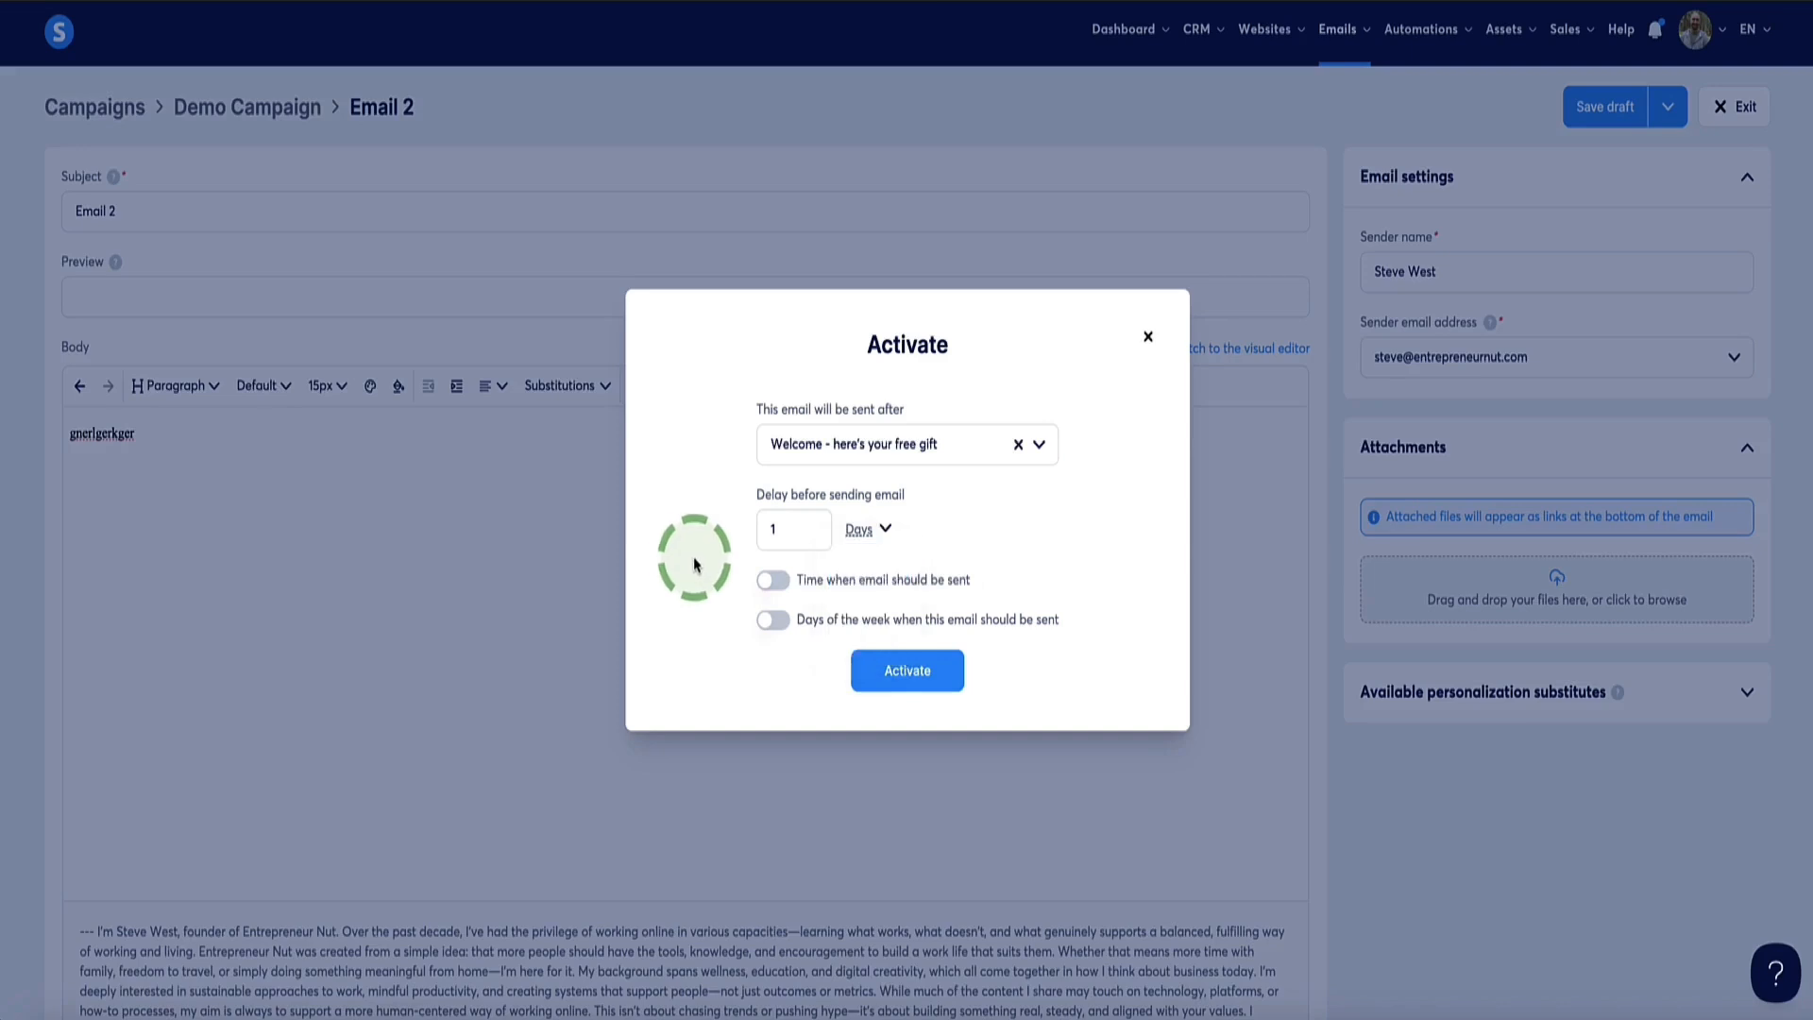
Try out the send-time and days-of-the-week options in Email 2's activation settings, leaving both switched off
left_click(767, 580)
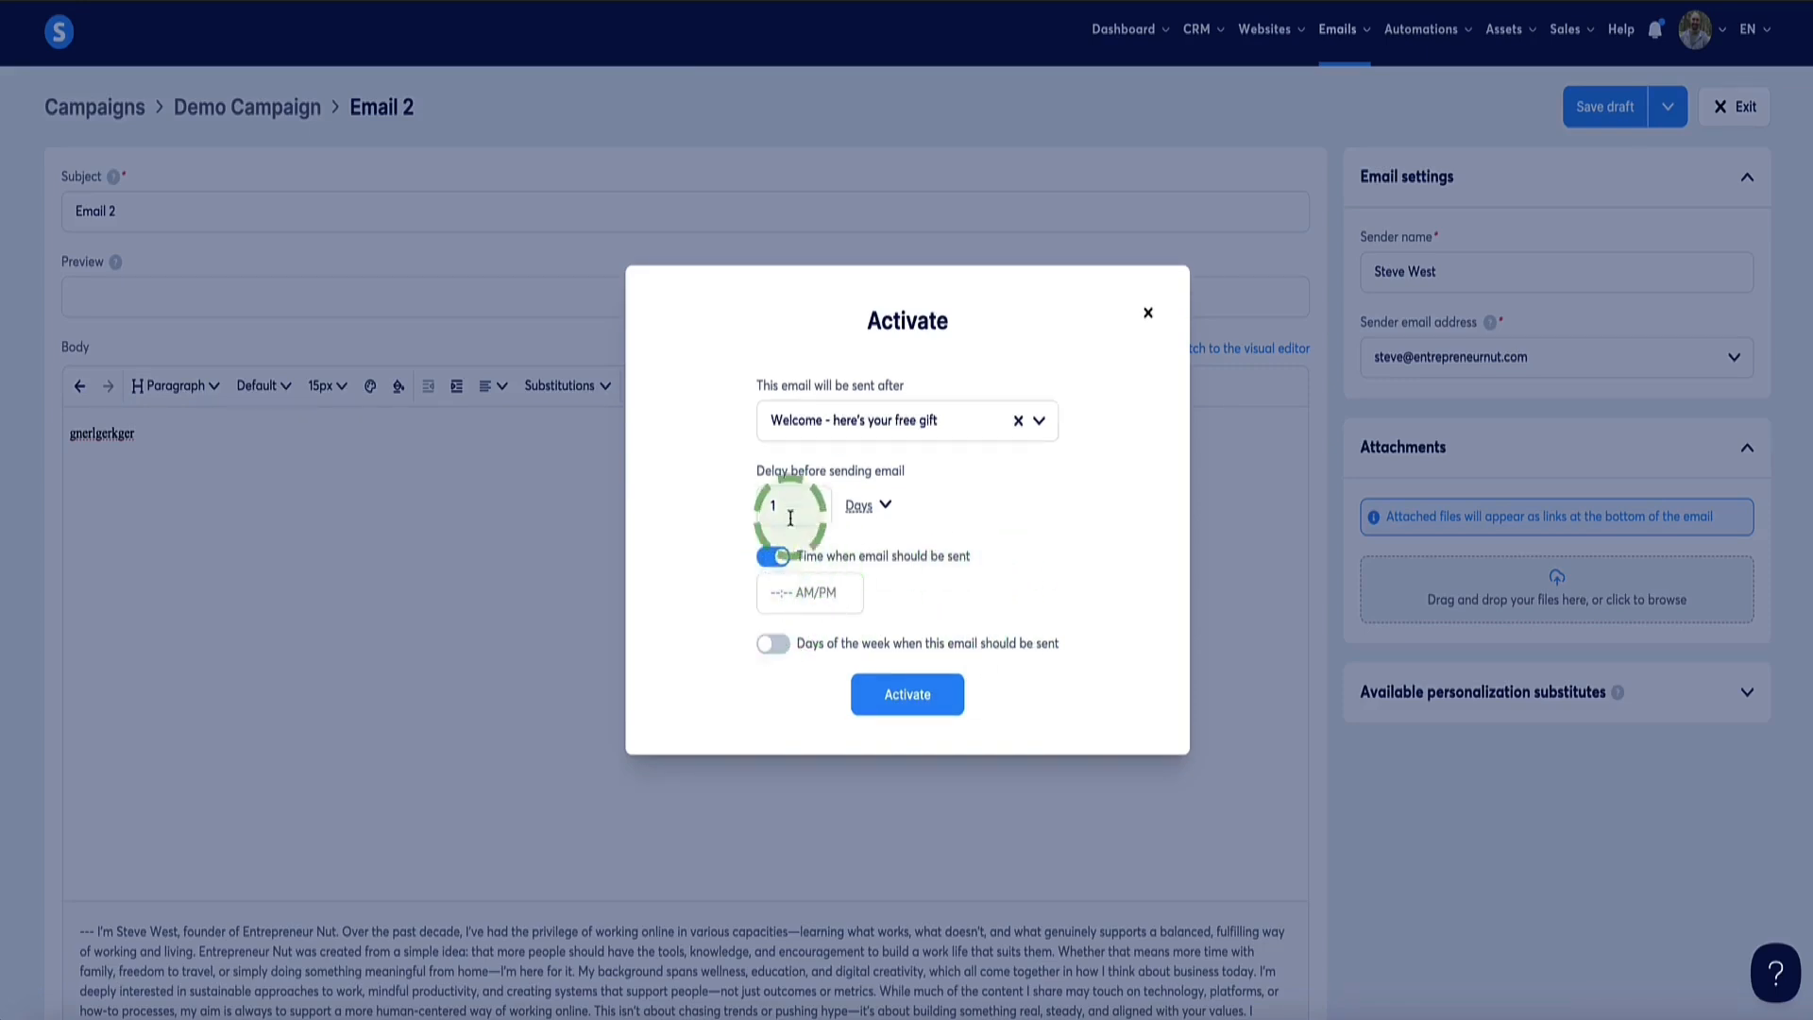
left_click(789, 555)
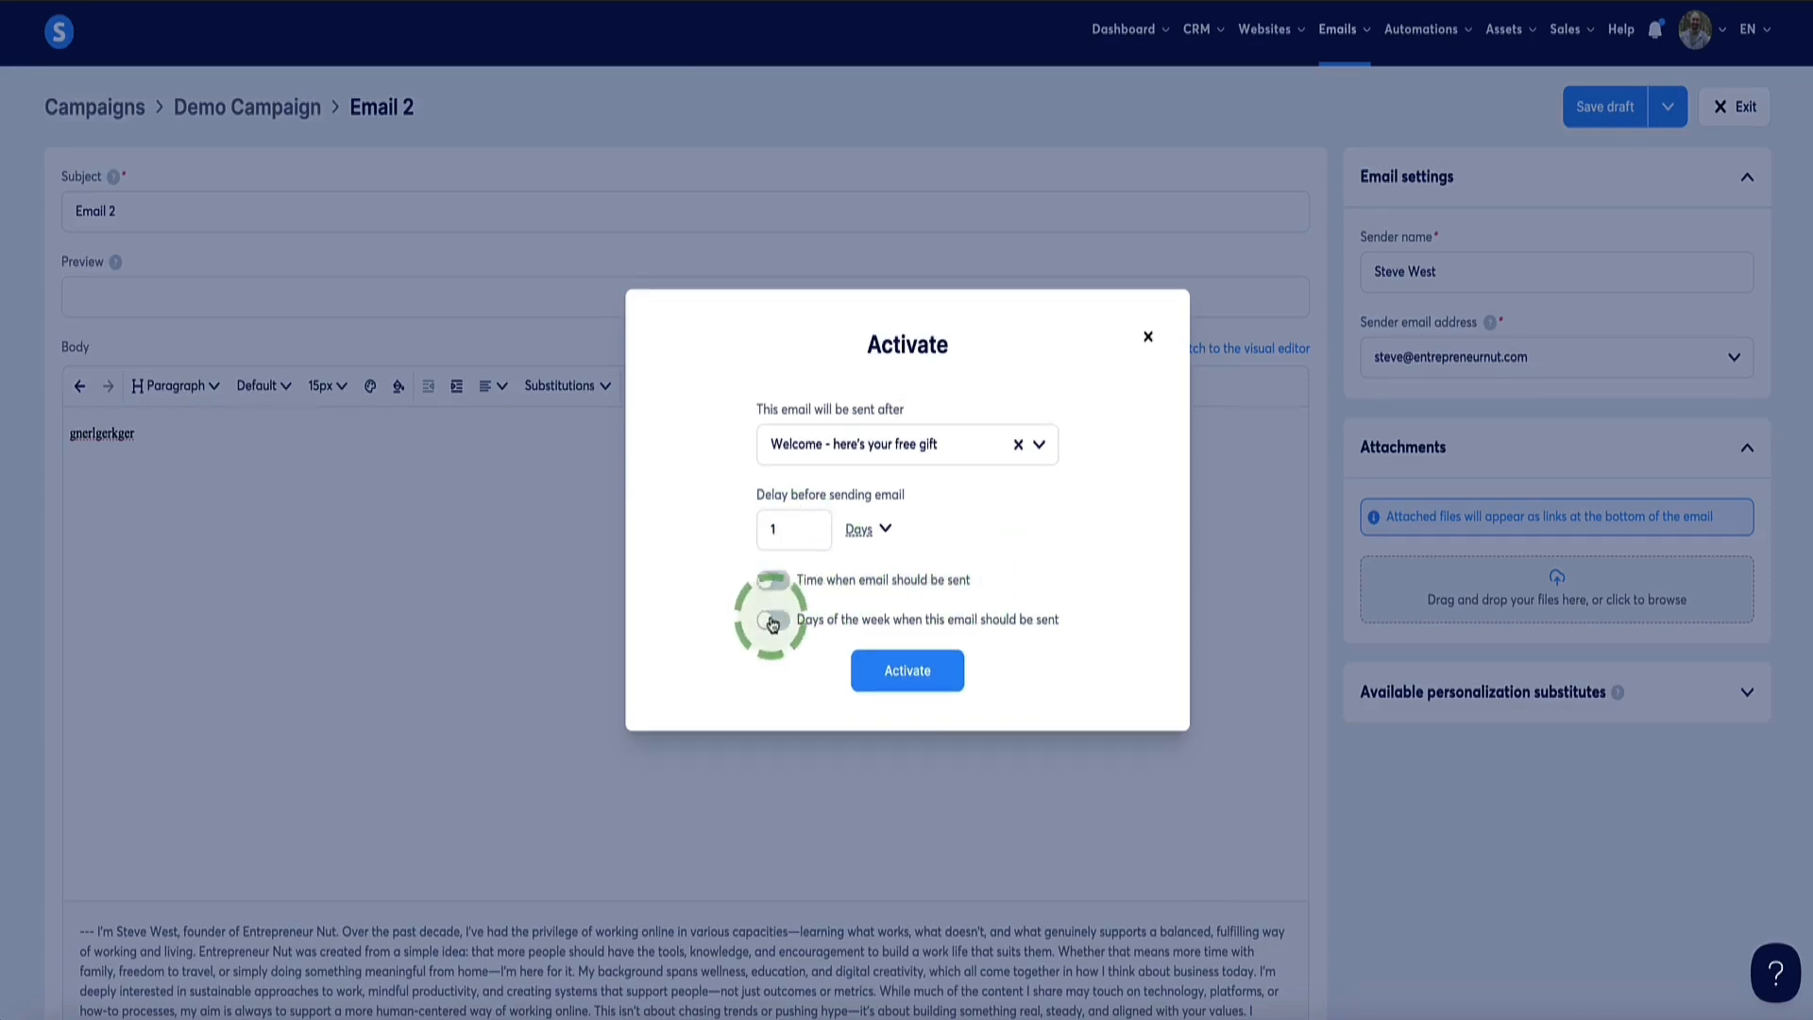
left_click(775, 621)
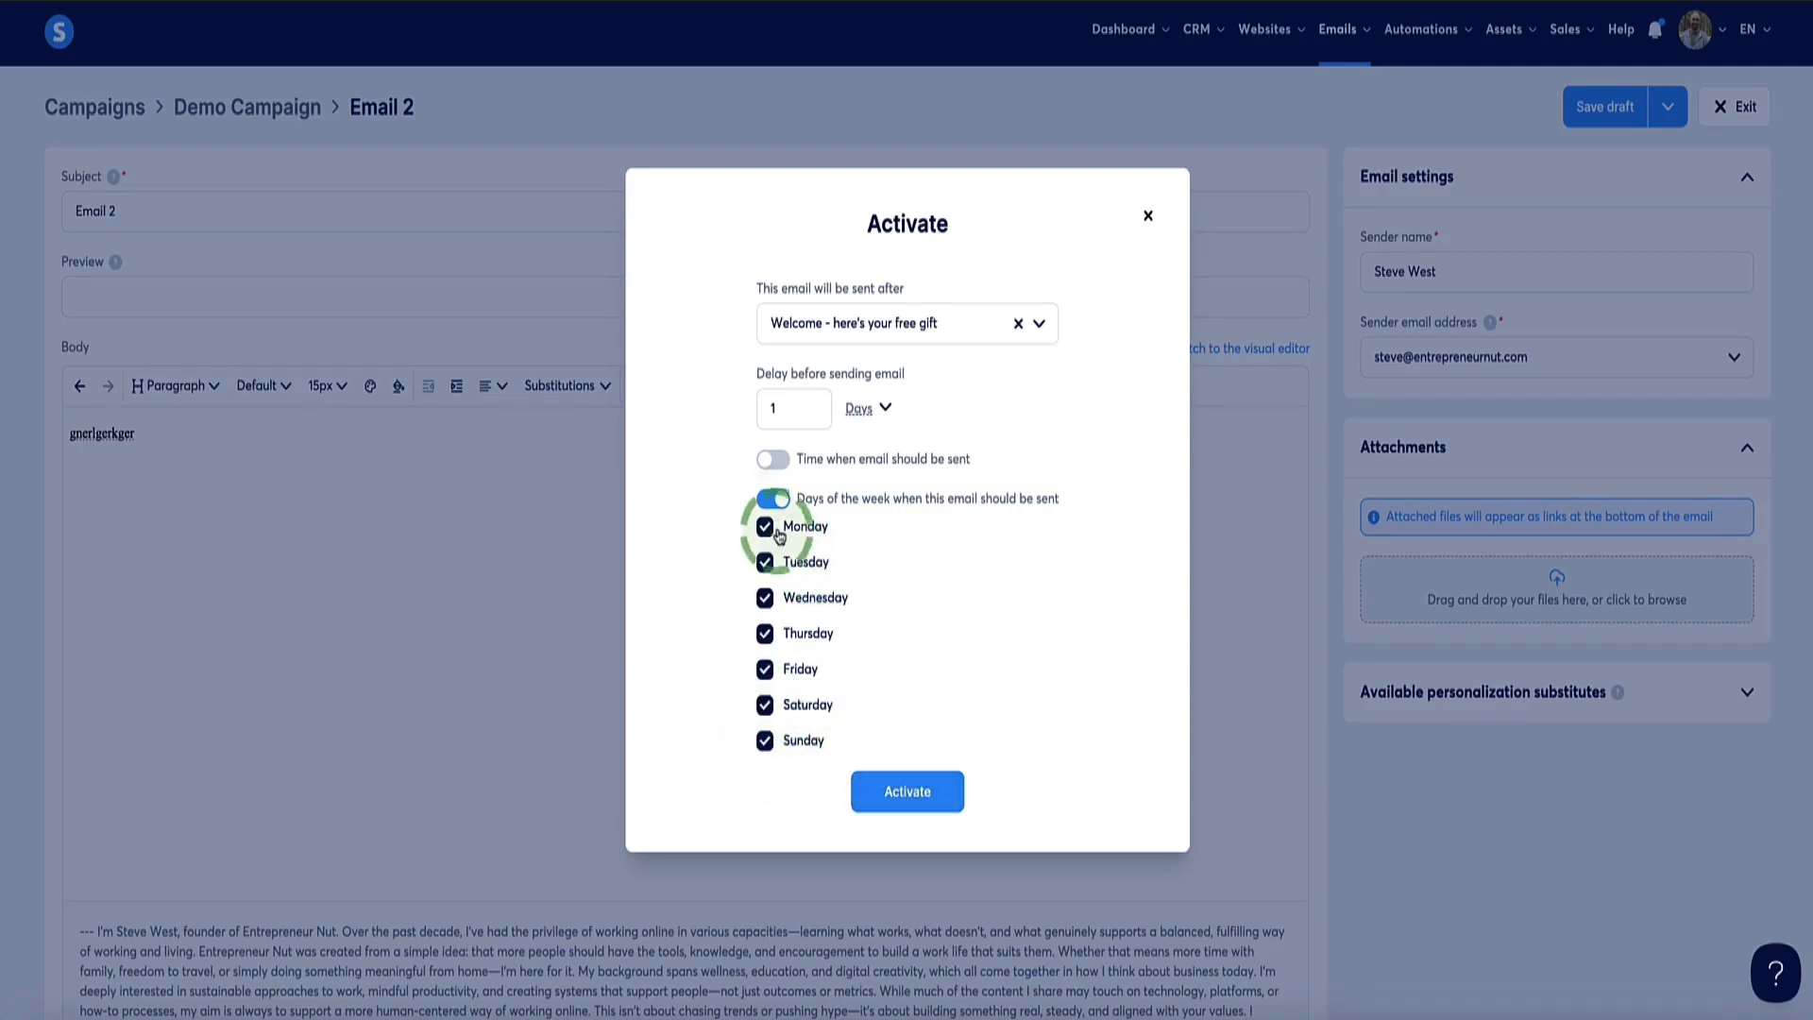
left_click(773, 498)
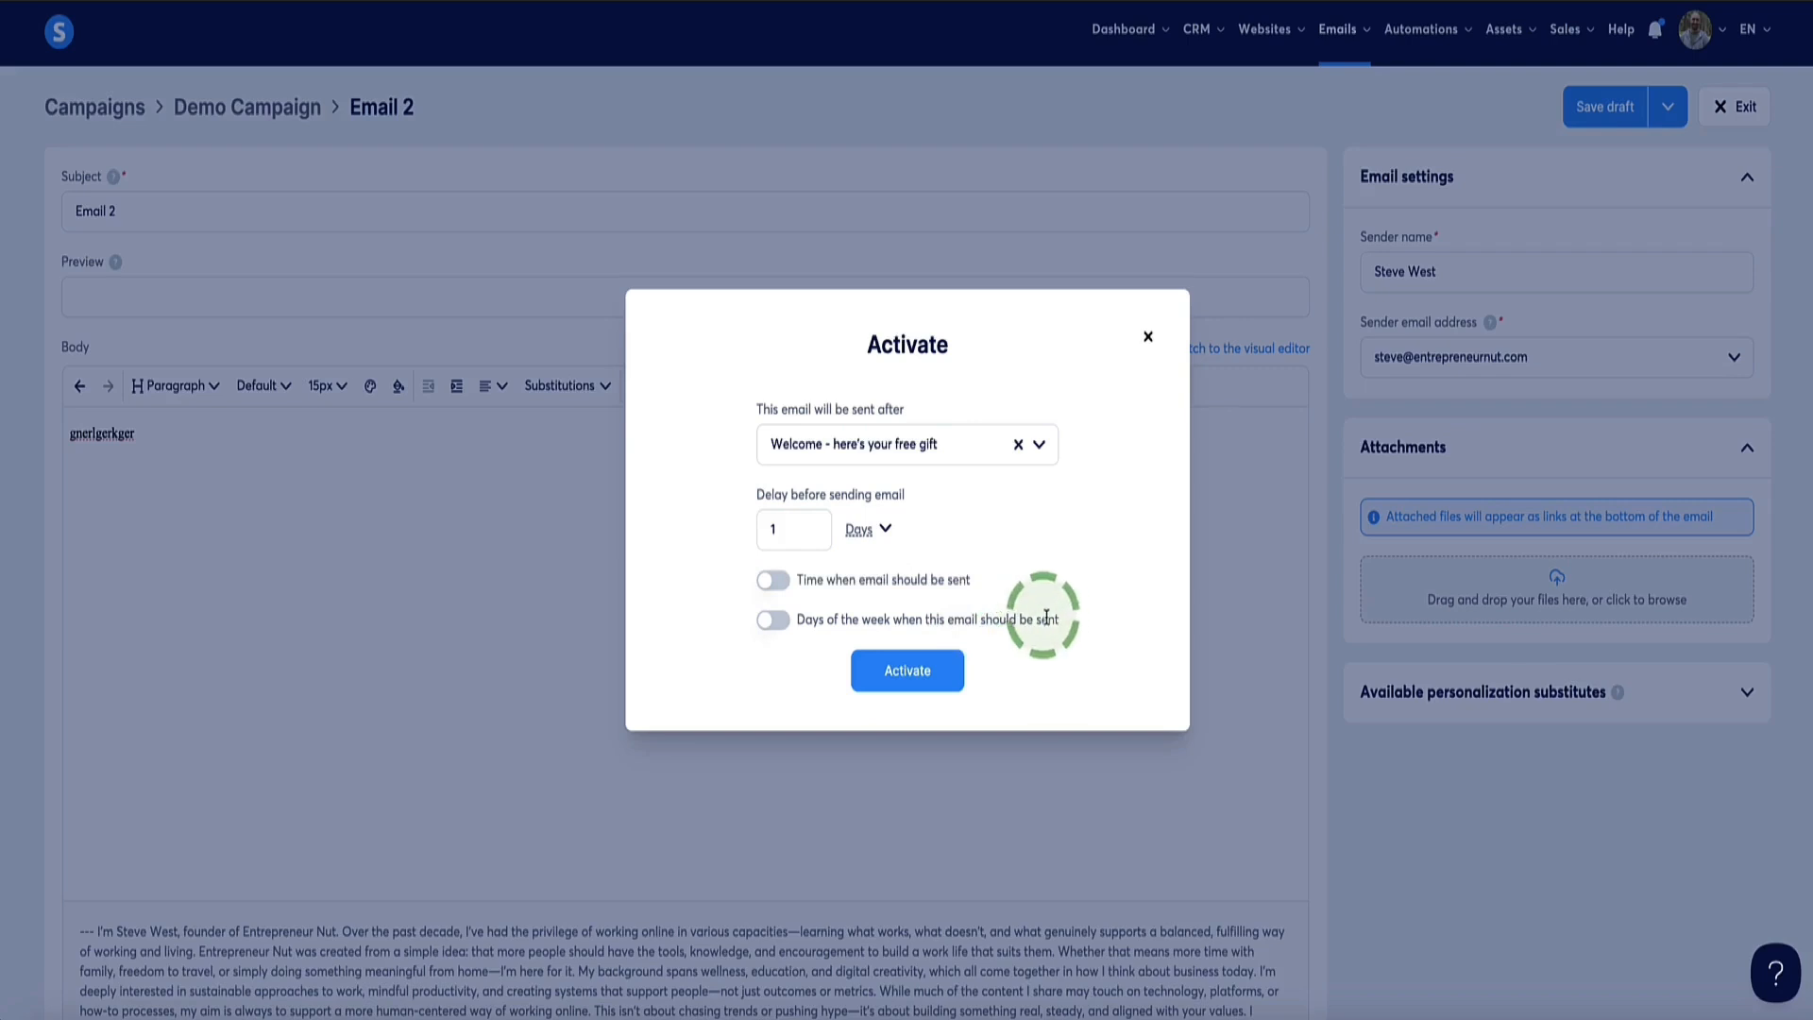
left_click_drag(1059, 620, 792, 630)
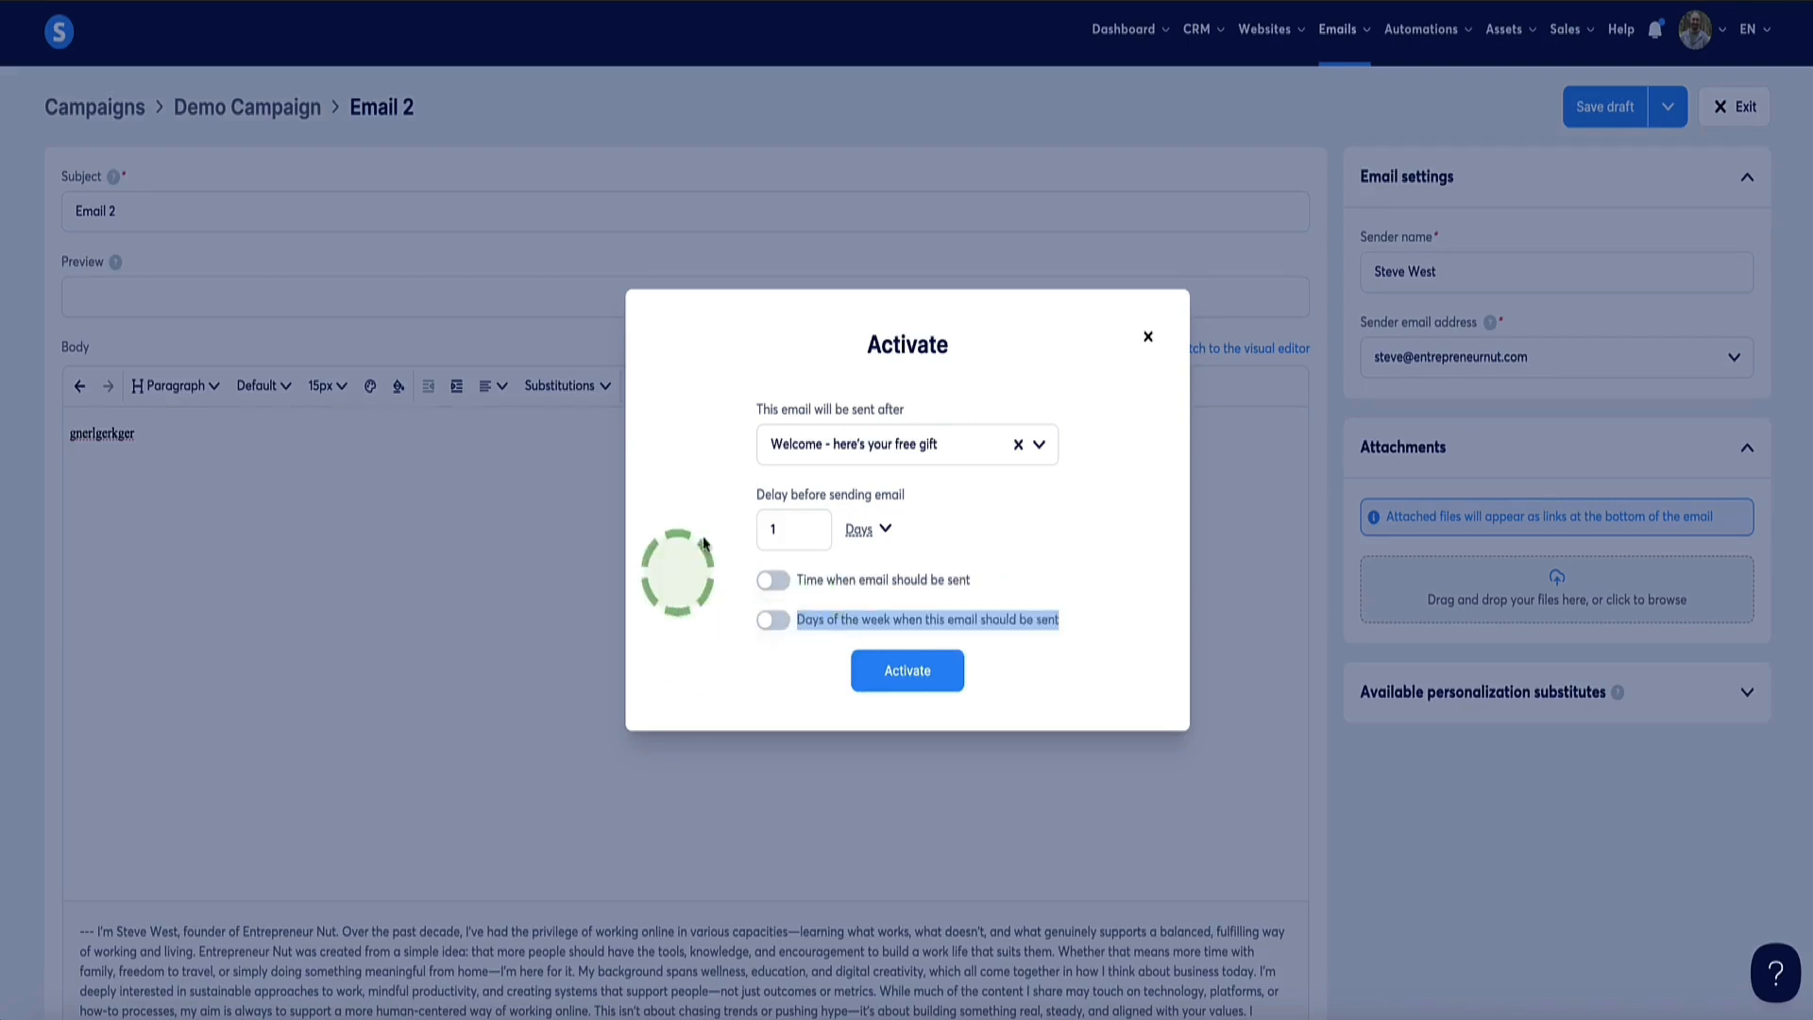
Activate Email 2 and exit to the Demo Campaign's list of emails
left_click(1079, 619)
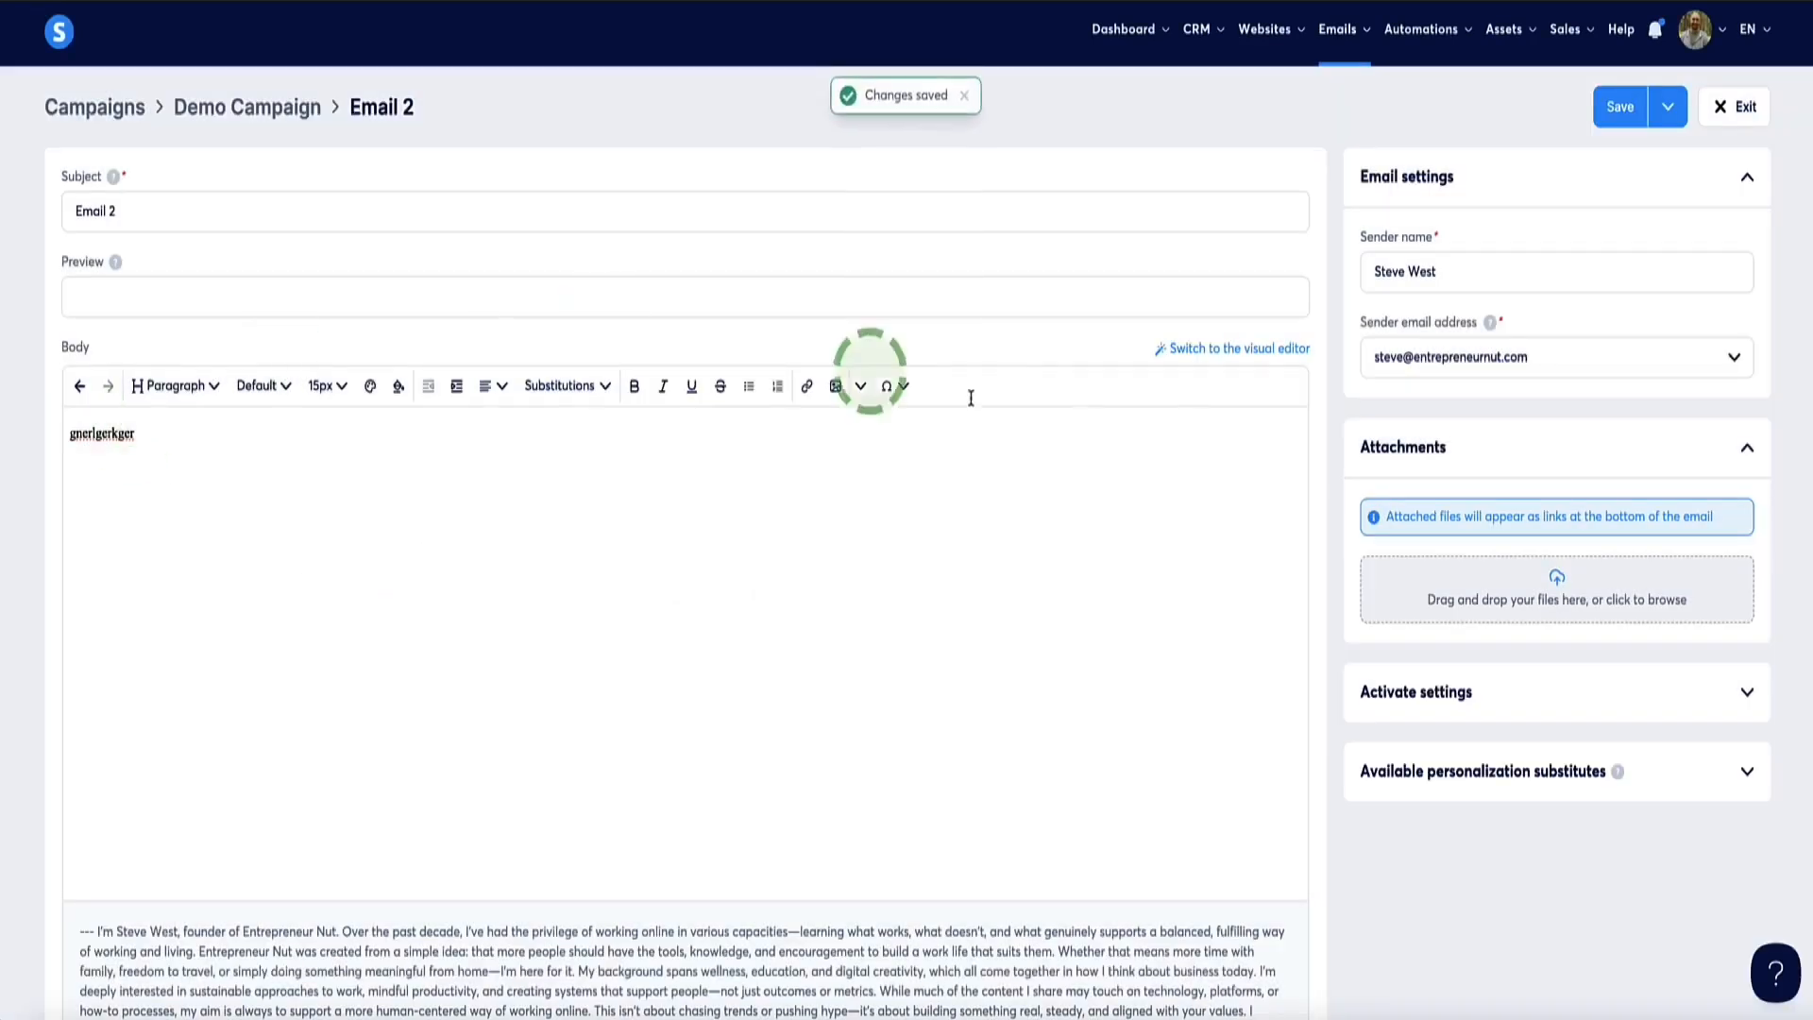
left_click(1730, 107)
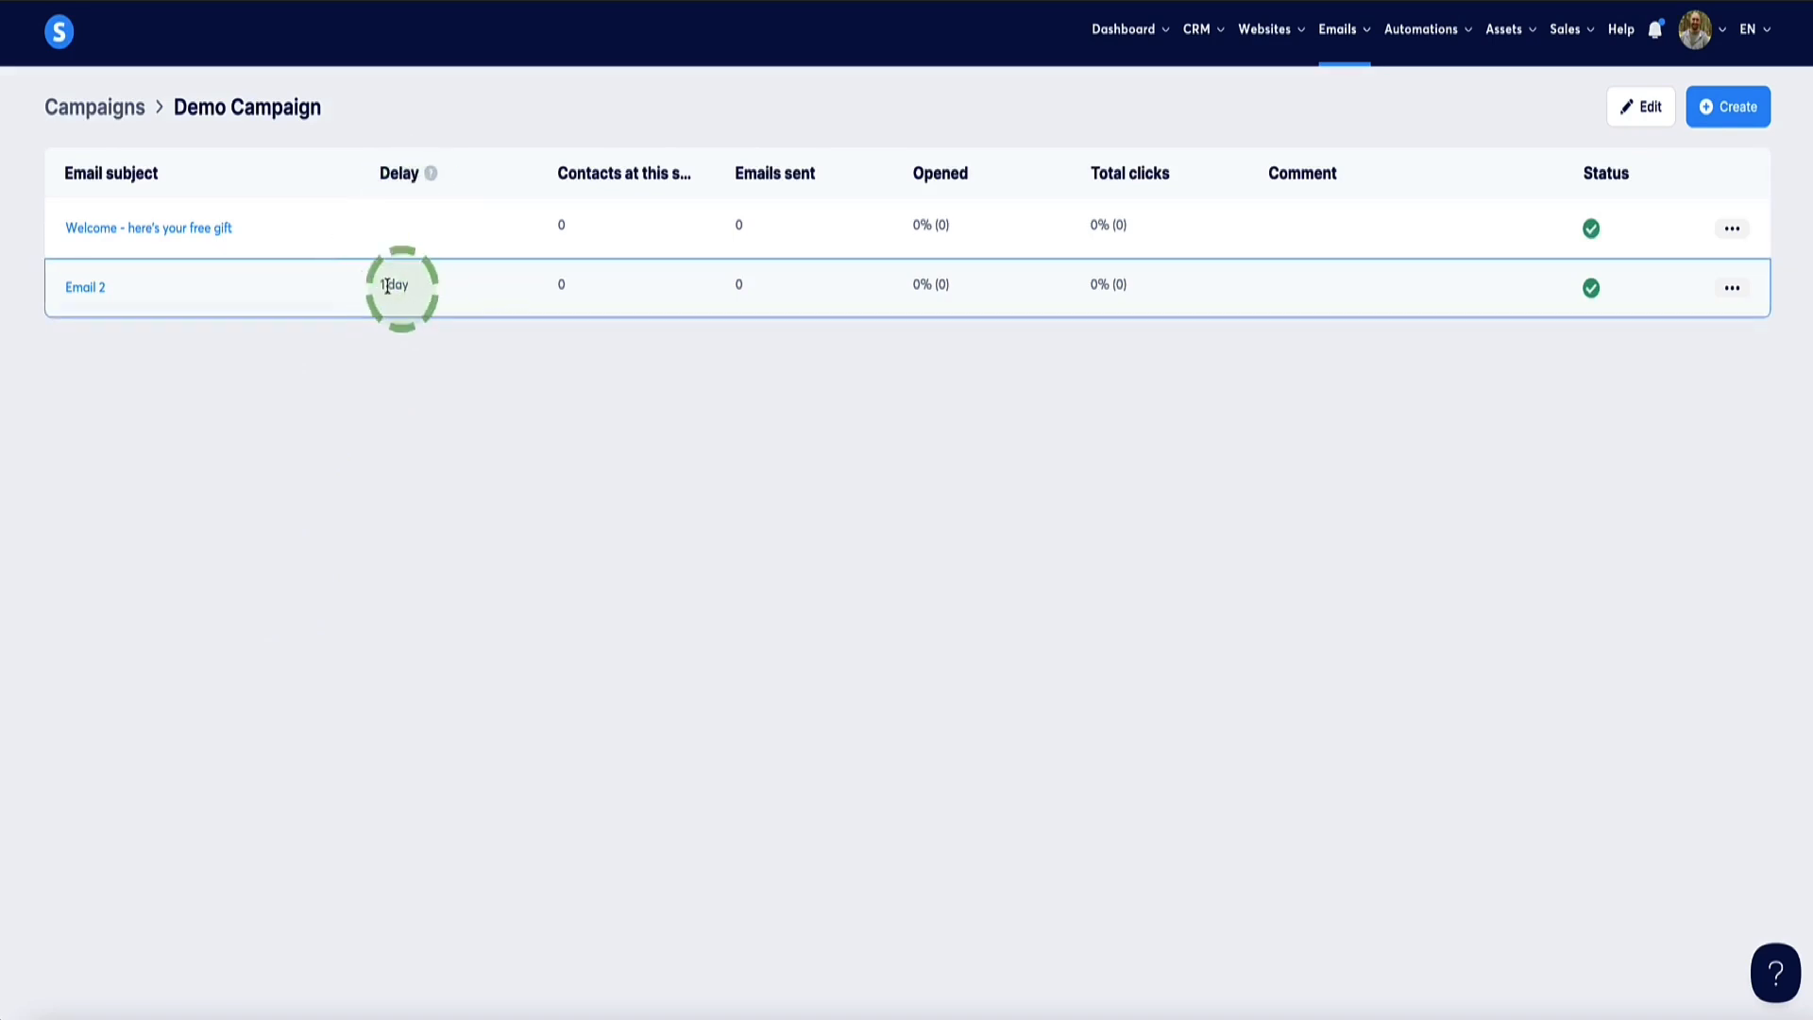
Check the free gift link in the body of the welcome email and return to the campaign's email list
left_click(162, 230)
left_click_drag(262, 517, 42, 526)
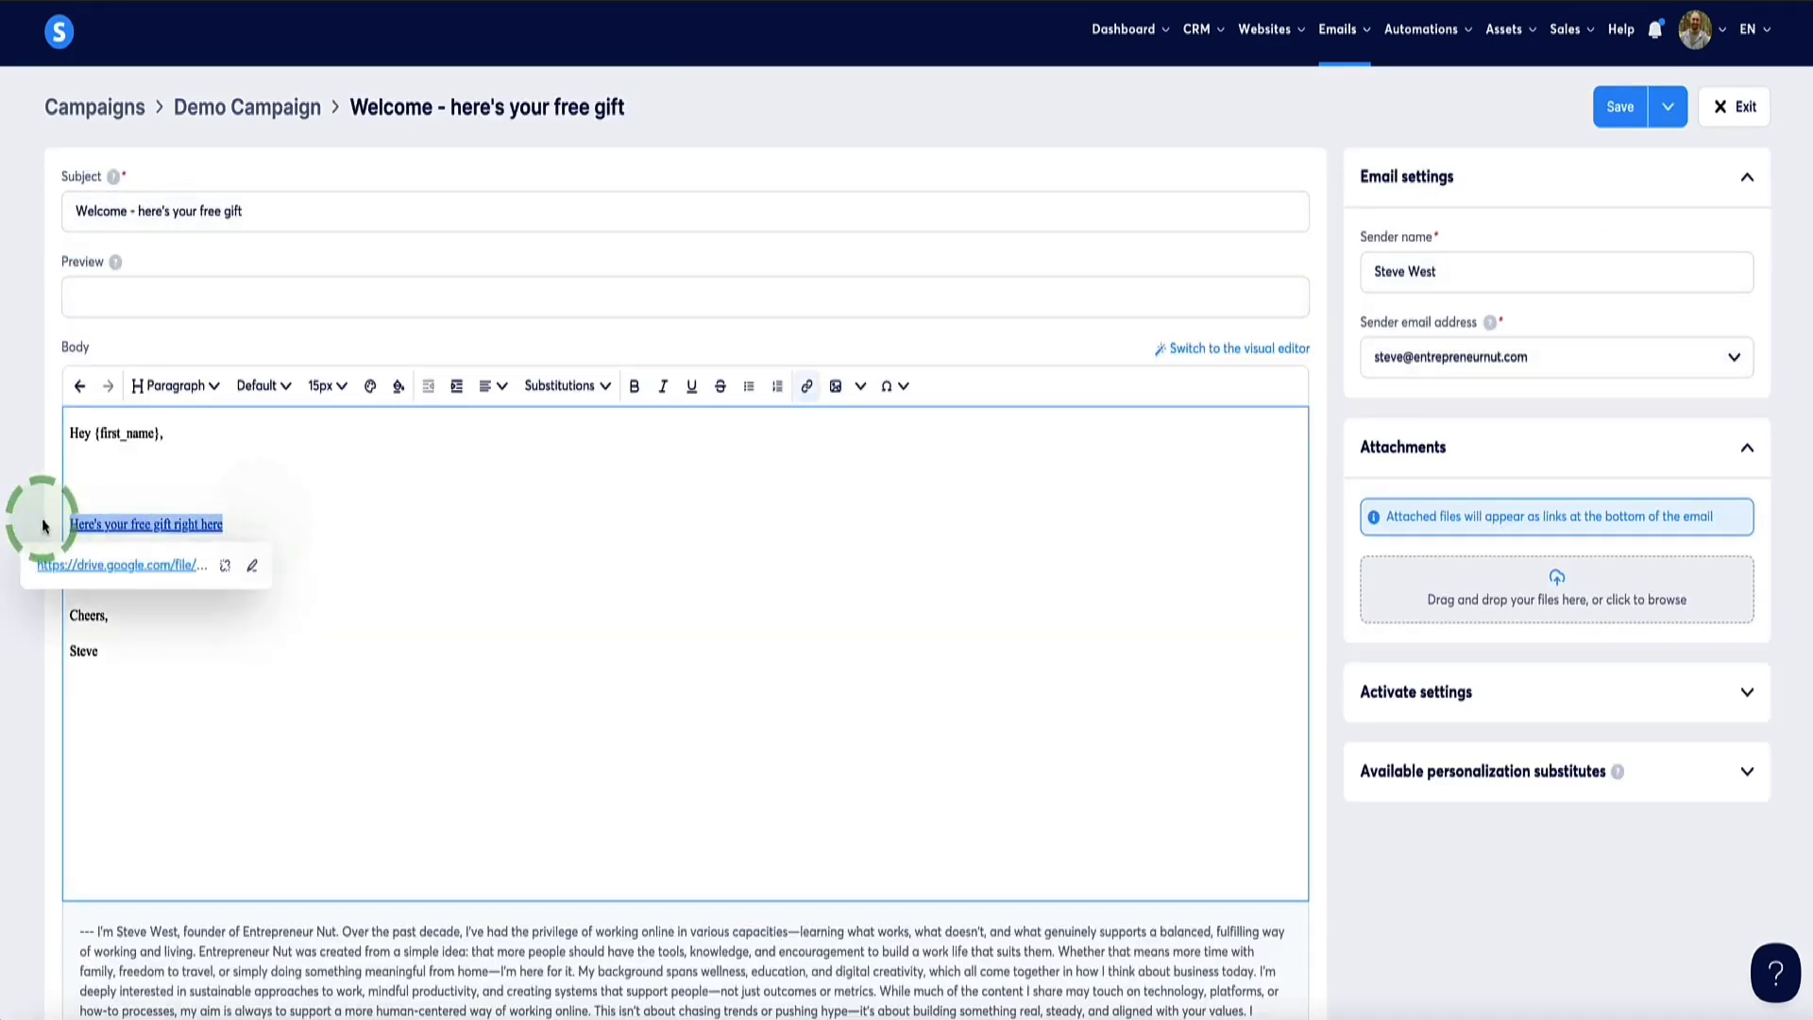
left_click(1734, 106)
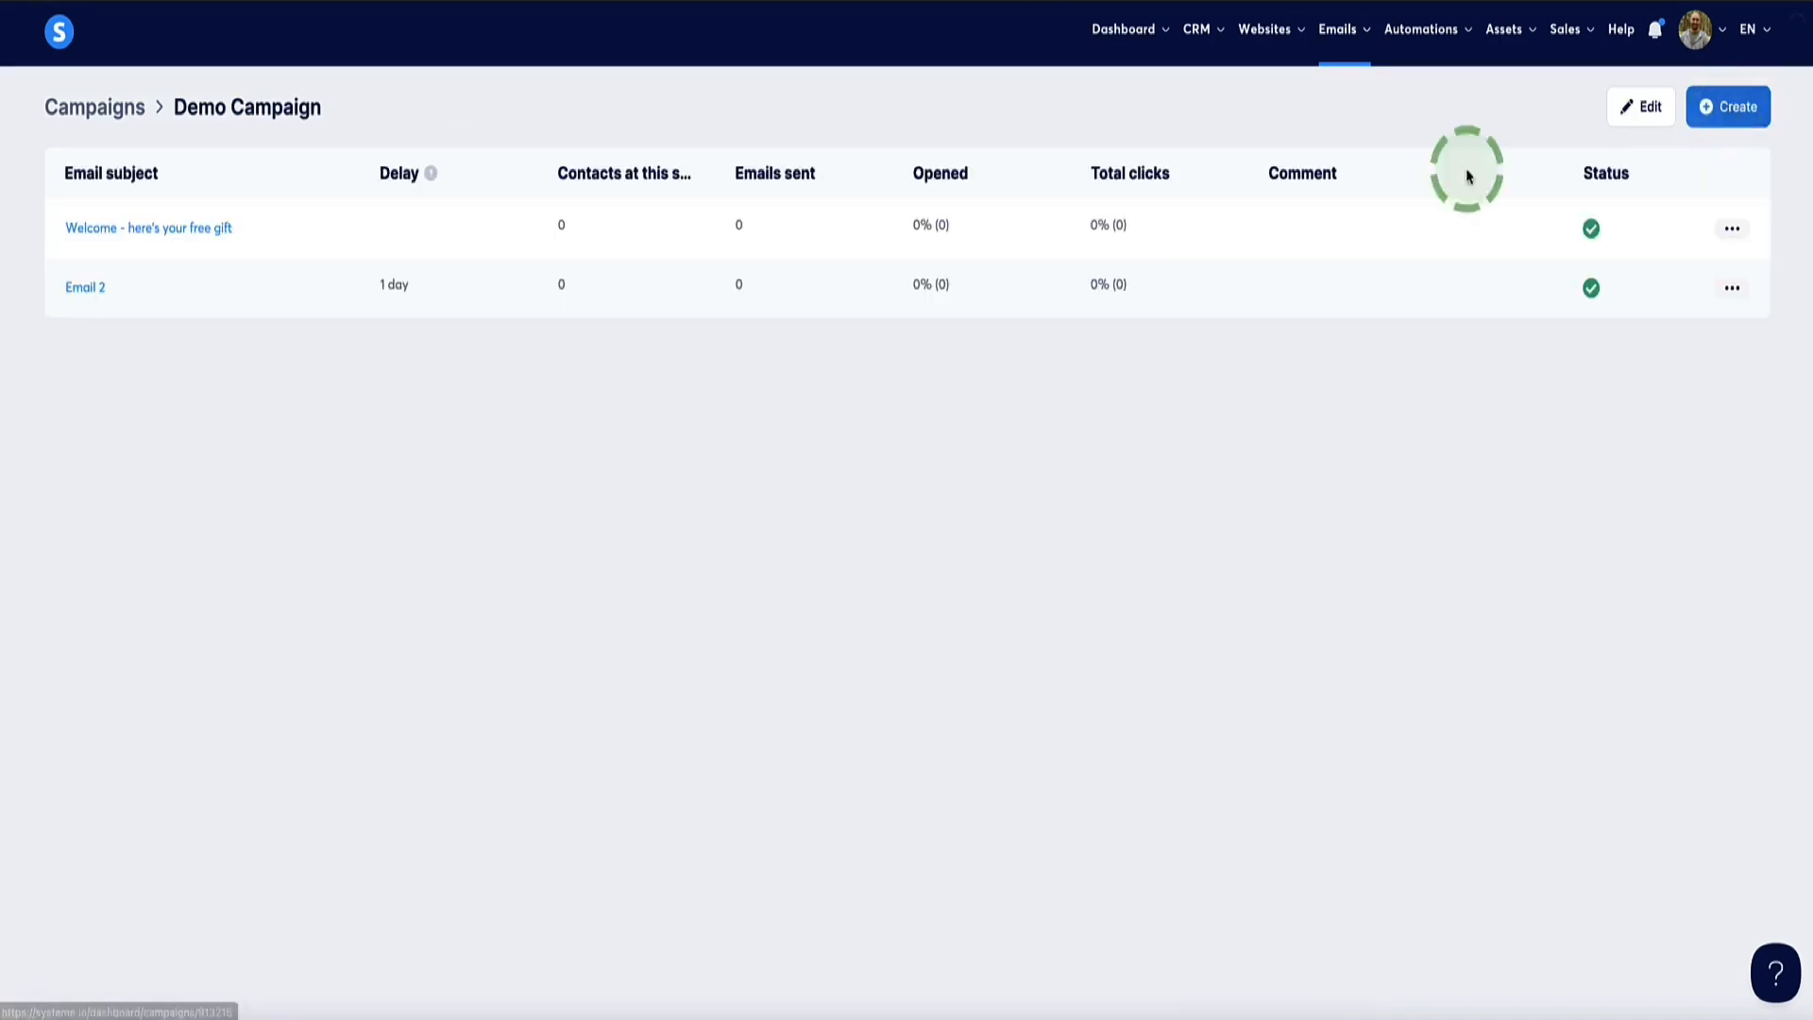
mouse_move(1266, 37)
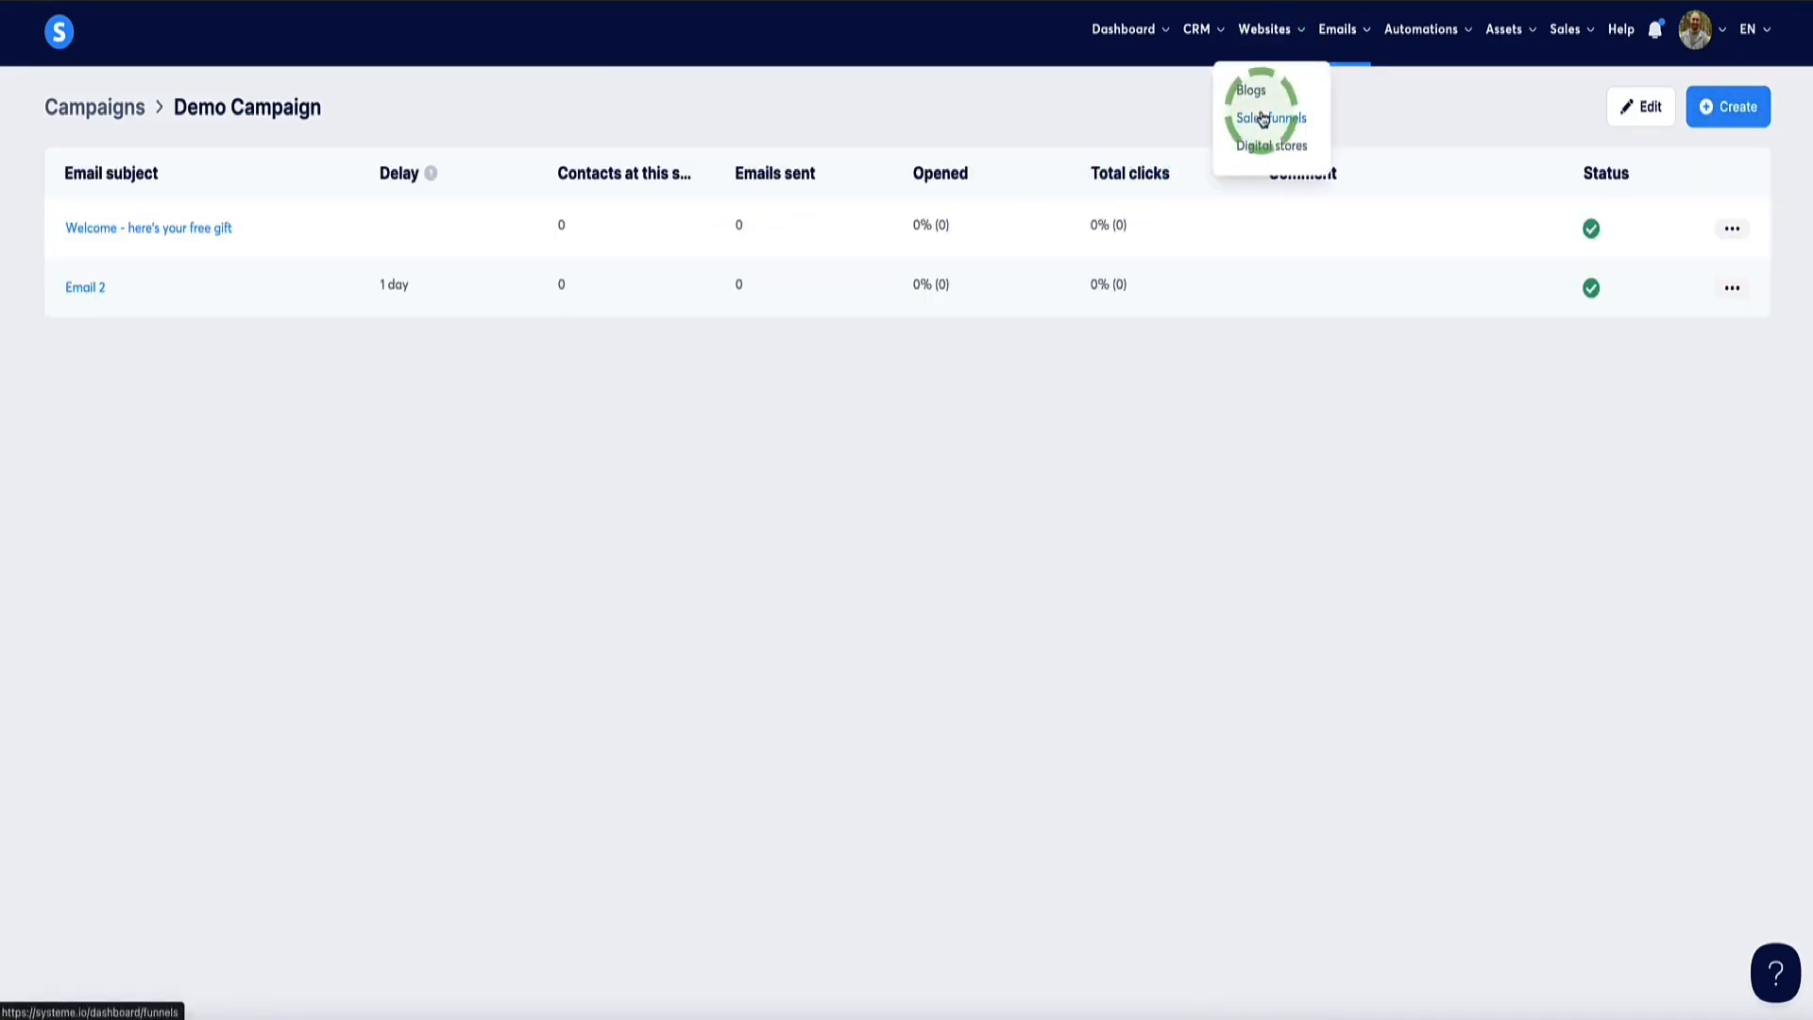
left_click(1263, 118)
left_click(373, 223)
left_click(429, 177)
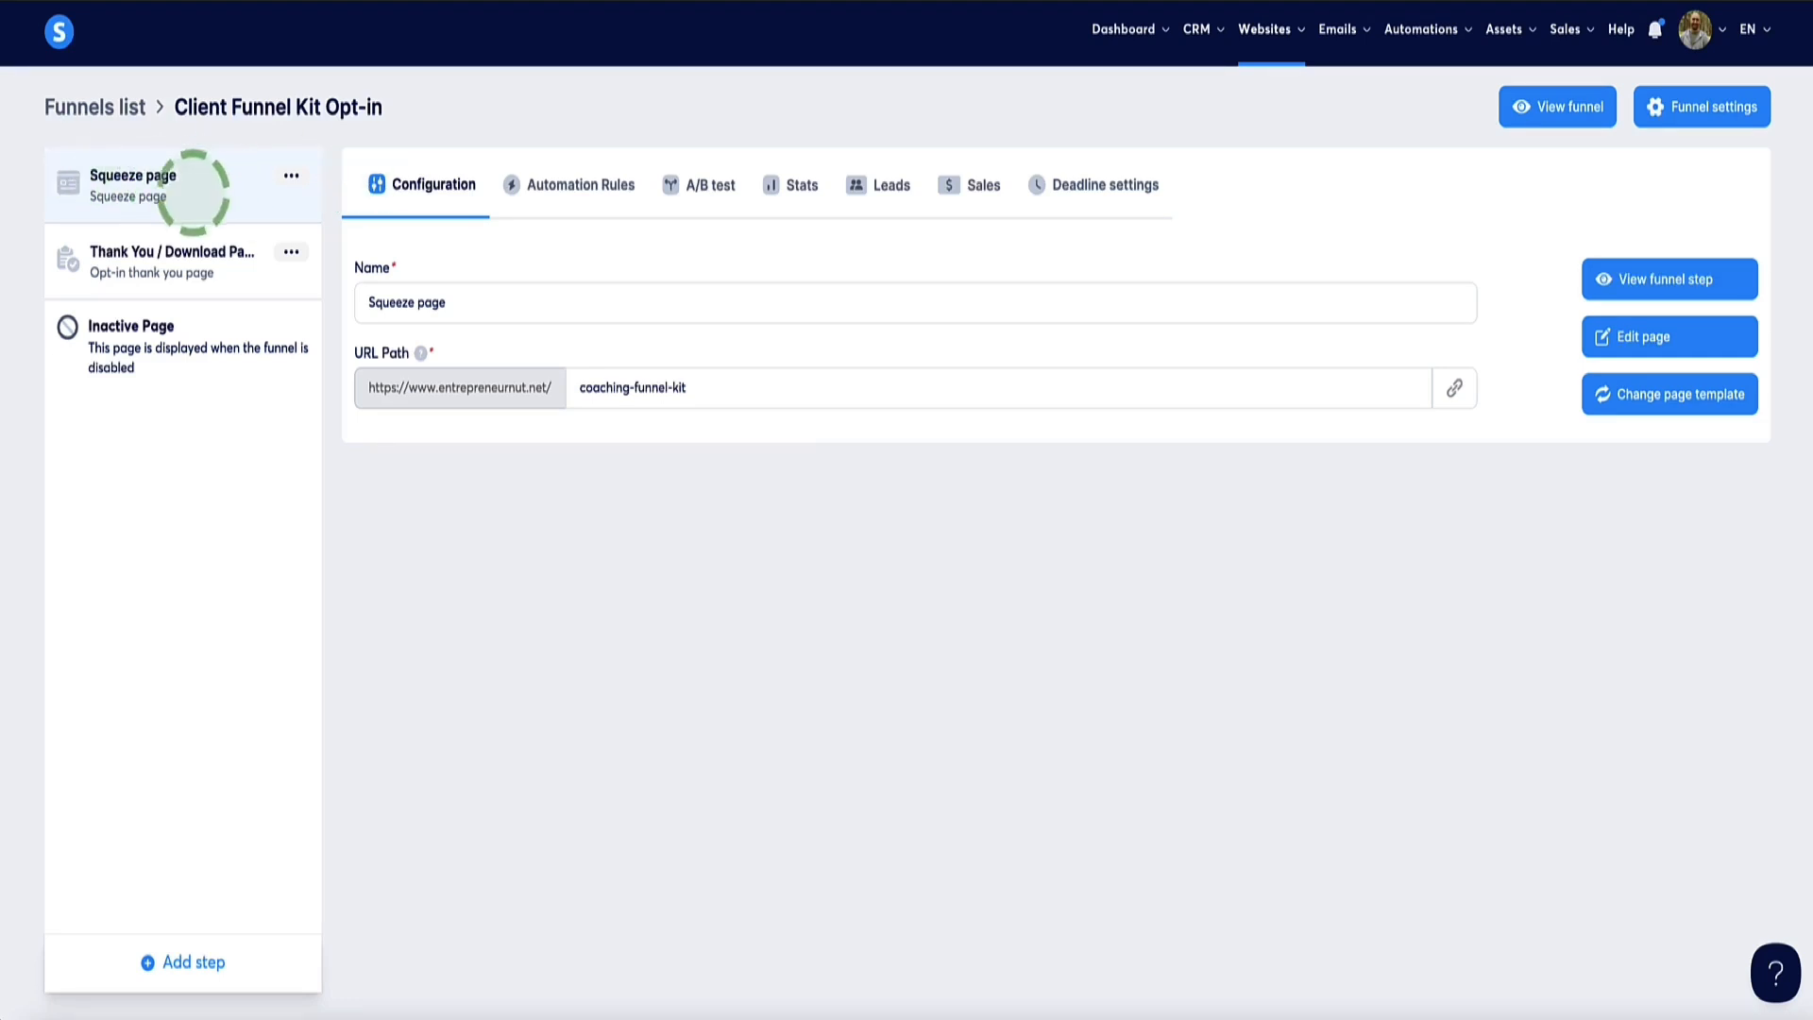
In the Coaching & Consulting Funnel (TEMPLATE), start an automation rule for the squeeze page with the trigger Funnel step form subscribed
mouse_move(1295, 43)
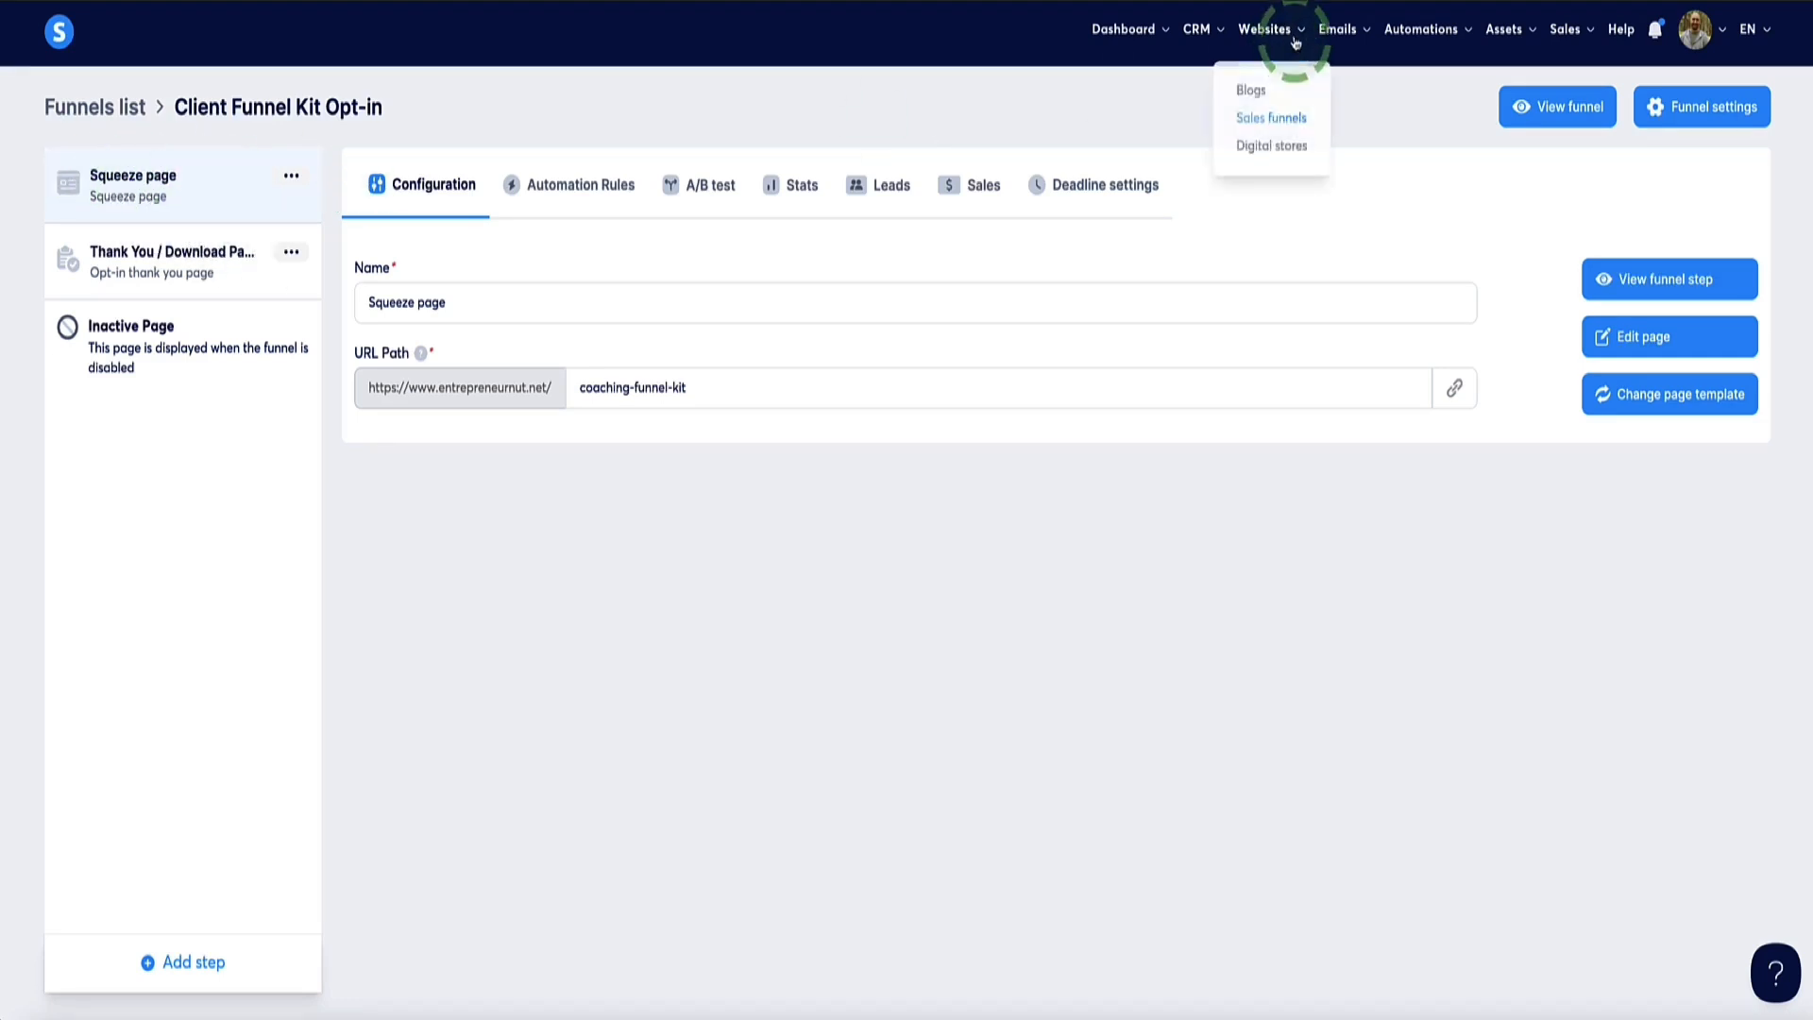
left_click(1271, 120)
left_click(178, 331)
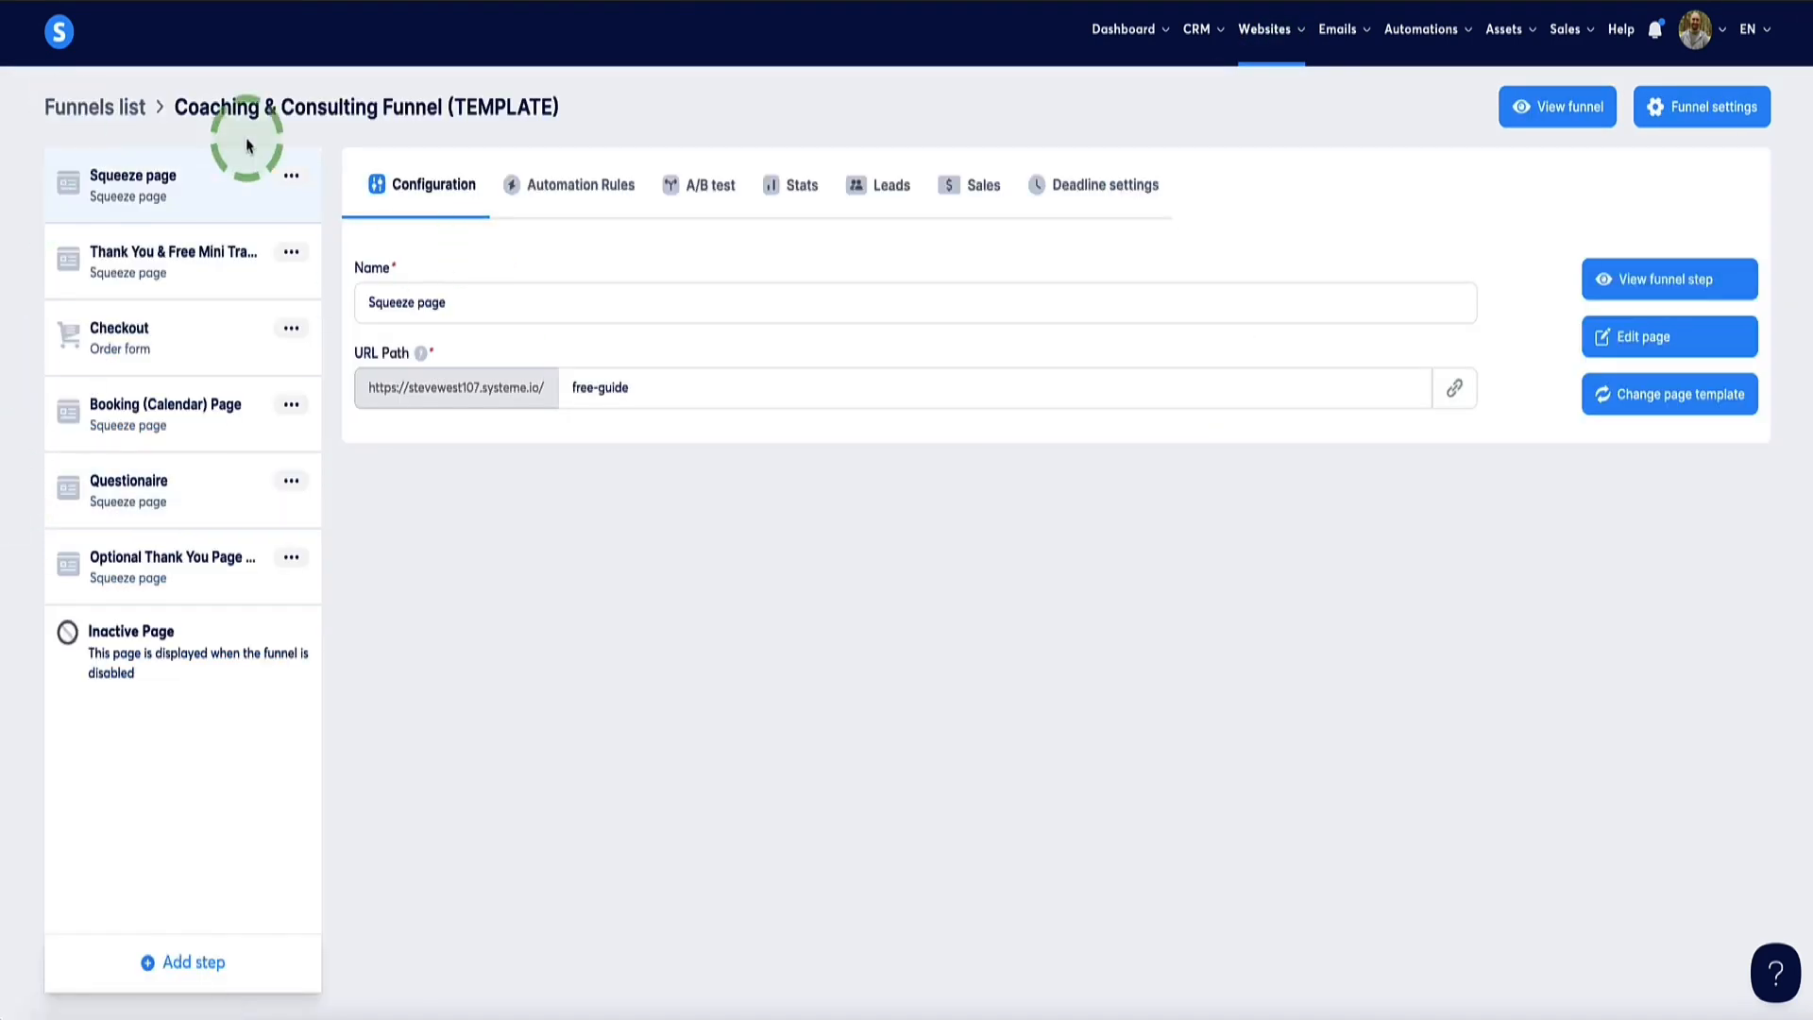
left_click(558, 189)
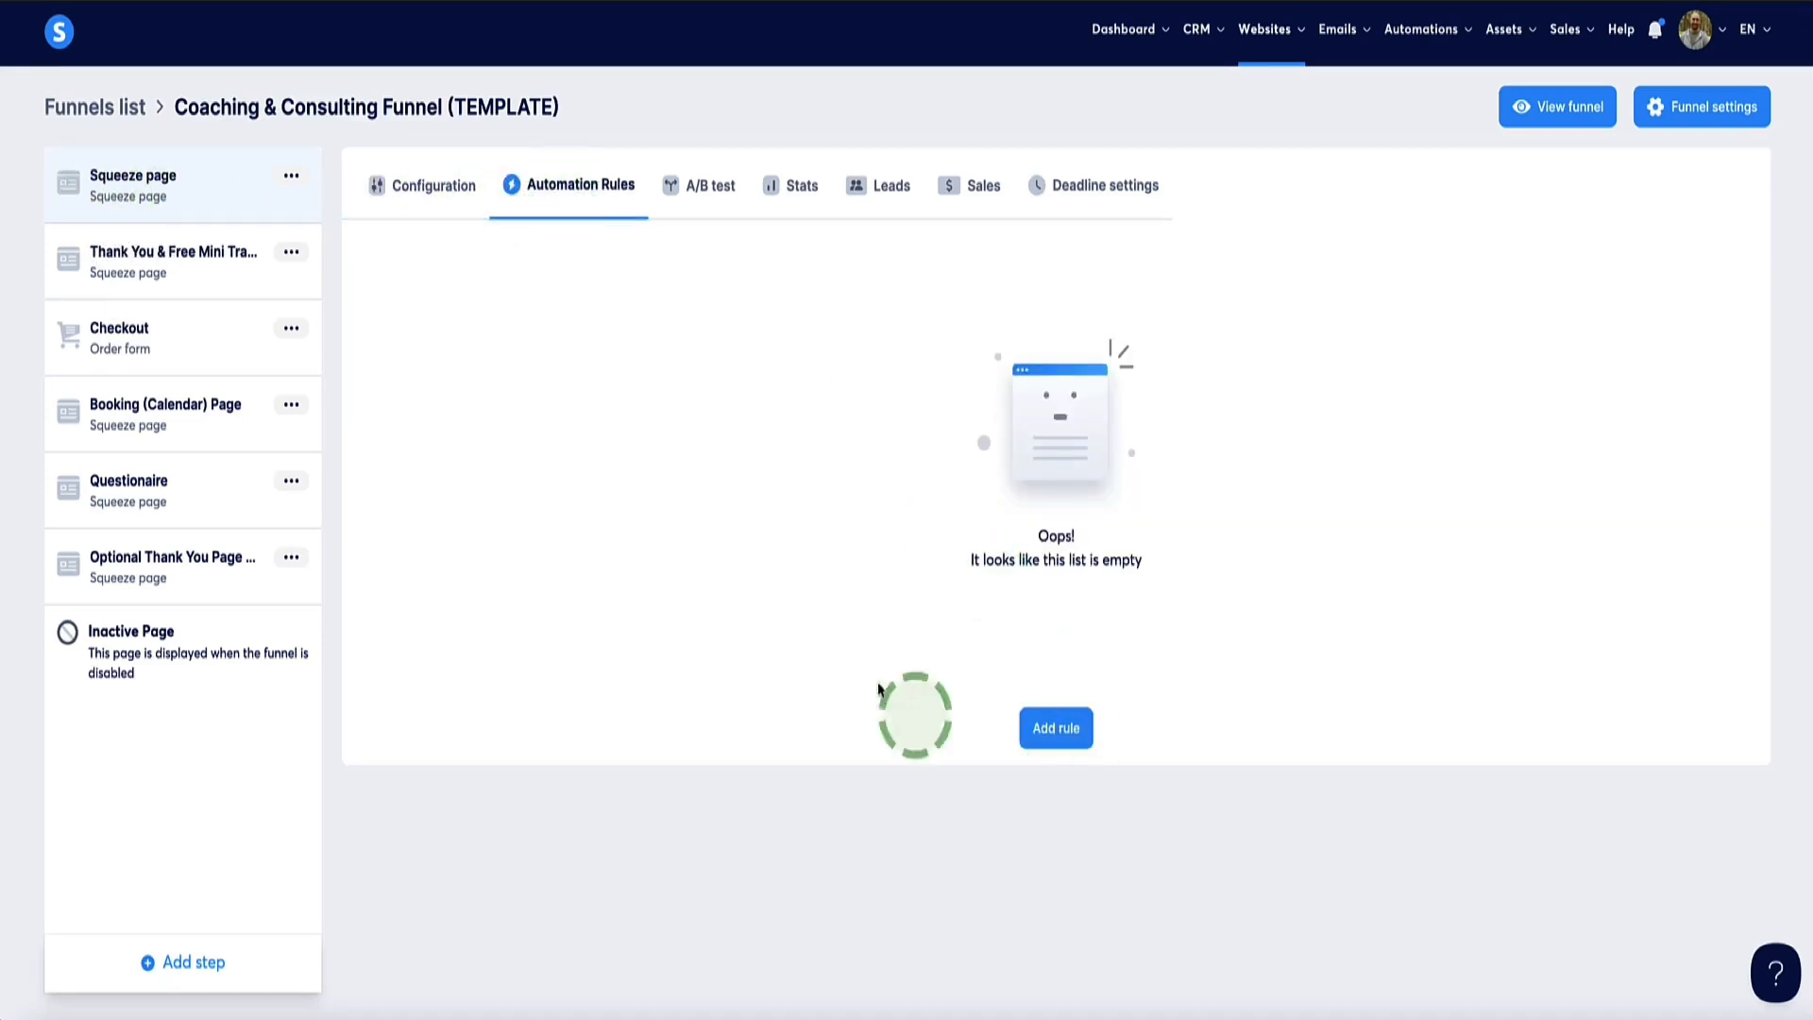
left_click(1044, 720)
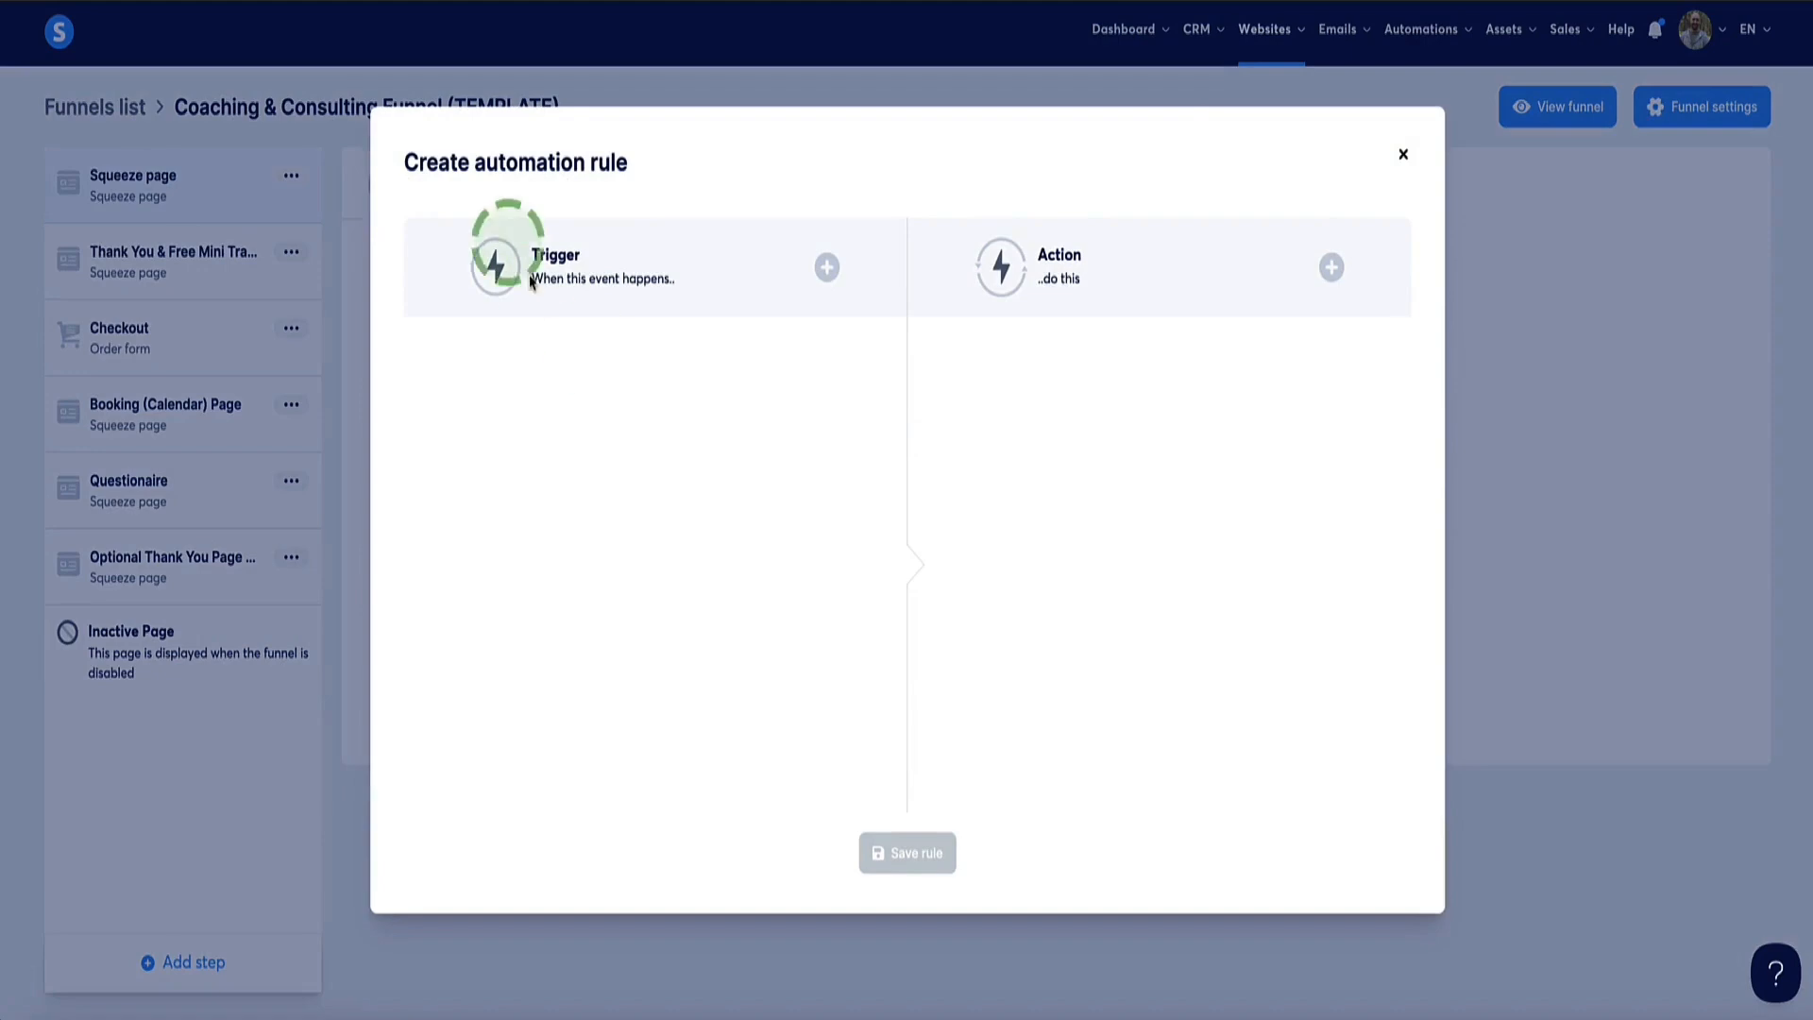
left_click(827, 267)
left_click(711, 515)
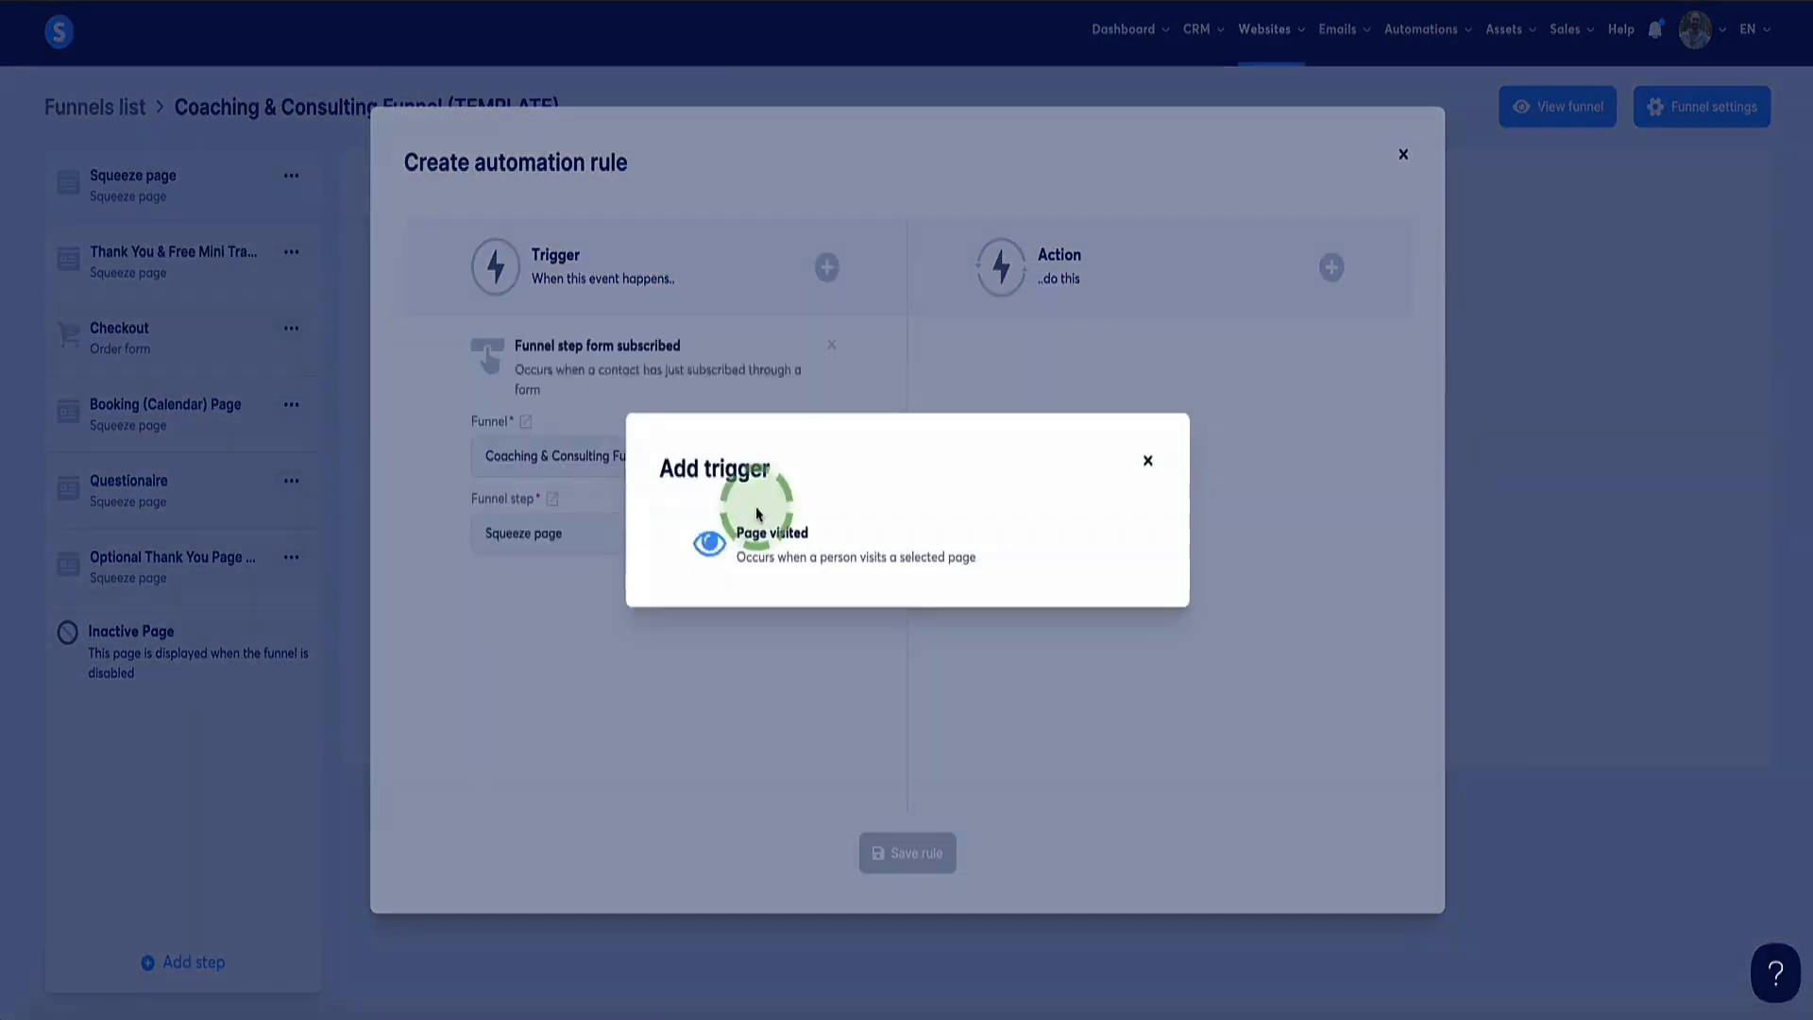
Give the rule an Add a tag action using the tag Lead Magnet Name [LEAD], and save the rule
left_click(1333, 267)
left_click(734, 332)
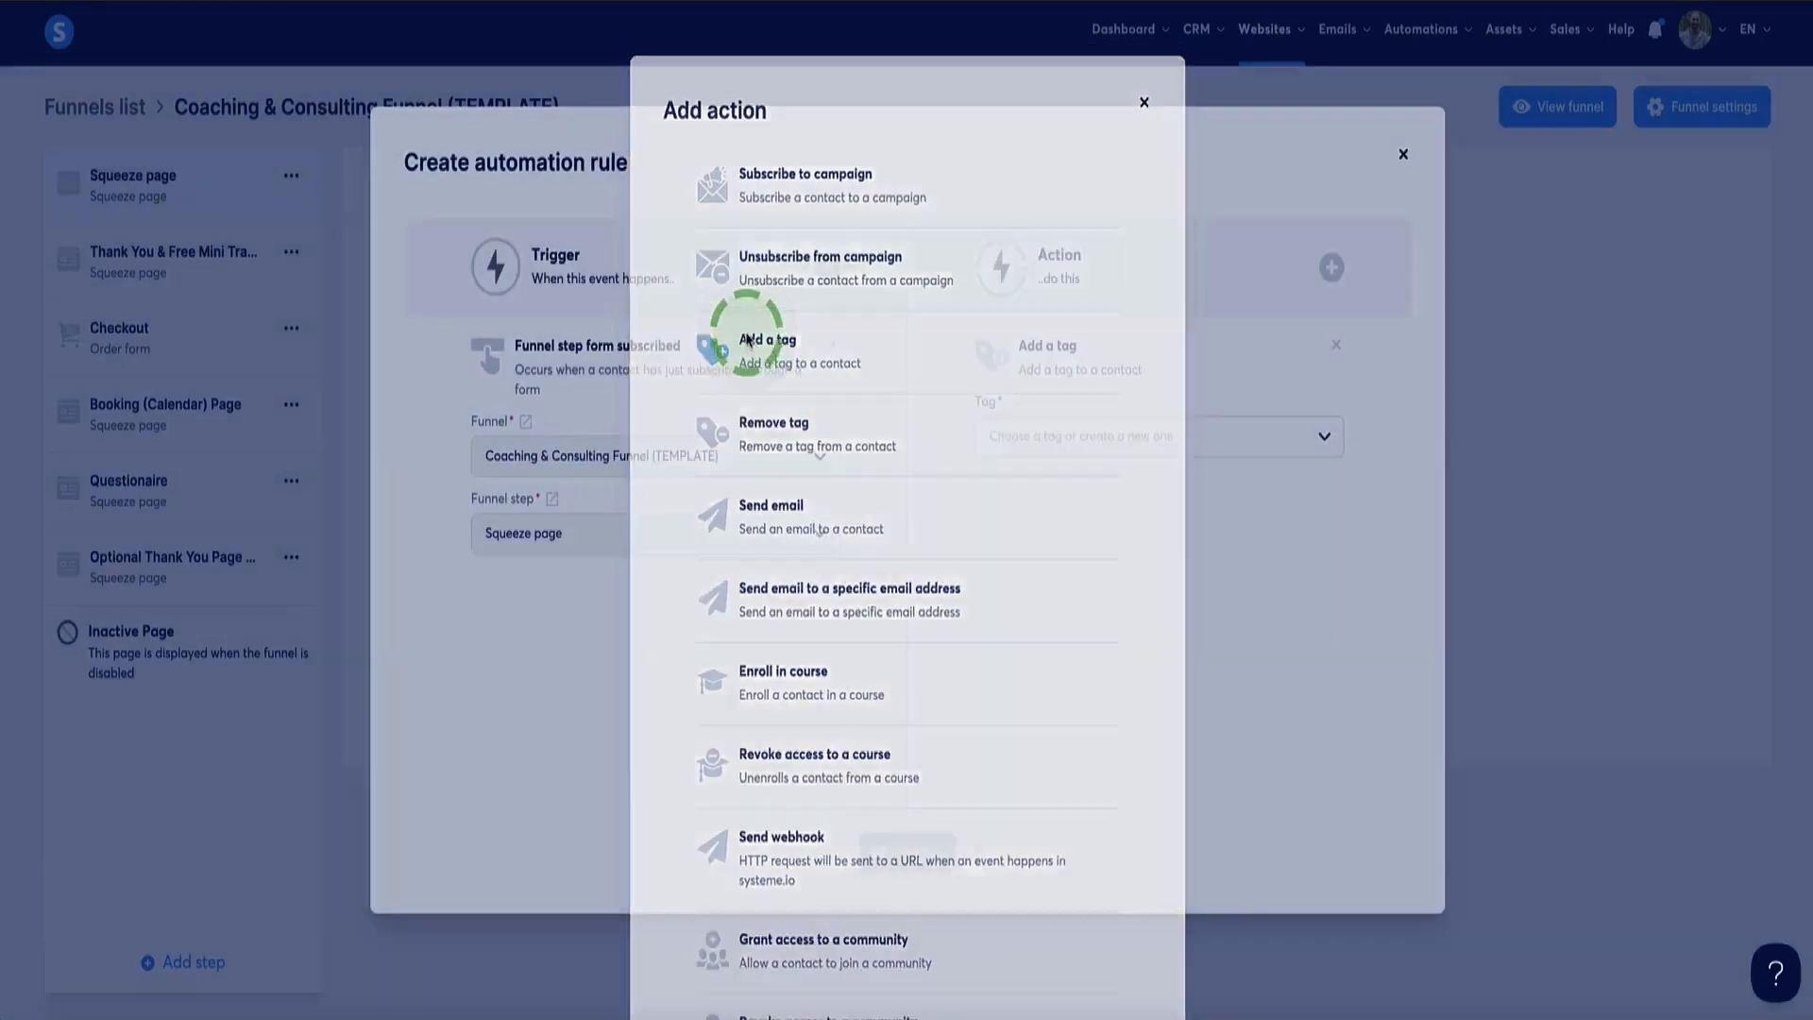
left_click(1322, 435)
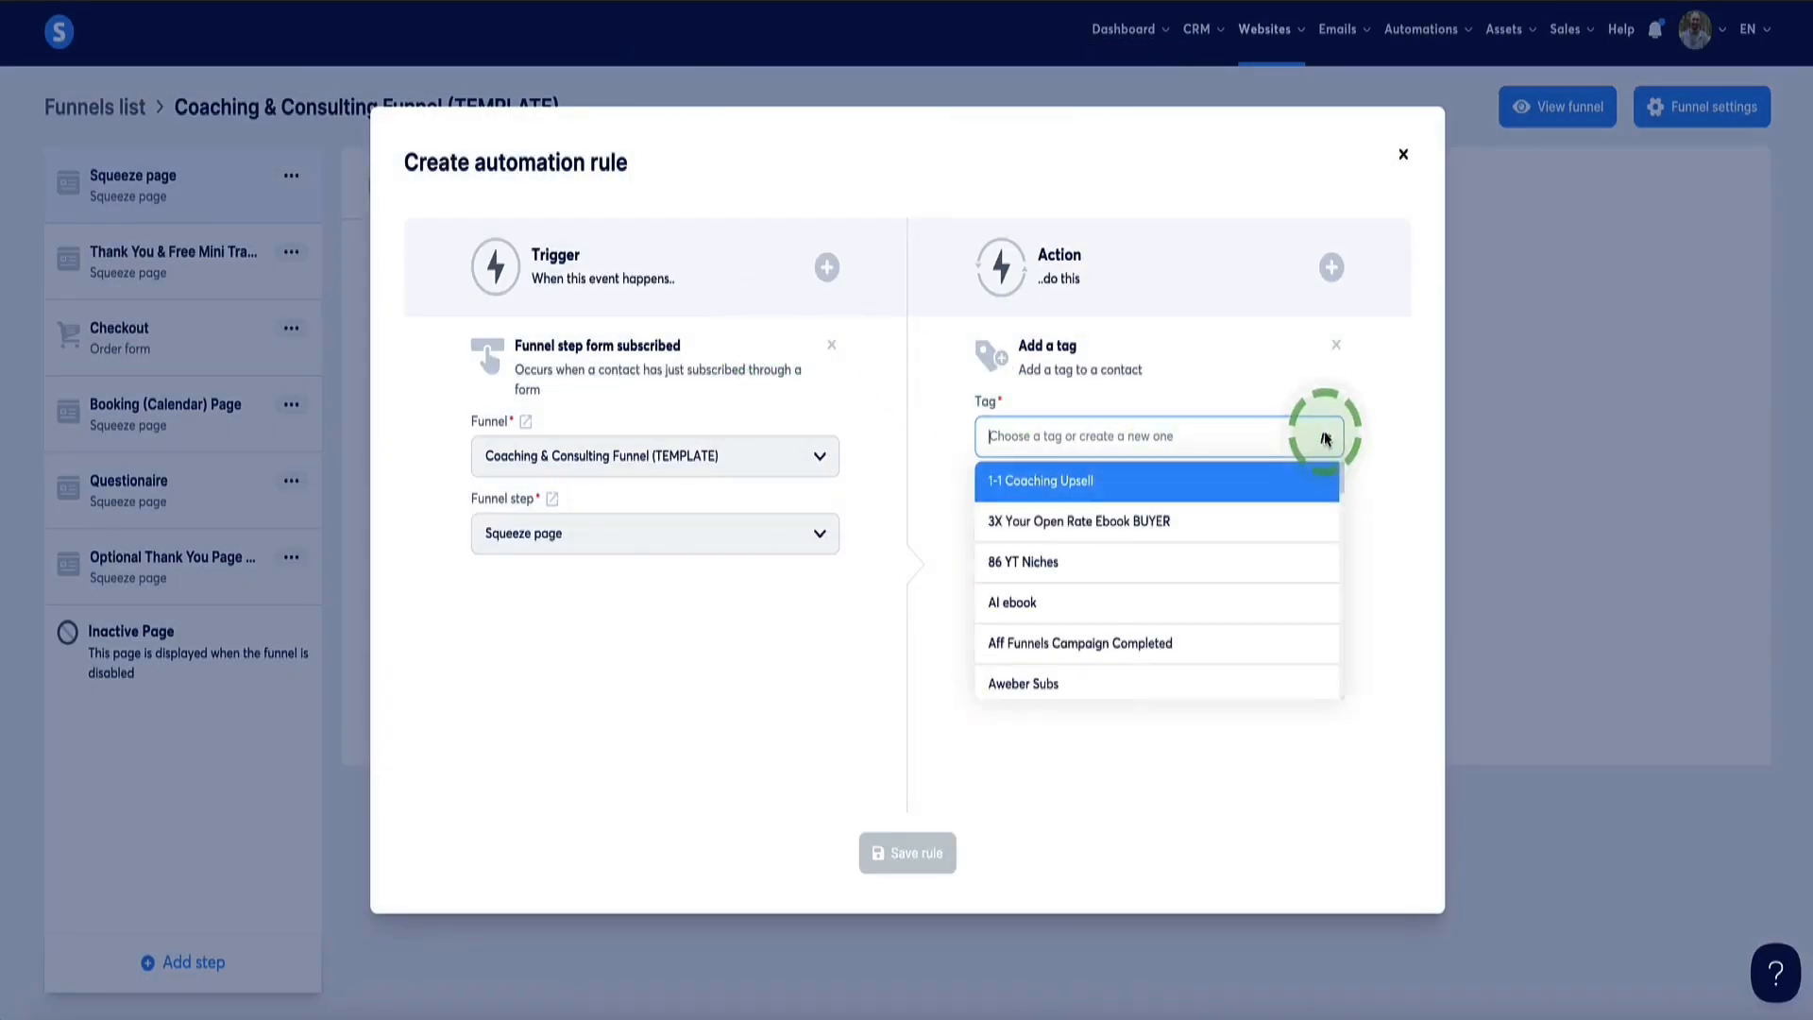
scroll(1127, 518, "down", 12)
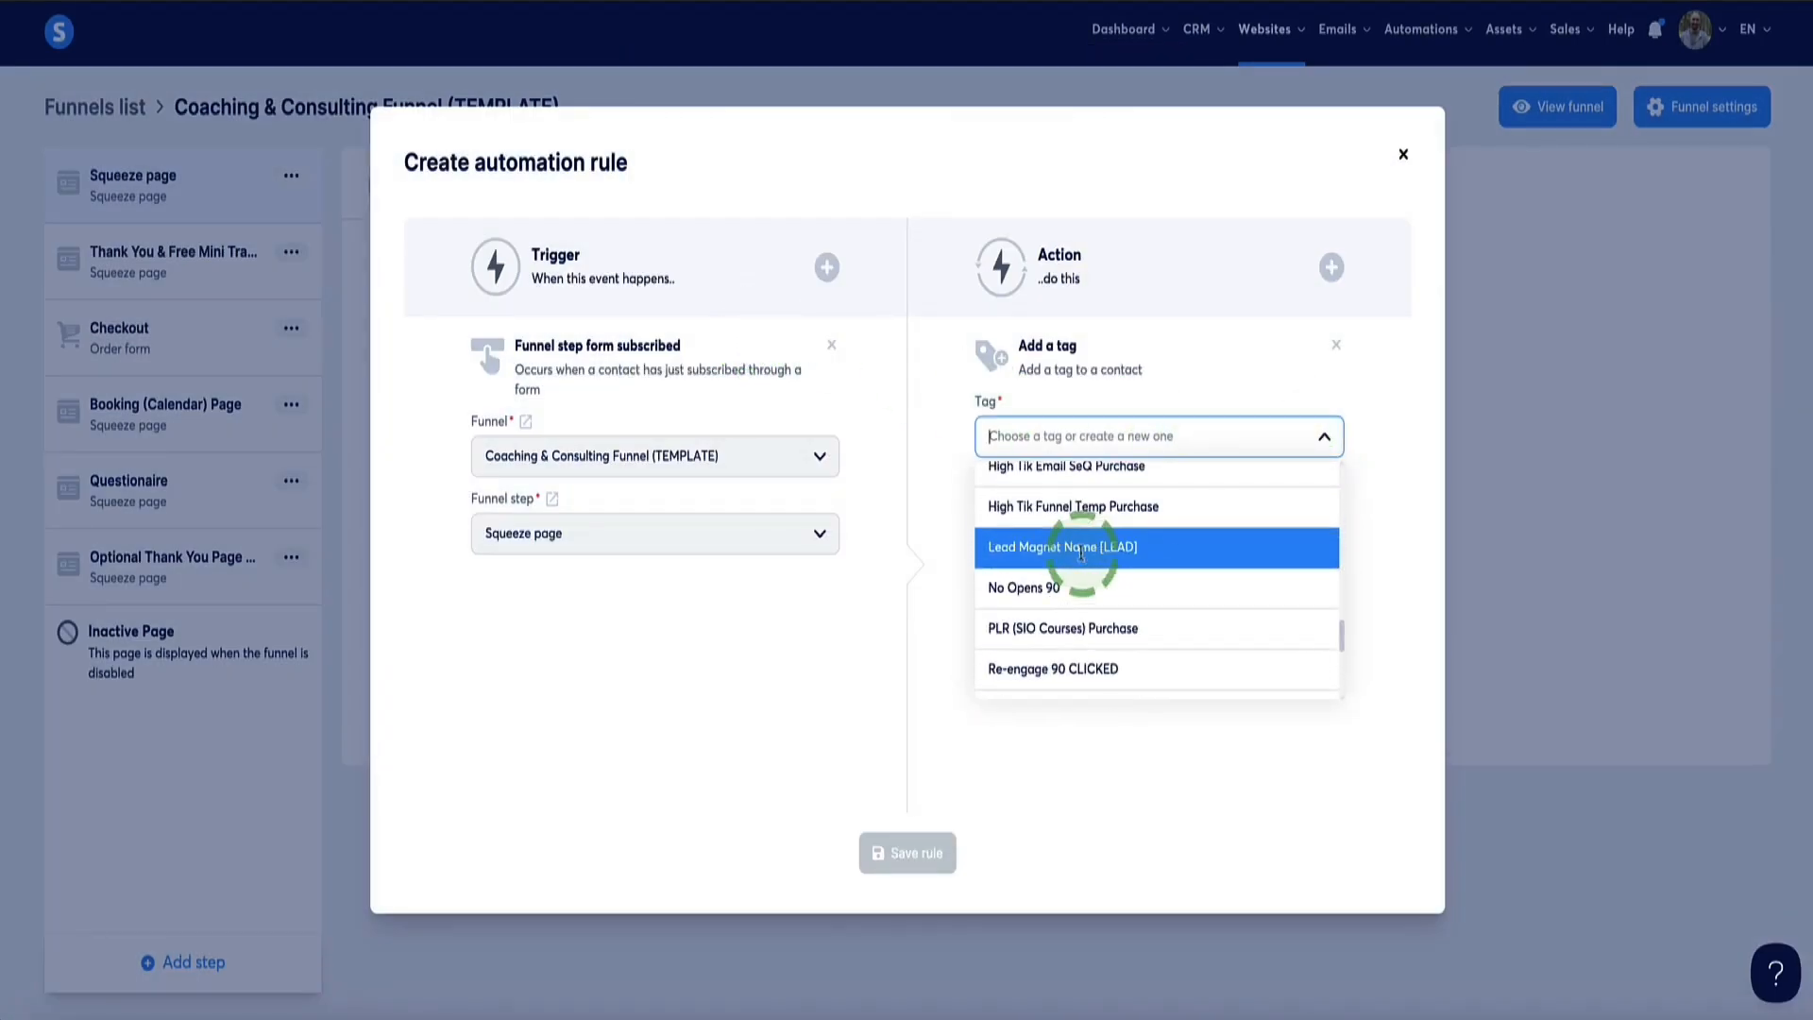
left_click(1093, 561)
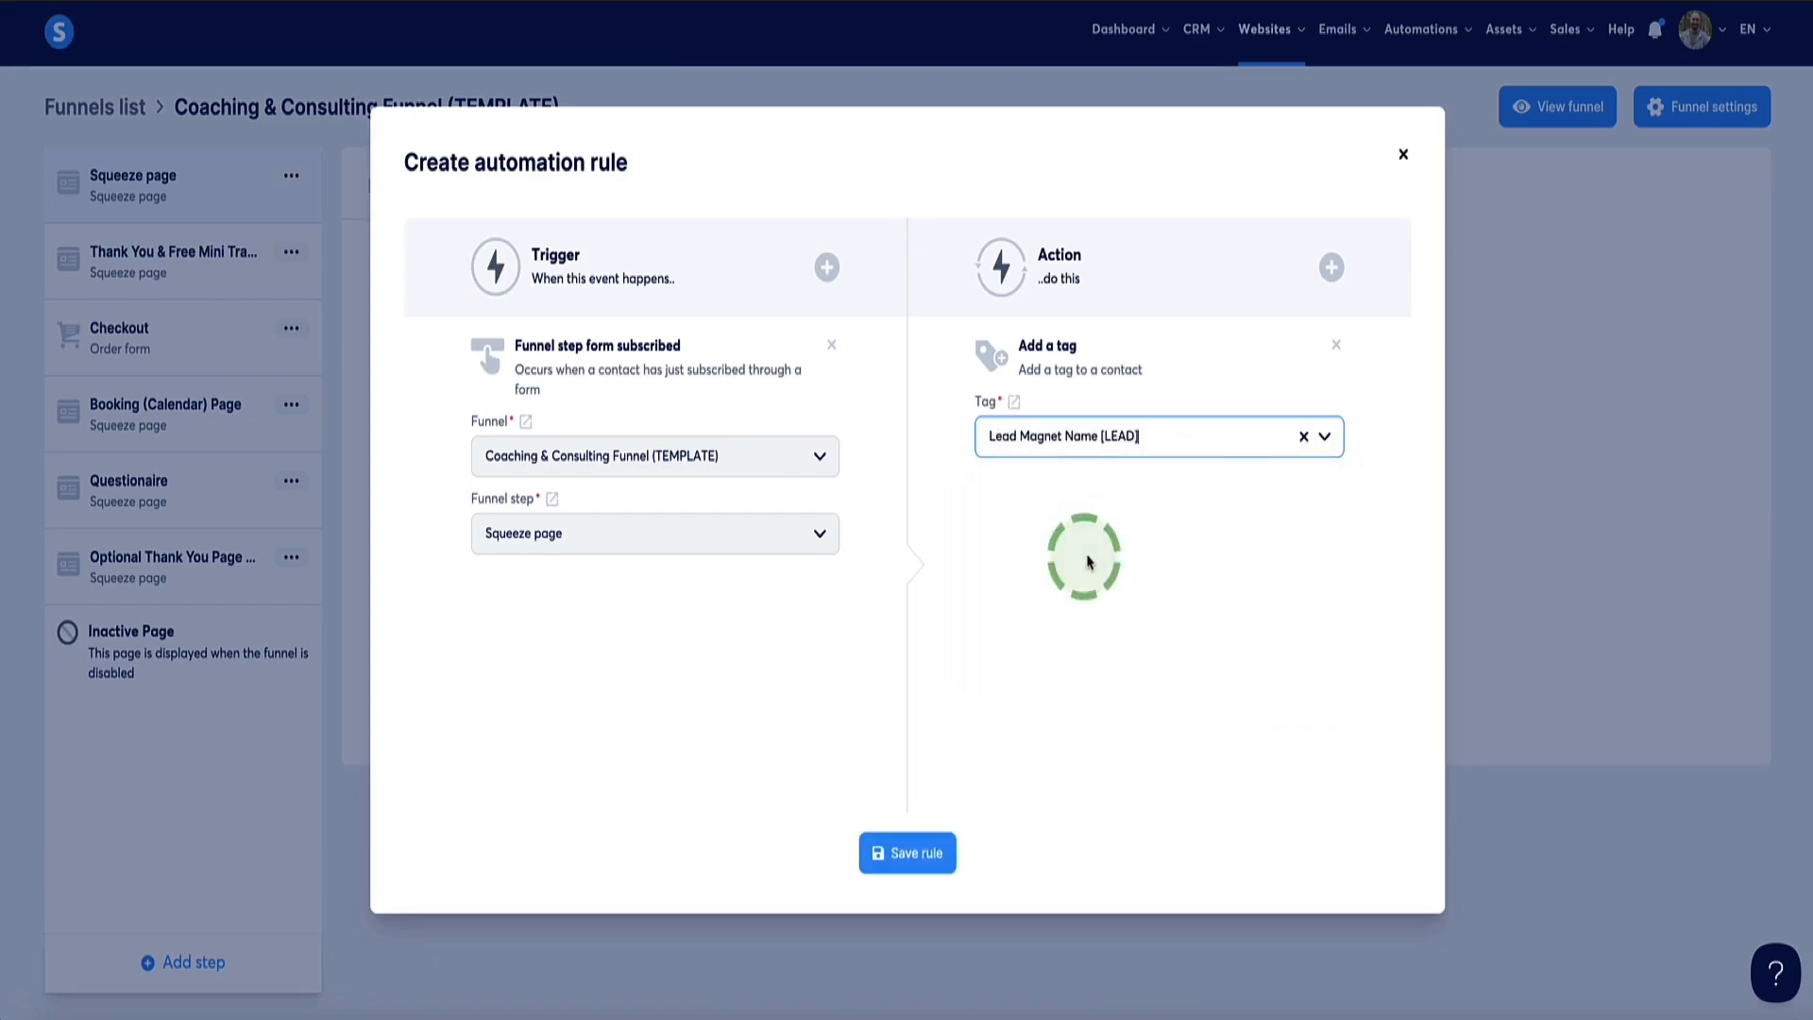
left_click(921, 853)
Reopen the squeeze page's automation rule for editing and add a Subscribe to campaign action
left_click(1729, 300)
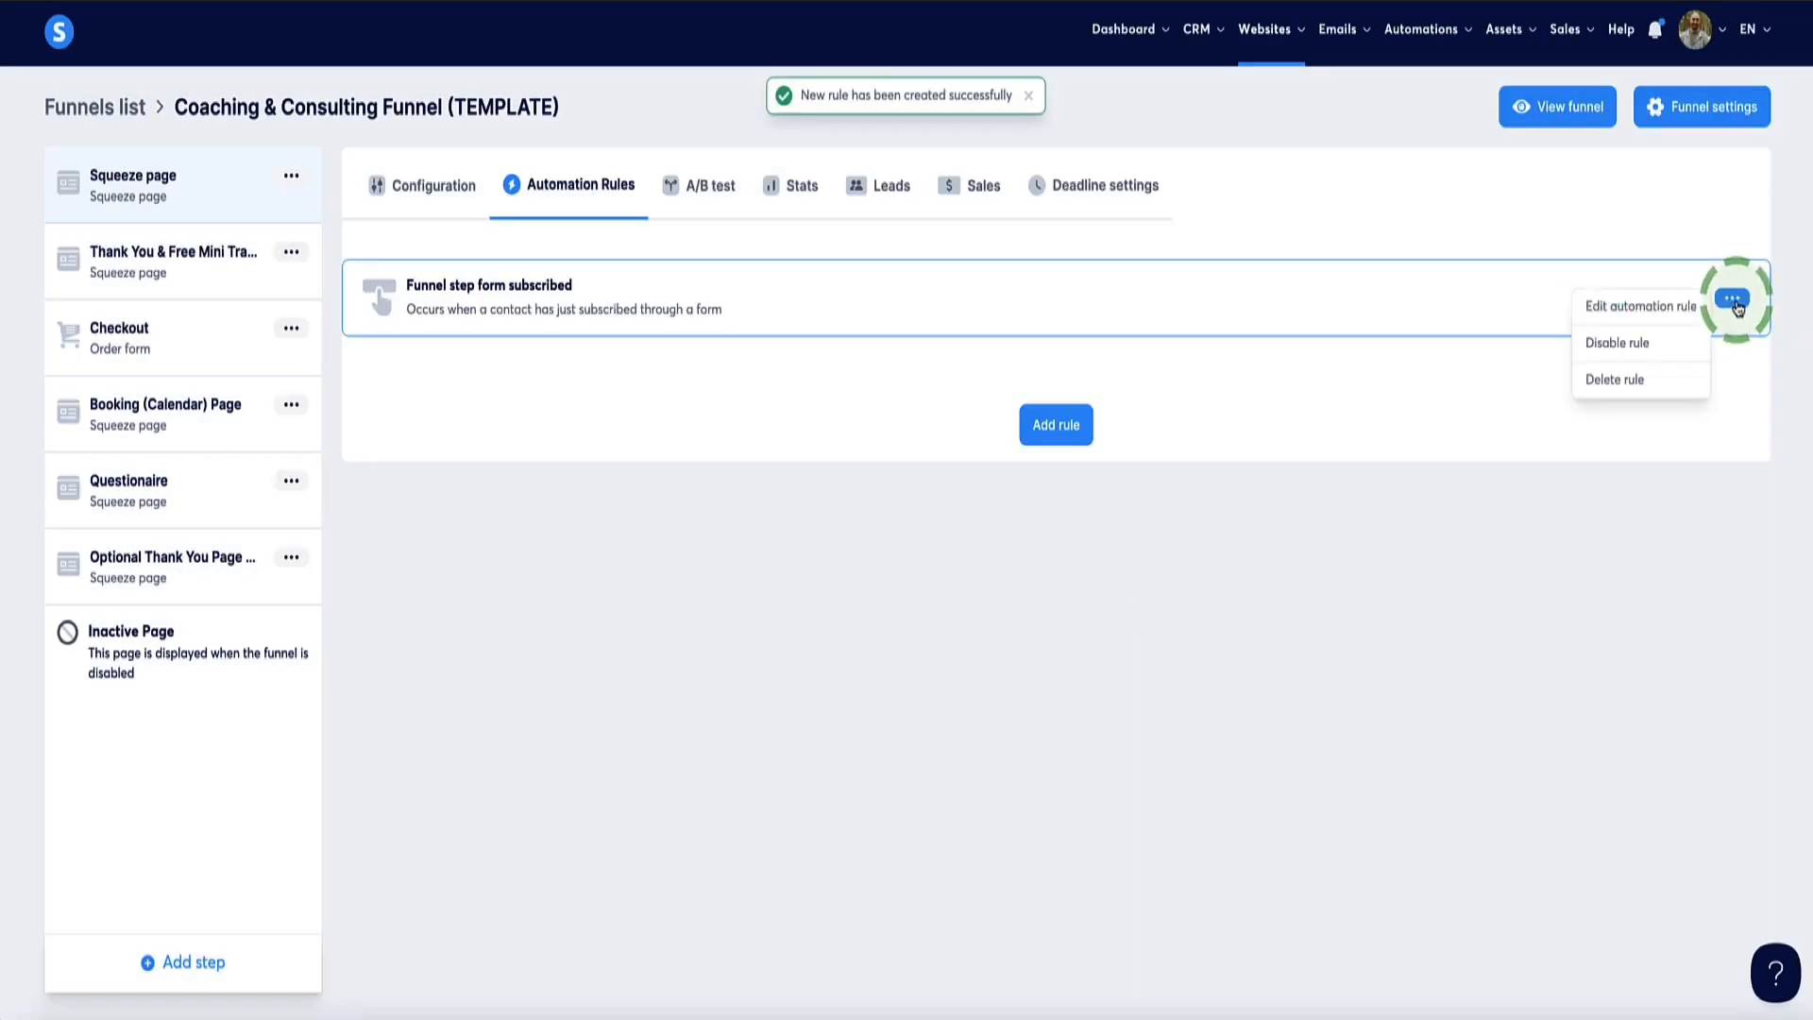
left_click(1667, 312)
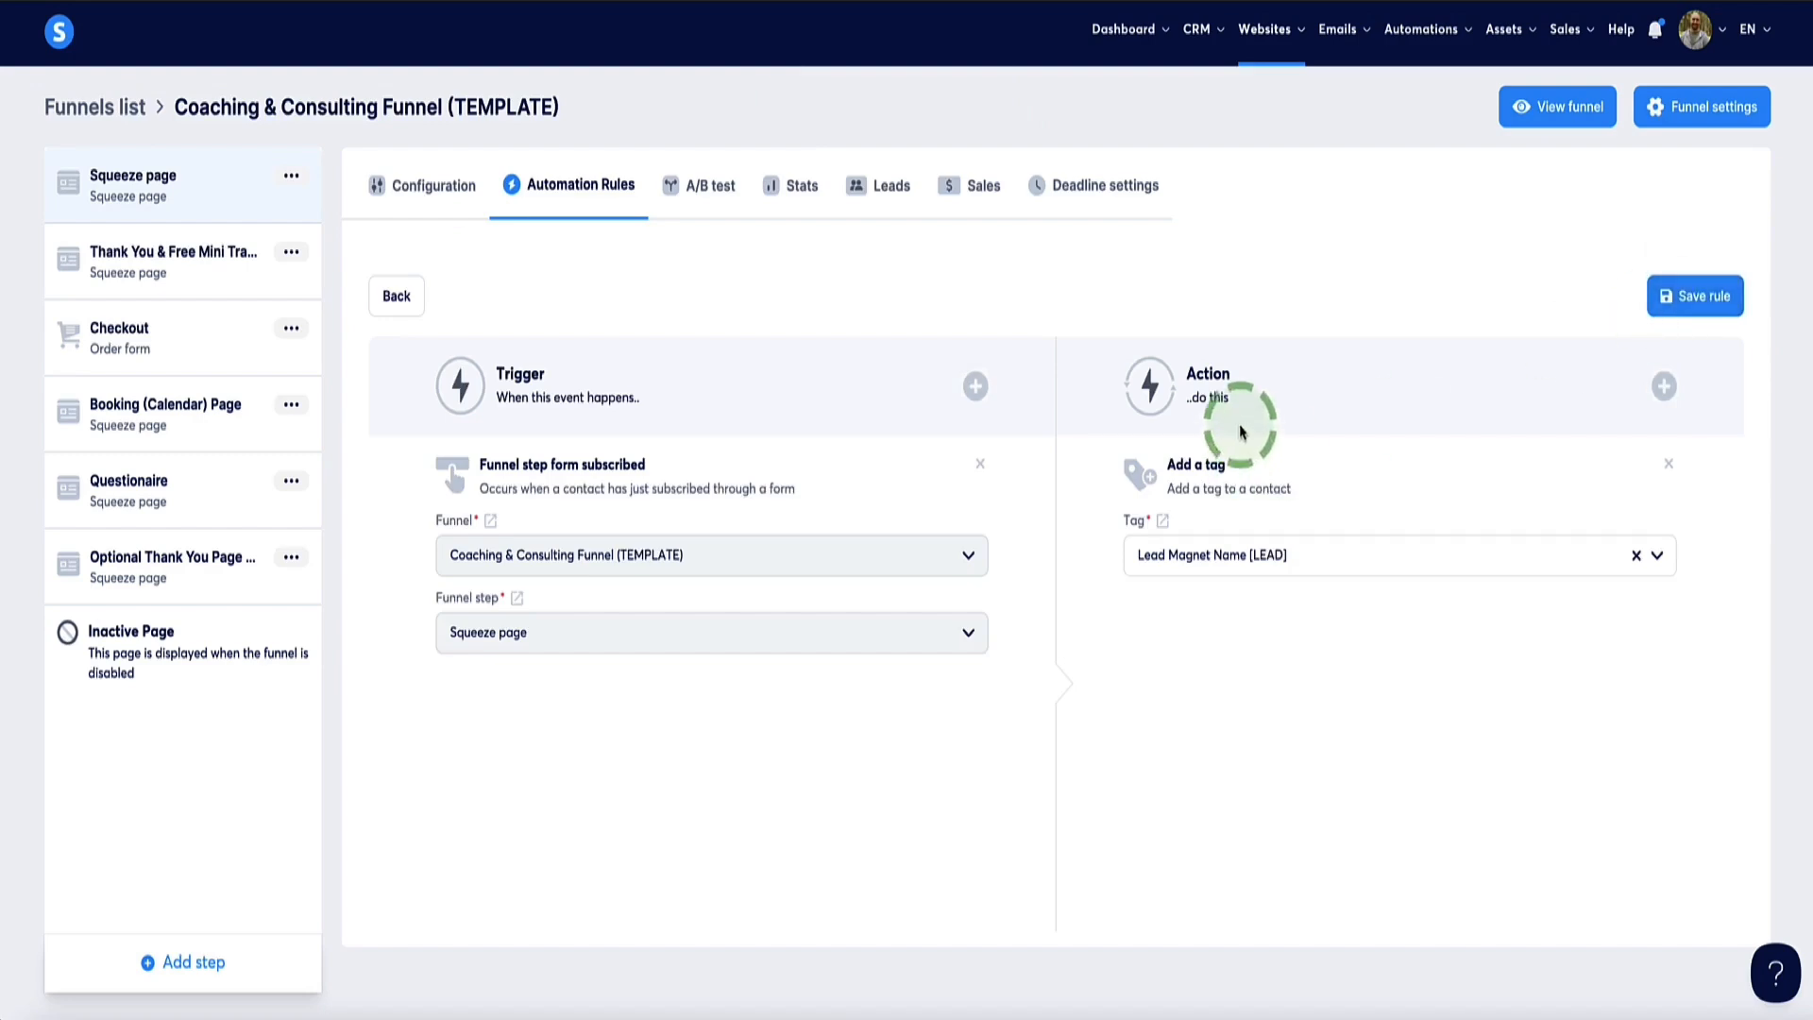
left_click(1664, 386)
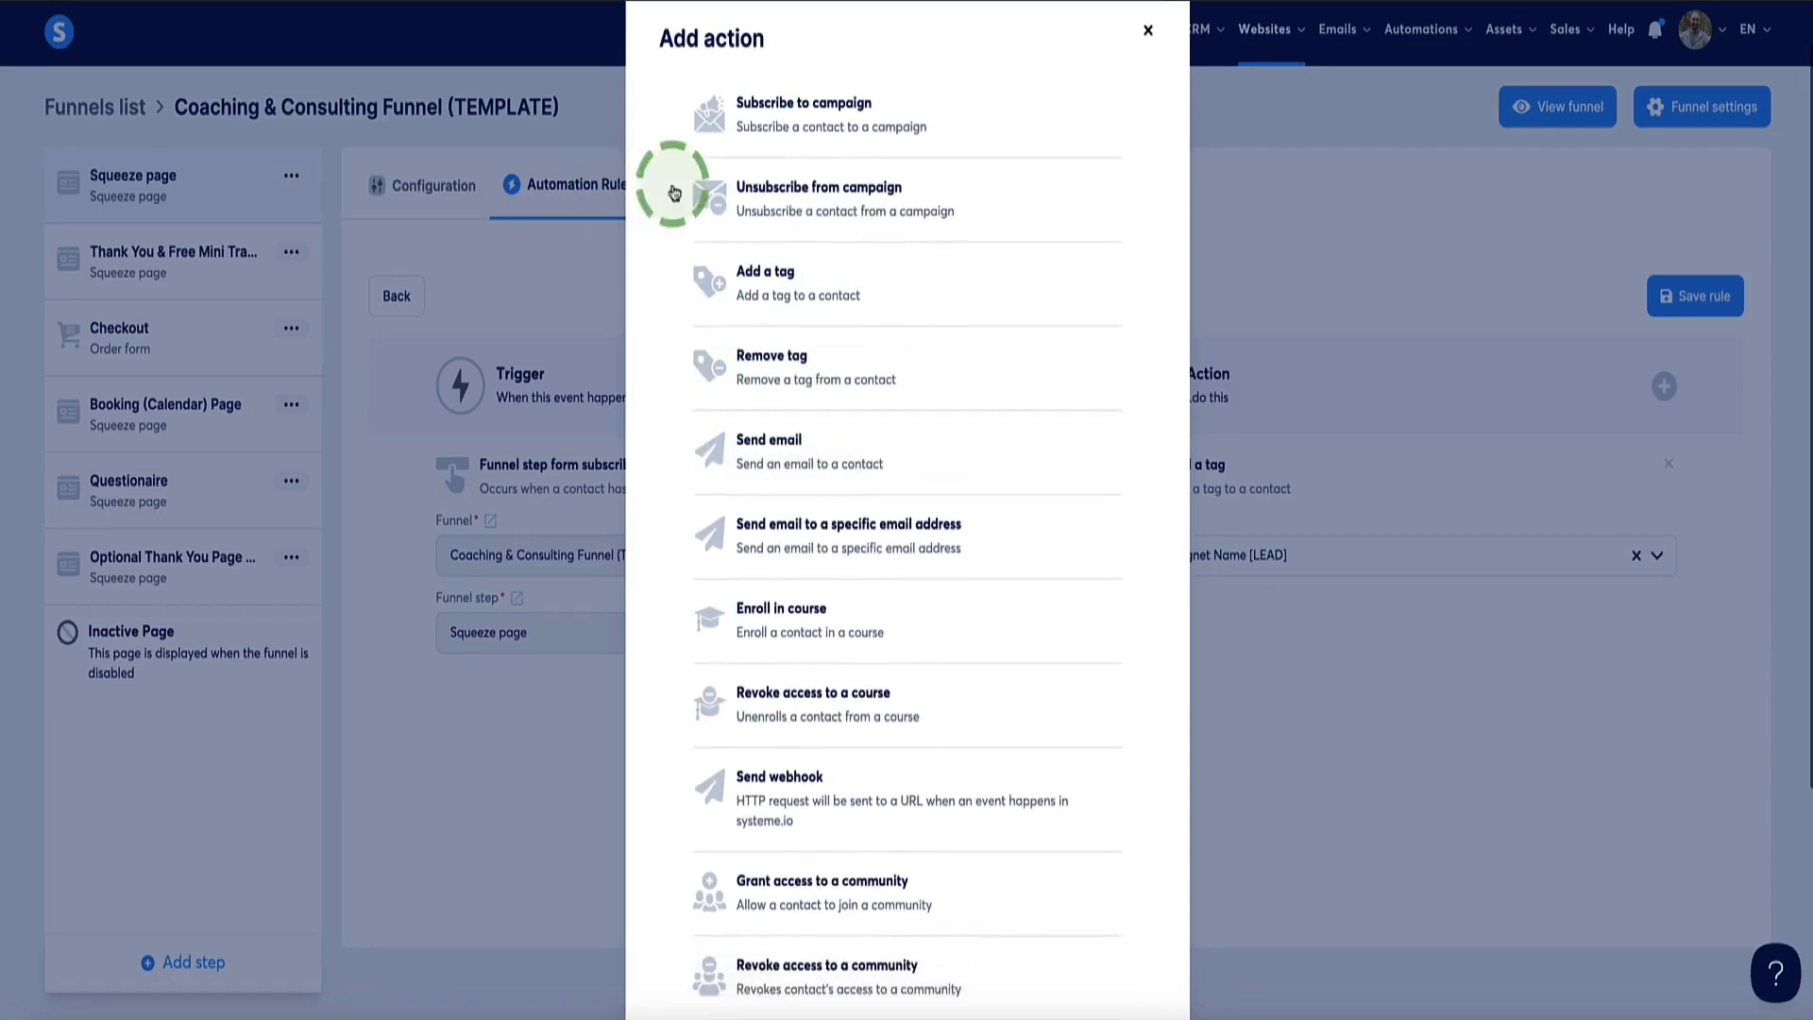
left_click(787, 177)
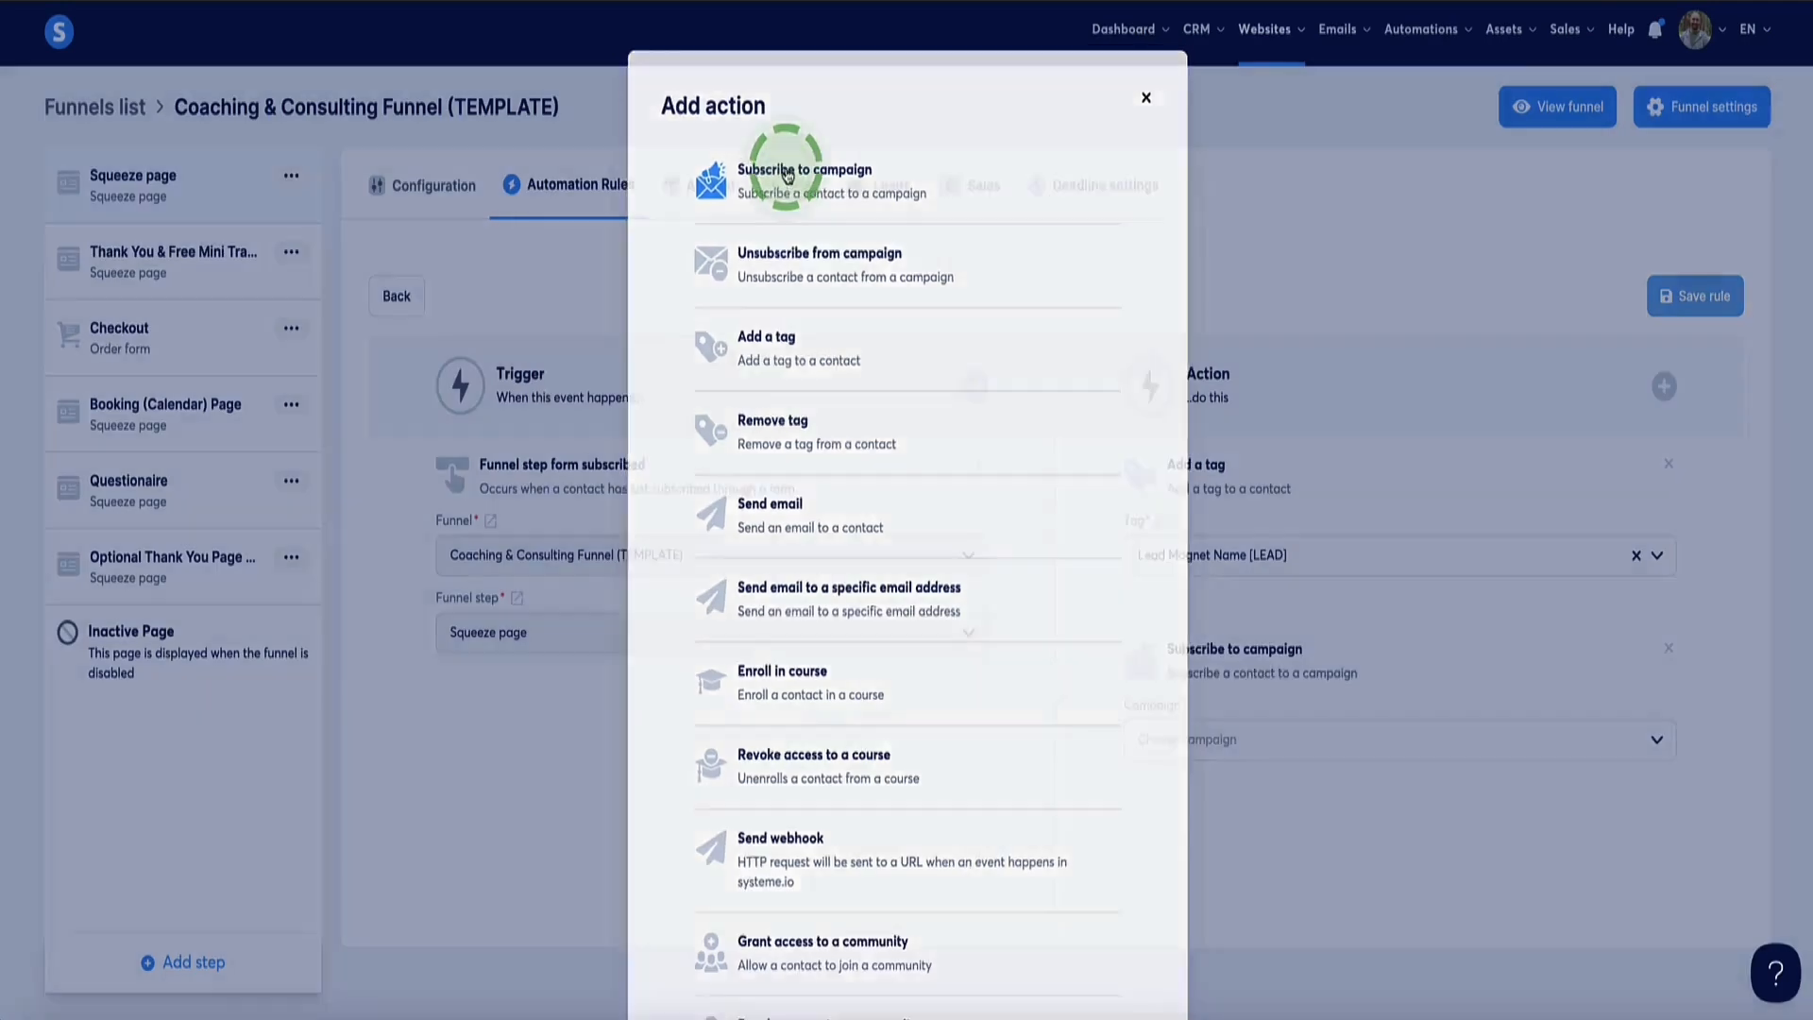